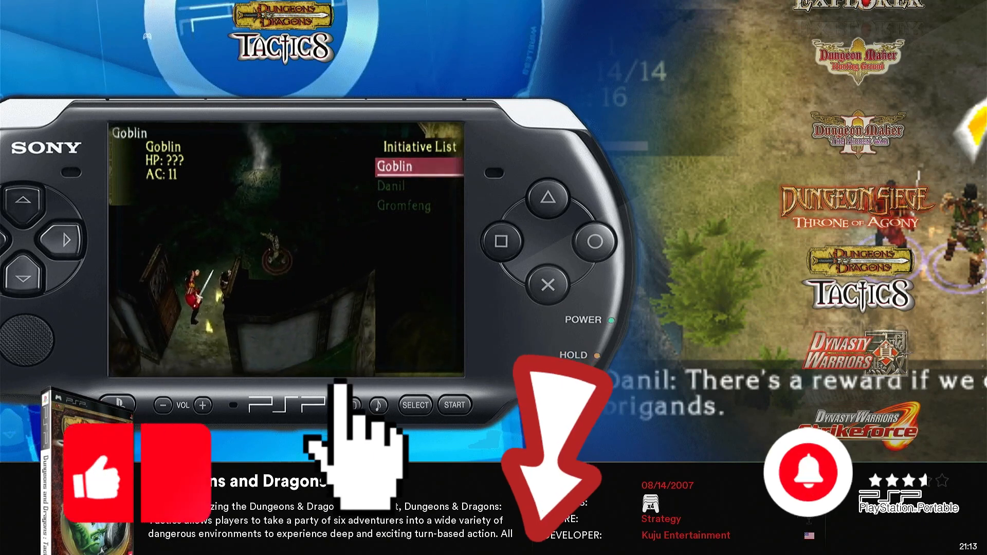
{"action": "key", "text": "Down"}
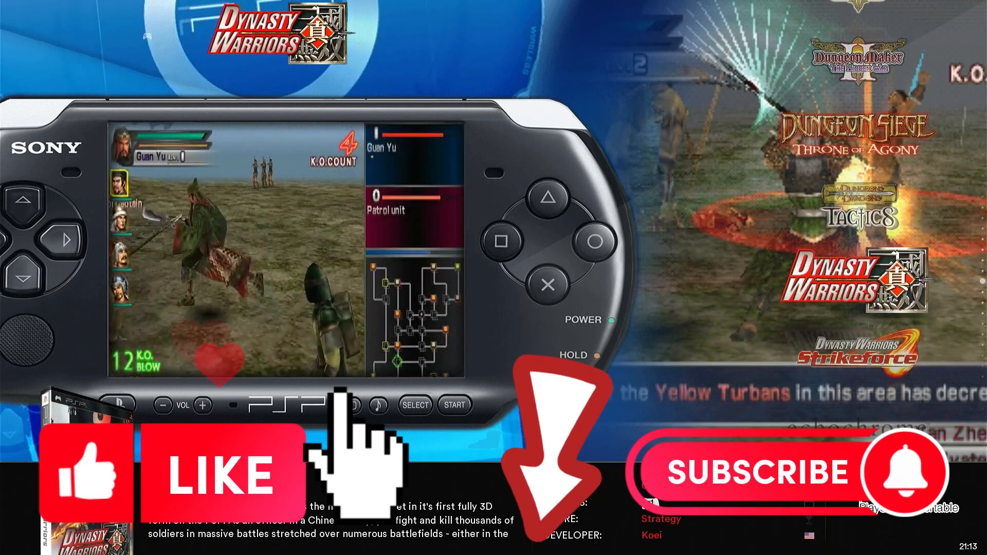
{"action": "key", "text": "Down"}
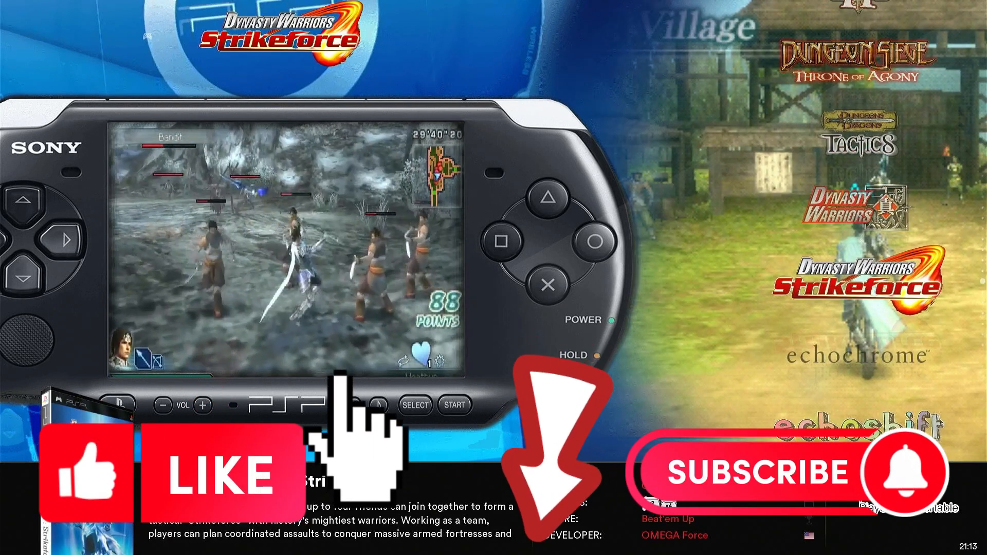
{"action": "key", "text": "Down"}
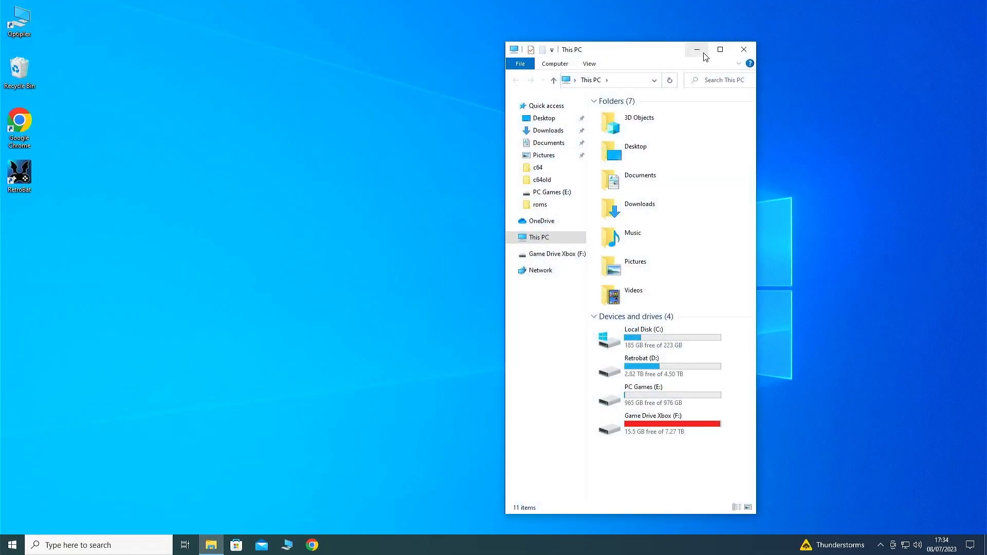
Step: Maximize the file window and open the RetroBat2\roms\psp folder on the Game Drive Xbox (F:) drive
{"action": "left_click", "coordinate": [722, 48]}
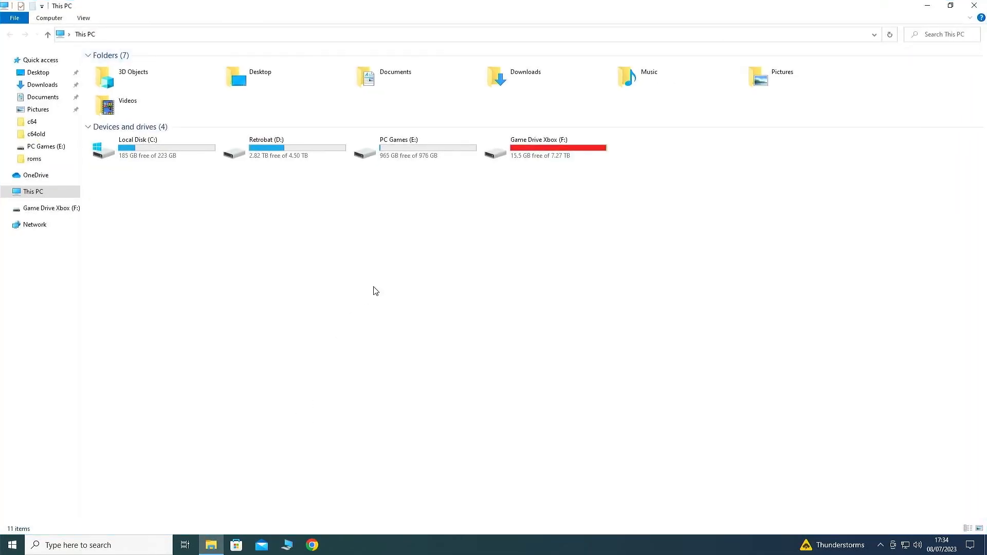
{"action": "double_click", "coordinate": [540, 155]}
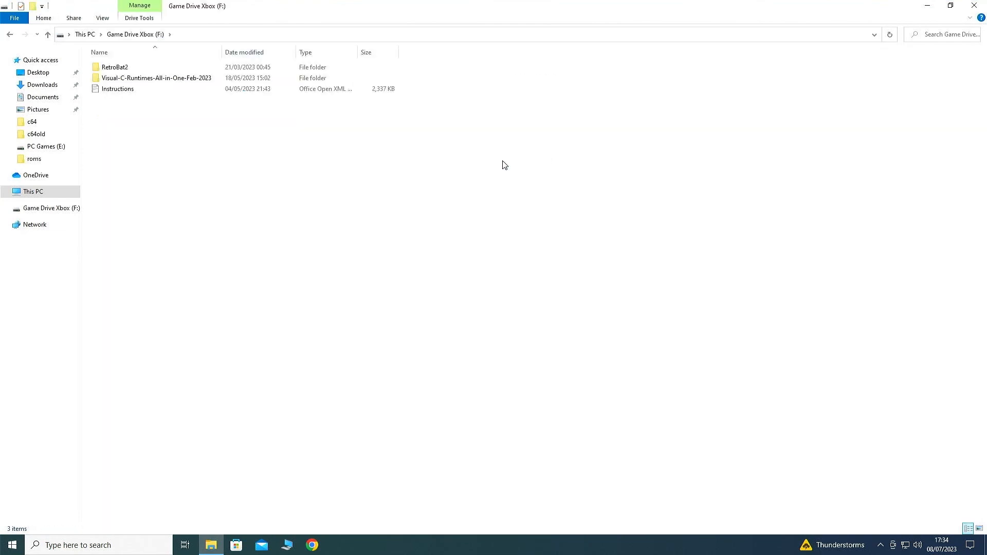
{"action": "double_click", "coordinate": [117, 70]}
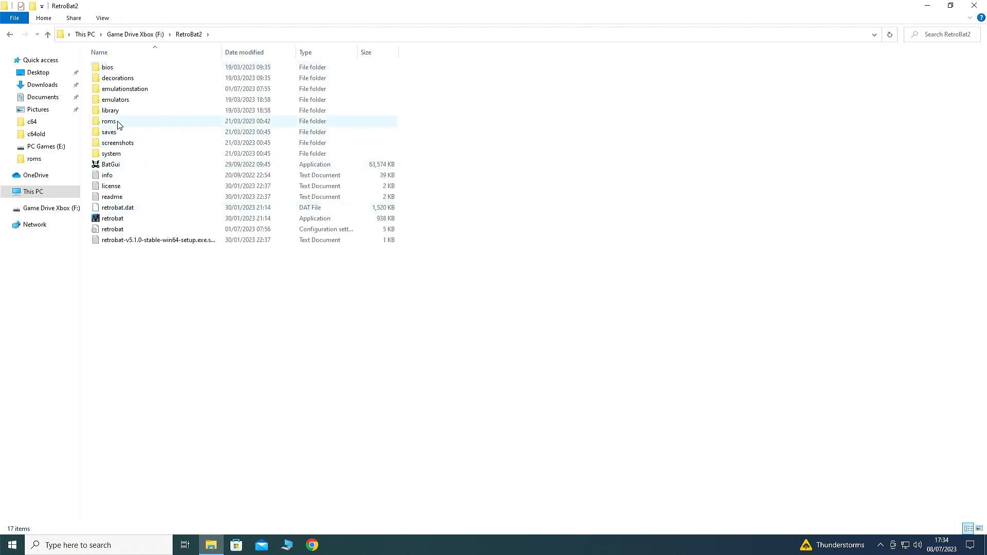
{"action": "double_click", "coordinate": [122, 125]}
{"action": "scroll", "coordinate": [156, 273], "scroll_direction": "down", "scroll_amount": 15}
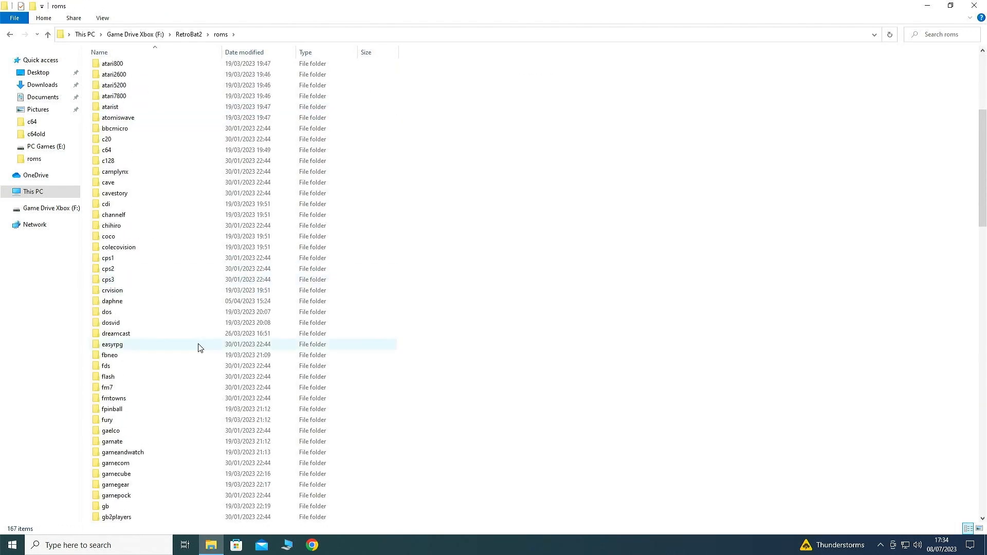
{"action": "scroll", "coordinate": [200, 336], "scroll_direction": "down", "scroll_amount": 15}
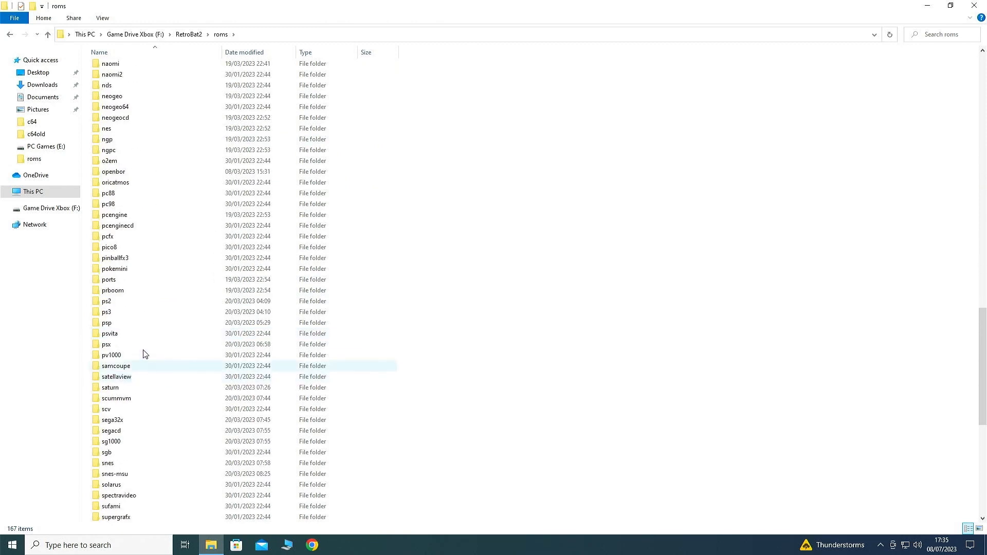
{"action": "double_click", "coordinate": [119, 324]}
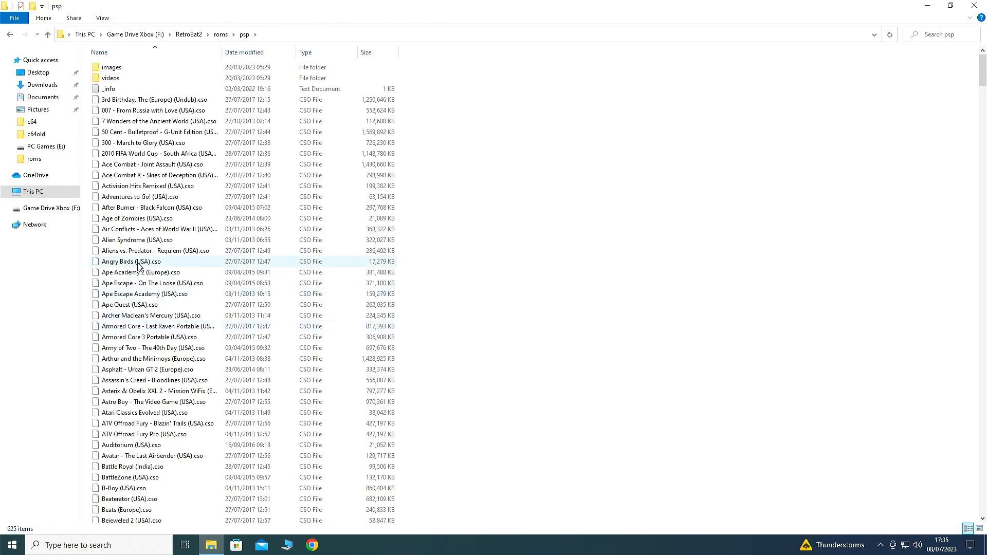
Step: Copy everything in the psp folder except the images and videos folders
{"action": "key", "text": "ctrl+a"}
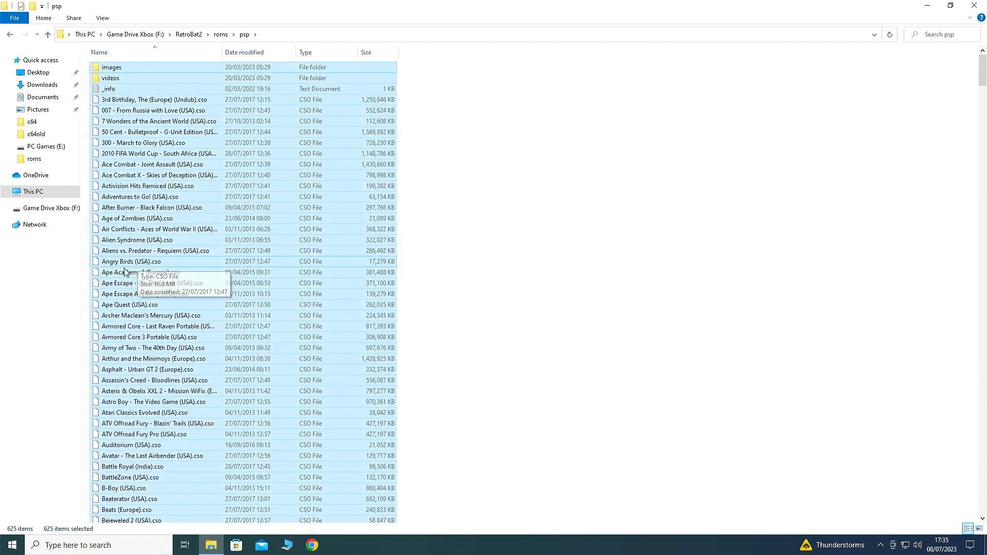
{"action": "left_click", "coordinate": [127, 80], "text": "ctrl"}
{"action": "left_click", "coordinate": [132, 69], "text": "ctrl"}
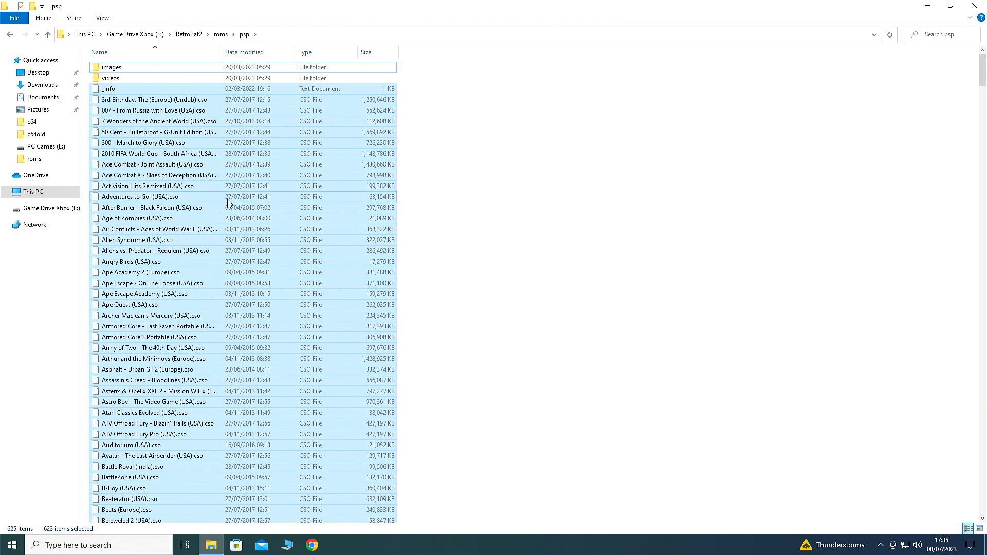
{"action": "right_click", "coordinate": [129, 253]}
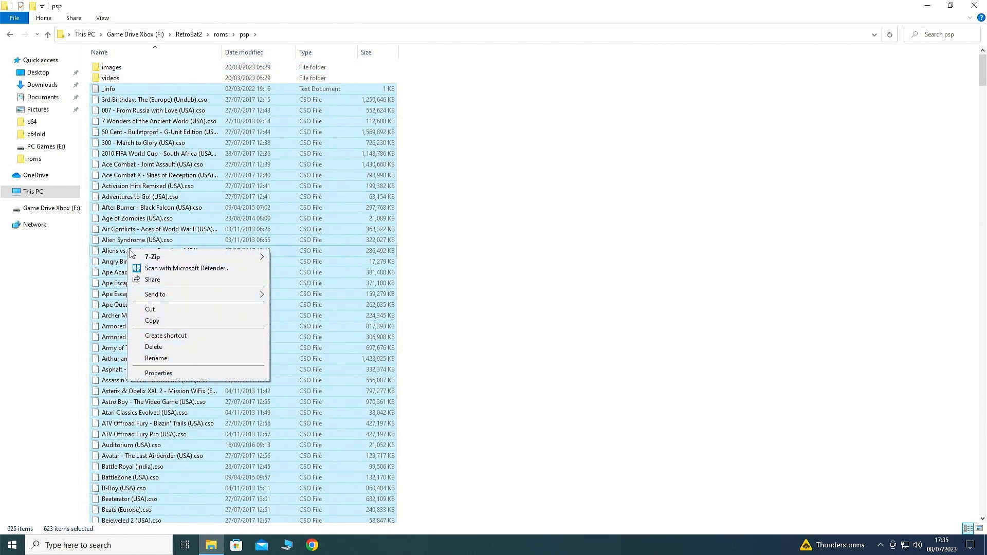
{"action": "left_click", "coordinate": [152, 321]}
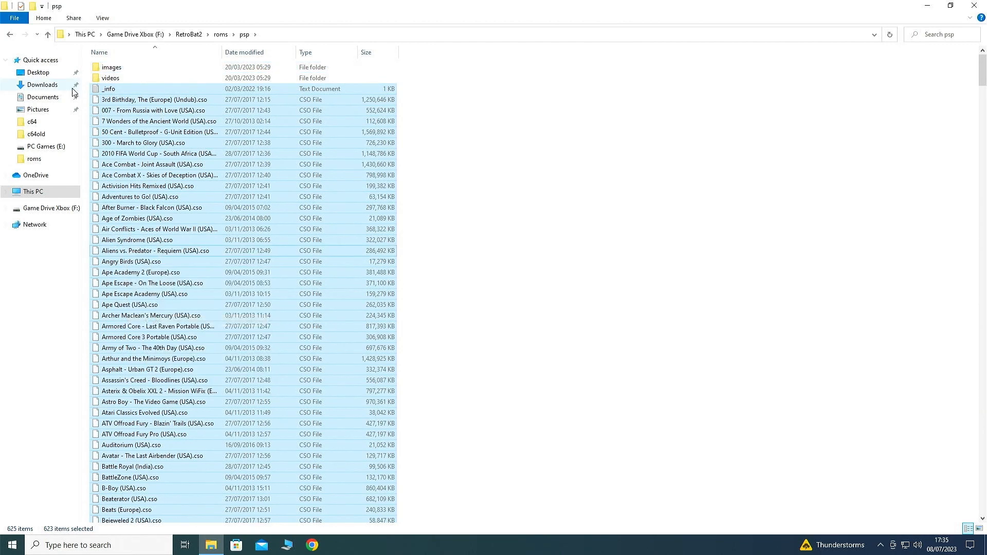
Step: Paste the copied PSP files into the RetroBat\roms\psp folder on the Retrobat (D:) drive
{"action": "left_click", "coordinate": [47, 35]}
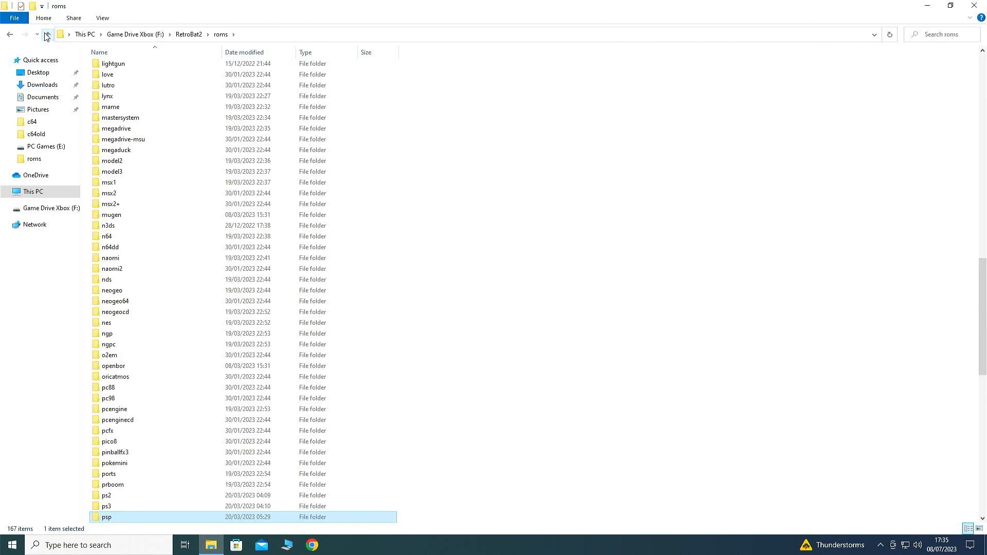
{"action": "left_click", "coordinate": [47, 35]}
{"action": "left_click", "coordinate": [46, 34]}
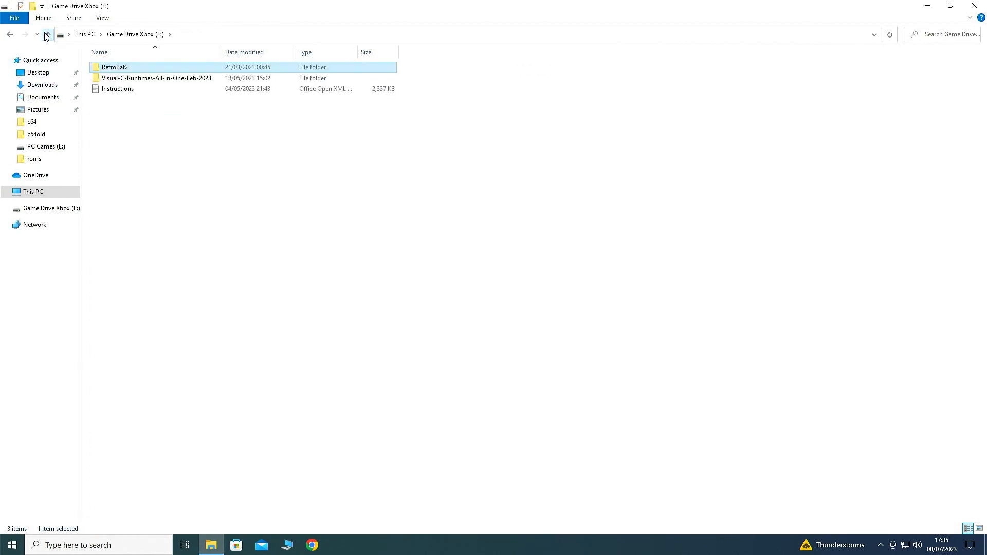
{"action": "left_click", "coordinate": [47, 34]}
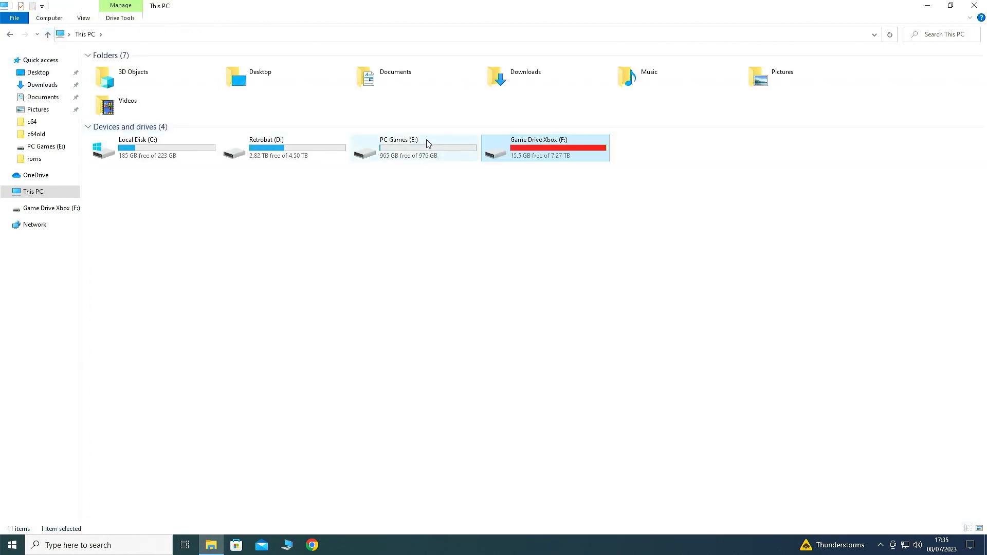
{"action": "double_click", "coordinate": [298, 147]}
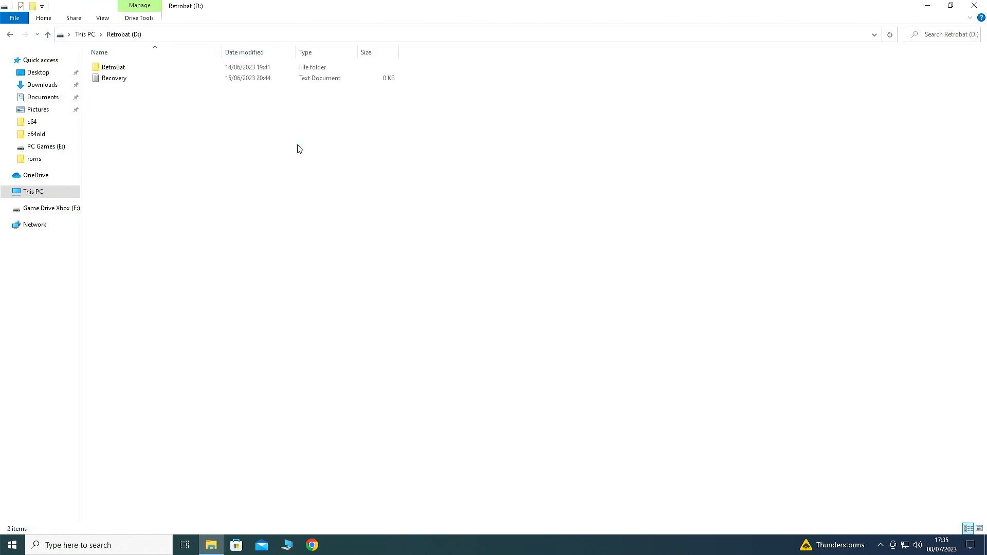
{"action": "double_click", "coordinate": [116, 71]}
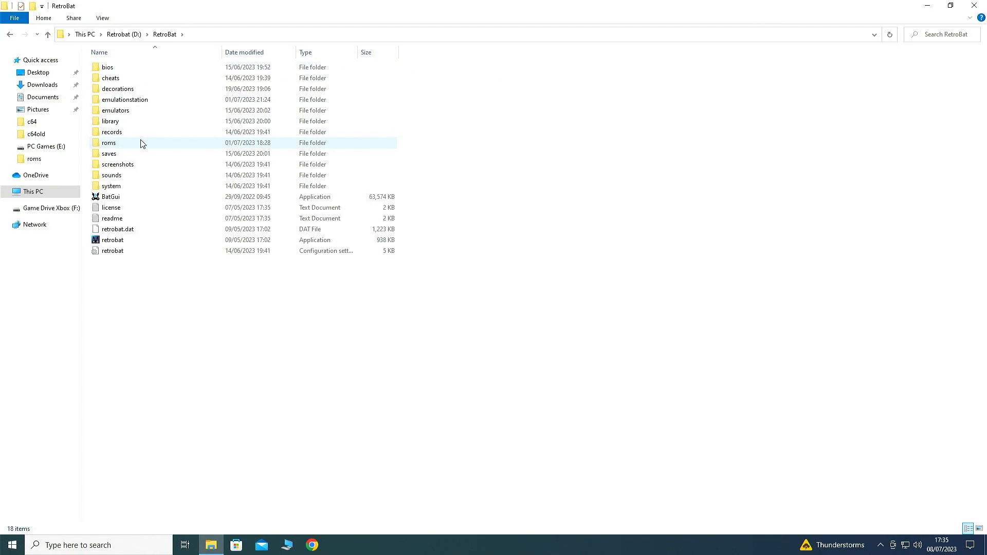
{"action": "double_click", "coordinate": [109, 143]}
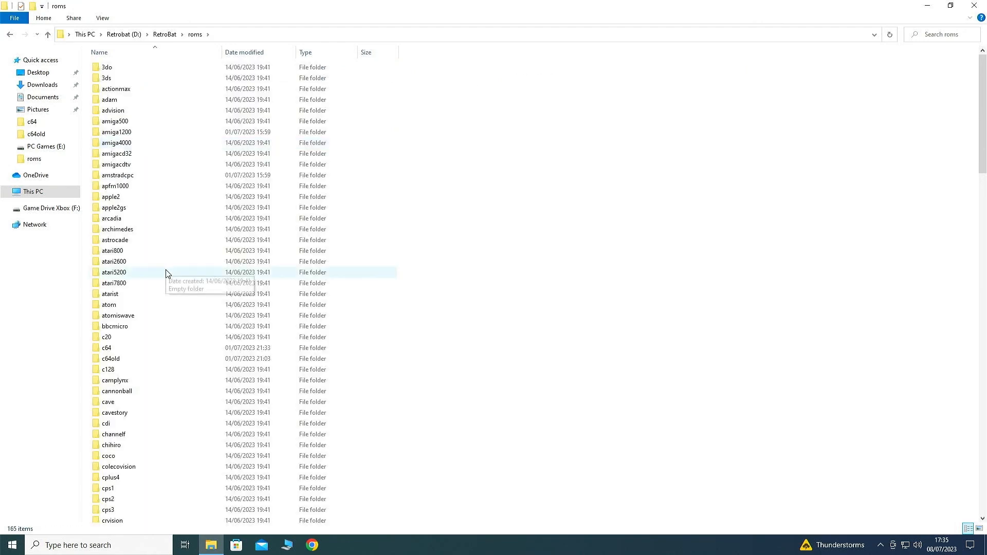
{"action": "scroll", "coordinate": [165, 272], "scroll_direction": "down", "scroll_amount": 10}
{"action": "scroll", "coordinate": [170, 273], "scroll_direction": "down", "scroll_amount": 17}
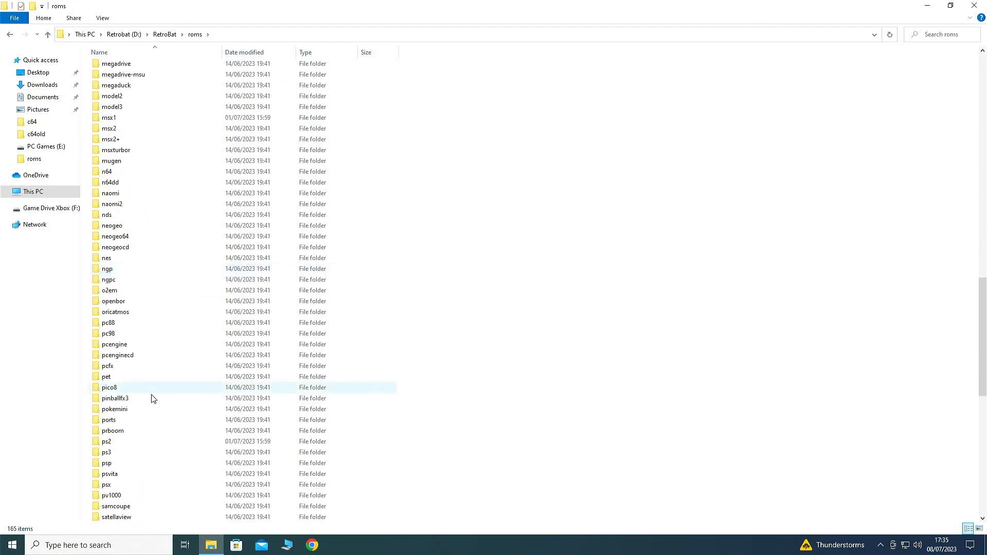
{"action": "double_click", "coordinate": [127, 466]}
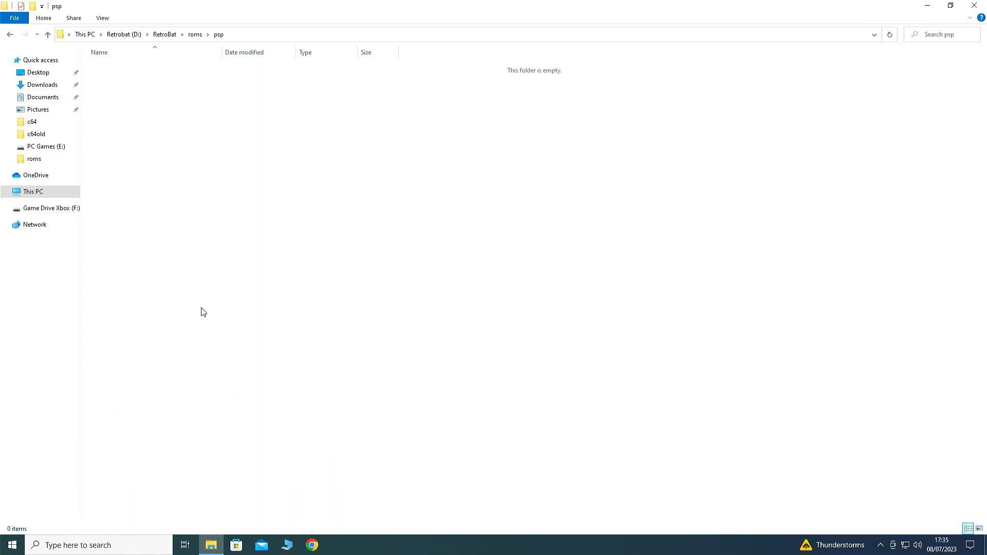
{"action": "right_click", "coordinate": [200, 207]}
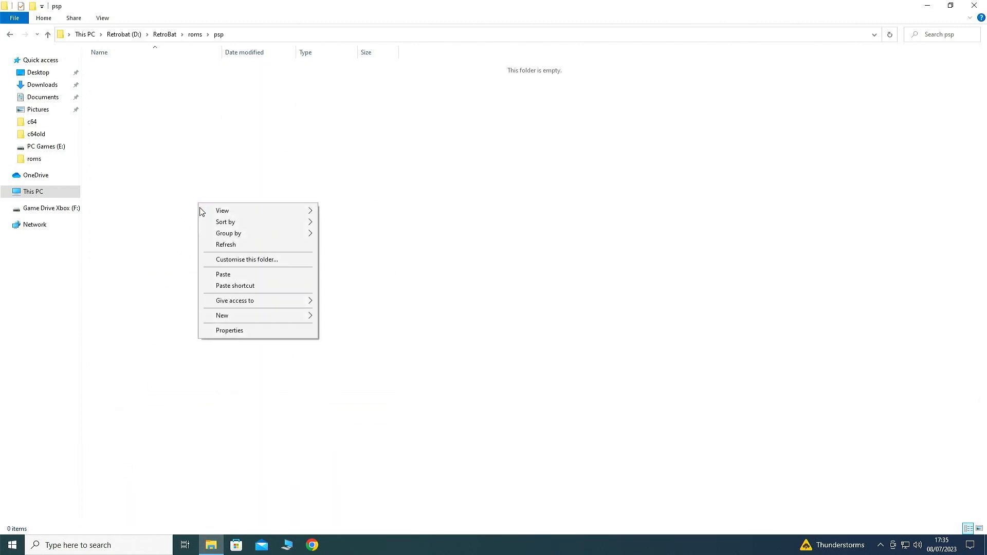
{"action": "left_click", "coordinate": [224, 274]}
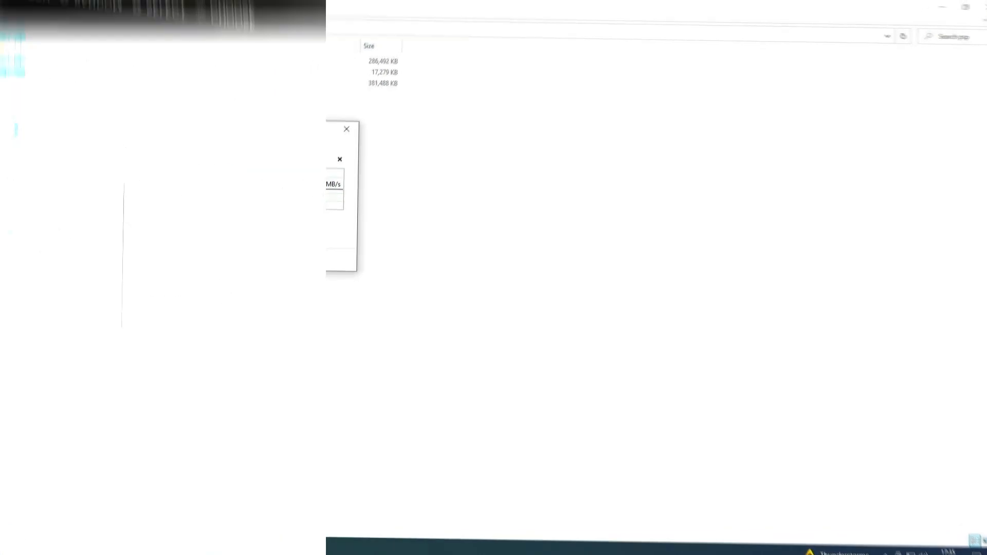
Step: Switch to RetroBat, view the PlayStation Portable game list and return to the system selection
{"action": "key", "text": "Down"}
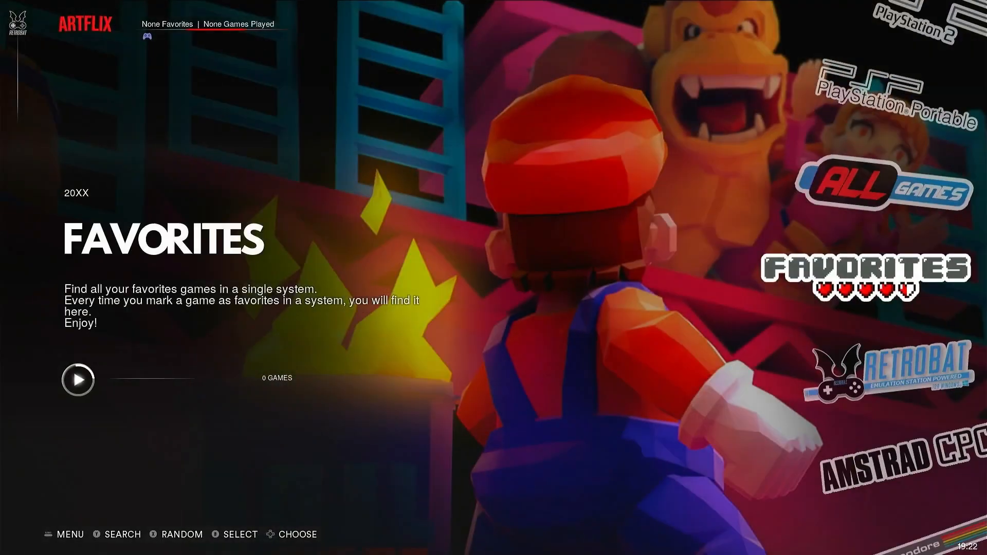
{"action": "key", "text": "Up"}
{"action": "key", "text": "Up"}
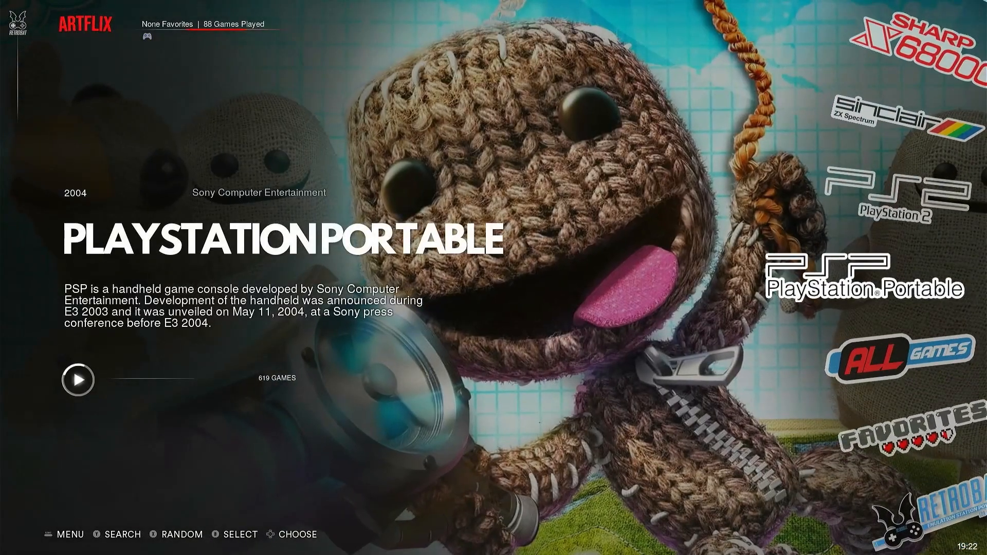
{"action": "key", "text": "Return"}
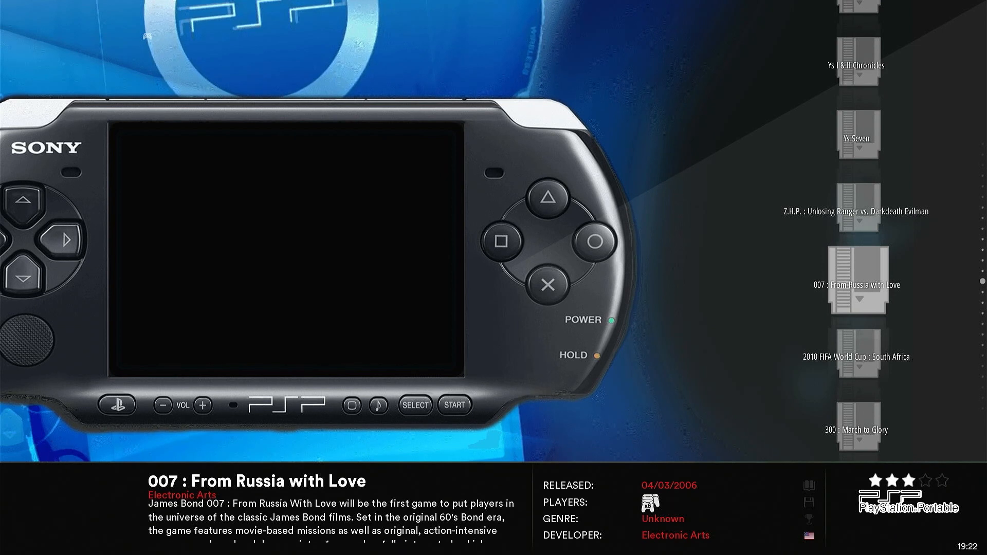
{"action": "key", "text": "BackSpace"}
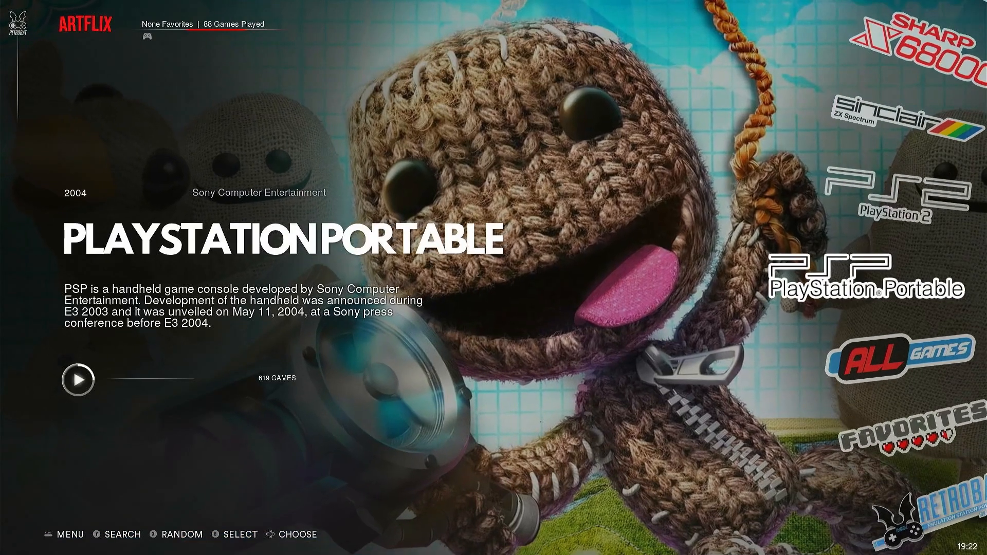
Step: Open the RetroBat system entry that holds the list of emulators
{"action": "key", "text": "Down"}
{"action": "key", "text": "Down"}
{"action": "key", "text": "Down"}
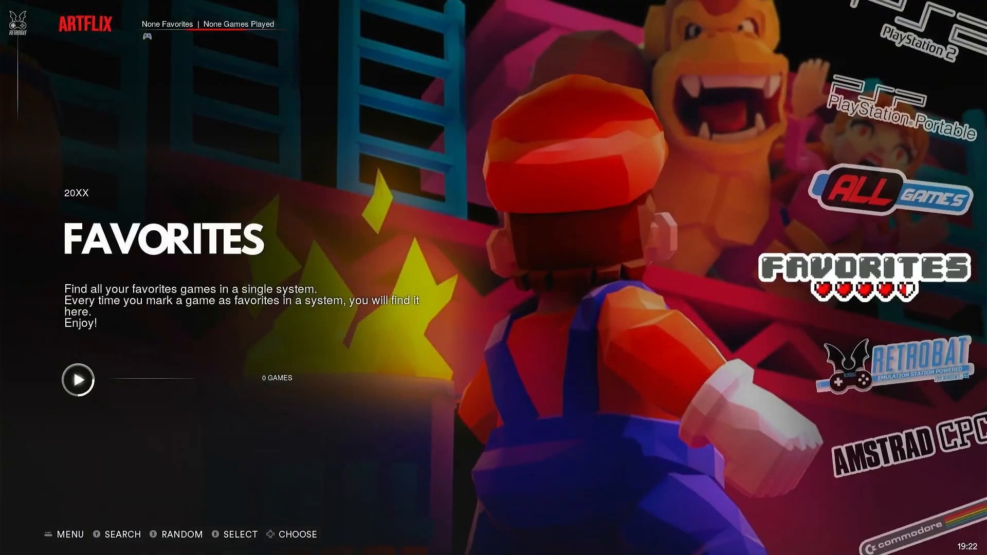
{"action": "key", "text": "Return"}
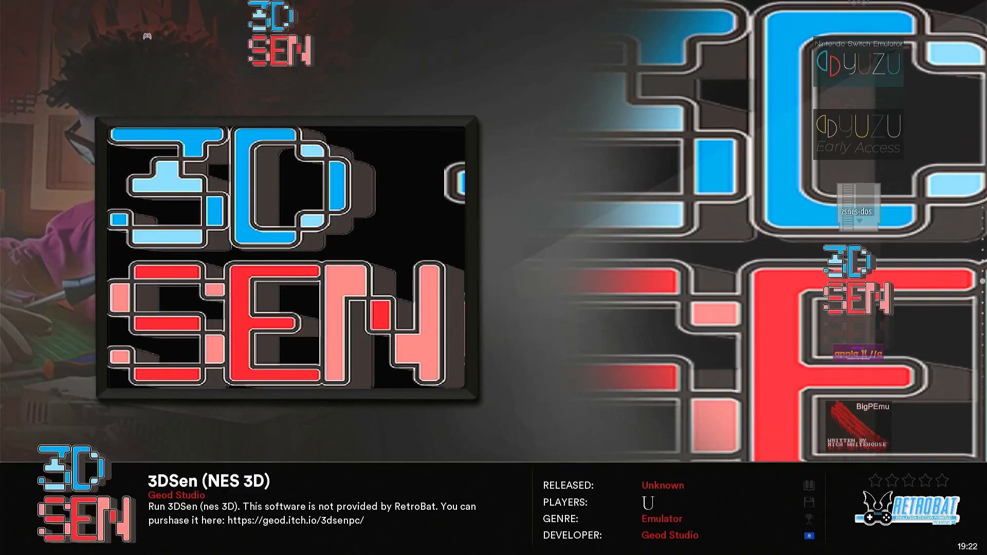
Step: Find PPSSPP (PSP, Homebrews) in the emulator list and launch it
{"action": "key", "text": "Up"}
{"action": "key", "text": "Up"}
{"action": "key", "text": "Up"}
{"action": "key", "text": "Up"}
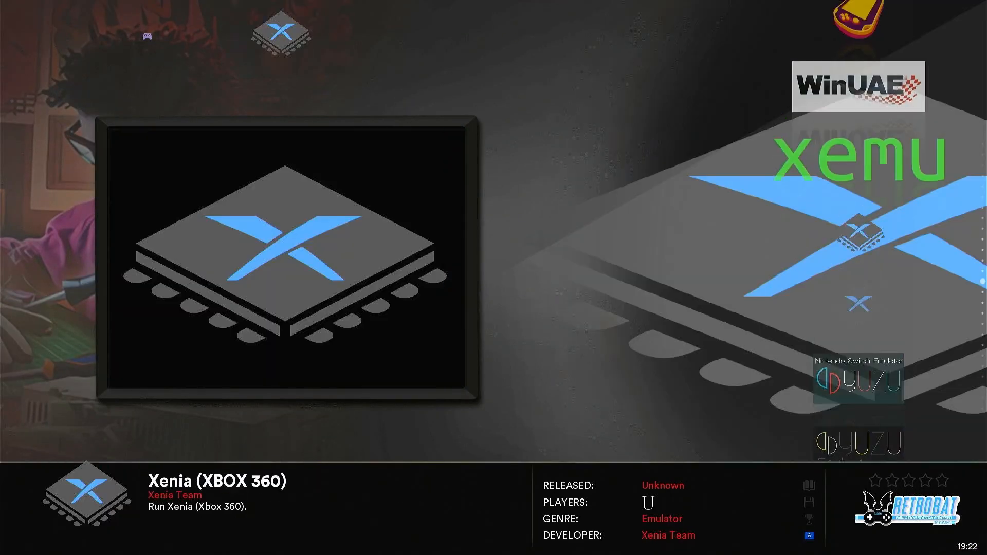
{"action": "key", "text": "Up"}
{"action": "key", "text": "Up"}
{"action": "key", "text": "Up"}
{"action": "key", "text": "Up"}
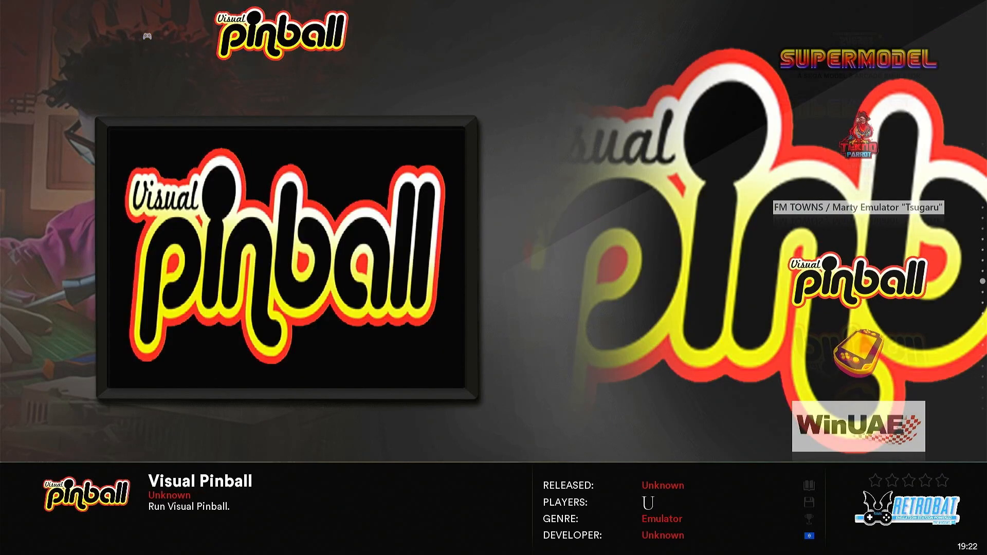
{"action": "key", "text": "Up"}
{"action": "key", "text": "Up"}
{"action": "key", "text": "Up"}
{"action": "key", "text": "Up"}
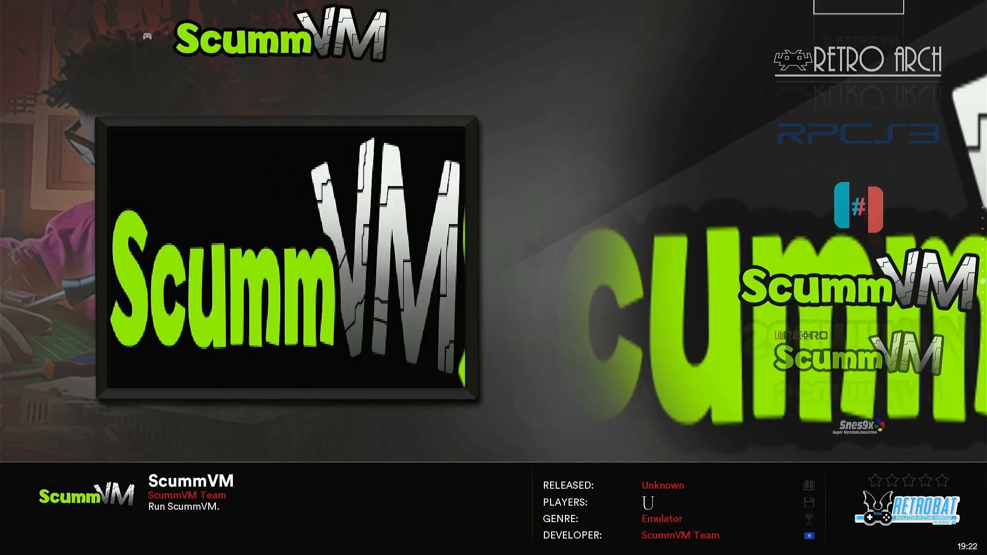
{"action": "key", "text": "Up"}
{"action": "key", "text": "Up"}
{"action": "key", "text": "Up"}
{"action": "key", "text": "Up"}
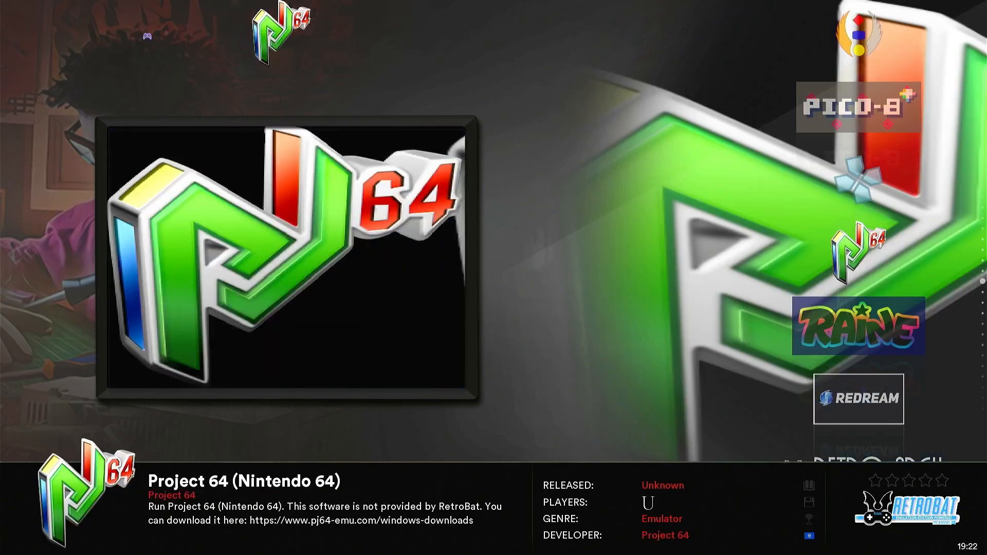
{"action": "key", "text": "Up"}
{"action": "key", "text": "Up"}
{"action": "key", "text": "Down"}
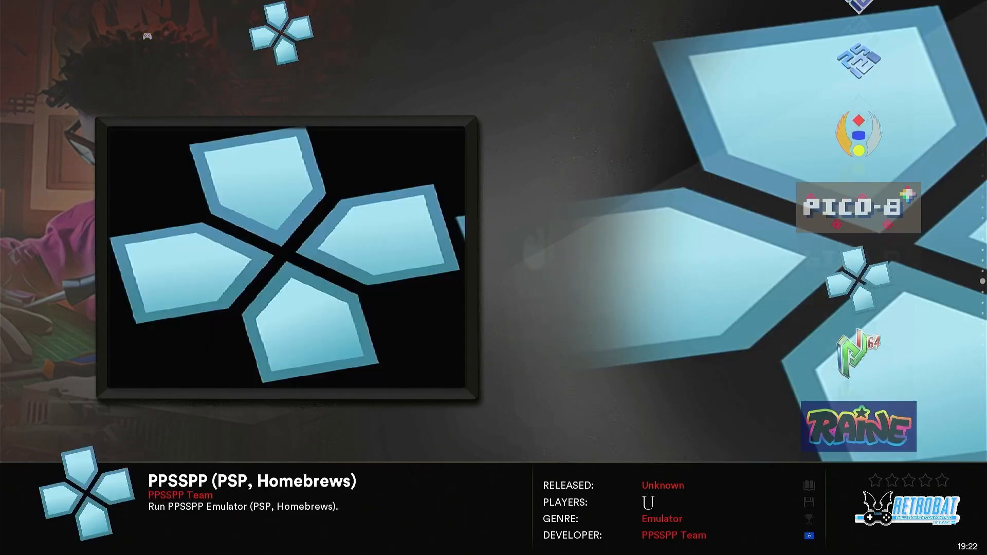
{"action": "key", "text": "Return"}
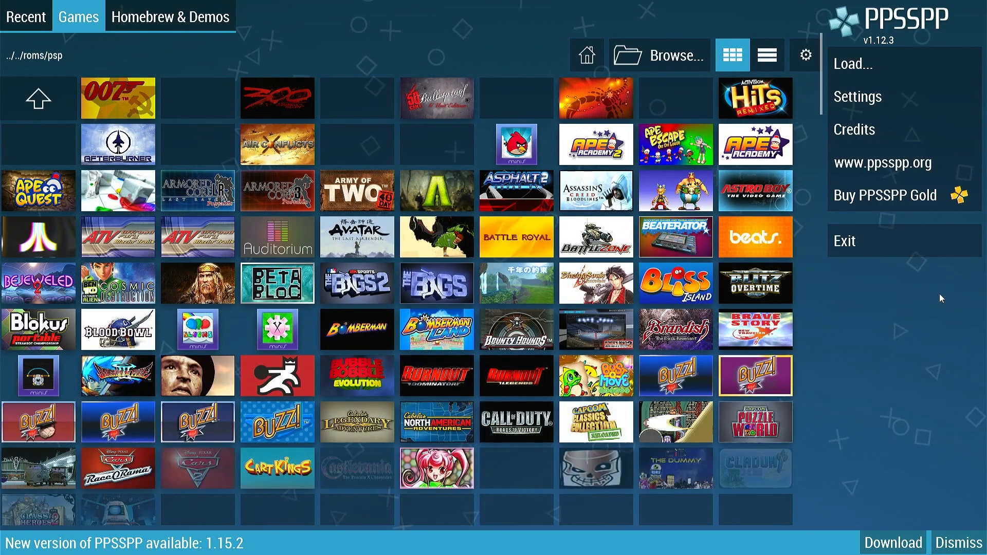
Step: Check the recent list and browse through the PSP games found in the roms/psp folder
{"action": "left_click", "coordinate": [26, 17]}
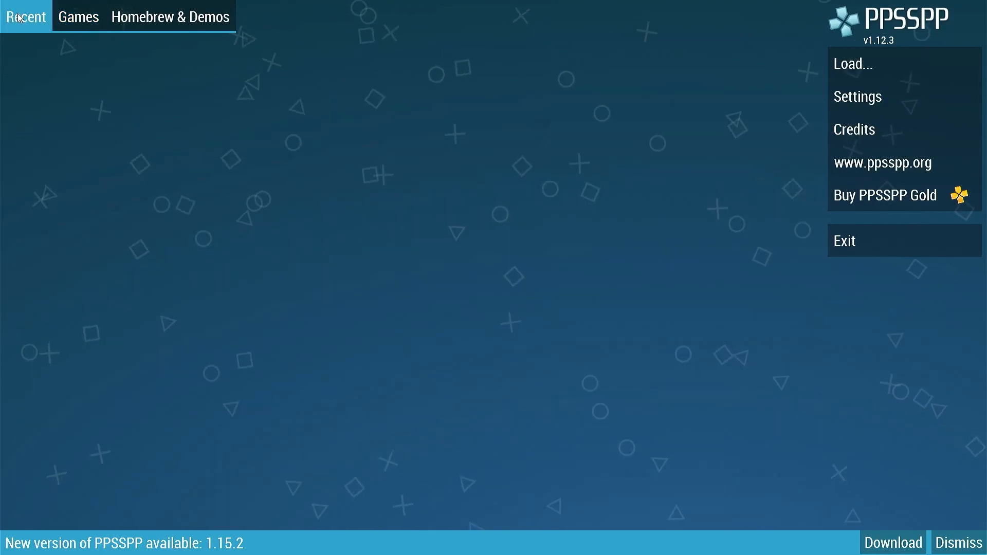
{"action": "left_click", "coordinate": [63, 17]}
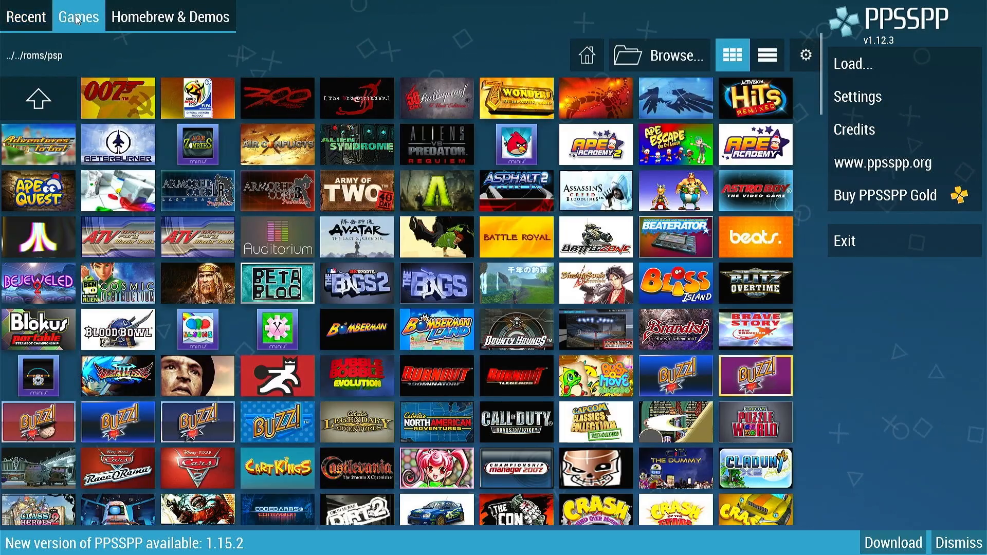
{"action": "scroll", "coordinate": [394, 251], "scroll_direction": "down", "scroll_amount": 5}
{"action": "scroll", "coordinate": [410, 257], "scroll_direction": "down", "scroll_amount": 5}
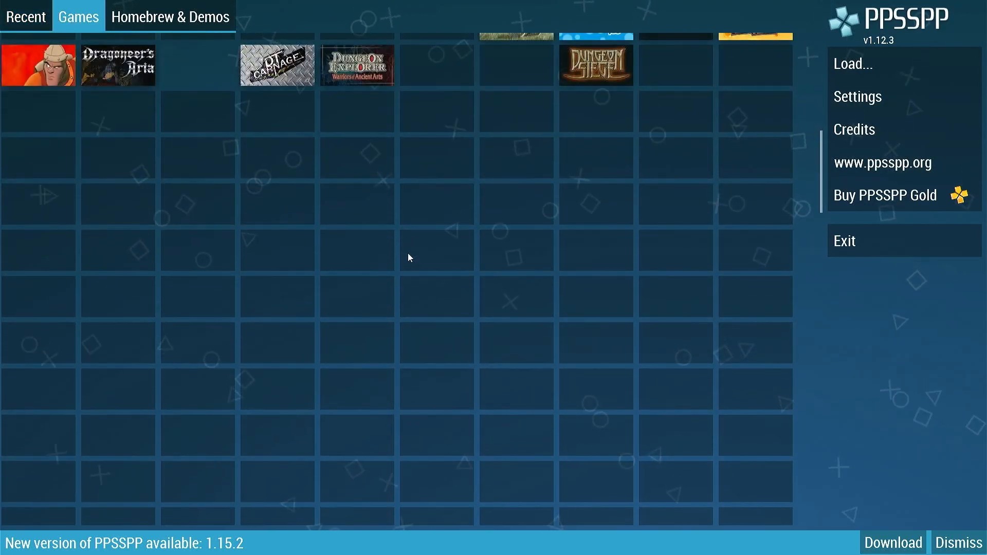
{"action": "scroll", "coordinate": [408, 257], "scroll_direction": "up", "scroll_amount": 15}
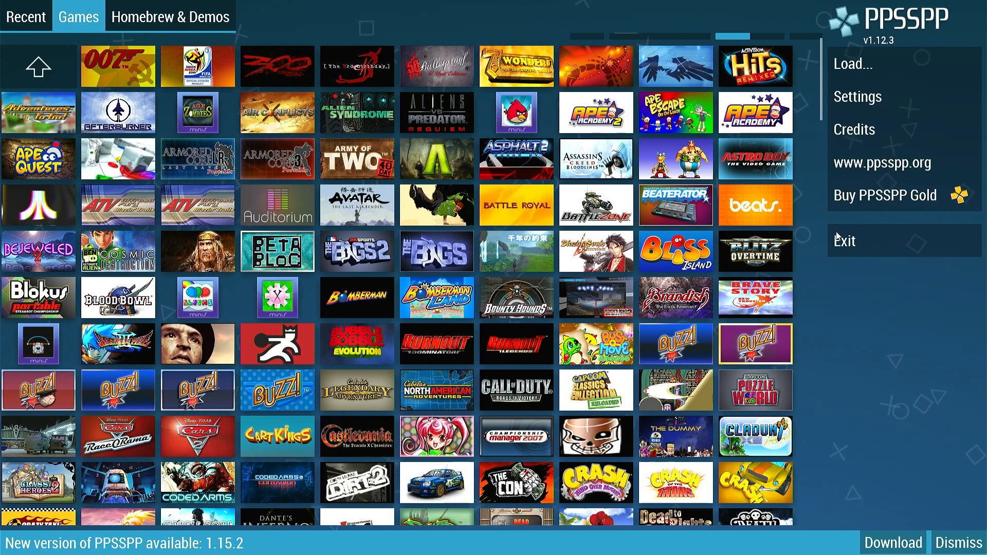
Step: Open the download page for the new PPSSPP version and download the free Windows installer
{"action": "left_click", "coordinate": [894, 544]}
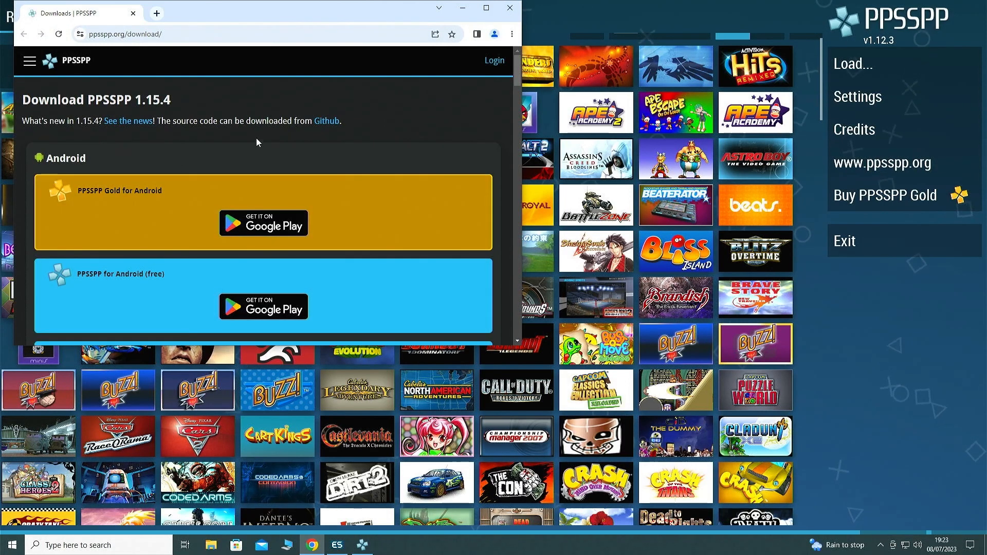
{"action": "left_click", "coordinate": [487, 8]}
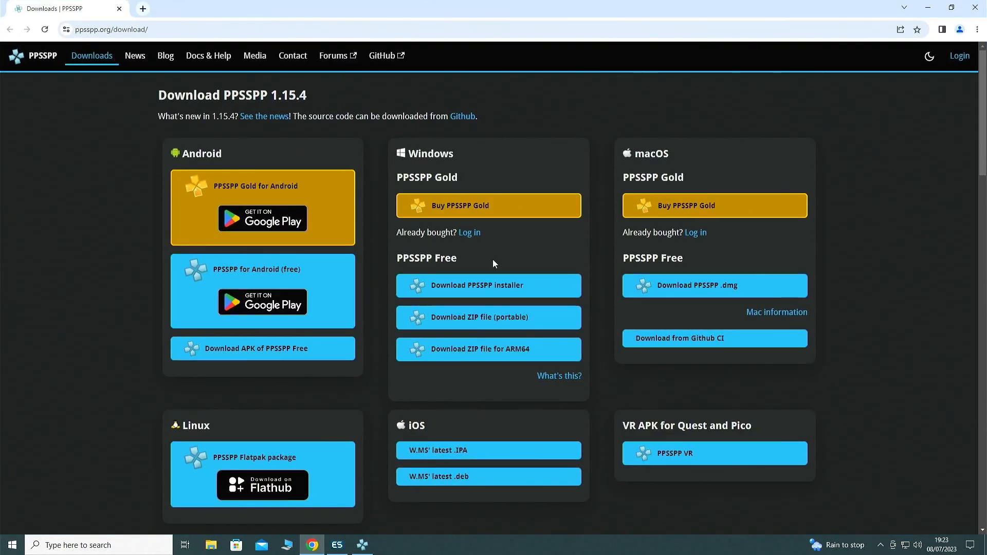
{"action": "scroll", "coordinate": [480, 258], "scroll_direction": "down", "scroll_amount": 2}
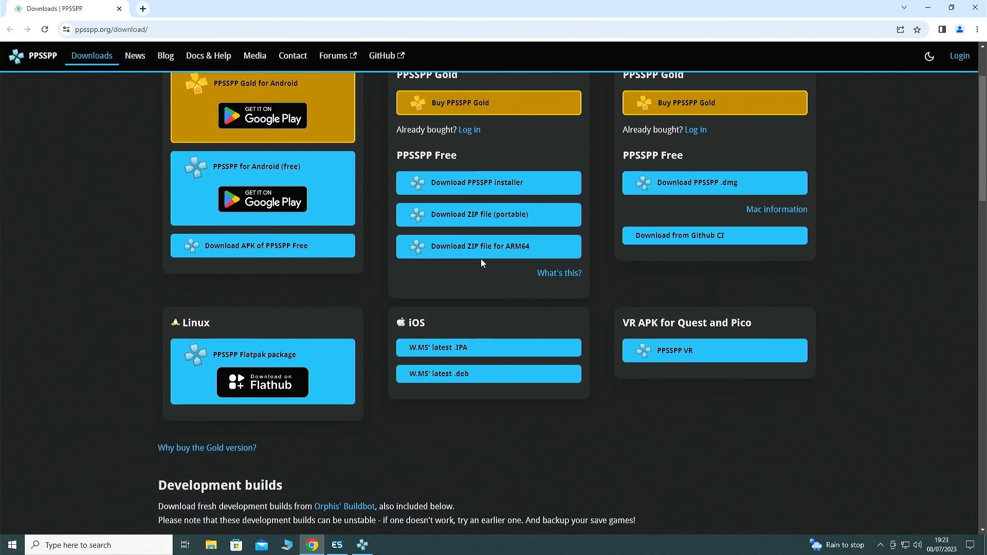
{"action": "scroll", "coordinate": [482, 262], "scroll_direction": "up", "scroll_amount": 2}
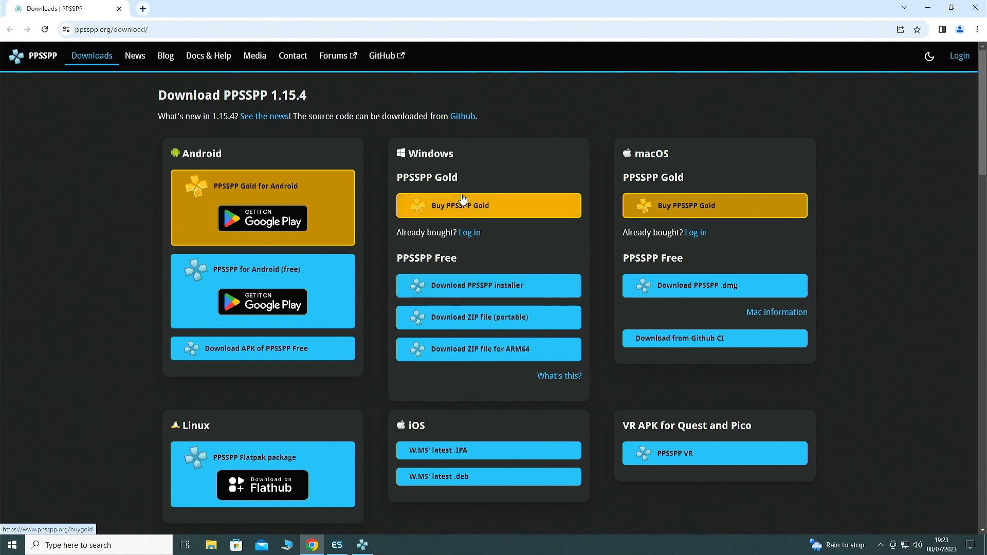
{"action": "left_click", "coordinate": [484, 292]}
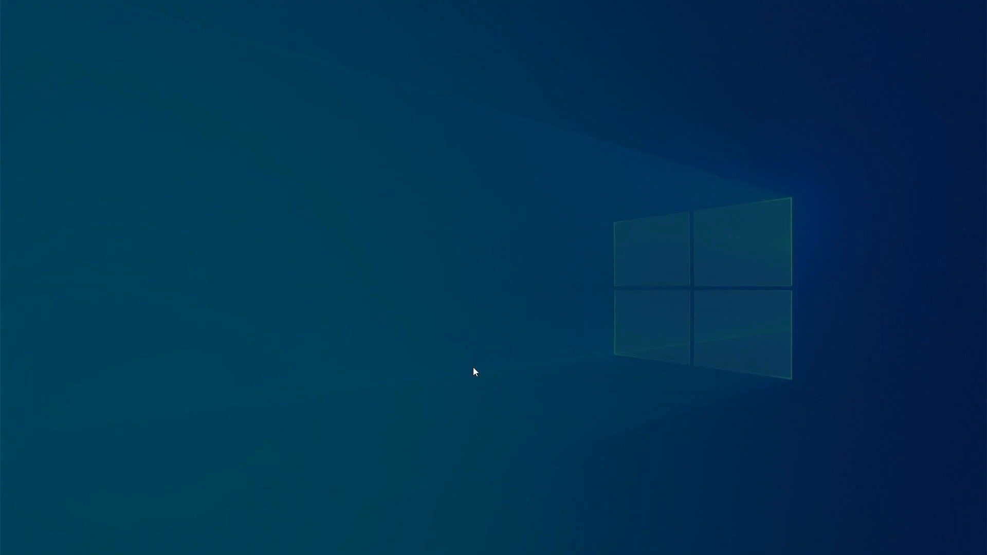
Step: Install PPSSPP in English to C:\Program Files\PPSSPP, then close the readme and the launched emulator
{"action": "left_click", "coordinate": [449, 347]}
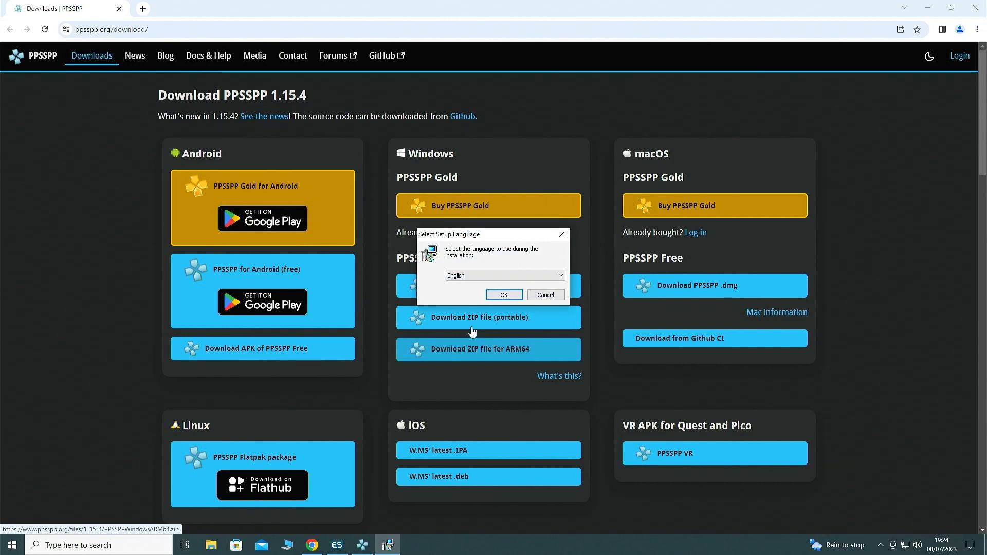
{"action": "left_click", "coordinate": [503, 294]}
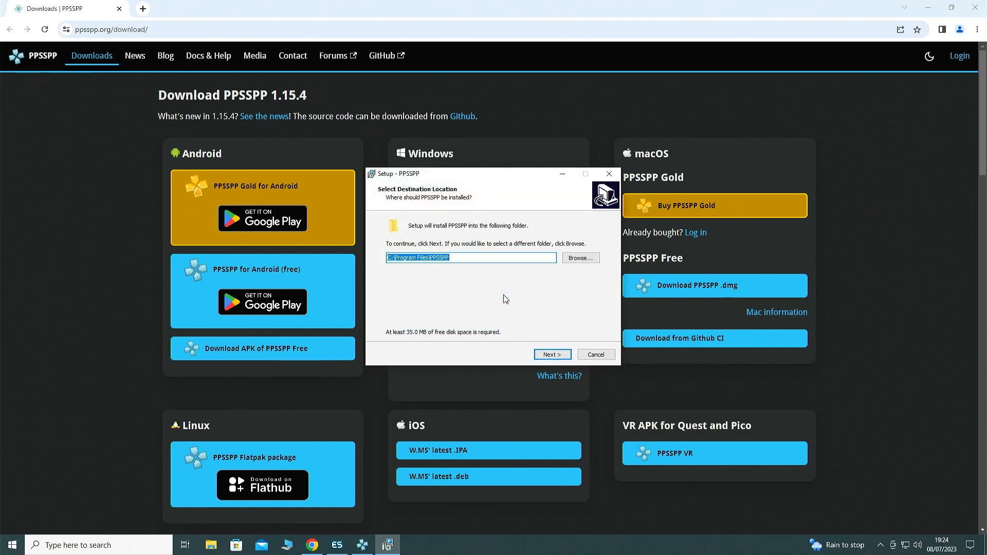
{"action": "left_click", "coordinate": [551, 355]}
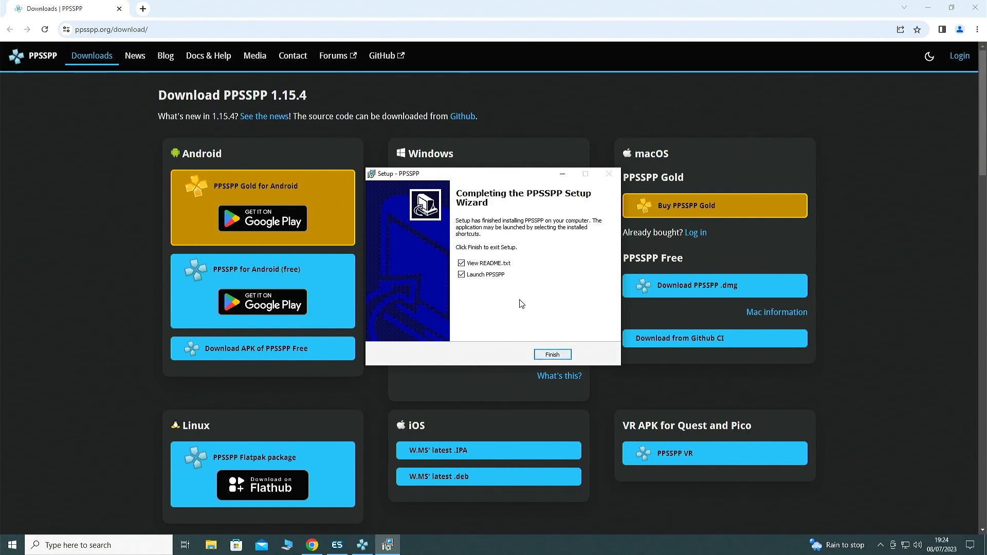
{"action": "left_click", "coordinate": [553, 357]}
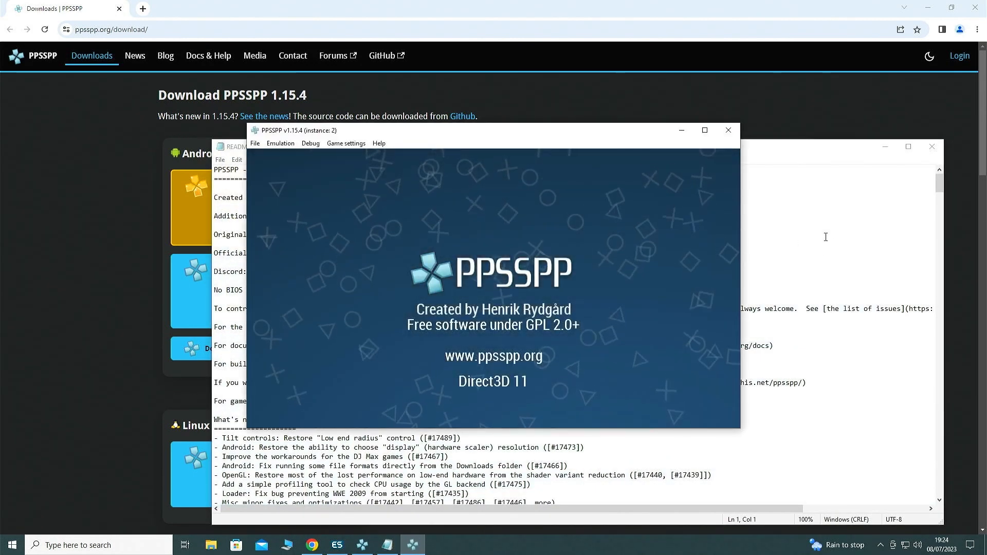
{"action": "left_click", "coordinate": [933, 147]}
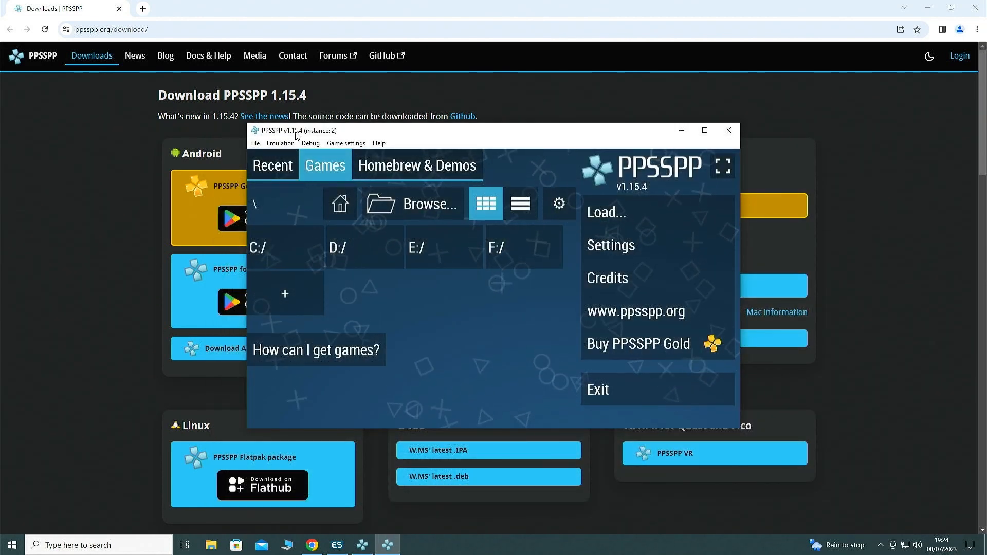
{"action": "left_click", "coordinate": [724, 131]}
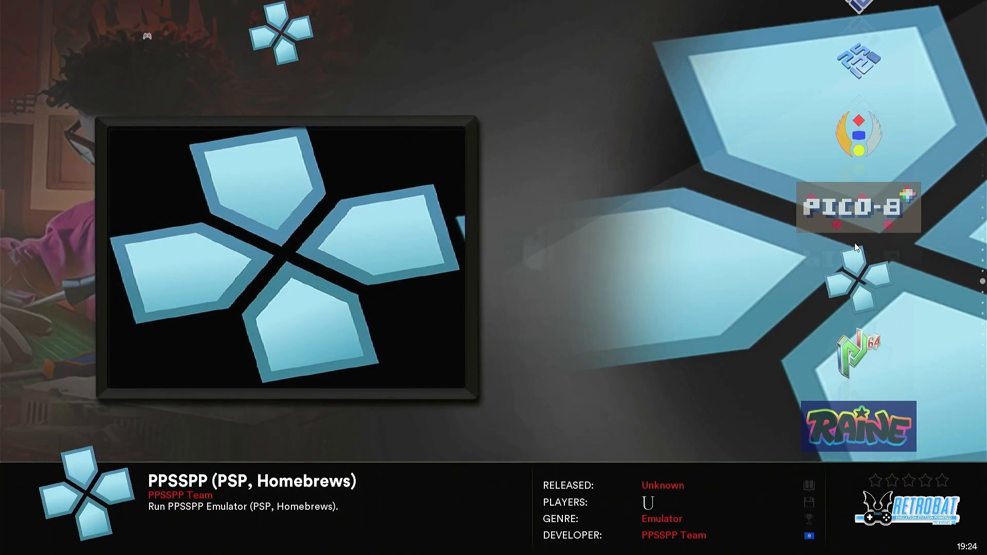
Step: Return to the RetroBat system selection and quit RetroBat to the Windows desktop
{"action": "key", "text": "Escape"}
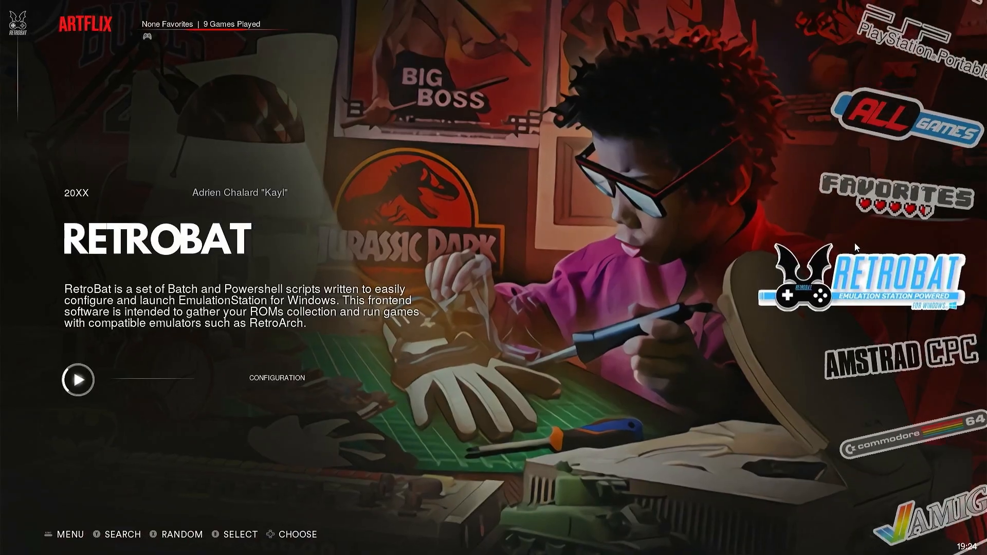
{"action": "key", "text": "space"}
{"action": "key", "text": "Up"}
{"action": "key", "text": "Return"}
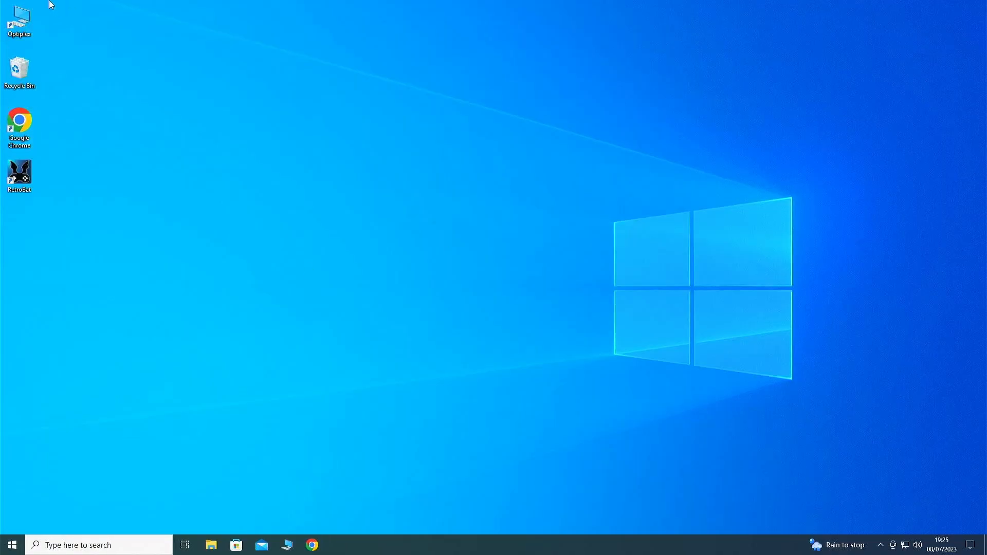
Step: Open the RetroBat\emulators folder on the Retrobat (D:) drive in File Explorer
{"action": "double_click", "coordinate": [21, 23]}
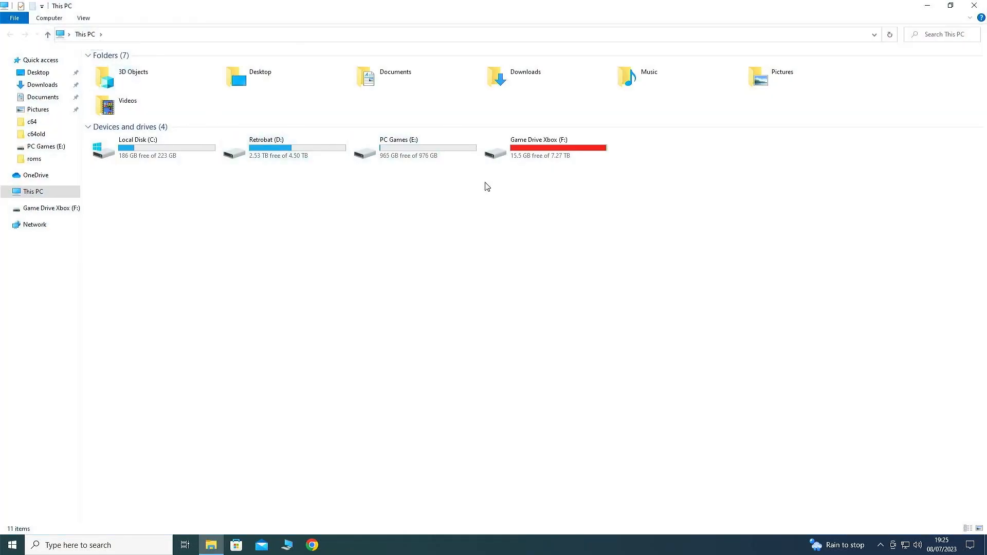
{"action": "double_click", "coordinate": [304, 157]}
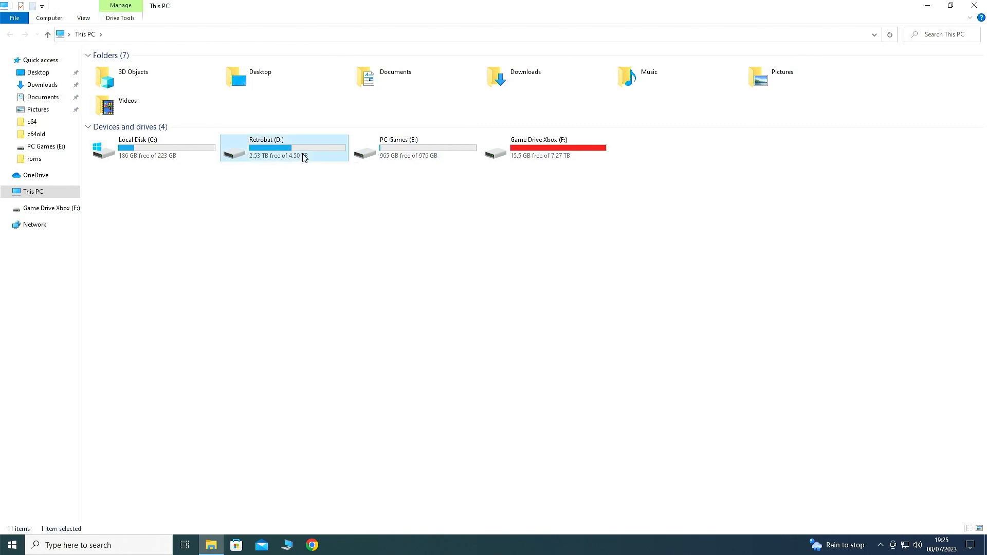
{"action": "double_click", "coordinate": [101, 66]}
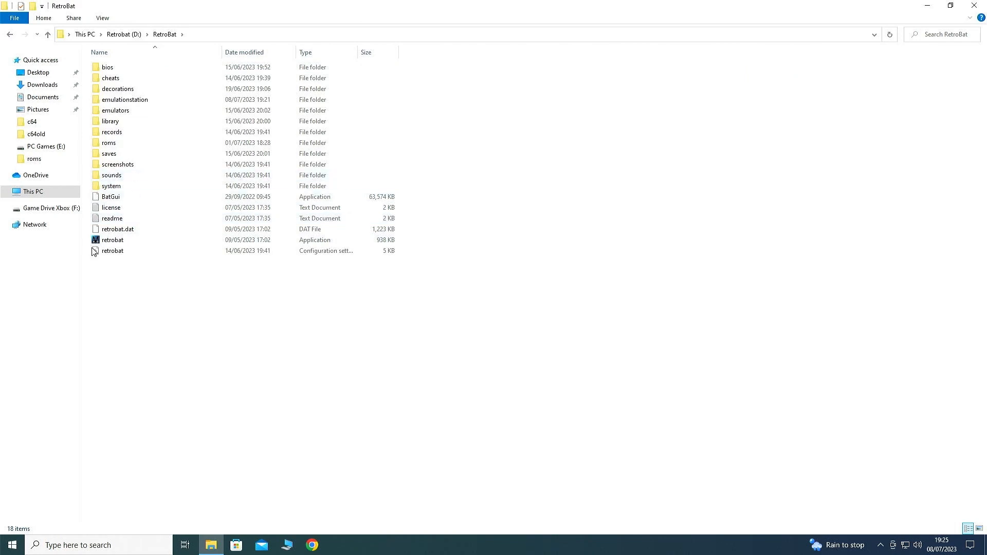
{"action": "double_click", "coordinate": [127, 114]}
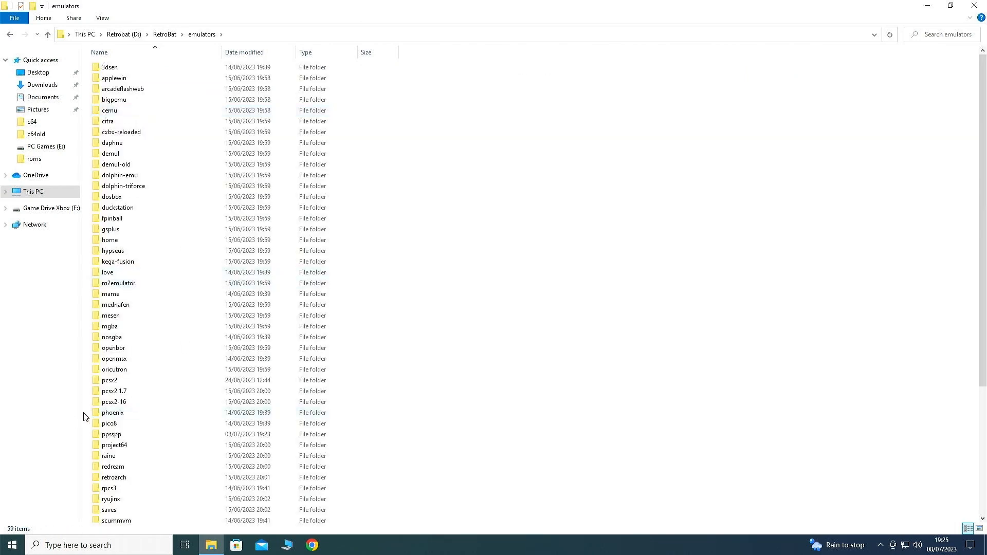
Step: Rename the ppsspp folder in the emulators folder as ppssppold
{"action": "left_click", "coordinate": [127, 438]}
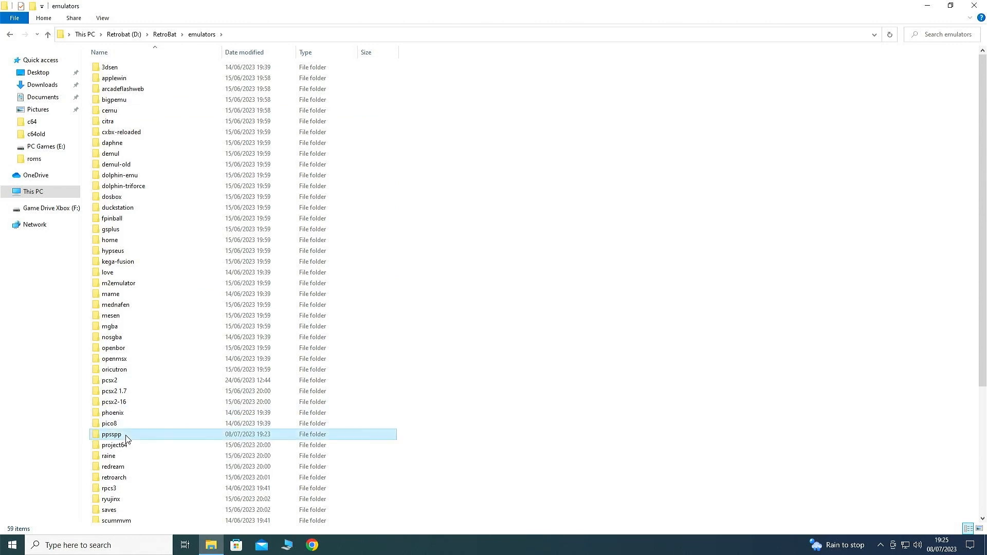
{"action": "right_click", "coordinate": [139, 437]}
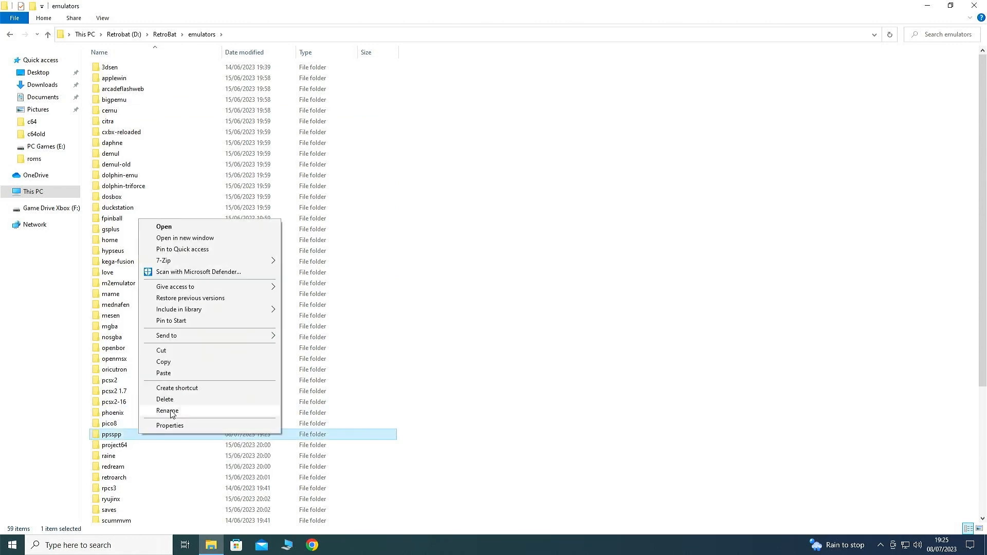
{"action": "left_click", "coordinate": [171, 411]}
{"action": "left_click", "coordinate": [132, 435]}
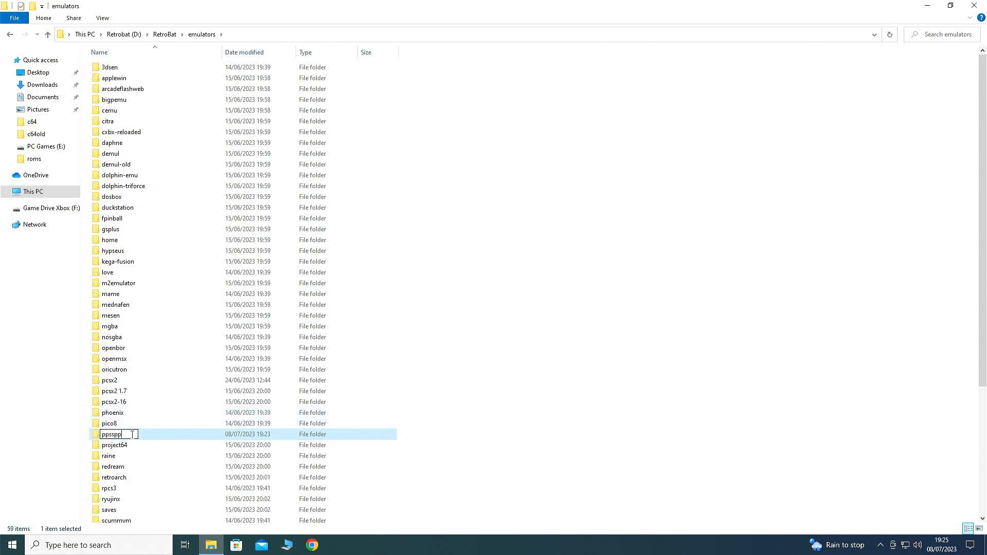
{"action": "type", "text": "old"}
{"action": "key", "text": "Return"}
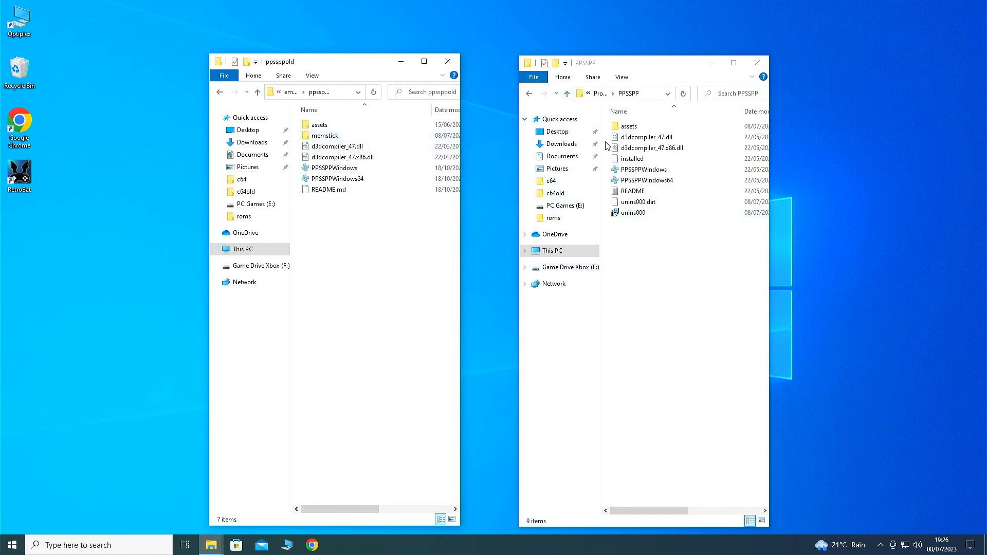
Step: Copy the PPSSPP folder from Program Files and paste it into the RetroBat emulators folder
{"action": "left_click", "coordinate": [566, 95]}
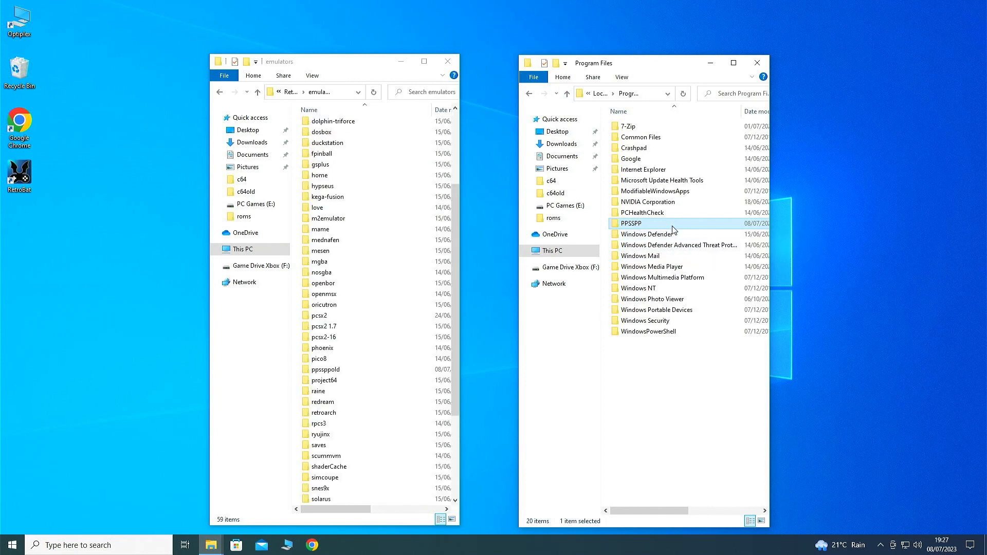
{"action": "right_click", "coordinate": [673, 229]}
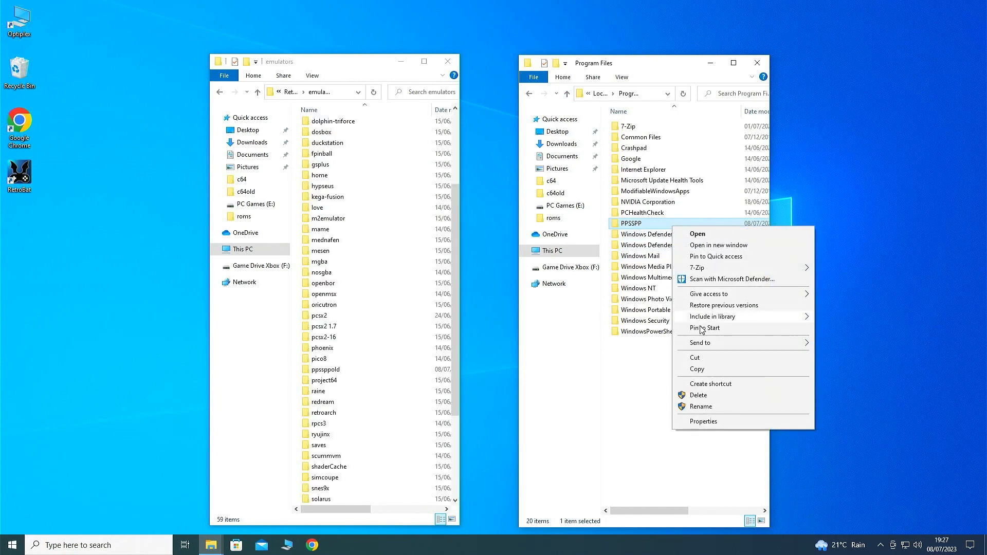
{"action": "left_click", "coordinate": [710, 370]}
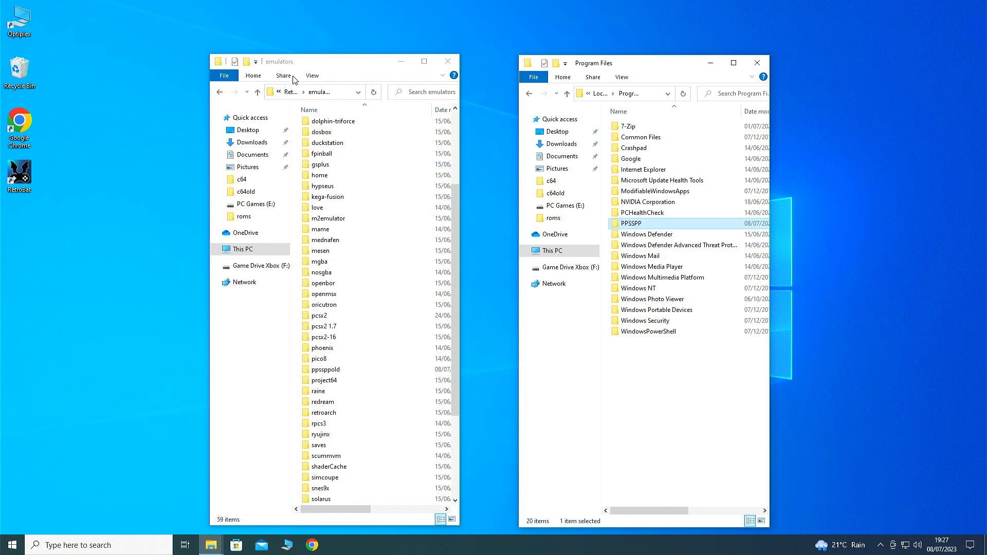
{"action": "right_click", "coordinate": [300, 181]}
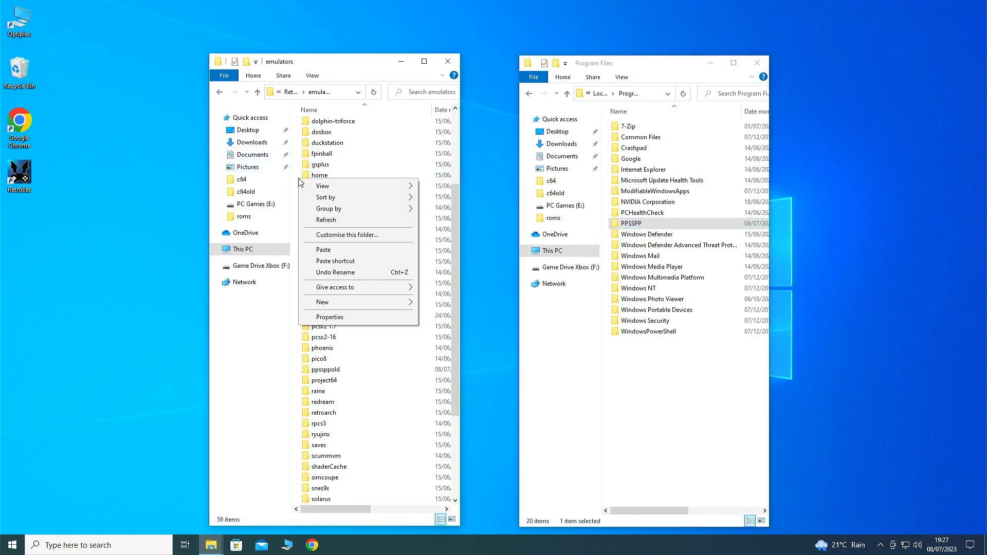
{"action": "left_click", "coordinate": [323, 250]}
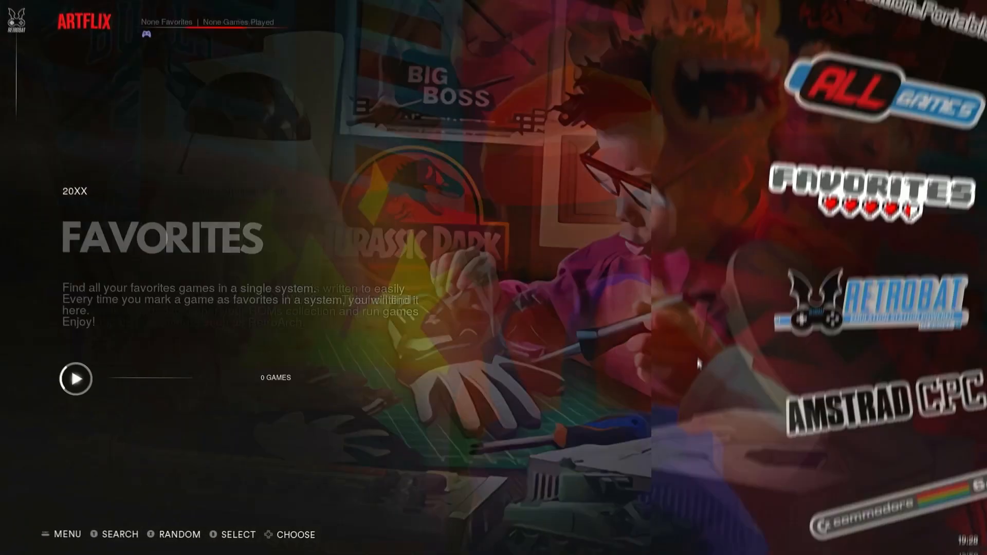
Step: Open the PlayStation Portable game list in RetroBat and launch 007 : From Russia with Love
{"action": "key", "text": "Up"}
{"action": "key", "text": "Return"}
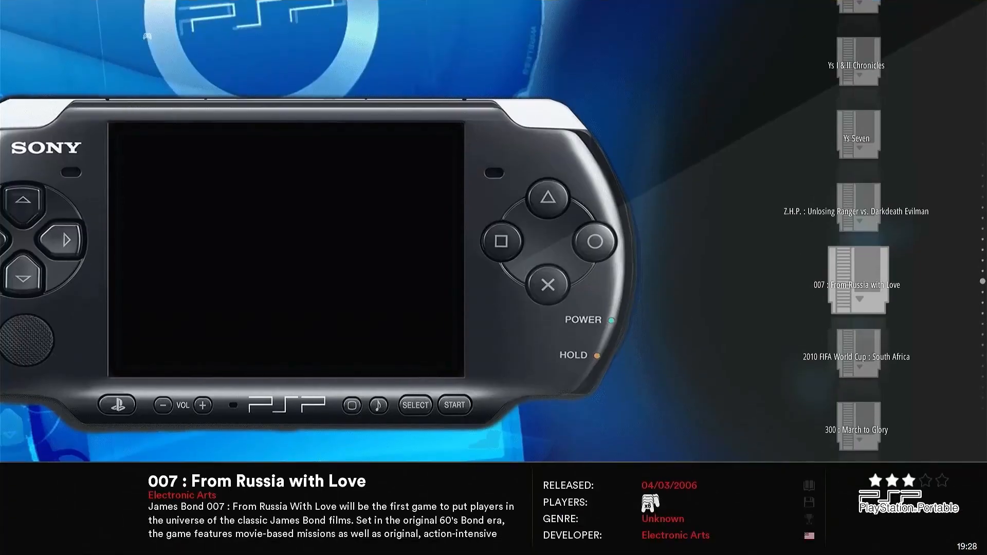
{"action": "key", "text": "Return"}
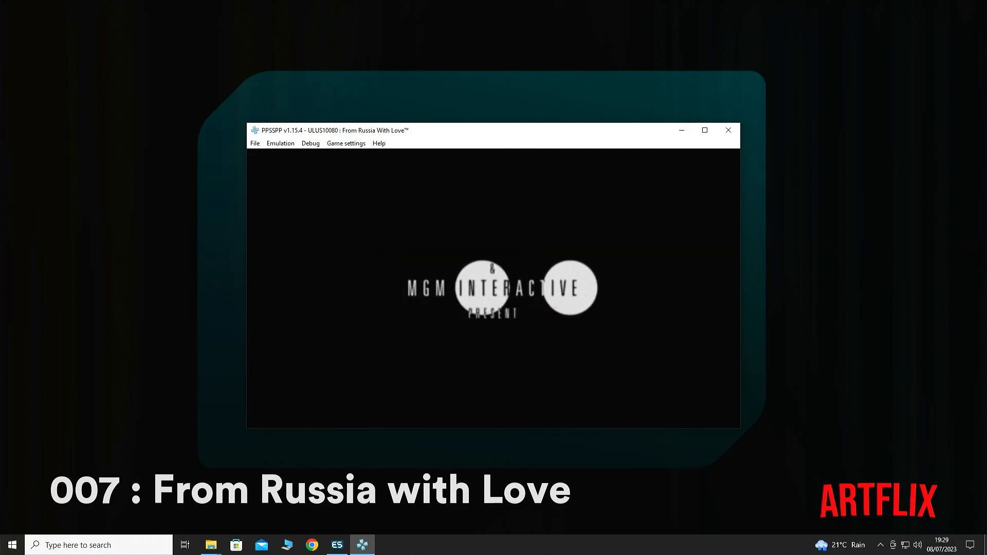
{"action": "left_click", "coordinate": [281, 146]}
{"action": "mouse_move", "coordinate": [311, 146]}
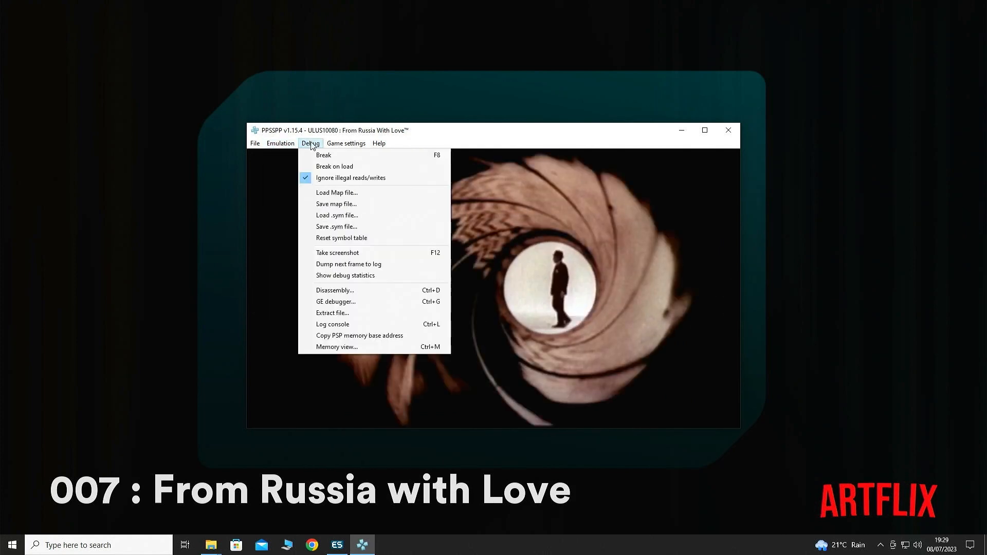
{"action": "mouse_move", "coordinate": [343, 144]}
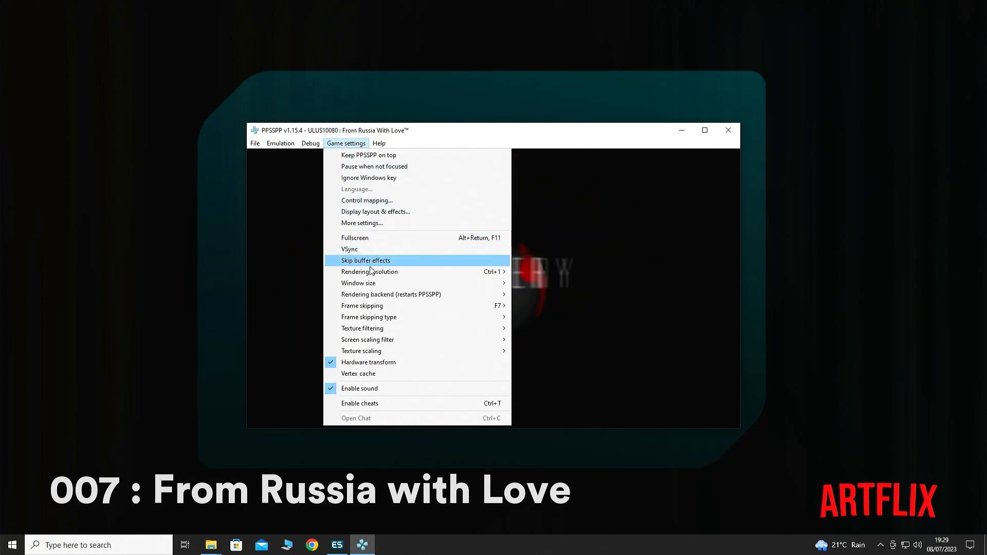
{"action": "mouse_move", "coordinate": [399, 341]}
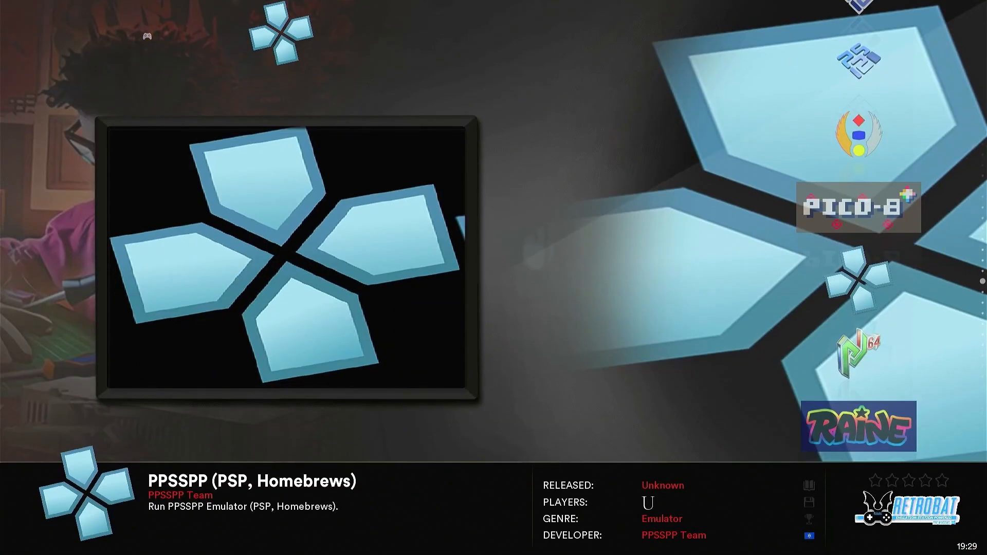
Step: Launch the PPSSPP (PSP, Homebrews) entry from the emulator list and maximize the emulator window
{"action": "key", "text": "Up"}
{"action": "key", "text": "Up"}
{"action": "key", "text": "Down"}
{"action": "key", "text": "Down"}
{"action": "key", "text": "Return"}
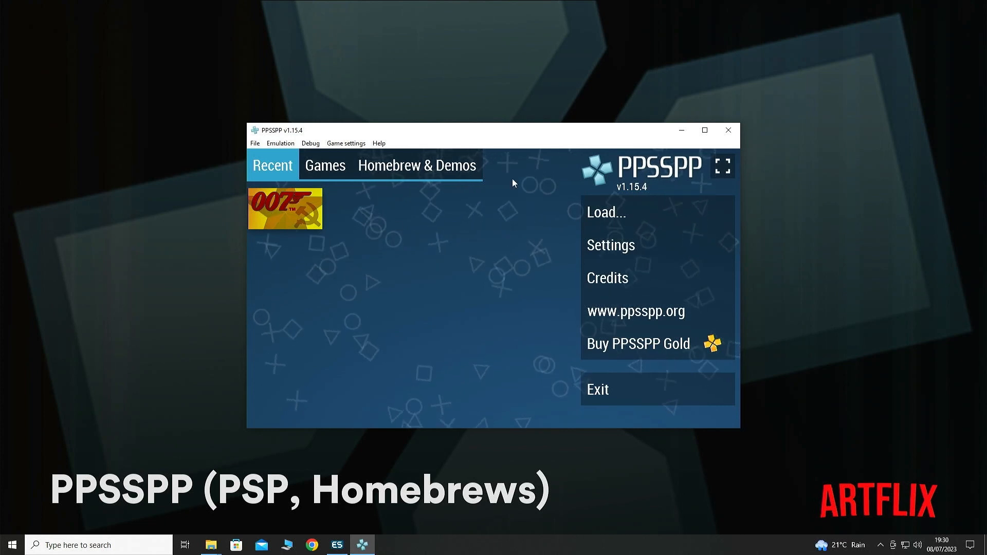
{"action": "left_click", "coordinate": [705, 131]}
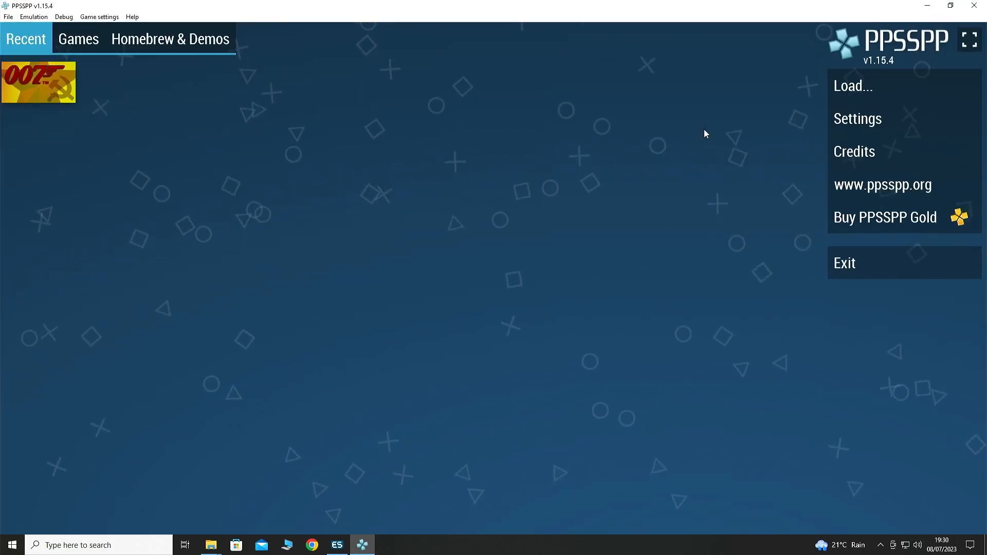
Step: Enable Fullscreen and Show FPS counter in PPSSPP's graphics settings, and exit the emulator
{"action": "left_click", "coordinate": [850, 118]}
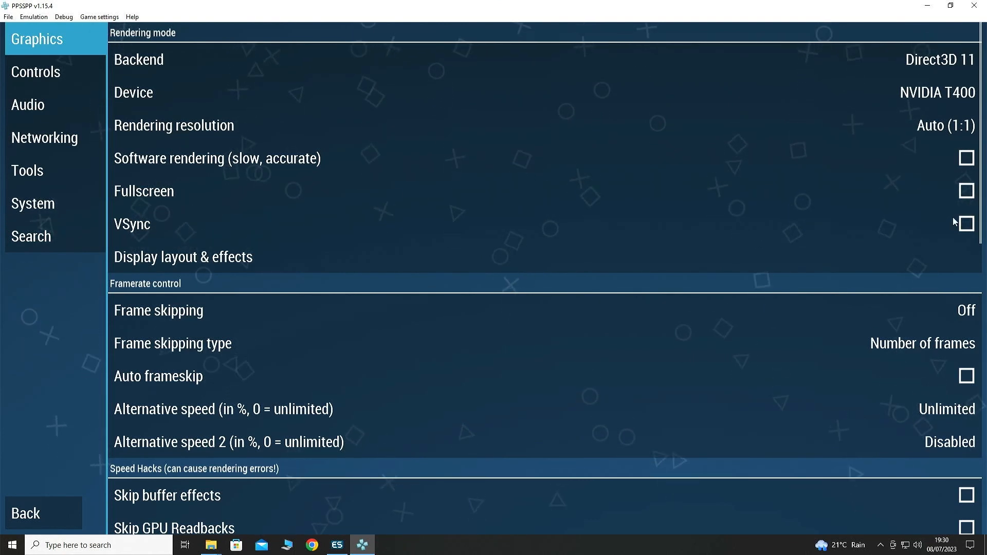
{"action": "left_click", "coordinate": [966, 191]}
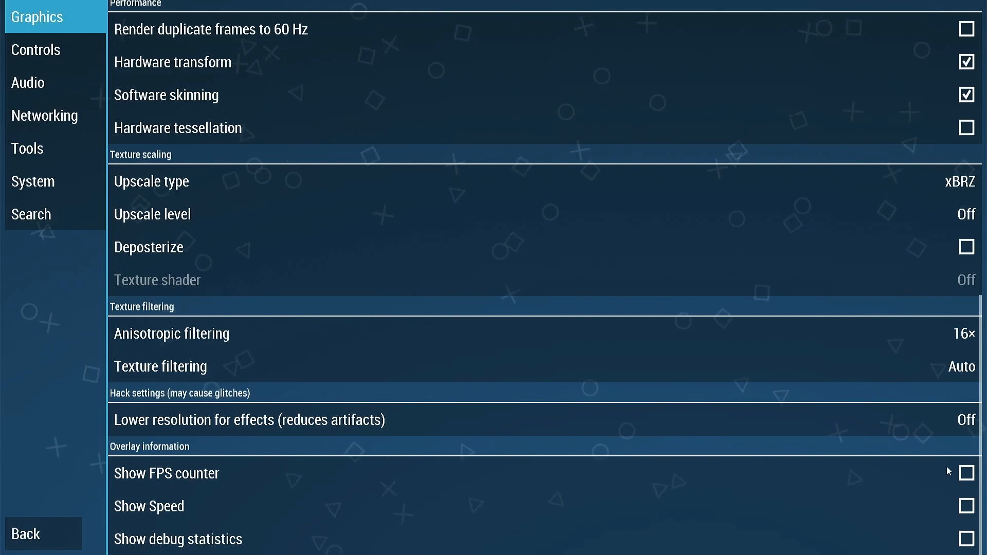
{"action": "left_click", "coordinate": [966, 473]}
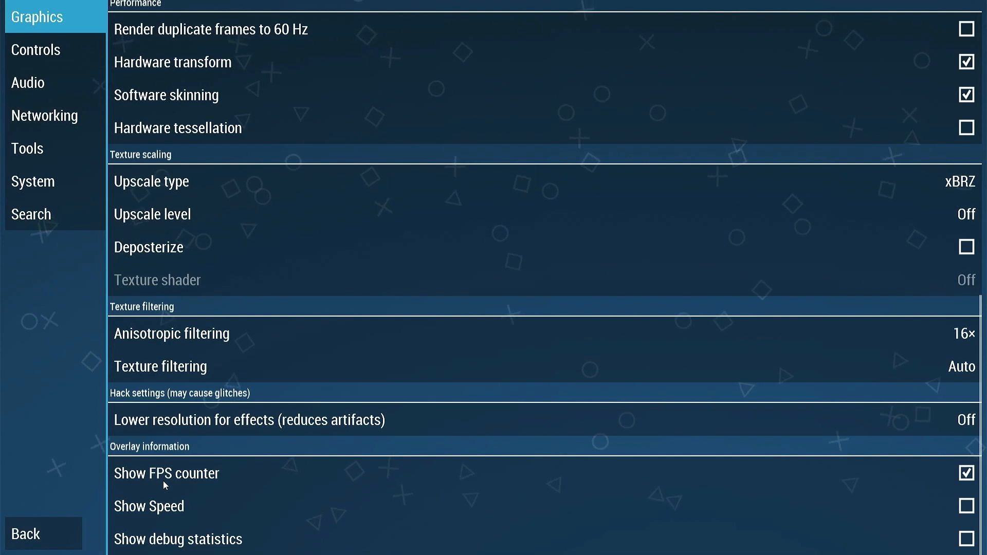
{"action": "key", "text": "Escape"}
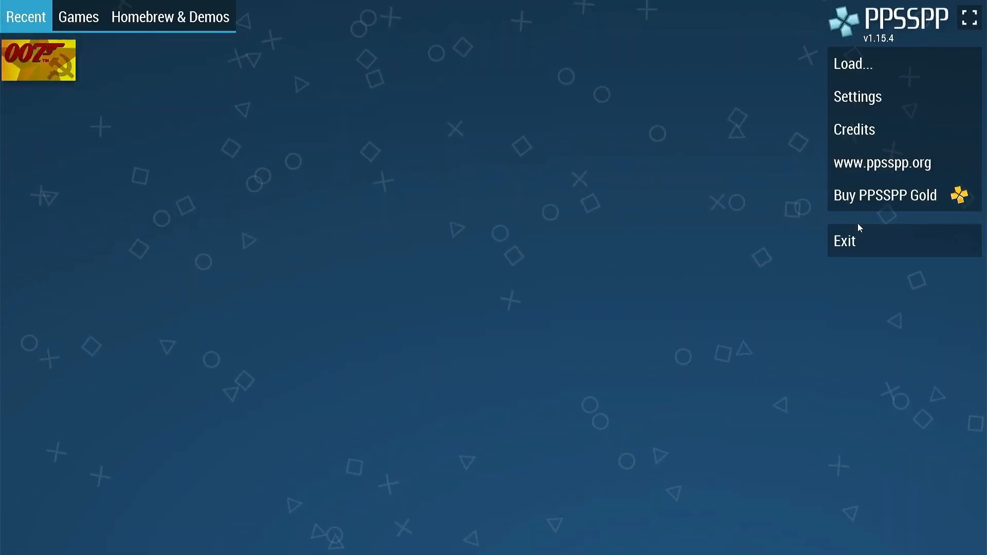
{"action": "left_click", "coordinate": [856, 243]}
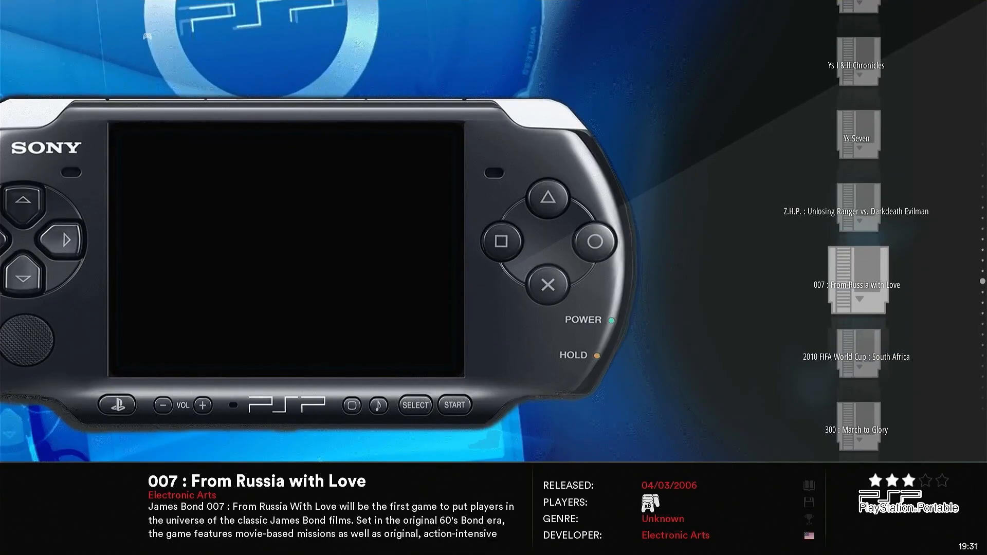
Step: Open the advanced system options for PlayStation Portable from its game list
{"action": "key", "text": "BackSpace"}
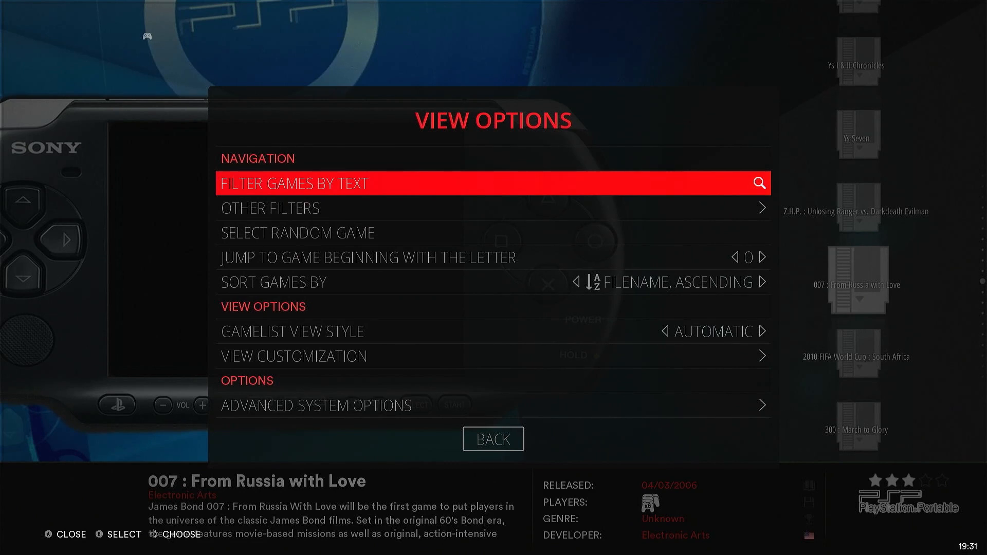
{"action": "key", "text": "Up"}
{"action": "key", "text": "Up"}
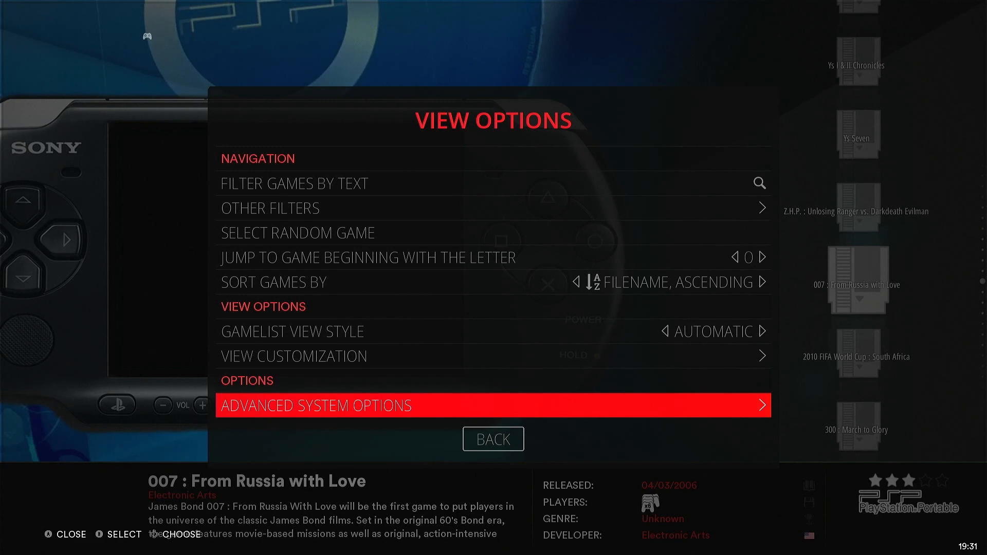
{"action": "key", "text": "Return"}
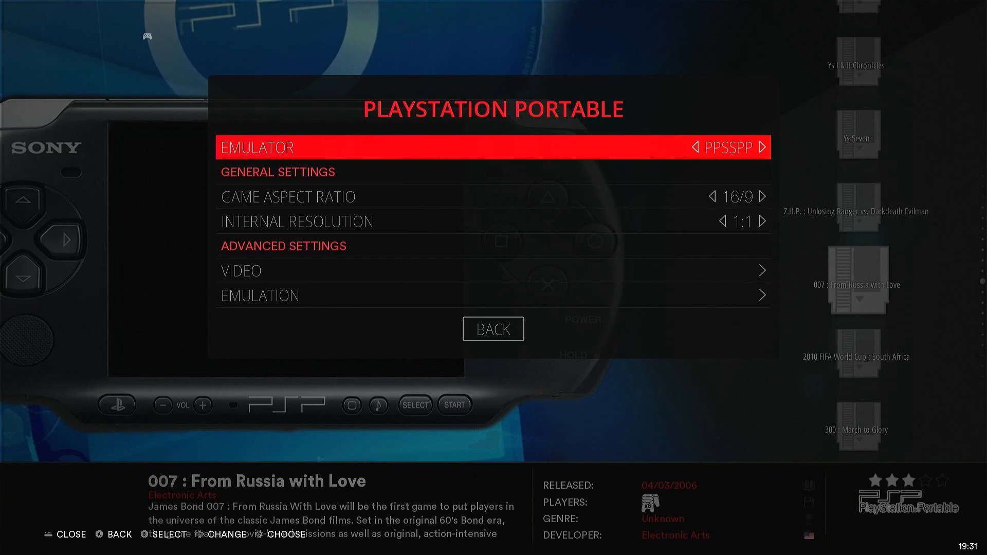
Step: Set the PlayStation Portable internal resolution to X4 (1080P)
{"action": "key", "text": "Down"}
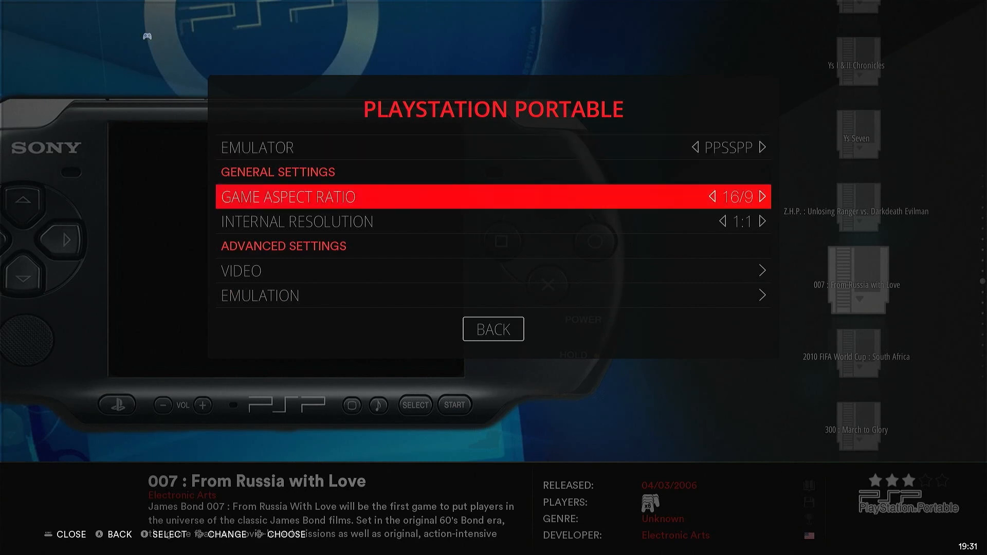
{"action": "key", "text": "Down"}
{"action": "key", "text": "Return"}
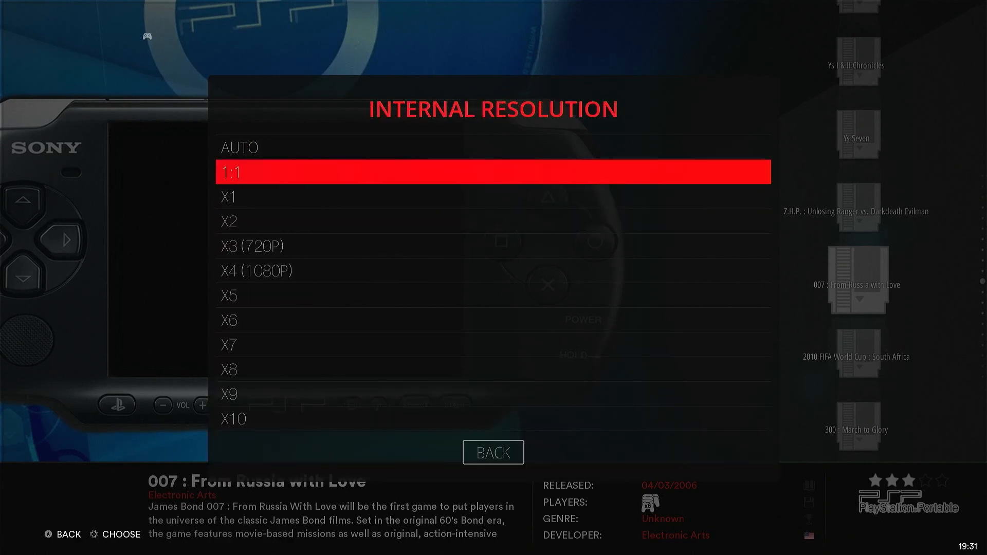
{"action": "key", "text": "Down"}
{"action": "key", "text": "Down"}
{"action": "key", "text": "Down"}
{"action": "key", "text": "Down"}
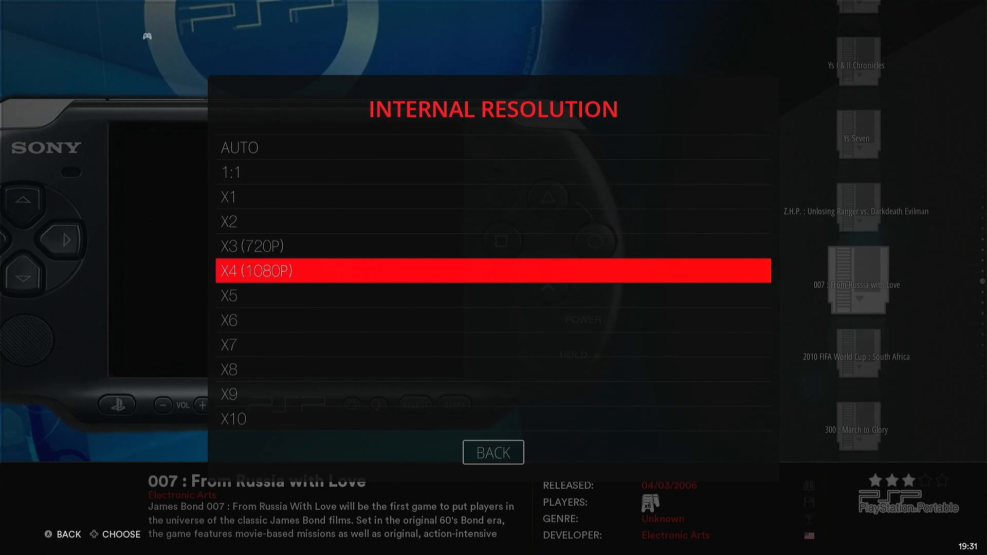
{"action": "key", "text": "Return"}
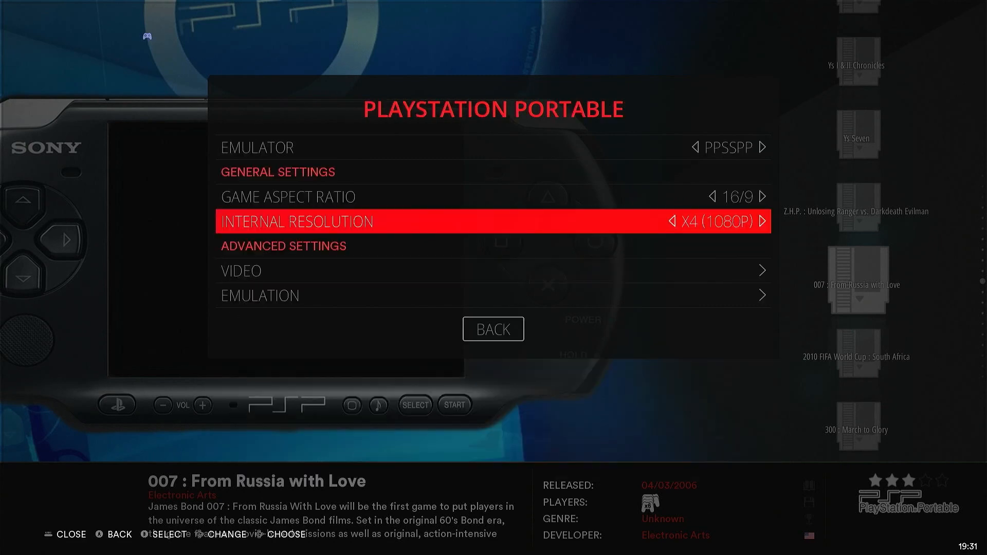
Step: Examine the advanced Video and Emulation settings, including the frame skip choices
{"action": "key", "text": "Down"}
{"action": "key", "text": "Return"}
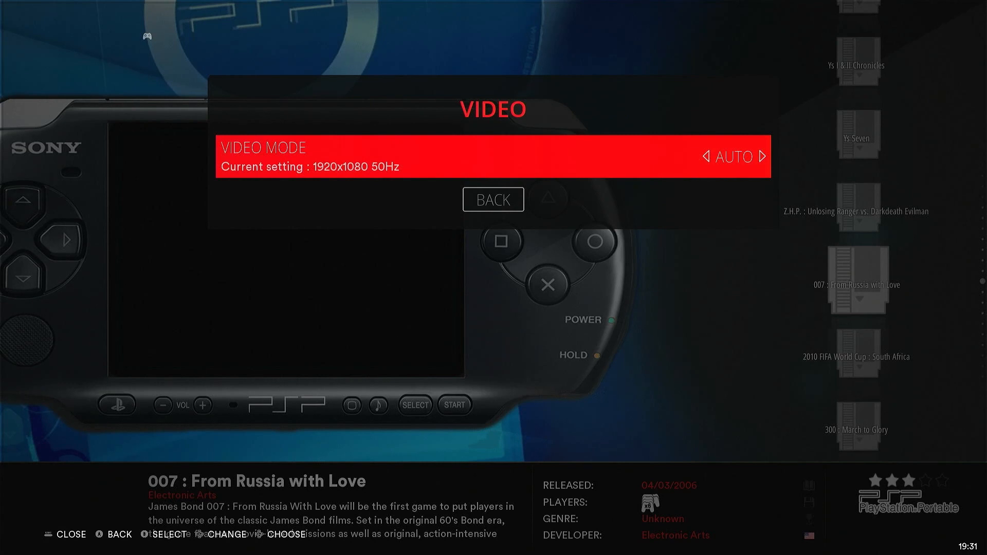
{"action": "key", "text": "Escape"}
{"action": "key", "text": "Down"}
{"action": "key", "text": "Return"}
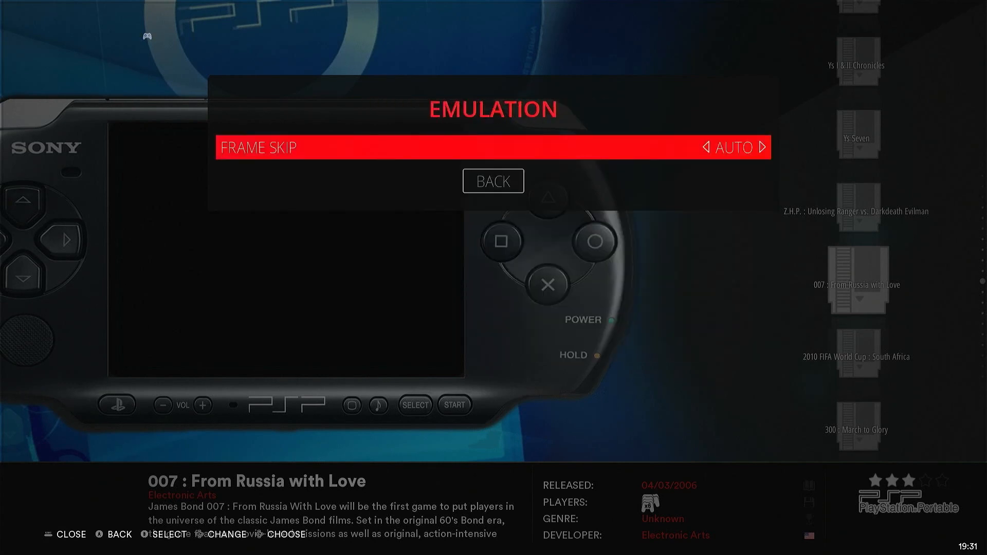
{"action": "key", "text": "Return"}
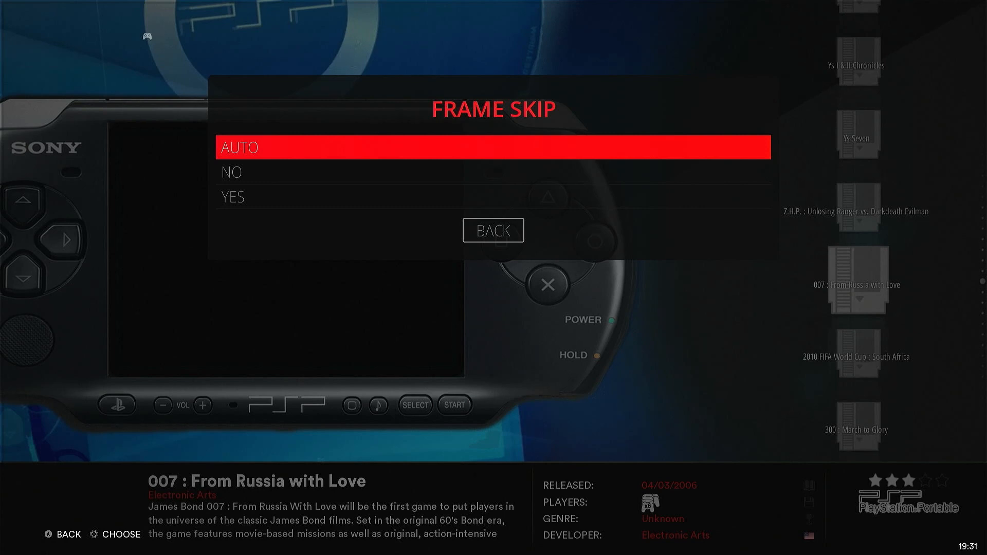
{"action": "key", "text": "Return"}
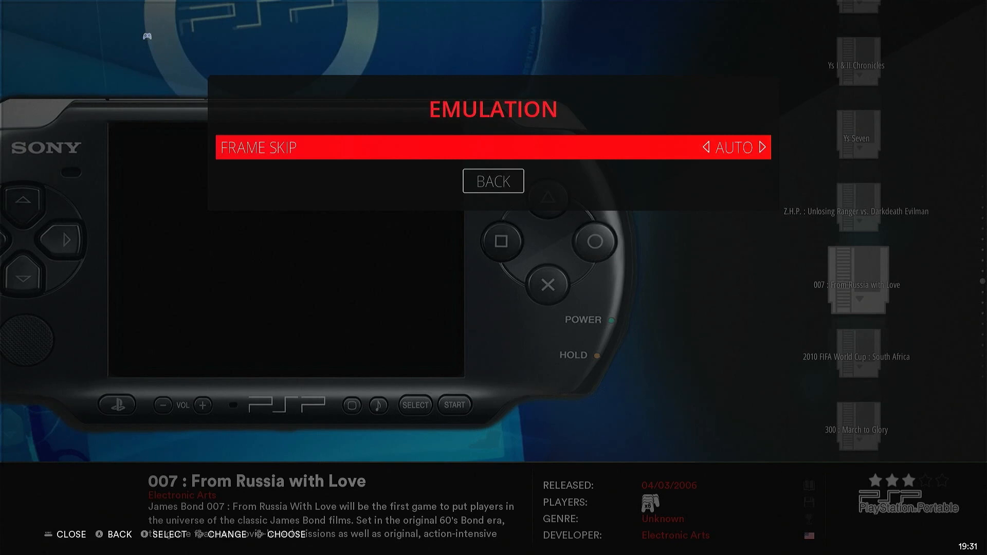
{"action": "key", "text": "Escape"}
Step: Switch the PlayStation Portable emulator to Libretro: PPSSPP
{"action": "key", "text": "Up"}
{"action": "key", "text": "Up"}
{"action": "key", "text": "Up"}
{"action": "key", "text": "Up"}
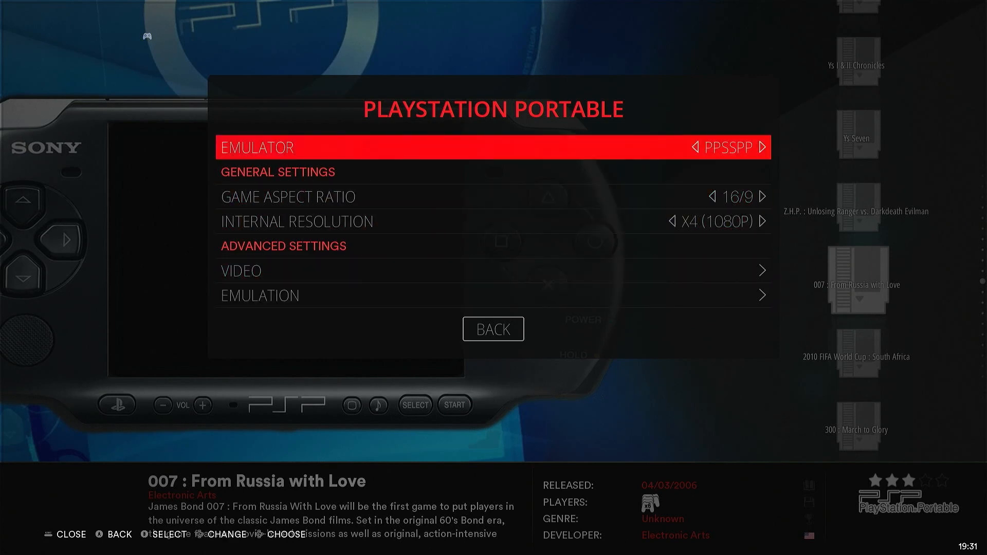
{"action": "key", "text": "Return"}
{"action": "key", "text": "Up"}
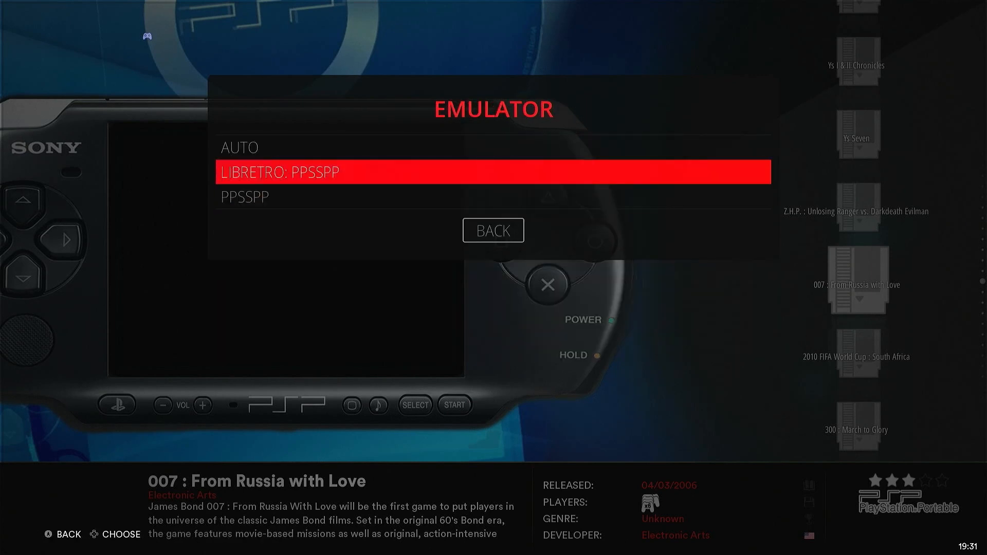
{"action": "key", "text": "Return"}
Step: Look through the general and advanced settings offered for the Libretro: PPSSPP emulator
{"action": "key", "text": "Down"}
{"action": "key", "text": "Down"}
{"action": "key", "text": "Down"}
{"action": "key", "text": "Down"}
{"action": "key", "text": "Down"}
{"action": "key", "text": "Down"}
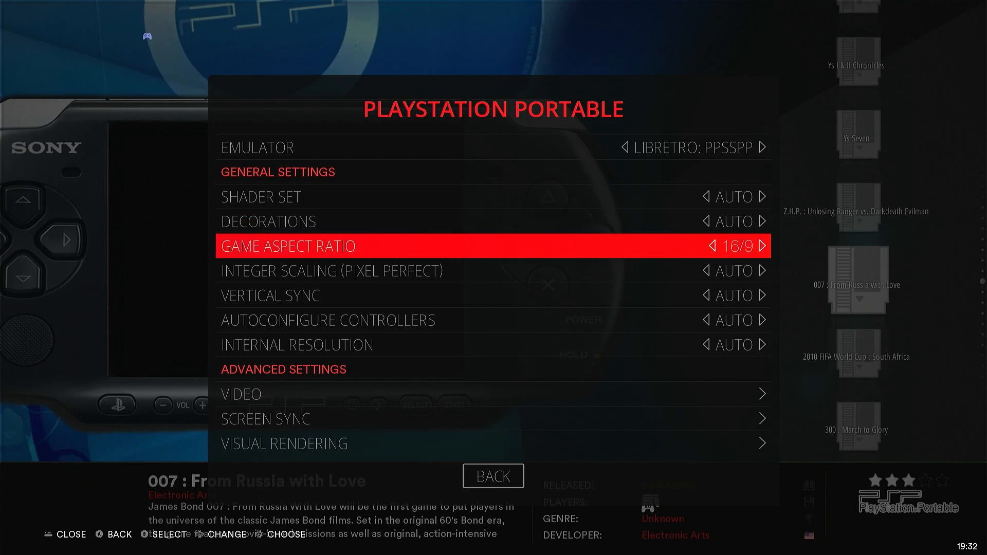
{"action": "key", "text": "Down"}
{"action": "key", "text": "Down"}
{"action": "key", "text": "Down"}
{"action": "key", "text": "Down"}
{"action": "key", "text": "Down"}
{"action": "key", "text": "Down"}
{"action": "key", "text": "Down"}
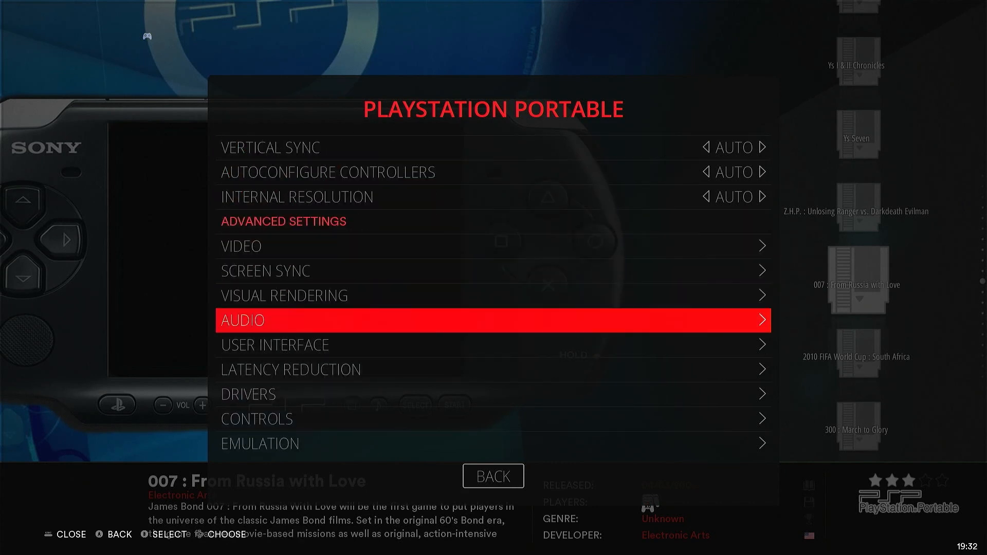
Step: Set the PlayStation Portable emulator back to the standalone PPSSPP
{"action": "key", "text": "Up"}
{"action": "key", "text": "Up"}
{"action": "key", "text": "Up"}
{"action": "key", "text": "Up"}
{"action": "key", "text": "Up"}
{"action": "key", "text": "Up"}
{"action": "key", "text": "Up"}
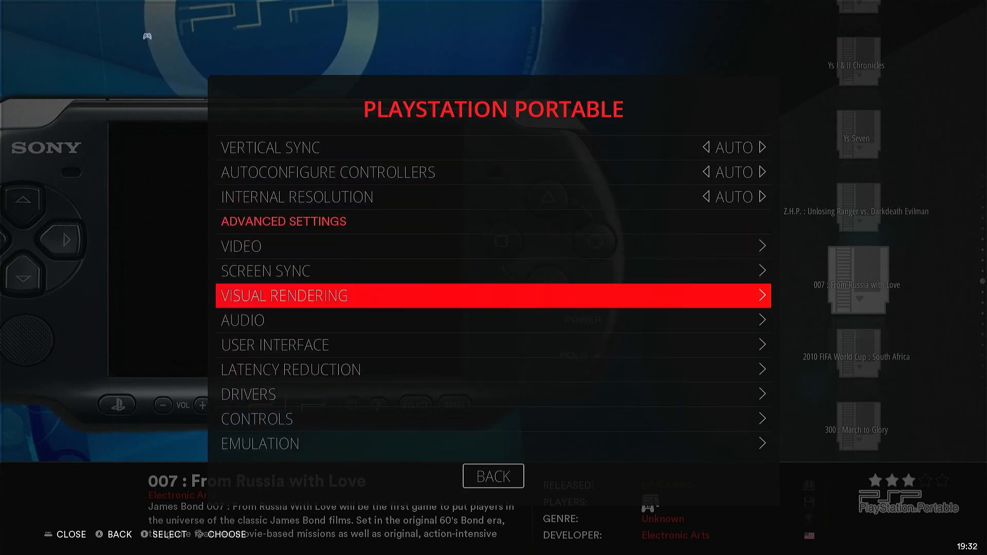
{"action": "key", "text": "Up"}
{"action": "key", "text": "Up"}
{"action": "key", "text": "Up"}
{"action": "key", "text": "Up"}
{"action": "key", "text": "Up"}
{"action": "key", "text": "Up"}
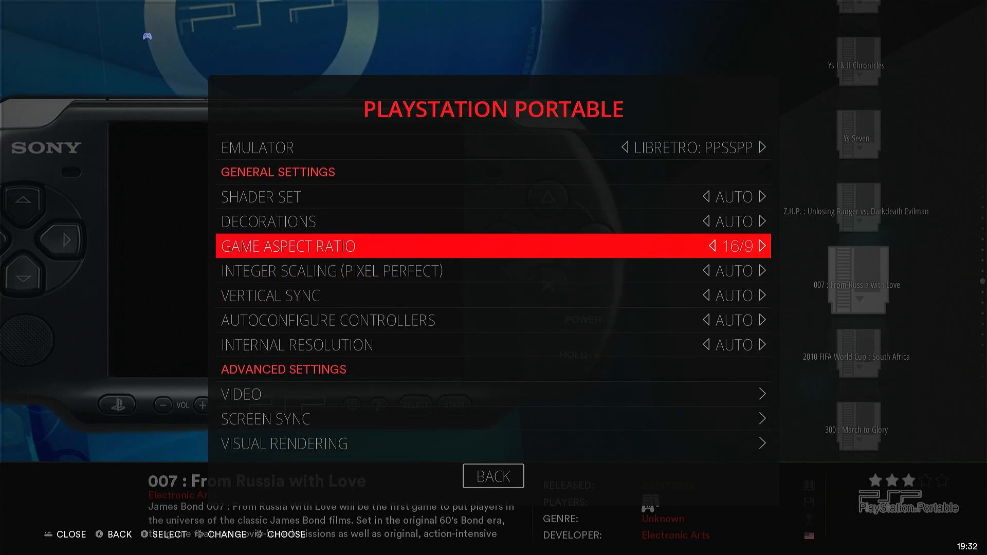
{"action": "key", "text": "Return"}
{"action": "key", "text": "Down"}
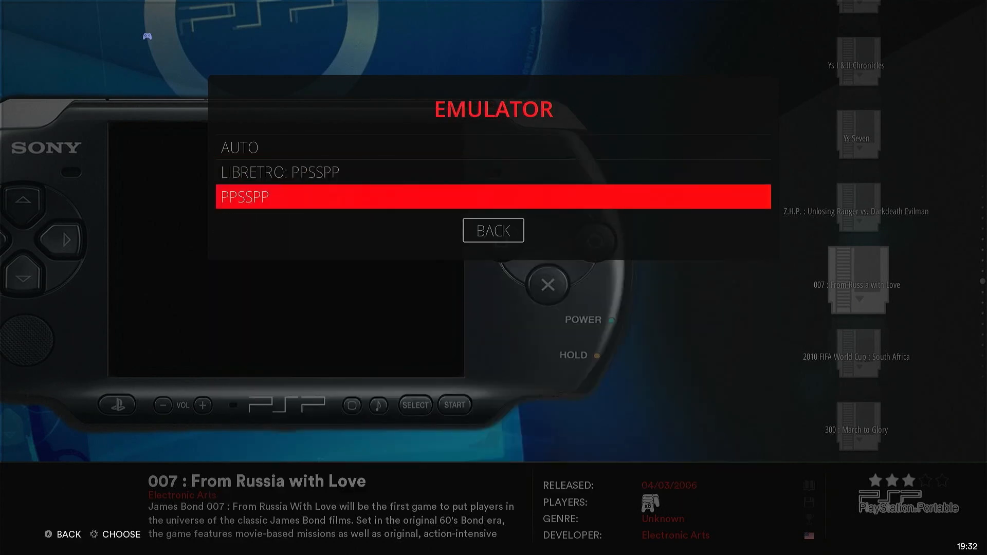
{"action": "key", "text": "Return"}
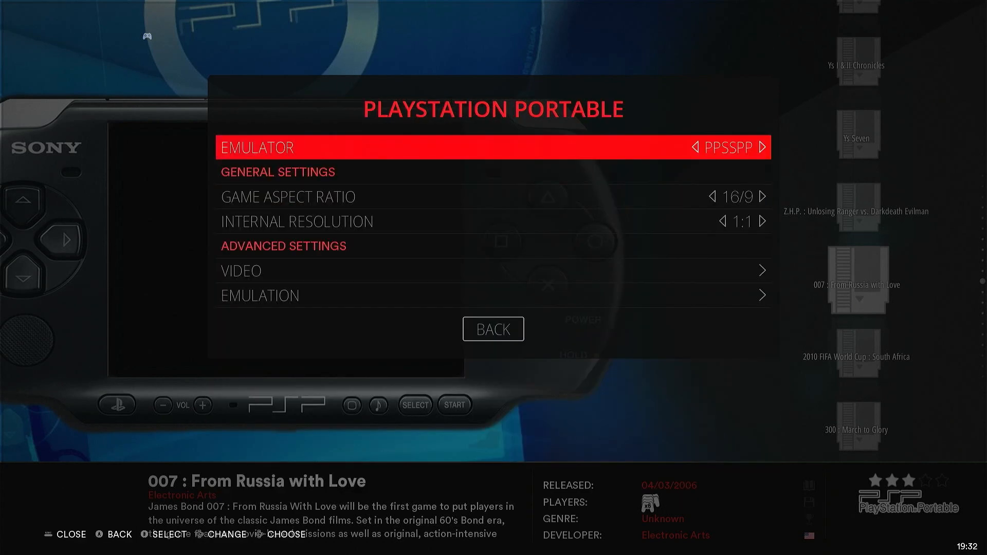
Step: Close the system options and launch 007 : From Russia with Love
{"action": "key", "text": "Escape"}
{"action": "key", "text": "Escape"}
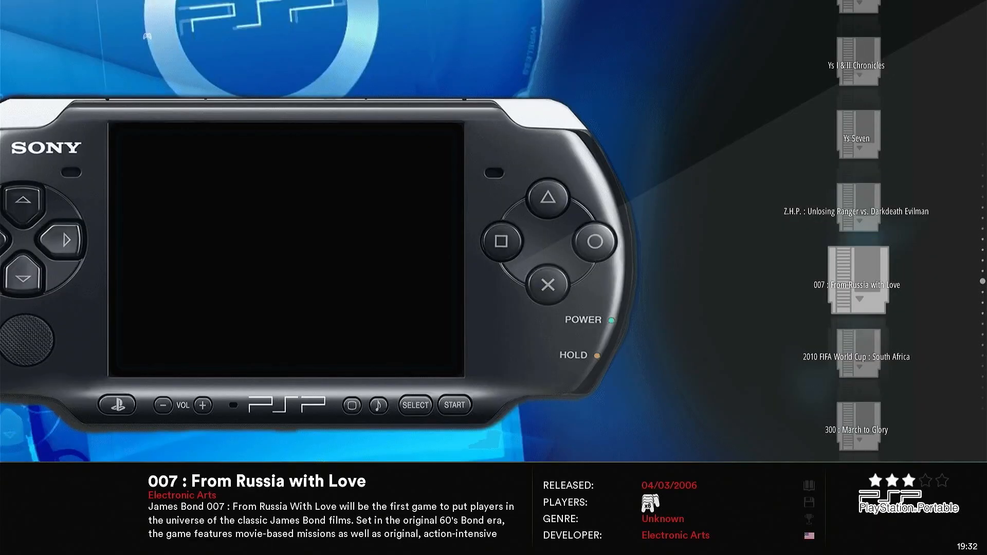
{"action": "key", "text": "Return"}
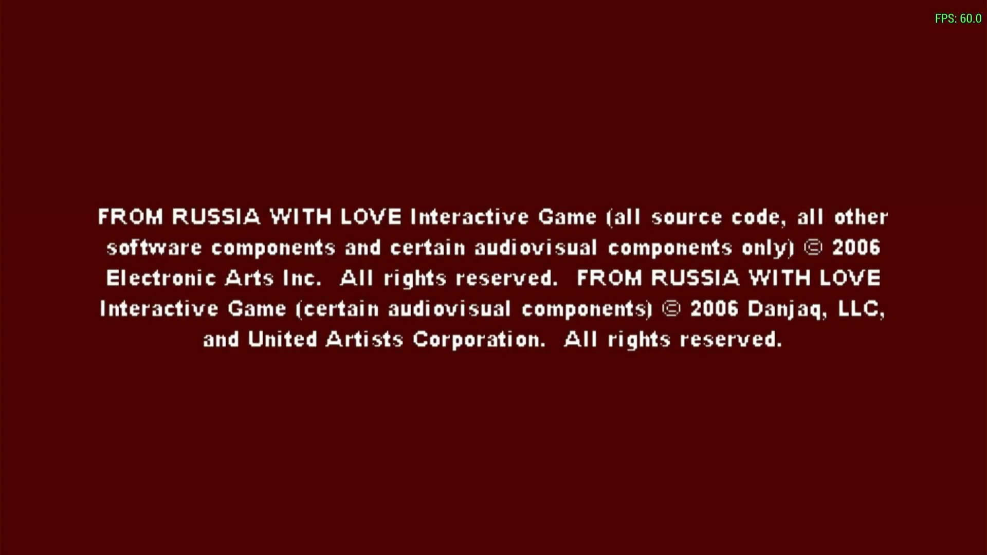
Step: Pause the game and open the control mapping in PPSSPP's Controls settings to review the button assignments
{"action": "key", "text": "Escape"}
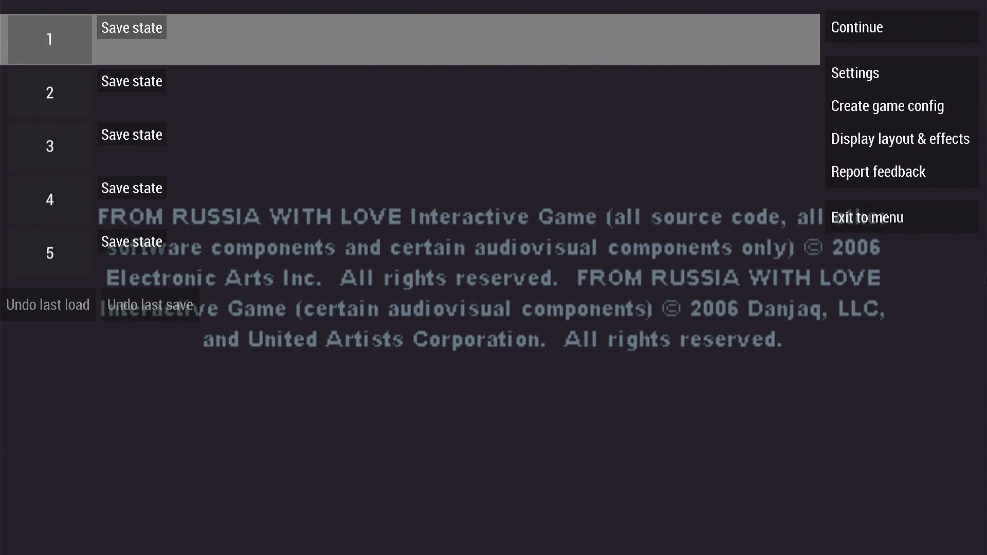
{"action": "key", "text": "Down"}
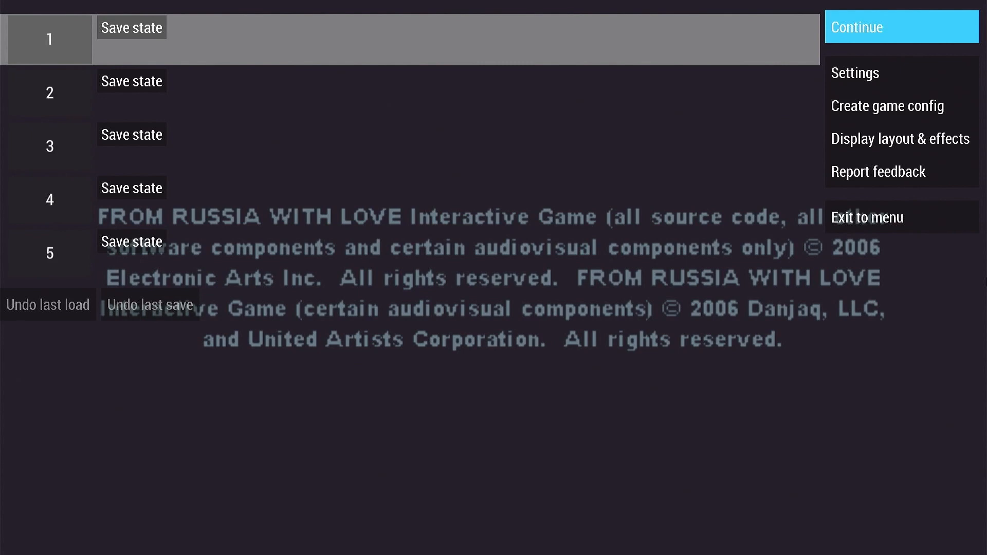
{"action": "key", "text": "Down"}
{"action": "key", "text": "Return"}
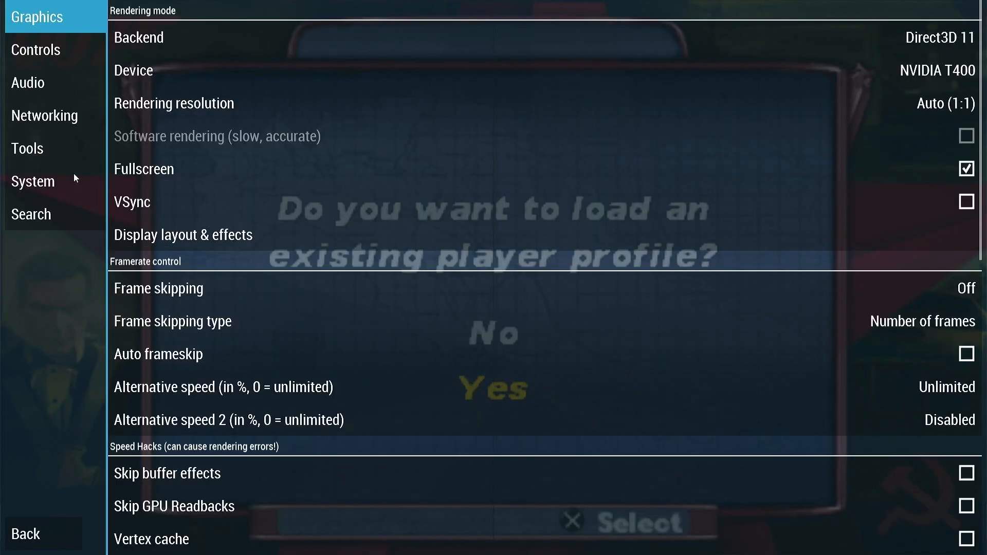
{"action": "key", "text": "Down"}
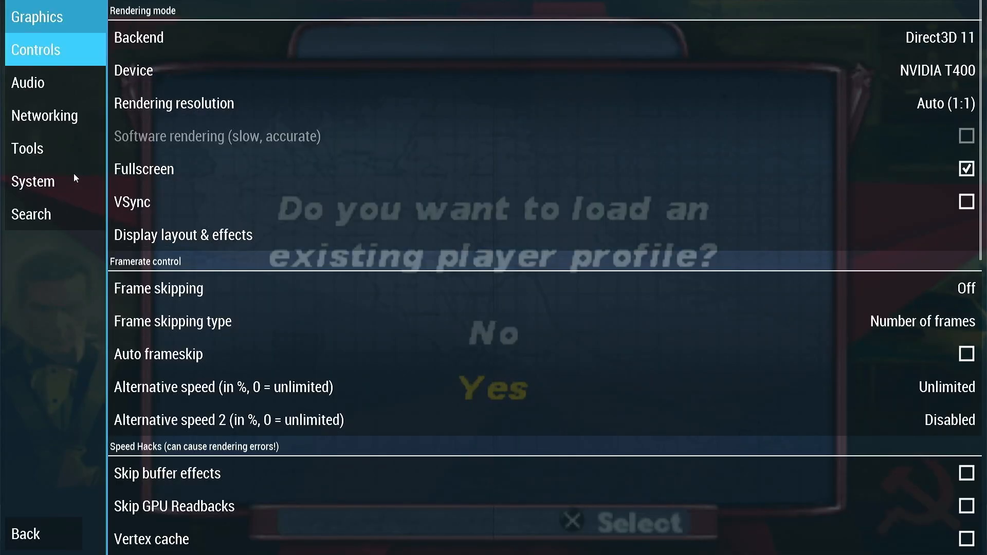
{"action": "key", "text": "Right"}
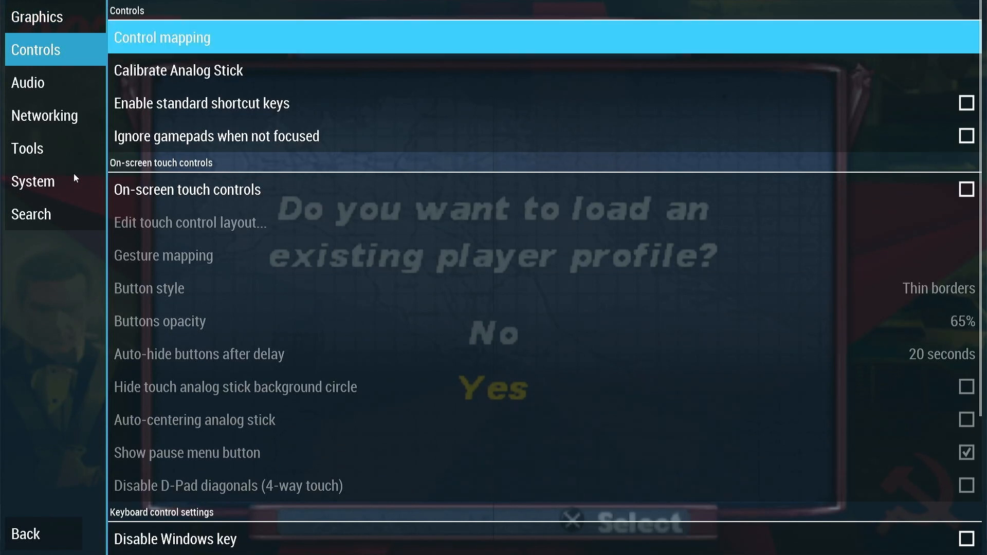
{"action": "key", "text": "Return"}
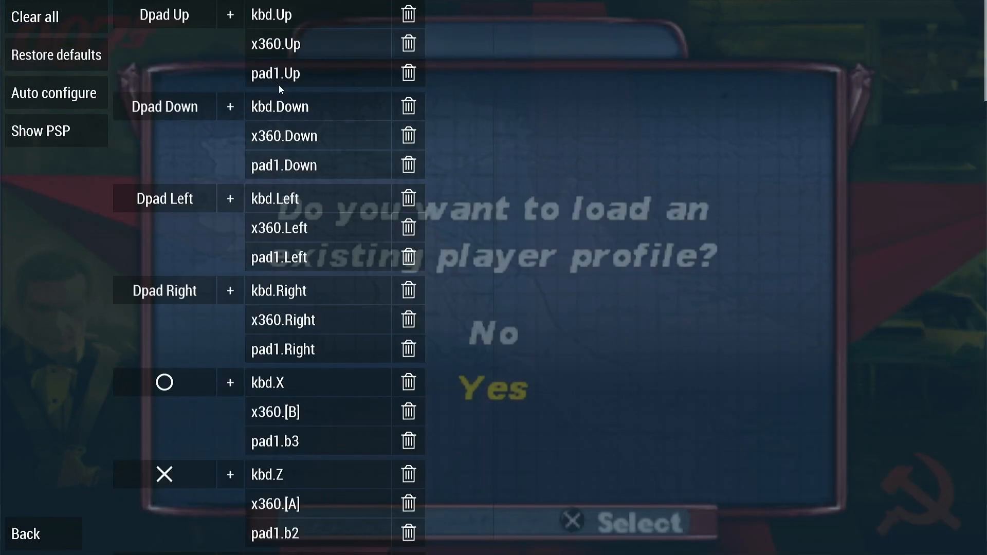
{"action": "scroll", "coordinate": [220, 294], "scroll_direction": "down", "scroll_amount": 3}
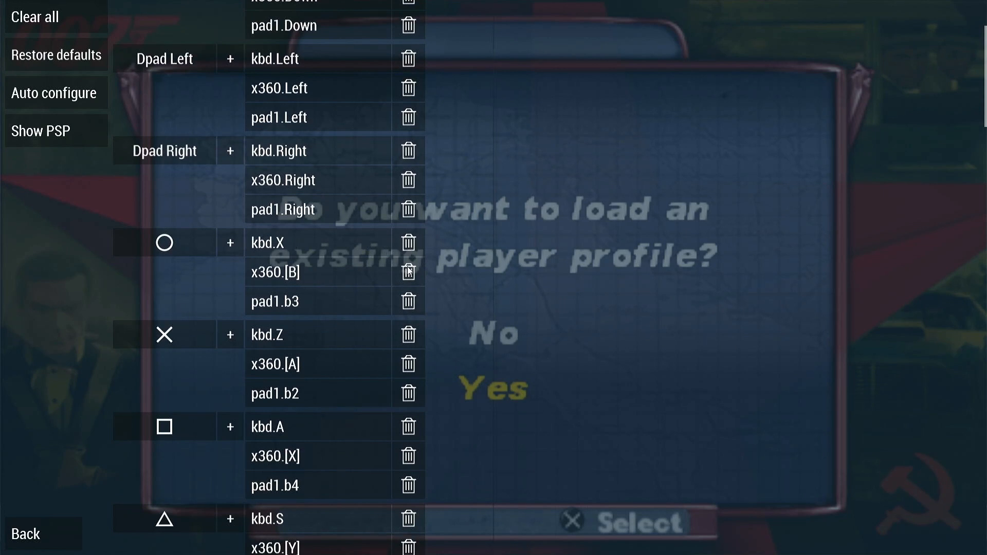
Step: Remove the x360.TriggerL+ assignment from the Pause control in the control mapping
{"action": "scroll", "coordinate": [328, 273], "scroll_direction": "down", "scroll_amount": 10}
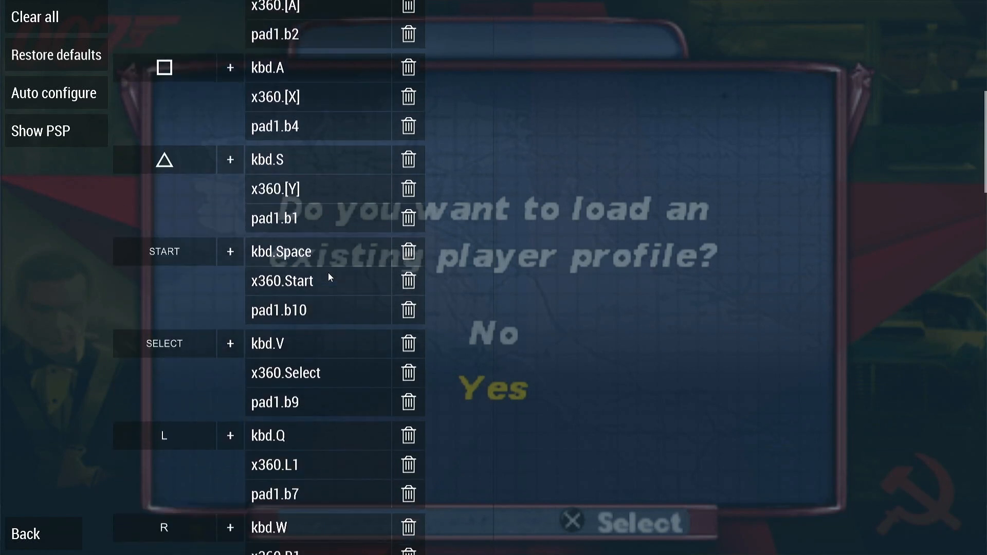
{"action": "scroll", "coordinate": [328, 272], "scroll_direction": "down", "scroll_amount": 10}
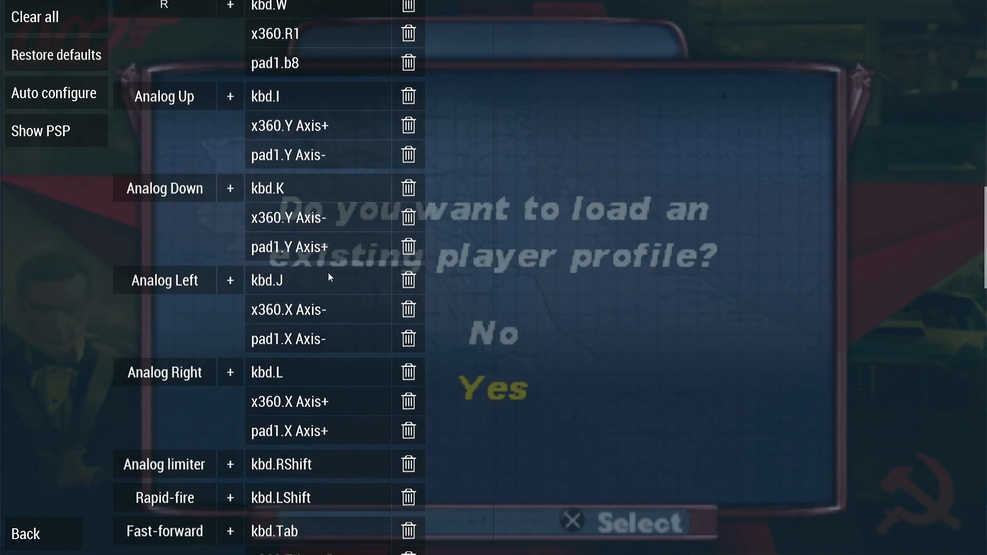
{"action": "scroll", "coordinate": [329, 276], "scroll_direction": "down", "scroll_amount": 5}
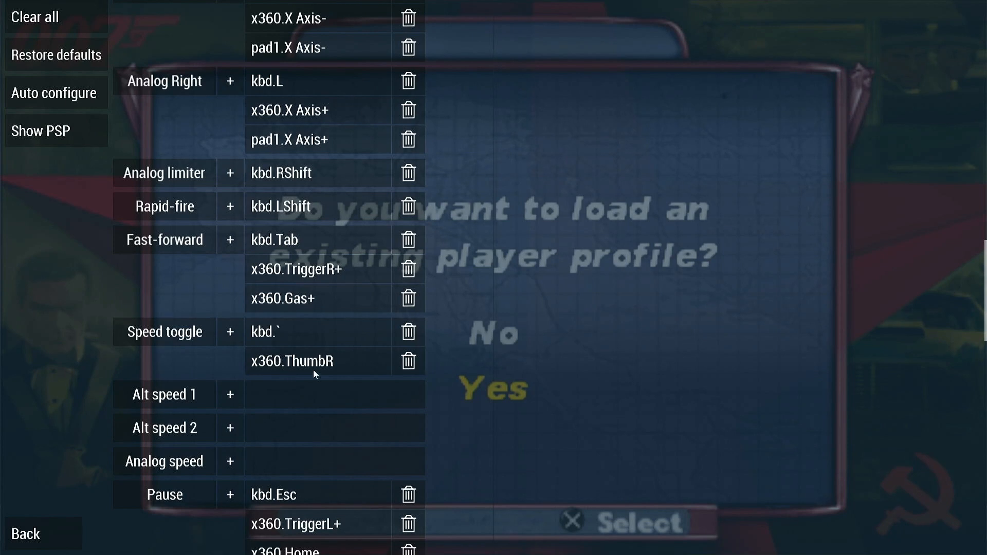
{"action": "scroll", "coordinate": [311, 369], "scroll_direction": "down", "scroll_amount": 3}
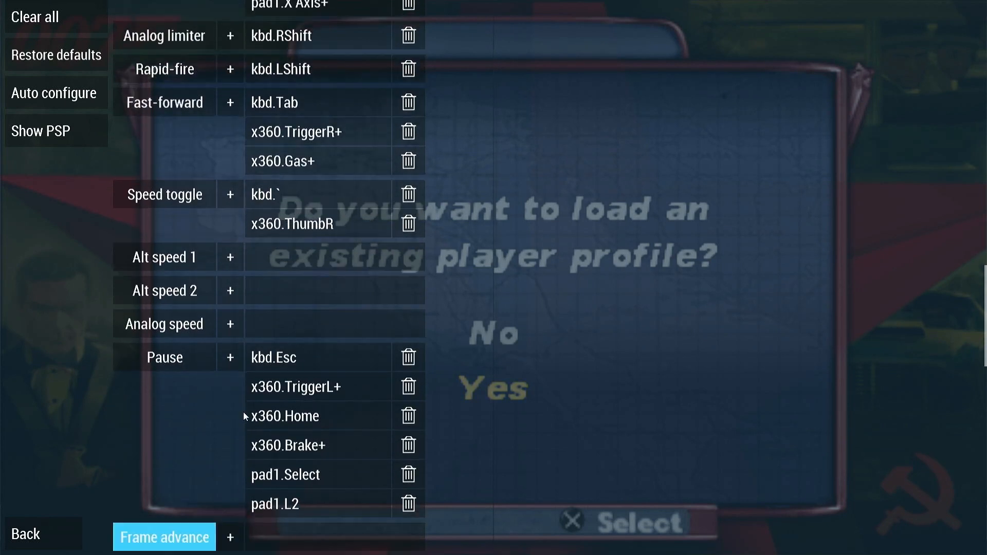
{"action": "key", "text": "Up"}
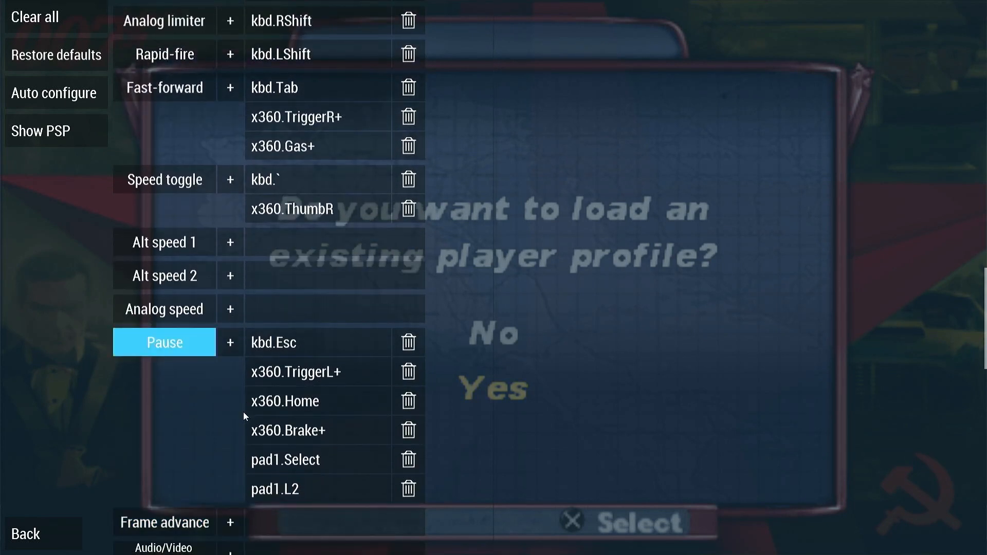
{"action": "key", "text": "Right"}
{"action": "key", "text": "Right"}
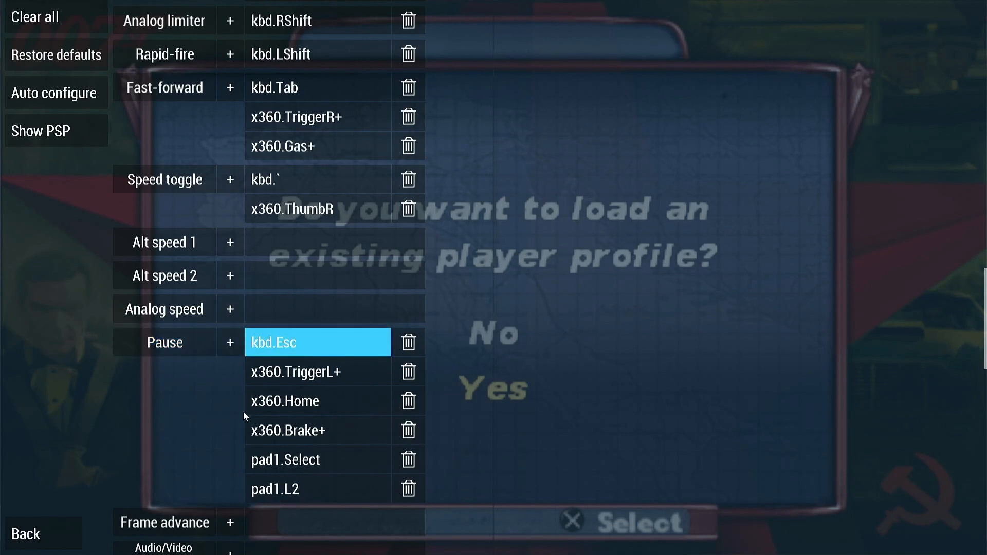
{"action": "key", "text": "Down"}
{"action": "key", "text": "Down"}
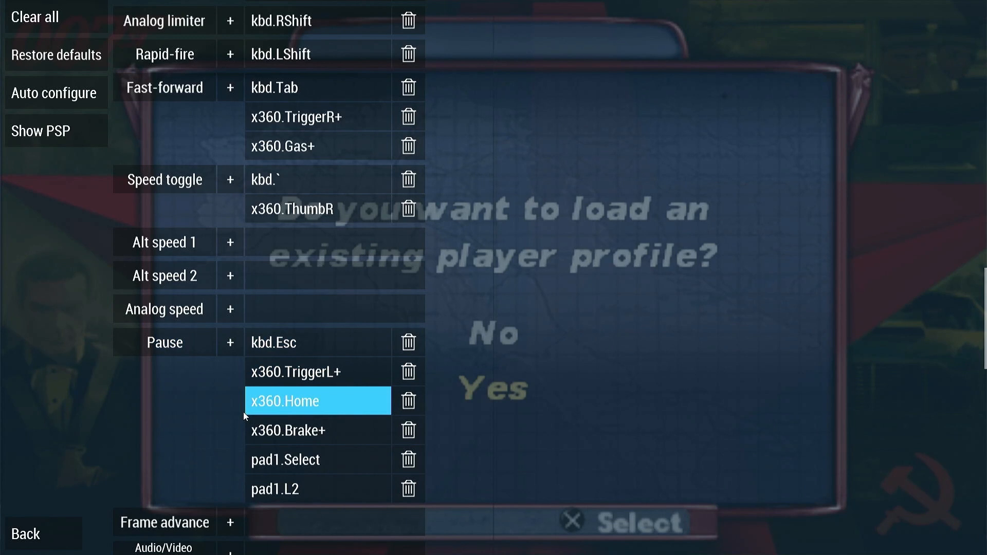
{"action": "key", "text": "Down"}
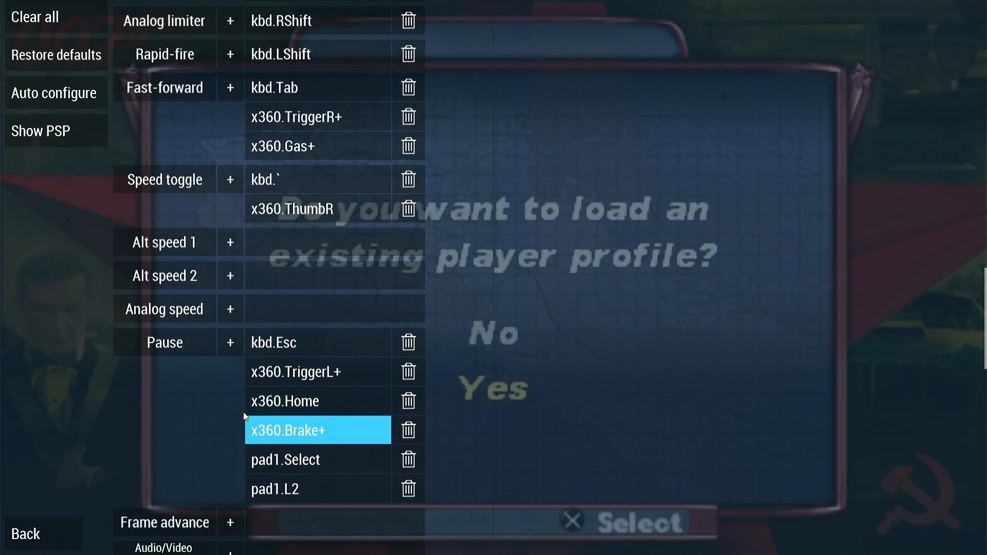
{"action": "key", "text": "Up"}
{"action": "key", "text": "Up"}
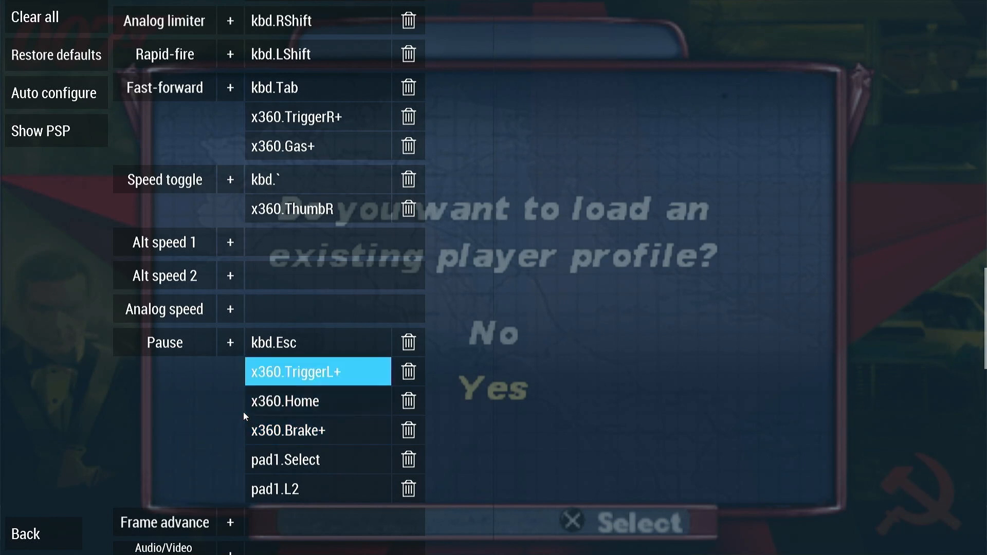
{"action": "key", "text": "Right"}
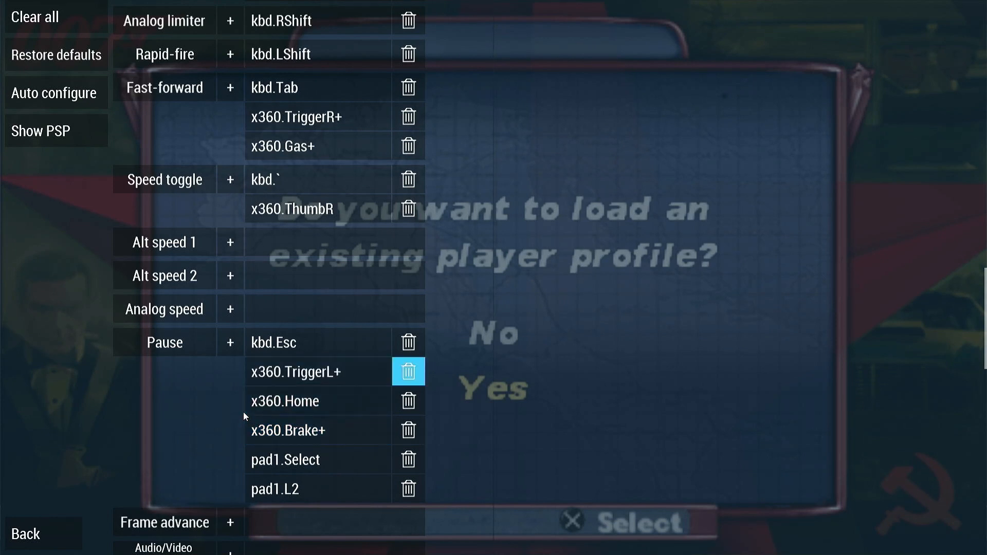
{"action": "key", "text": "Return"}
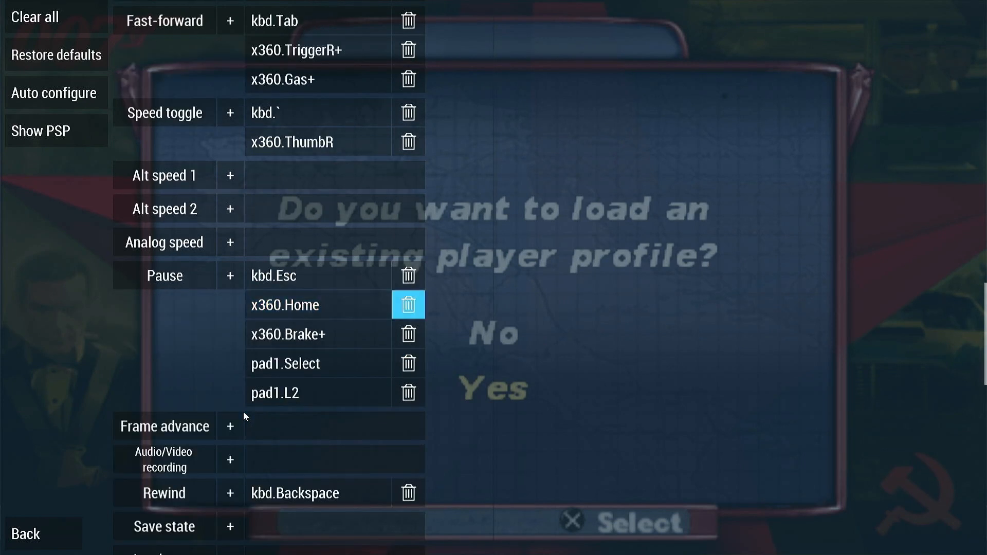
Step: Map the controller combination x360.Select + x360.[X] as an additional assignment for Pause
{"action": "key", "text": "Return"}
{"action": "key", "text": "Left"}
{"action": "key", "text": "Return"}
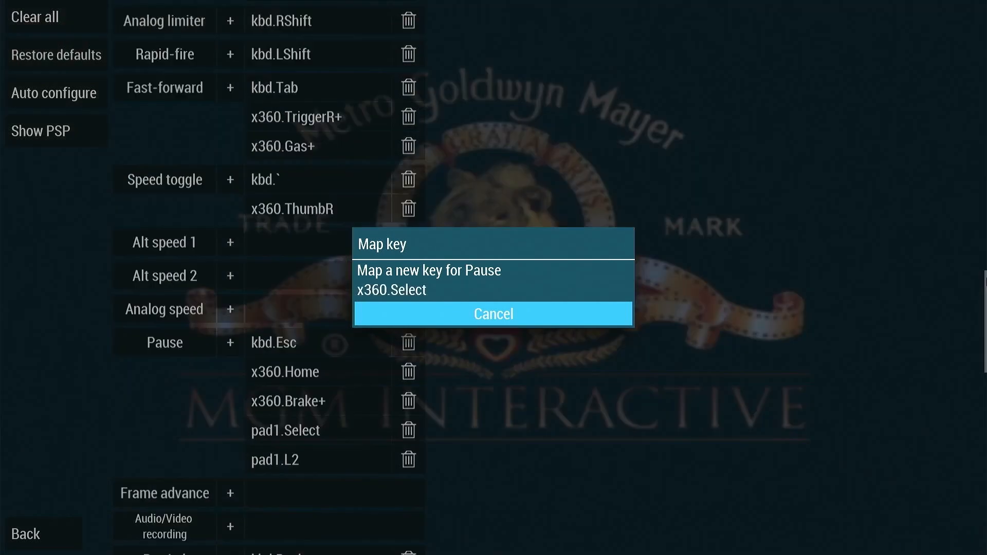
{"action": "key", "text": "Right"}
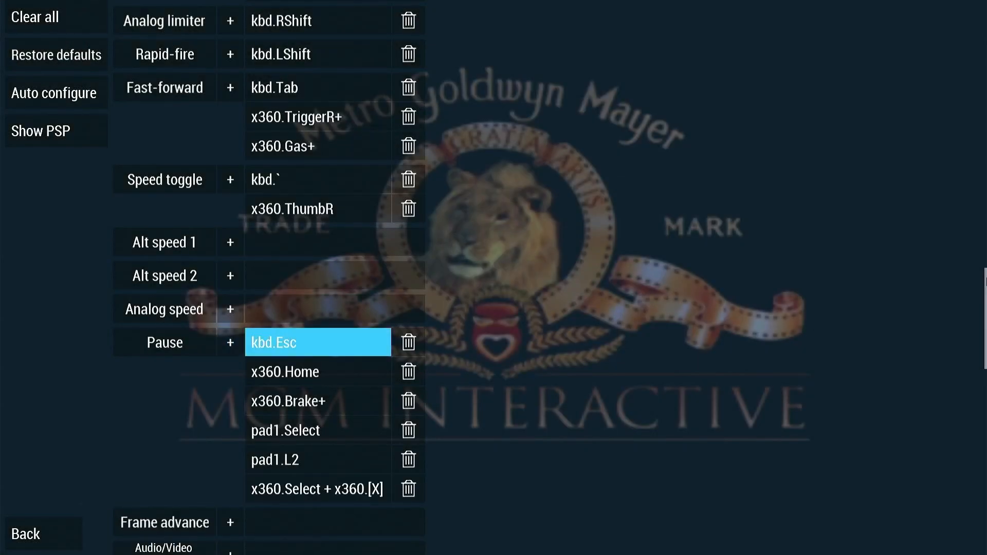
Step: Check the Pause assignments in the control mapping and try the pause menu in the running game
{"action": "key", "text": "Down"}
{"action": "key", "text": "Down"}
{"action": "key", "text": "Down"}
{"action": "key", "text": "Down"}
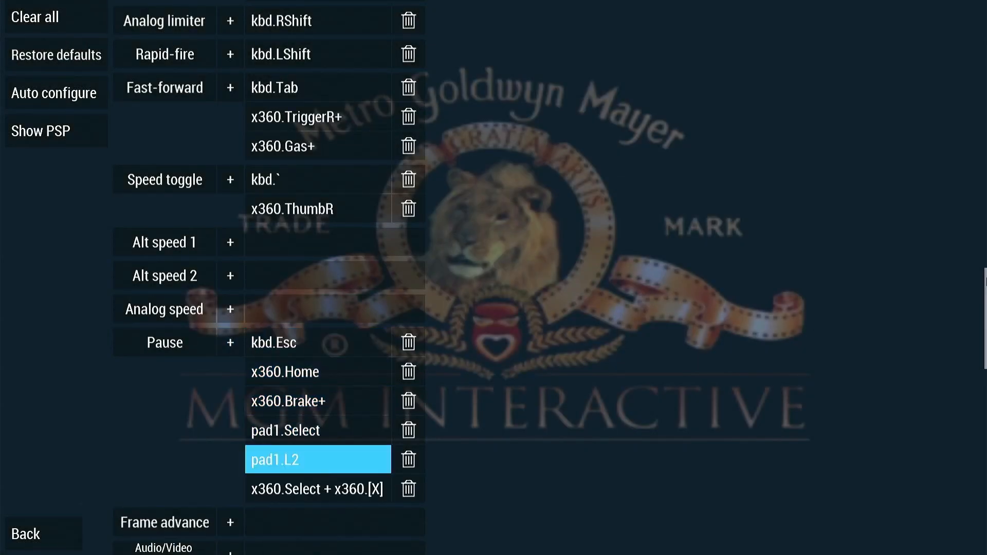
{"action": "key", "text": "Down"}
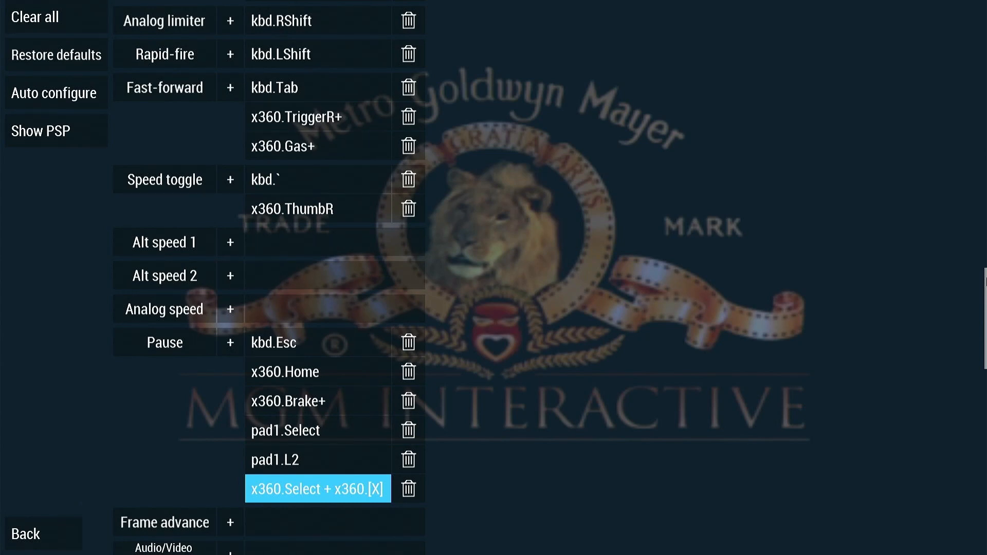
{"action": "key", "text": "Up"}
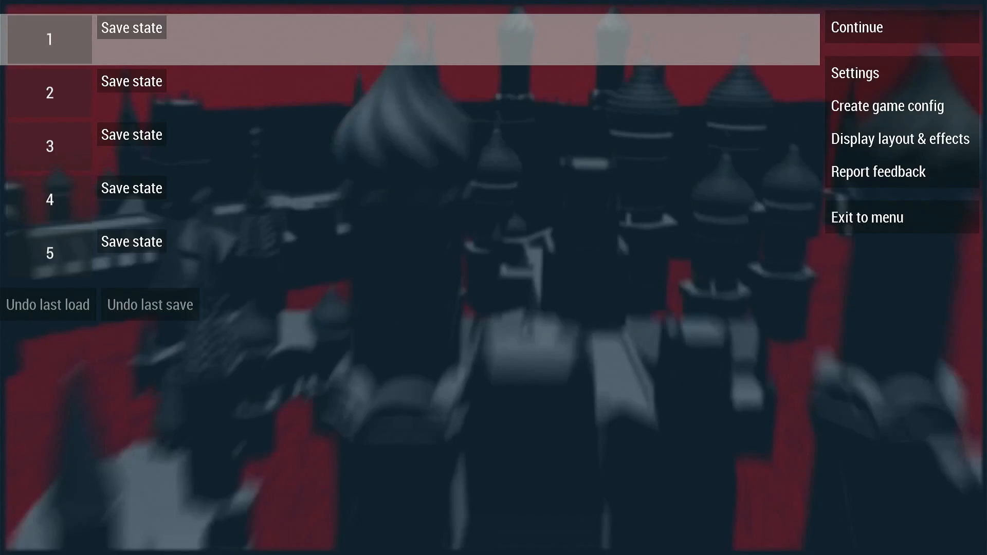
{"action": "key", "text": "Escape"}
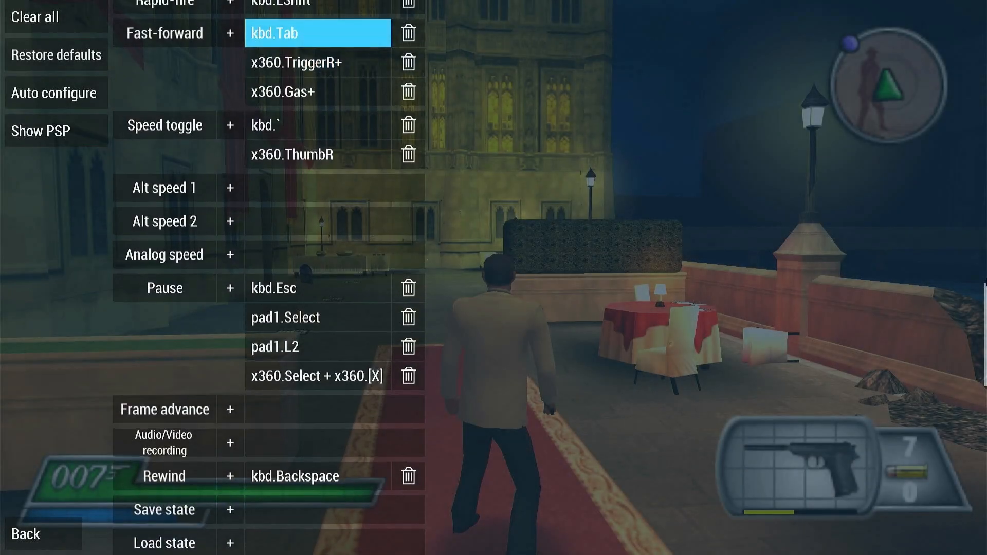
Step: Remove the x360.TriggerR+ and x360.Gas+ assignments from the Fast-forward control
{"action": "scroll", "coordinate": [269, 277], "scroll_direction": "up", "scroll_amount": 1}
{"action": "key", "text": "Down"}
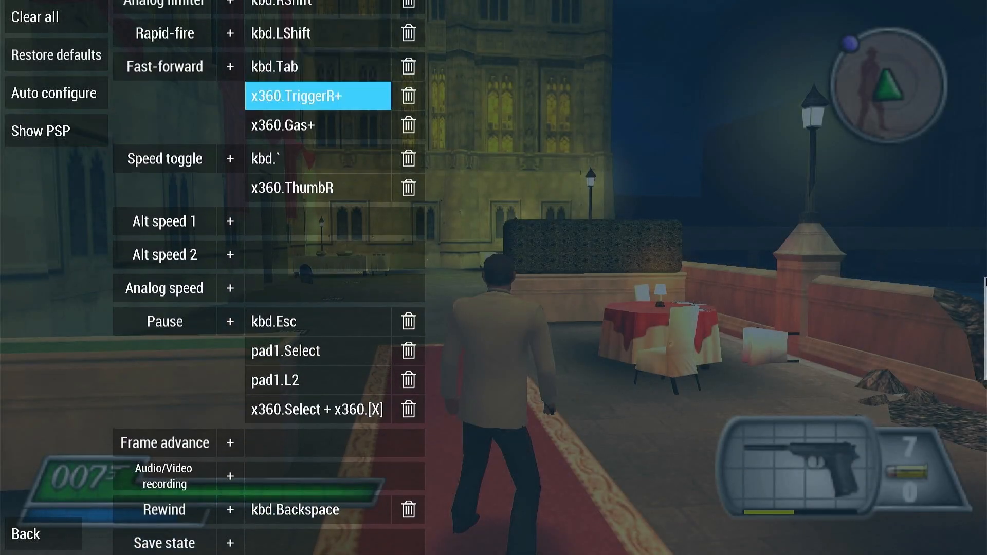
{"action": "key", "text": "Right"}
{"action": "key", "text": "Left"}
{"action": "key", "text": "Down"}
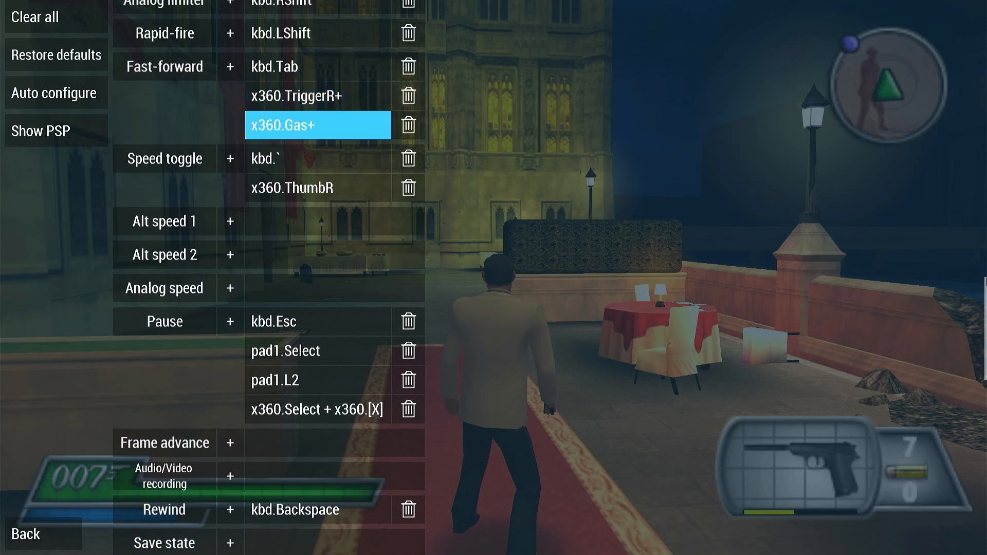
{"action": "key", "text": "Up"}
{"action": "key", "text": "Right"}
{"action": "key", "text": "Return"}
{"action": "key", "text": "Down"}
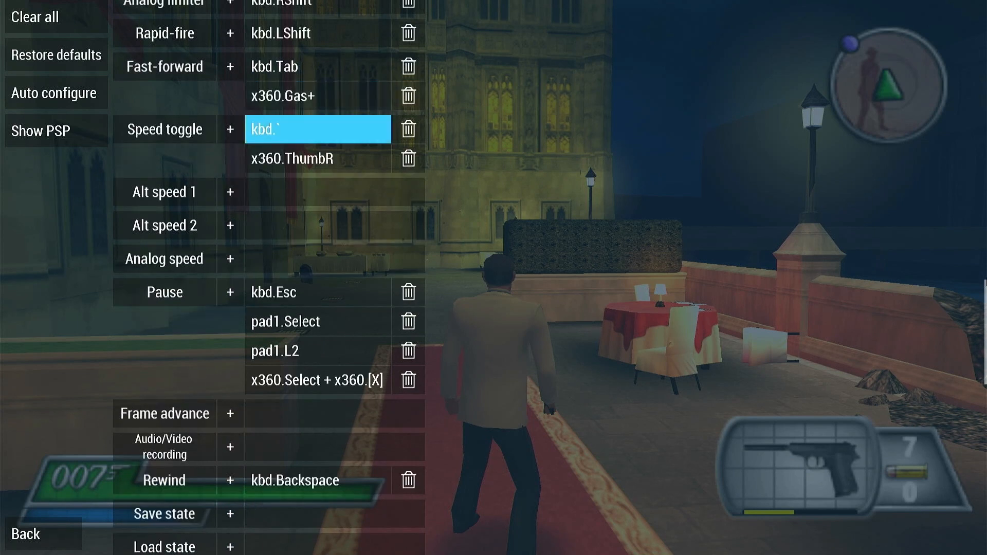
{"action": "key", "text": "Up"}
{"action": "key", "text": "Right"}
{"action": "key", "text": "Return"}
Step: Map the controller combination x360.Select + x360.TriggerR+ to Fast-forward
{"action": "key", "text": "Left"}
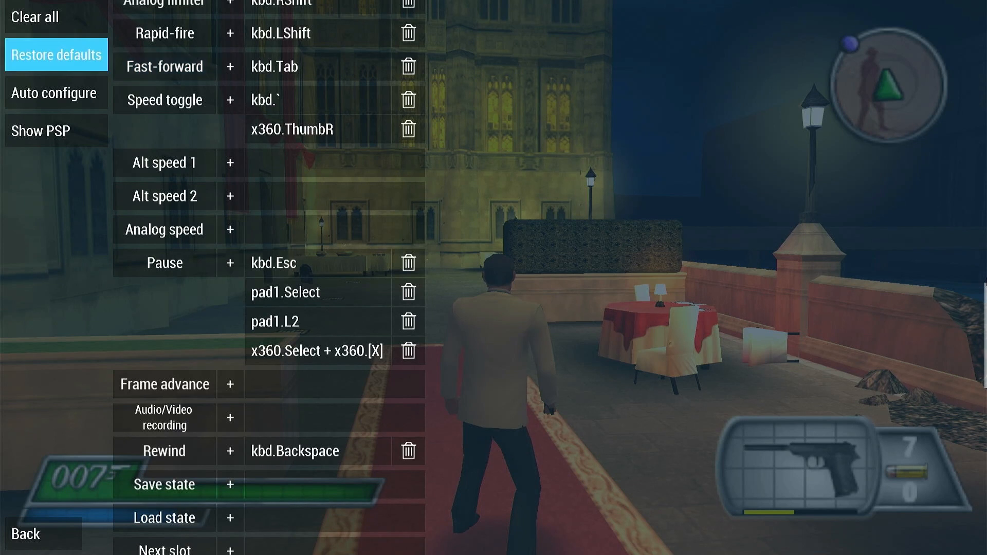
{"action": "key", "text": "Right"}
{"action": "key", "text": "Right"}
{"action": "key", "text": "Return"}
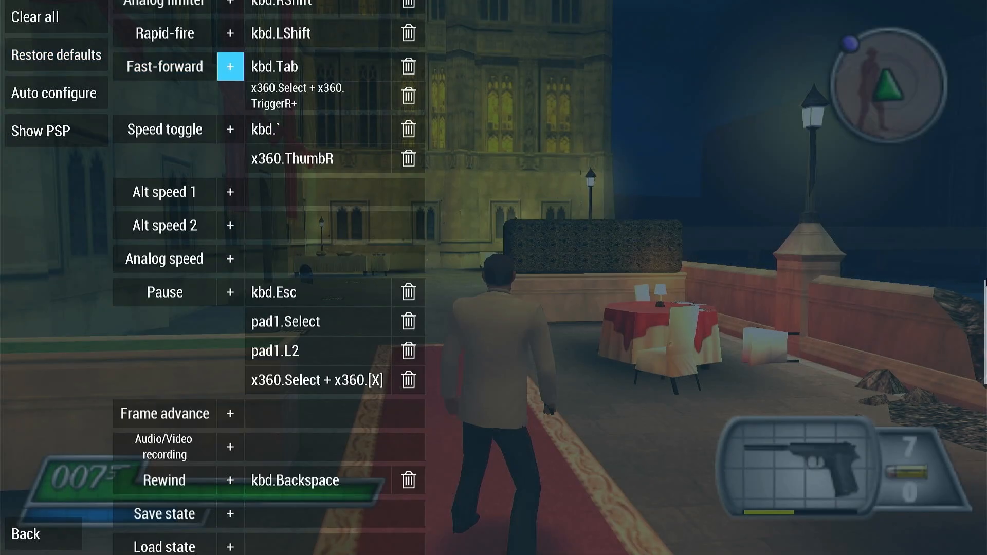
{"action": "key", "text": "Right"}
{"action": "key", "text": "Down"}
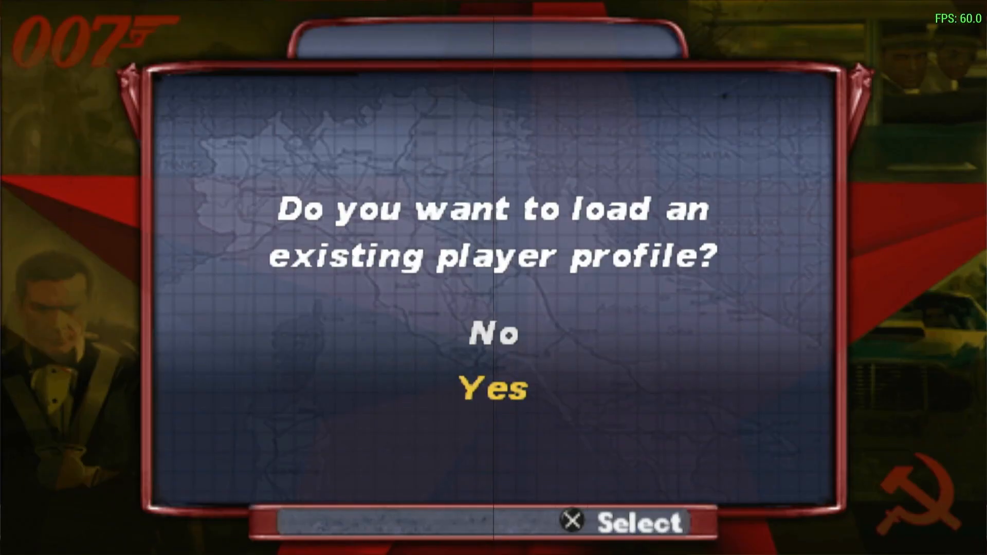
Step: Pause 007 : From Russia with Love and create a game config for it
{"action": "key", "text": "Escape"}
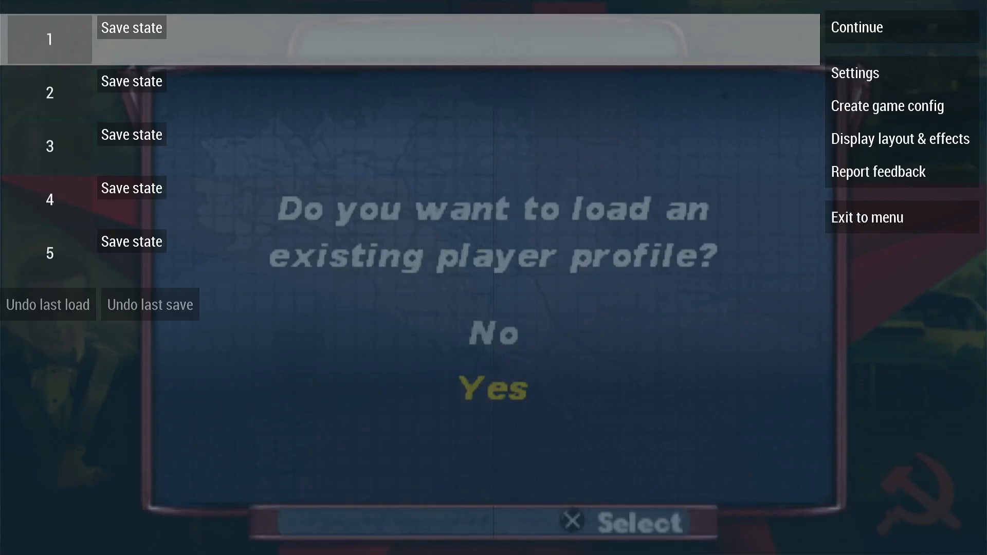
{"action": "key", "text": "Down"}
{"action": "key", "text": "Down"}
{"action": "key", "text": "Down"}
{"action": "key", "text": "Down"}
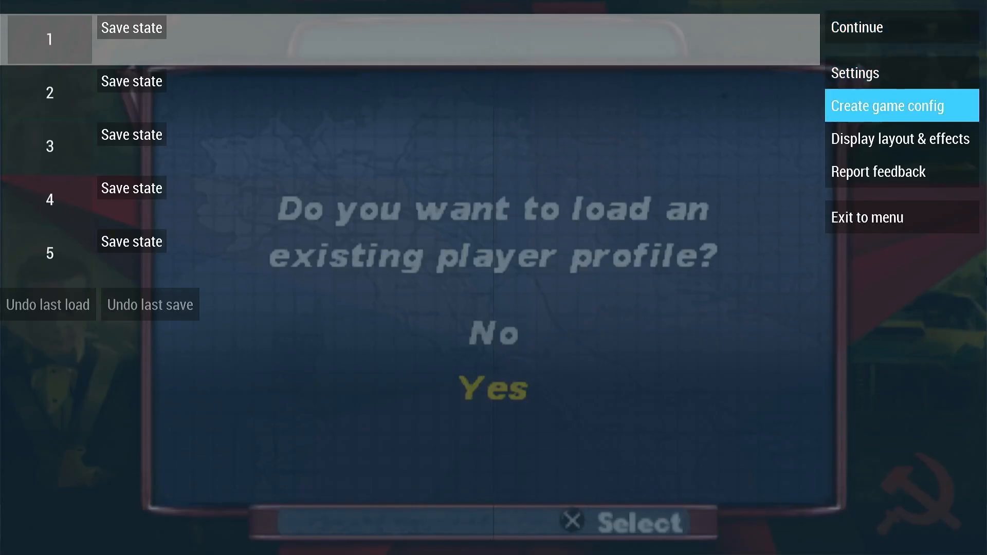
{"action": "key", "text": "Up"}
{"action": "key", "text": "Up"}
{"action": "key", "text": "Return"}
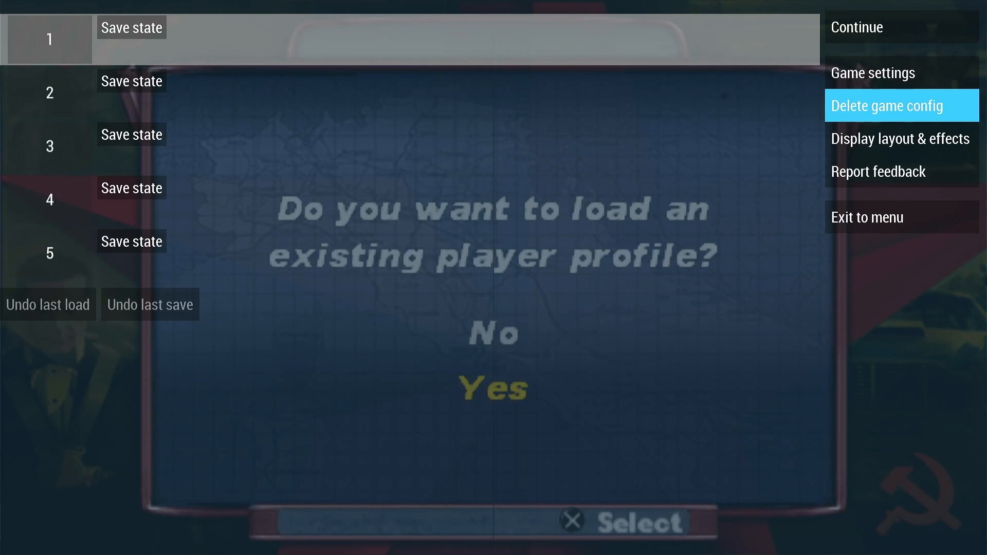
Step: Open the game-specific settings of the paused game on the Graphics section
{"action": "key", "text": "Down"}
{"action": "key", "text": "Up"}
{"action": "key", "text": "Up"}
{"action": "key", "text": "Return"}
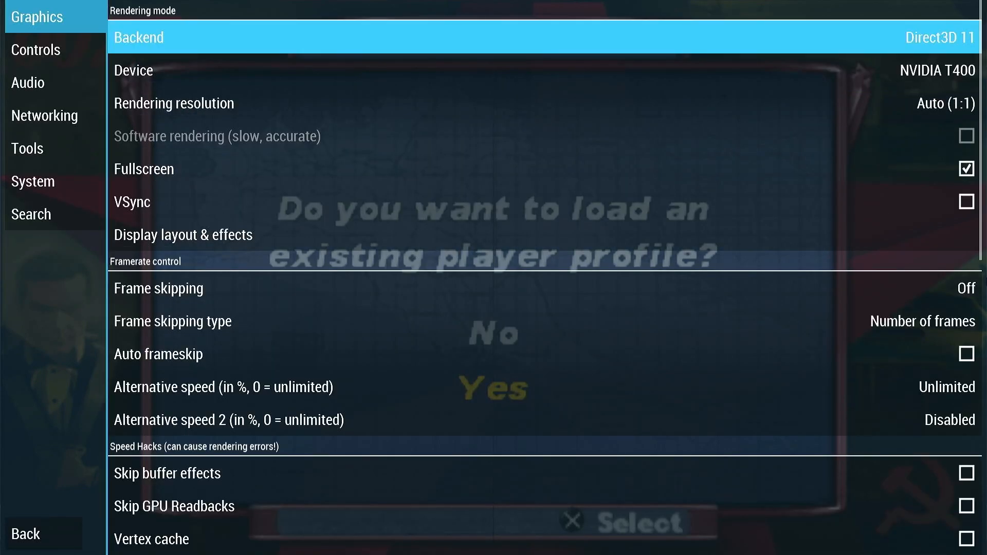
Step: View the available rendering Backend choices and close the list without selecting one
{"action": "key", "text": "Down"}
{"action": "key", "text": "Down"}
{"action": "key", "text": "Up"}
{"action": "key", "text": "Up"}
{"action": "key", "text": "Return"}
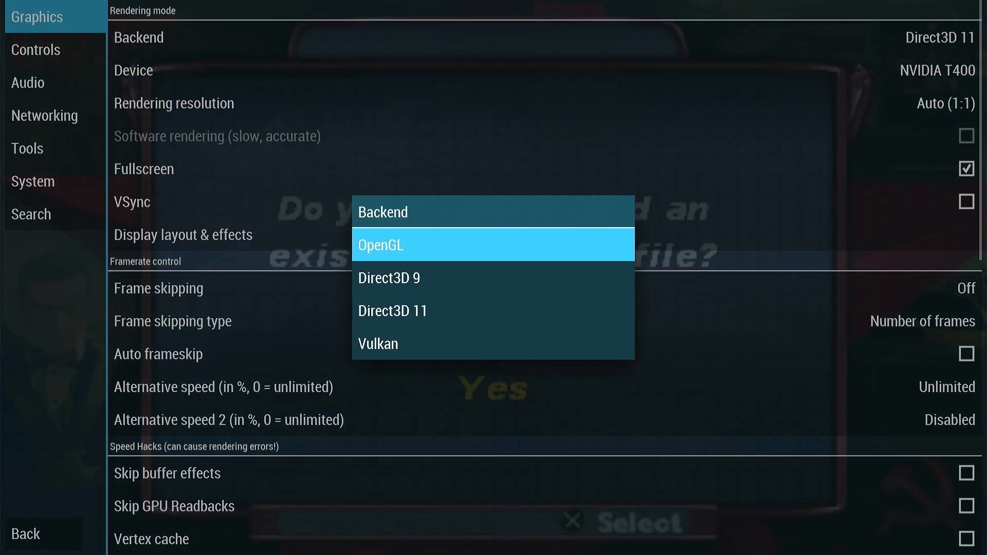
{"action": "key", "text": "Escape"}
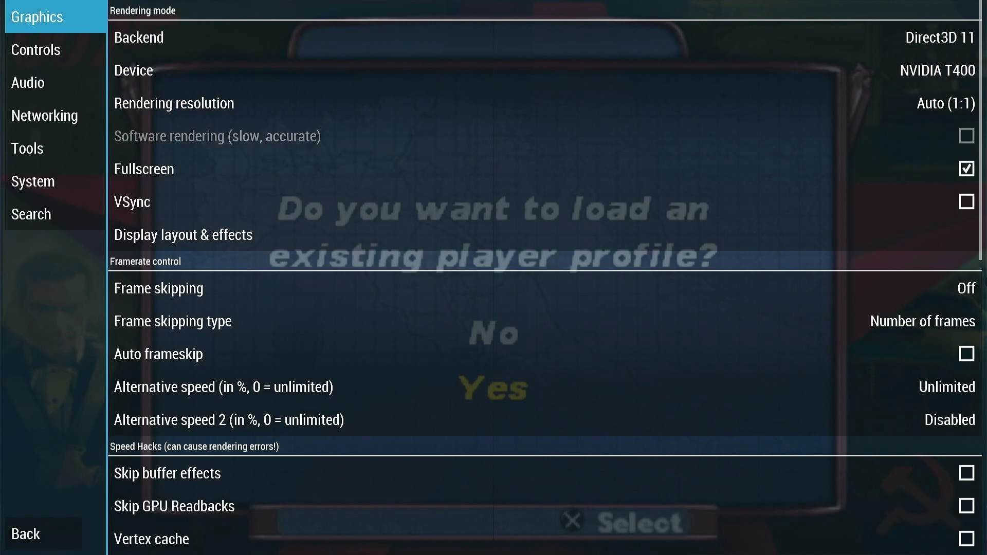
Step: Set the game's Rendering resolution to 4x PSP (1080p)
{"action": "key", "text": "Down"}
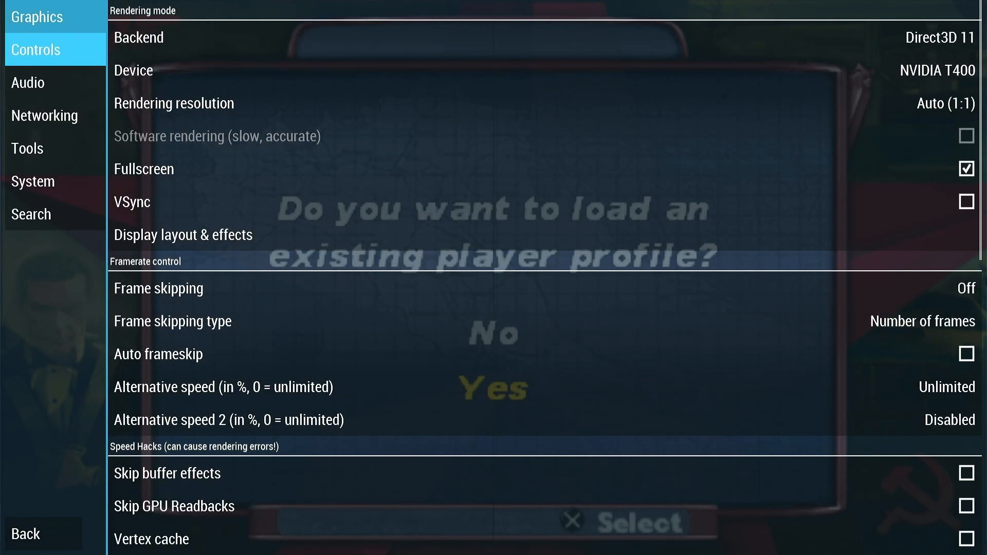
{"action": "key", "text": "Down"}
{"action": "key", "text": "Right"}
{"action": "key", "text": "Down"}
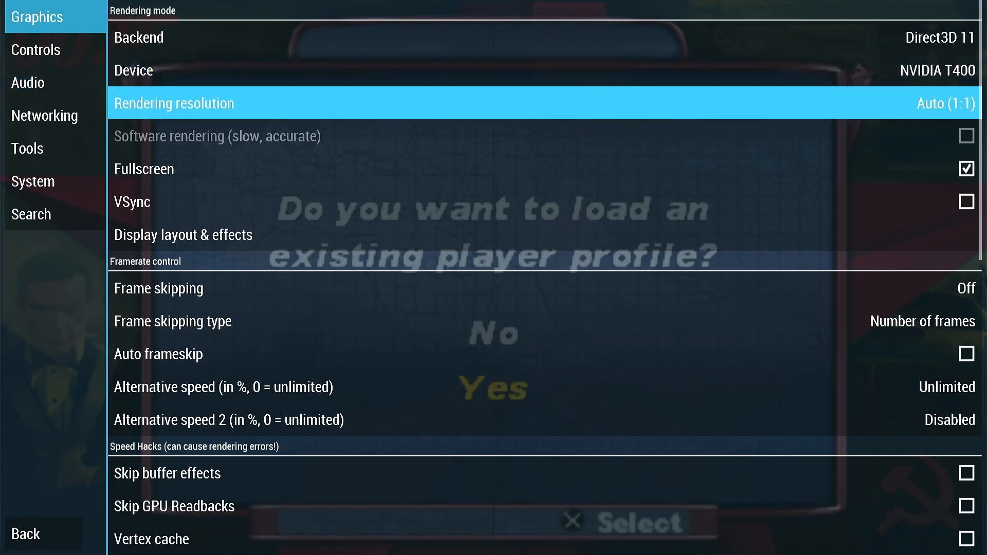
{"action": "key", "text": "Return"}
{"action": "key", "text": "Down"}
{"action": "key", "text": "Down"}
{"action": "key", "text": "Down"}
{"action": "key", "text": "Down"}
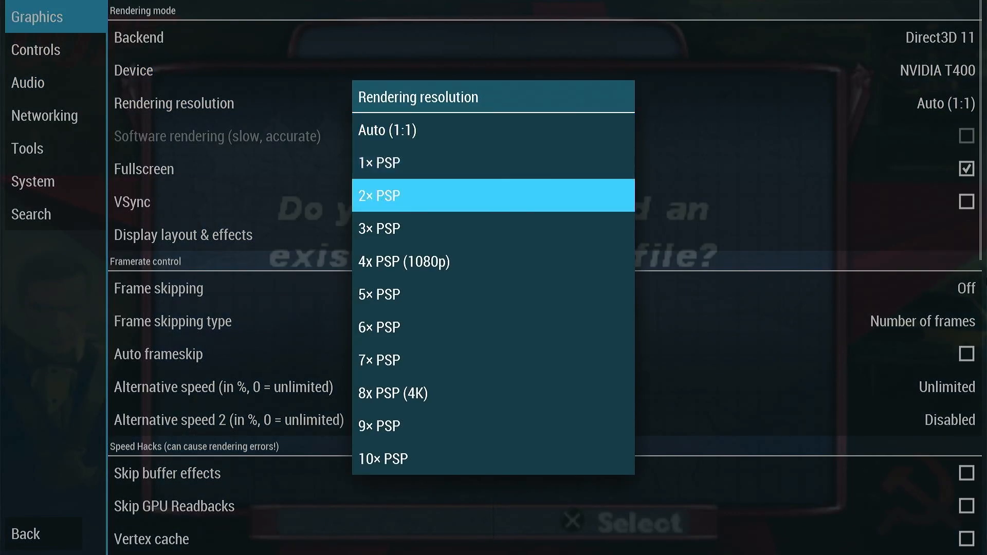
{"action": "key", "text": "Return"}
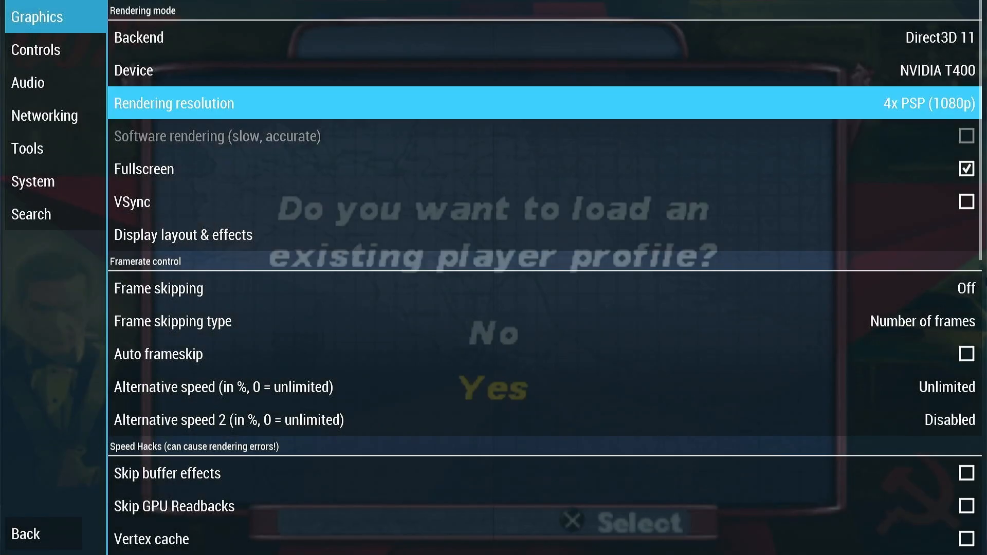
Step: Set the game's Rendering resolution to 6× PSP
{"action": "key", "text": "Down"}
{"action": "key", "text": "Up"}
{"action": "key", "text": "Return"}
{"action": "key", "text": "Down"}
{"action": "key", "text": "Down"}
{"action": "key", "text": "Down"}
{"action": "key", "text": "Down"}
{"action": "key", "text": "Down"}
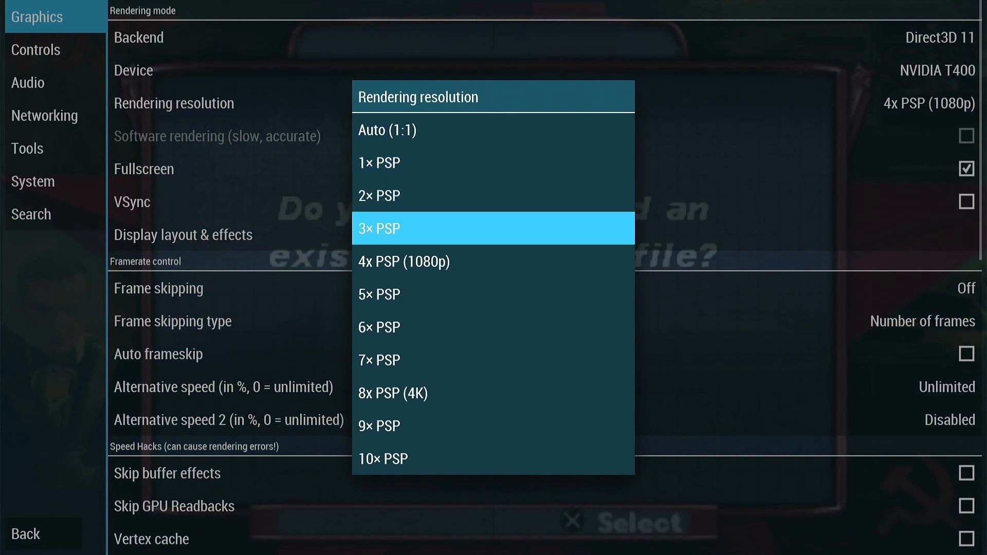
{"action": "key", "text": "Down"}
{"action": "key", "text": "Return"}
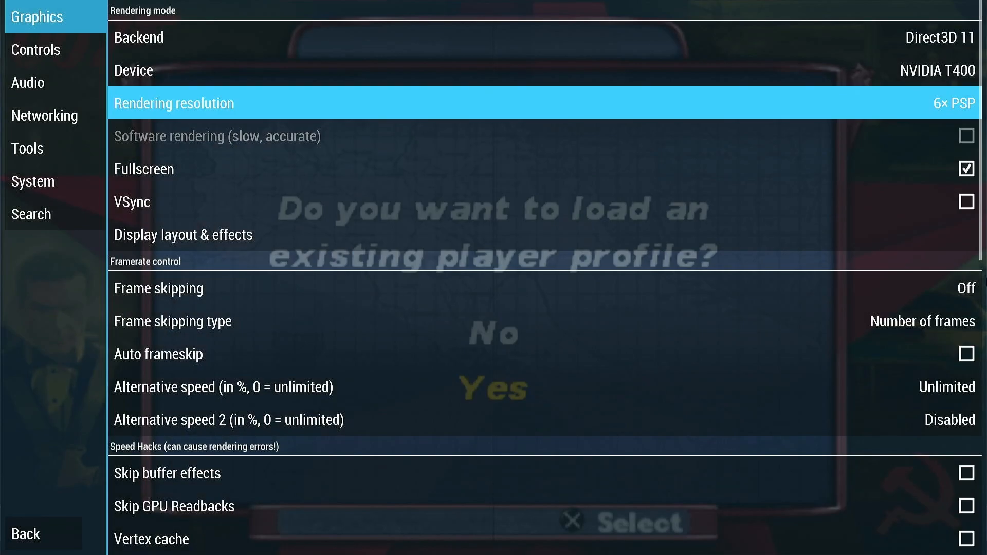
Step: Review the game's Graphics settings from Rendering resolution through speed hacks, performance and texture options to the Overlay information section
{"action": "key", "text": "Down"}
{"action": "key", "text": "Down"}
{"action": "key", "text": "Down"}
{"action": "key", "text": "Down"}
{"action": "key", "text": "Down"}
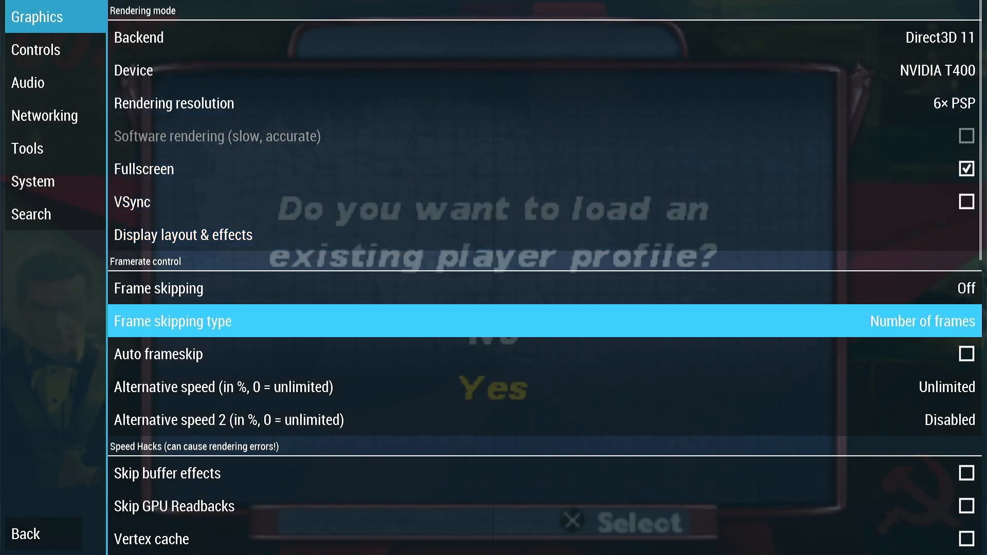
{"action": "key", "text": "Down"}
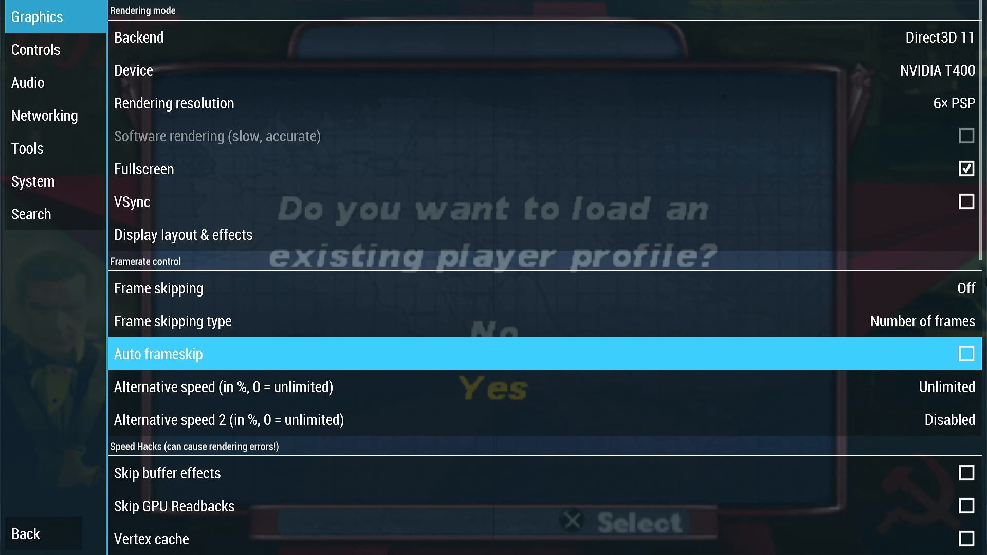
{"action": "key", "text": "Down"}
{"action": "key", "text": "Down"}
{"action": "key", "text": "Down"}
{"action": "key", "text": "Down"}
{"action": "key", "text": "Down"}
{"action": "key", "text": "Down"}
{"action": "key", "text": "Down"}
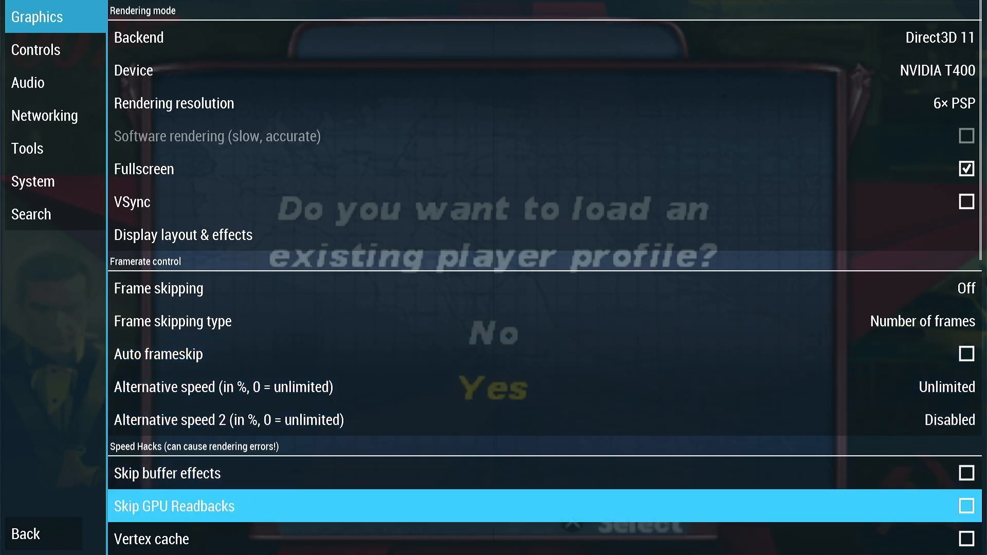
{"action": "key", "text": "Down"}
{"action": "key", "text": "Down"}
{"action": "key", "text": "Down"}
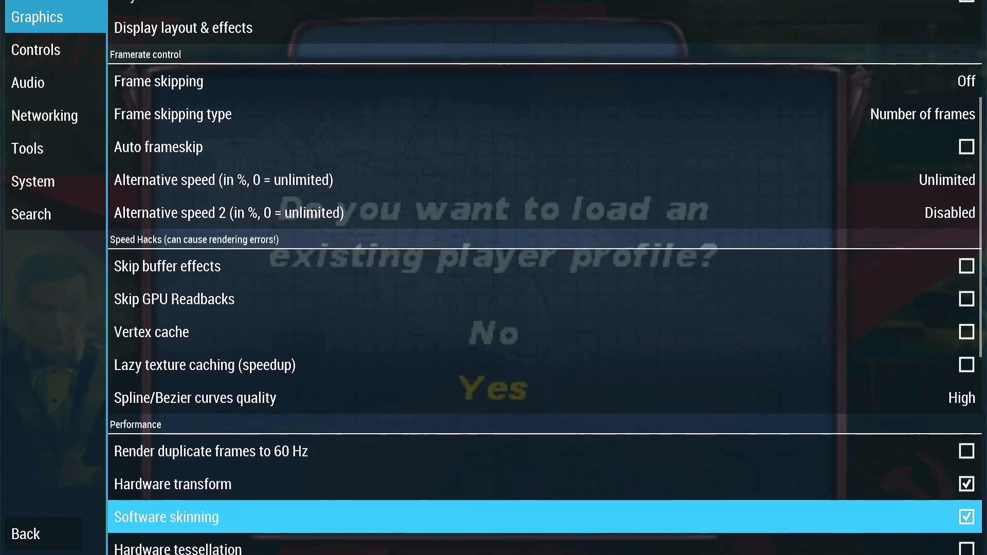
{"action": "key", "text": "Down"}
{"action": "key", "text": "Down"}
{"action": "key", "text": "Down"}
{"action": "key", "text": "Down"}
{"action": "key", "text": "Down"}
{"action": "key", "text": "Down"}
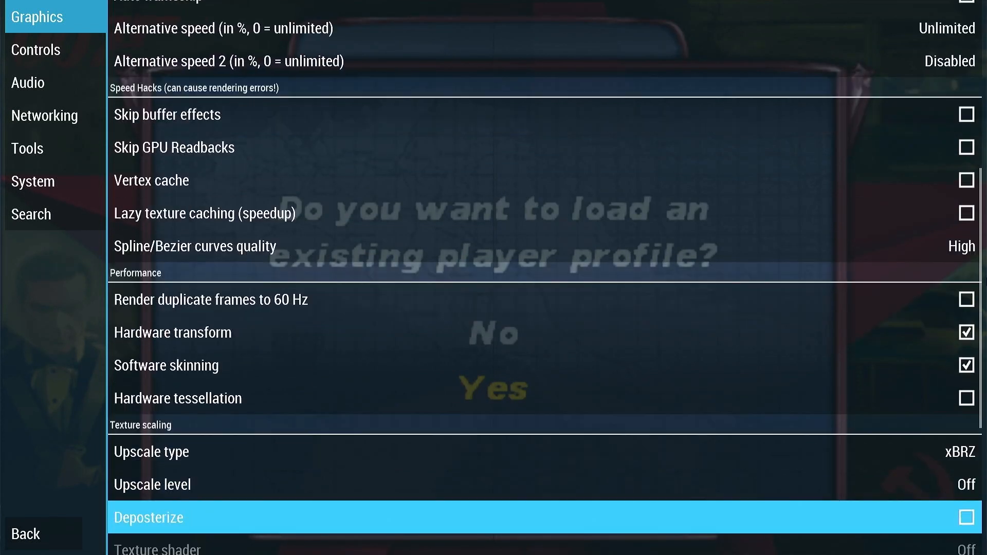
{"action": "key", "text": "Down"}
{"action": "key", "text": "Down"}
{"action": "key", "text": "Down"}
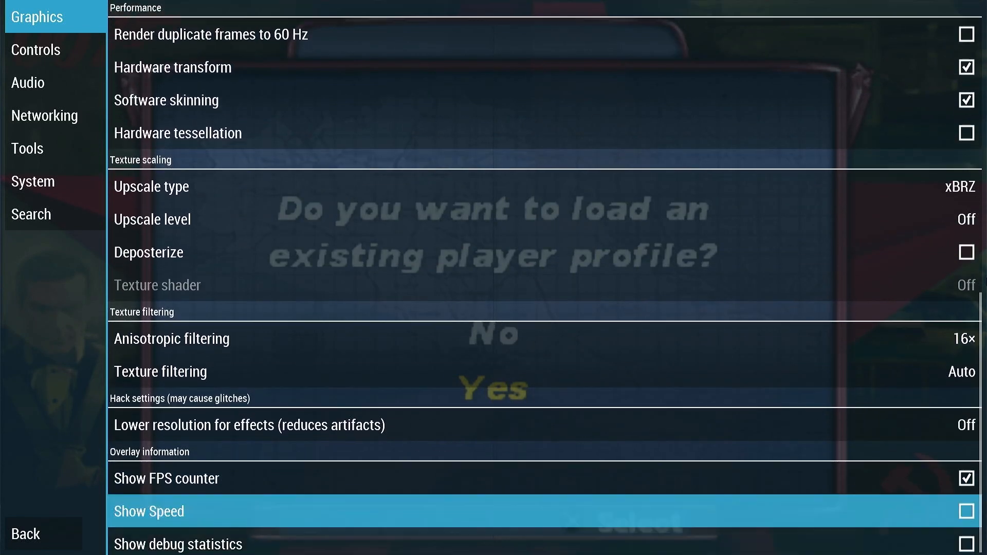
{"action": "key", "text": "Down"}
Step: View the available Texture filtering choices without selecting one and return to the pause screen
{"action": "key", "text": "Up"}
{"action": "key", "text": "Up"}
{"action": "key", "text": "Up"}
{"action": "key", "text": "Up"}
{"action": "key", "text": "Up"}
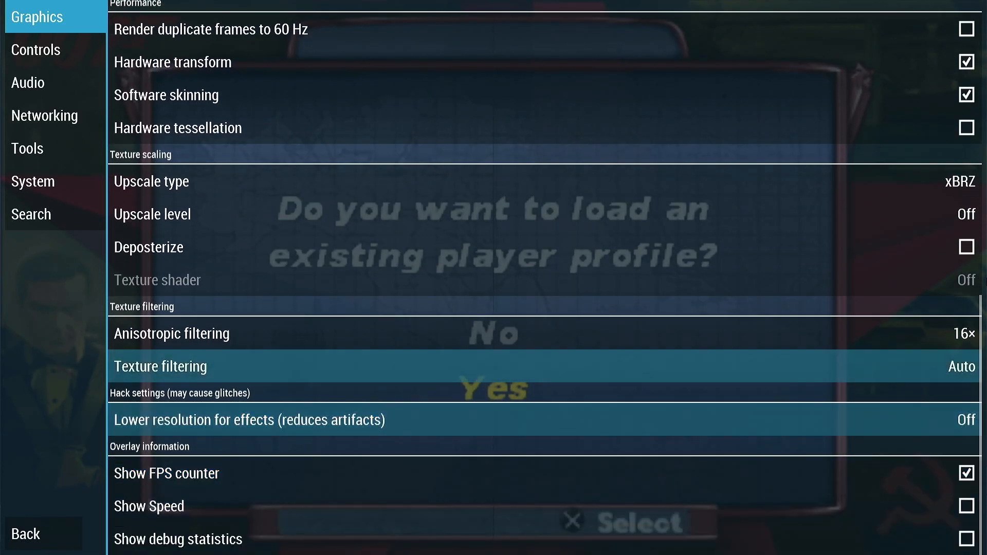
{"action": "key", "text": "Down"}
{"action": "key", "text": "Return"}
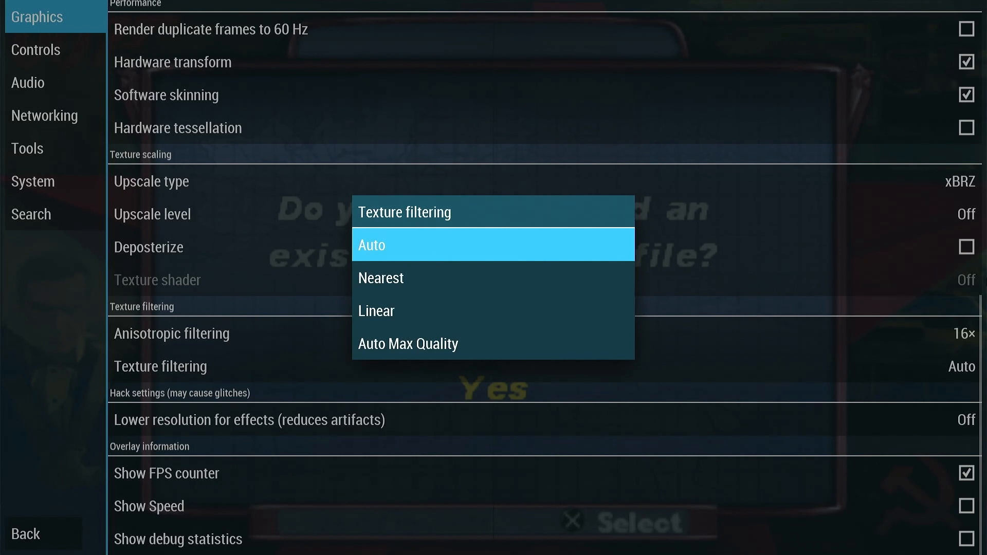
{"action": "key", "text": "Escape"}
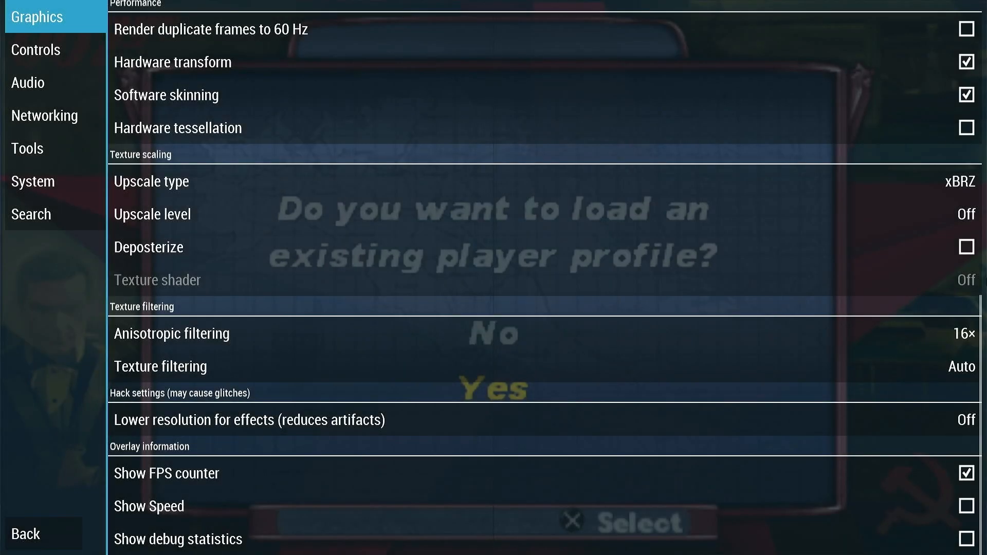
{"action": "key", "text": "Up"}
{"action": "key", "text": "Up"}
{"action": "key", "text": "Up"}
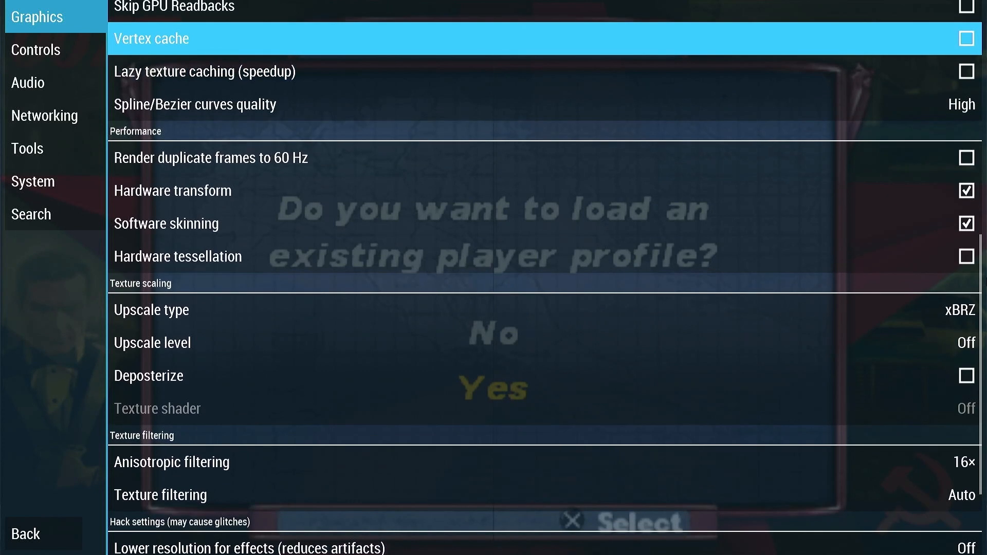
{"action": "key", "text": "Escape"}
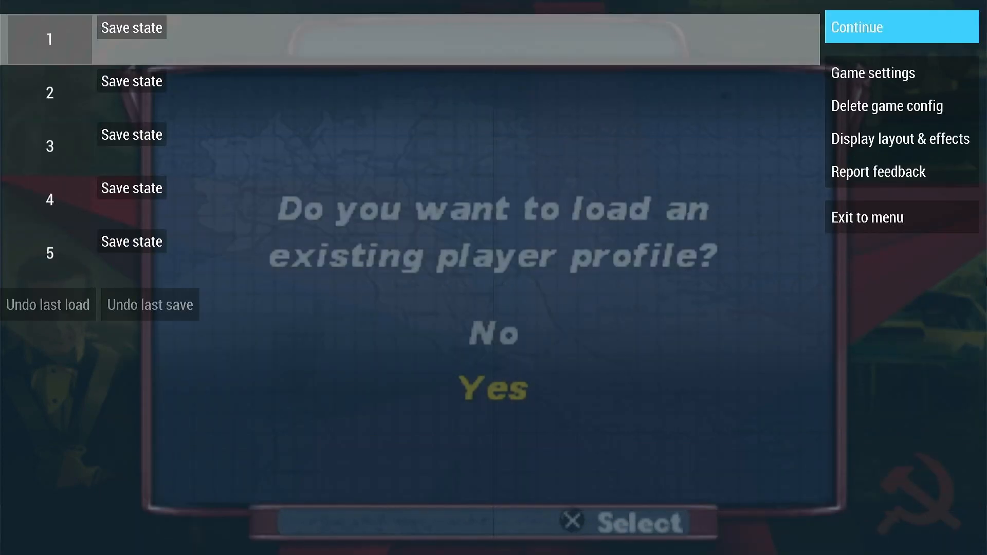
Step: Save the game's current state to slot 1
{"action": "key", "text": "Left"}
{"action": "key", "text": "Down"}
{"action": "key", "text": "Up"}
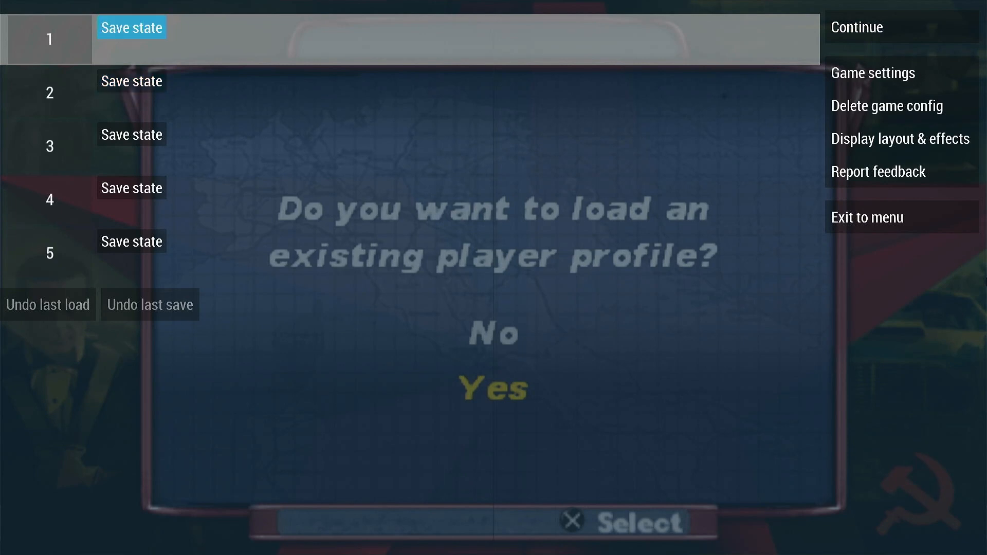
{"action": "key", "text": "Return"}
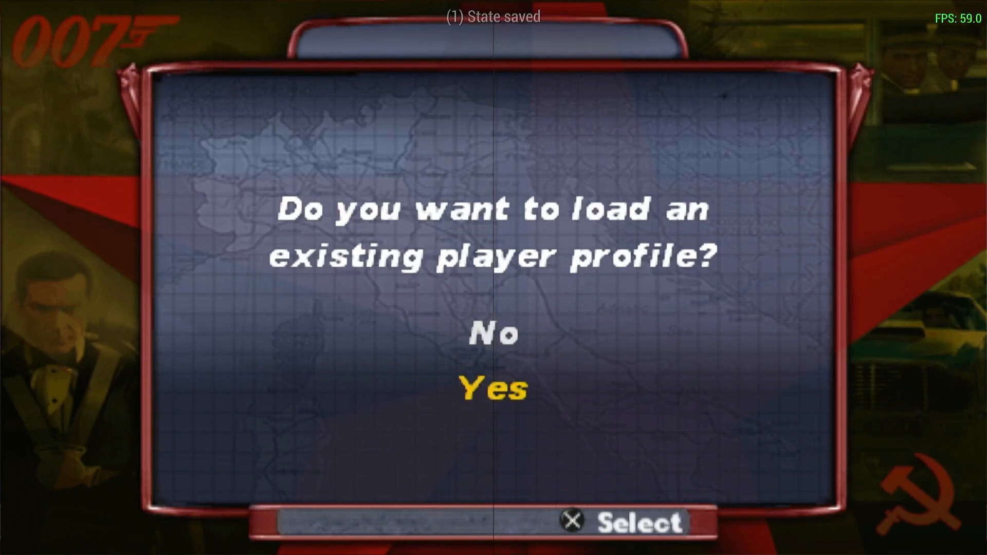
Step: Pause the game again and load the saved state from slot 1
{"action": "key", "text": "Escape"}
{"action": "key", "text": "Left"}
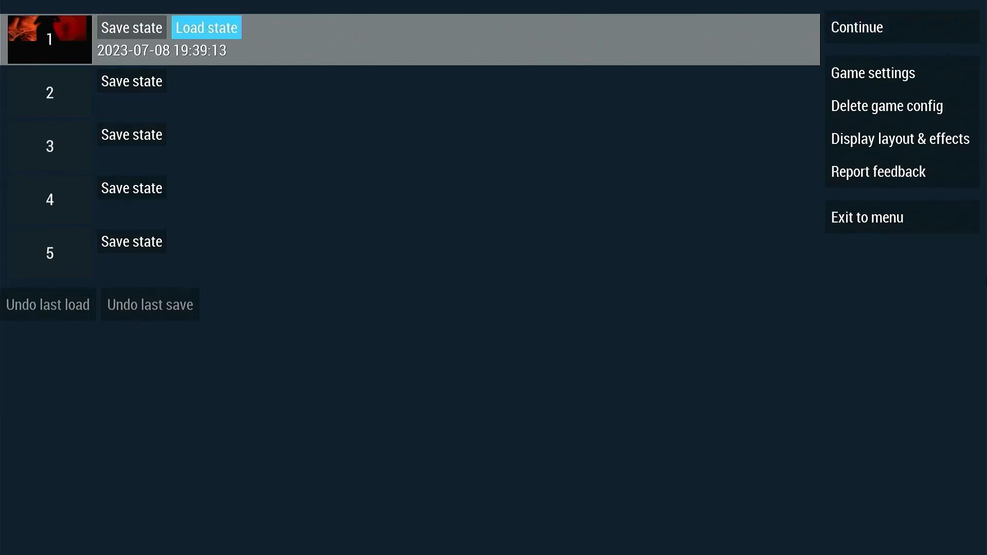
{"action": "key", "text": "Left"}
{"action": "key", "text": "Right"}
{"action": "key", "text": "Return"}
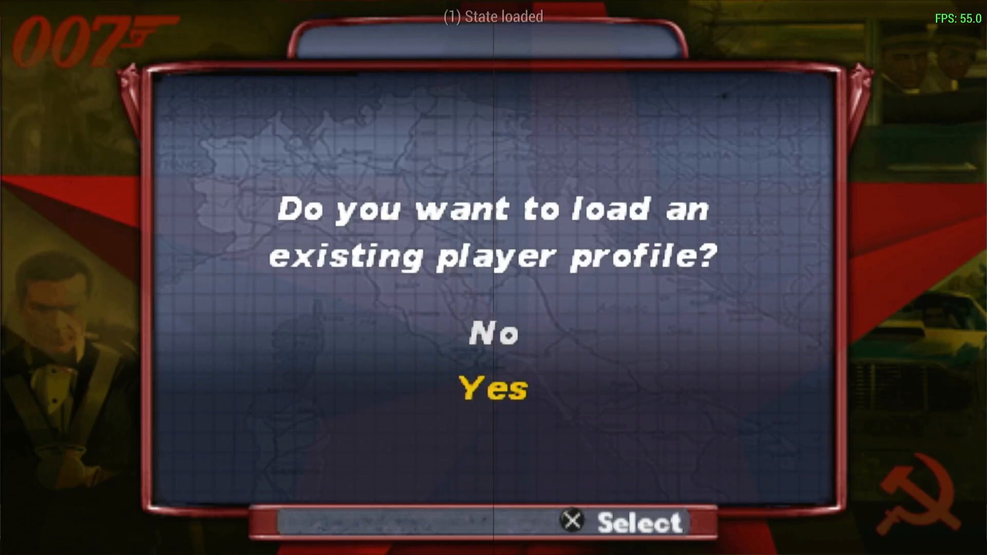
Step: Decline loading an existing player profile and continue past the mission objective "Rescue the Prime Minister's Daughter"
{"action": "key", "text": "Up"}
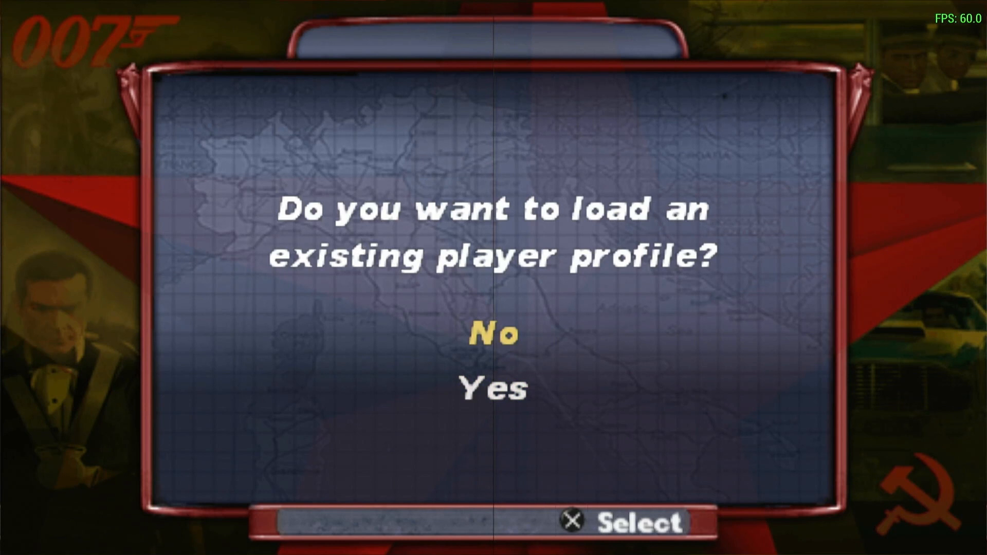
{"action": "key", "text": "Down"}
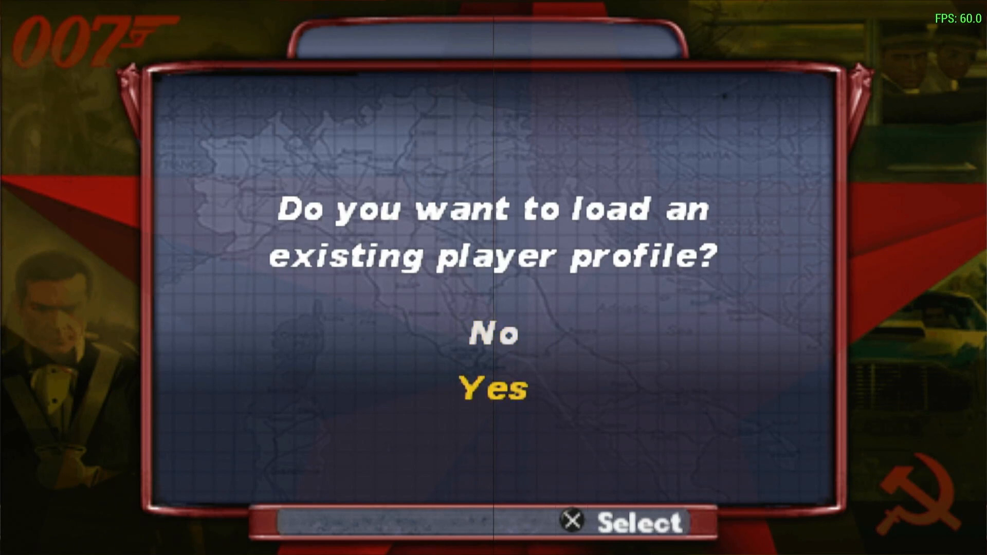
{"action": "key", "text": "Up"}
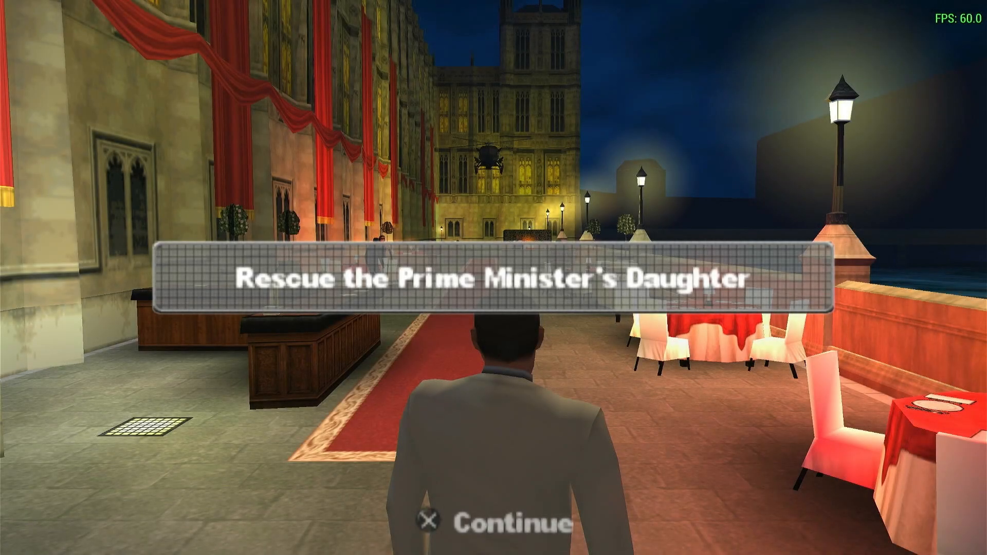
{"action": "key", "text": "z"}
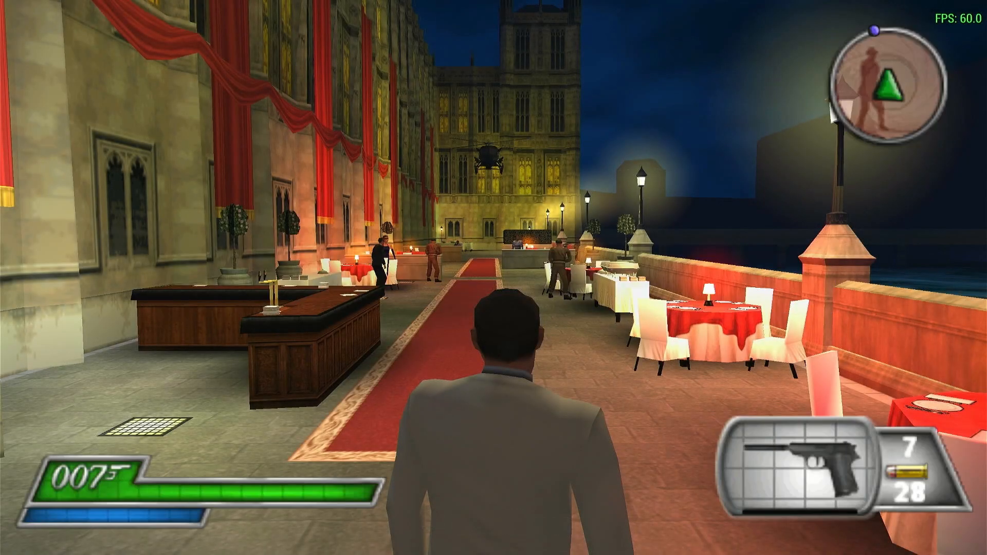
Step: Play the mission on the terrace, advancing along the red carpet while targeting and shooting the enemies
{"action": "key", "text": "i"}
{"action": "key", "text": "q"}
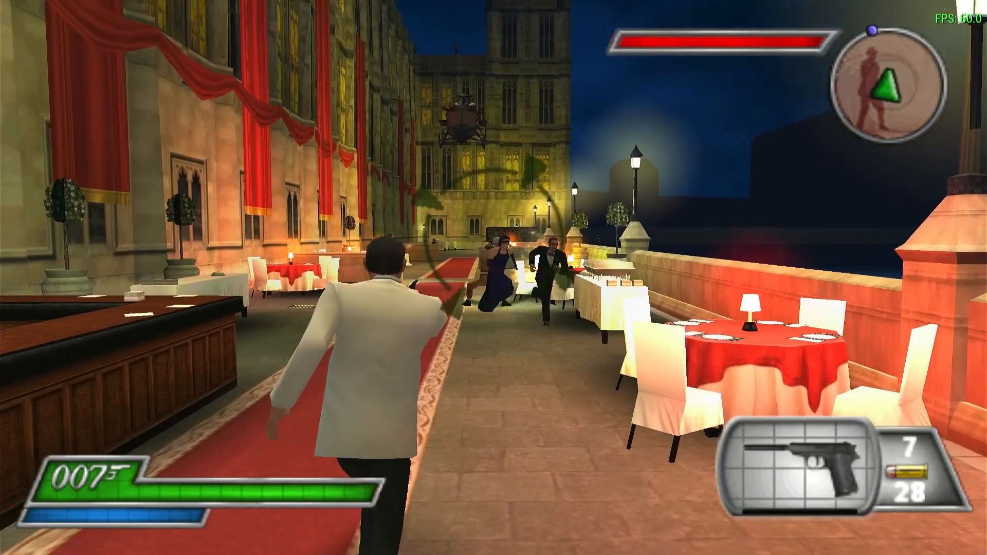
{"action": "key", "text": "j"}
{"action": "key", "text": "w"}
{"action": "key", "text": "w"}
{"action": "key", "text": "w"}
{"action": "key", "text": "w"}
{"action": "key", "text": "w"}
{"action": "key", "text": "q"}
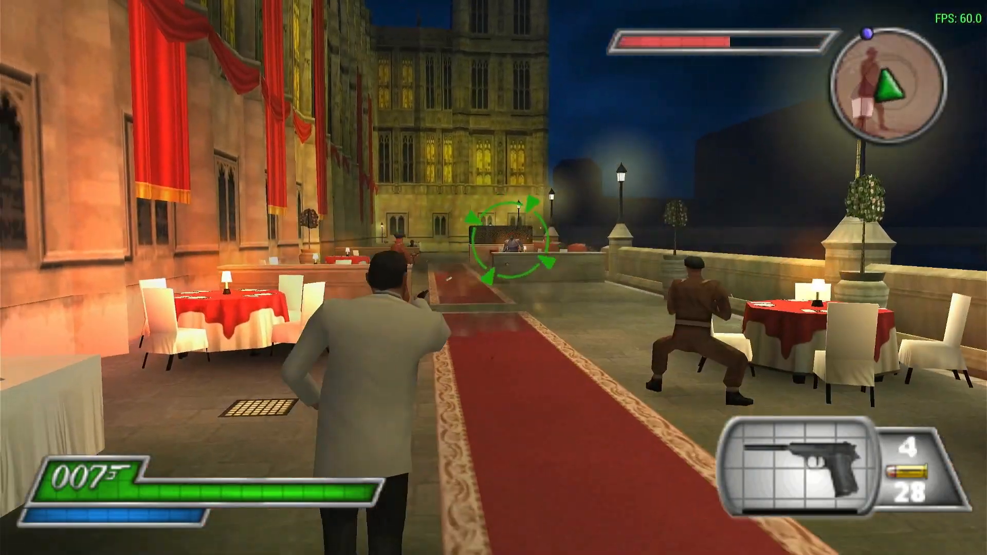
{"action": "key", "text": "l"}
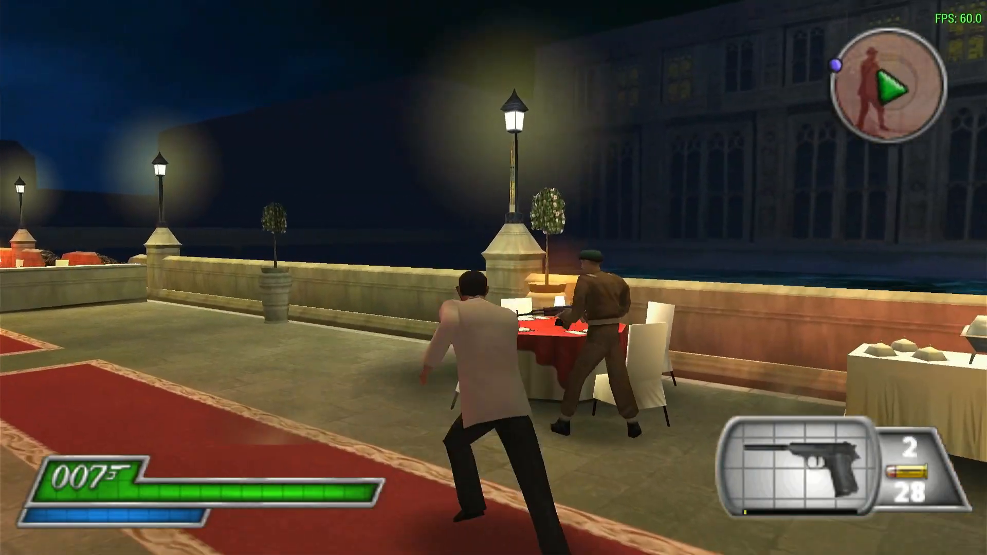
{"action": "key", "text": "j"}
{"action": "key", "text": "i"}
{"action": "key", "text": "q"}
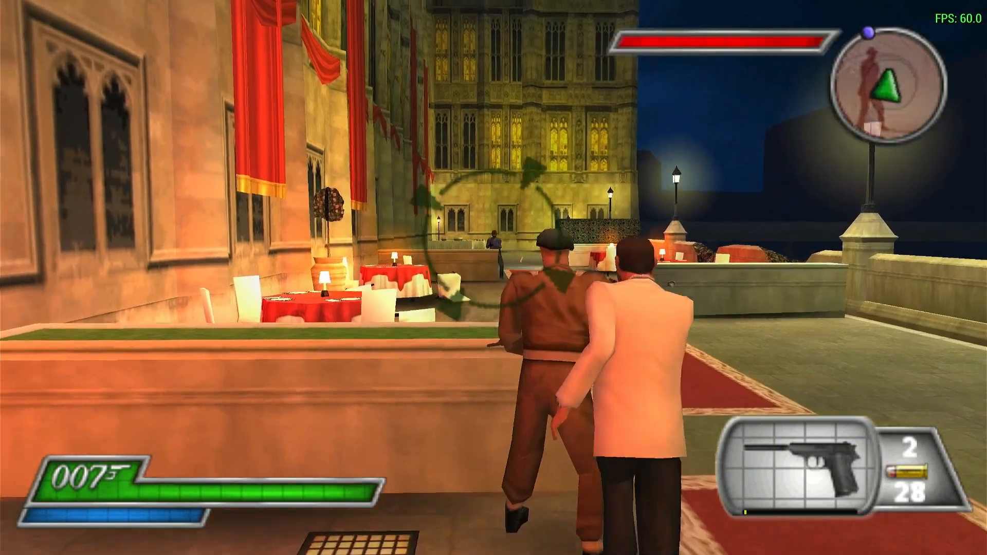
{"action": "key", "text": "l"}
{"action": "key", "text": "w"}
{"action": "key", "text": "w"}
{"action": "key", "text": "l"}
{"action": "key", "text": "j"}
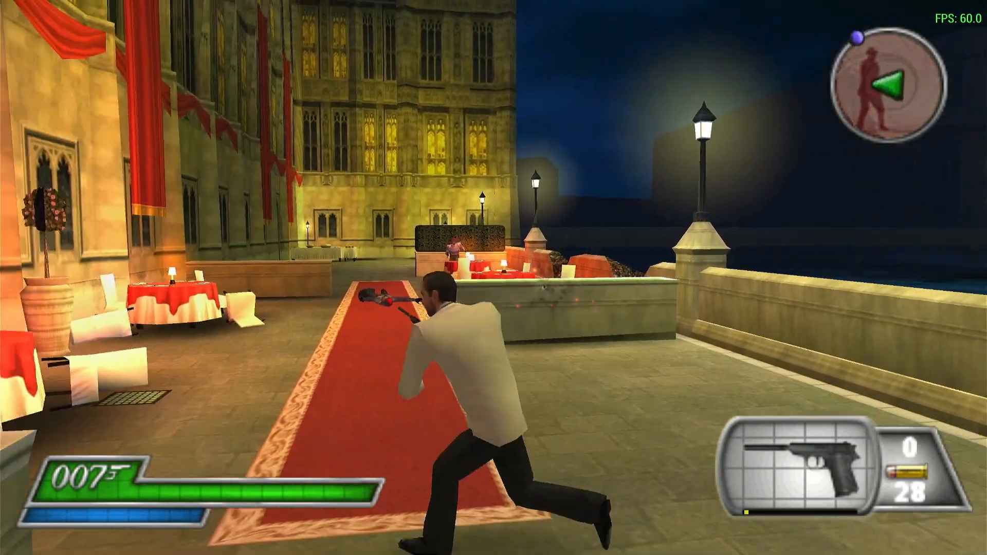
{"action": "key", "text": "q"}
{"action": "key", "text": "w"}
{"action": "key", "text": "i"}
{"action": "key", "text": "w"}
{"action": "key", "text": "w"}
{"action": "key", "text": "w"}
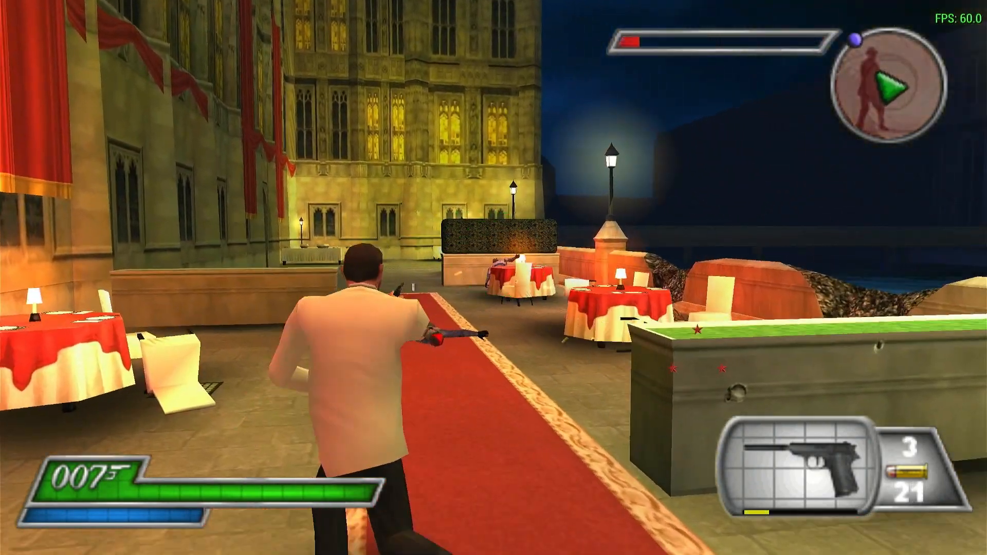
{"action": "key", "text": "i"}
{"action": "key", "text": "q"}
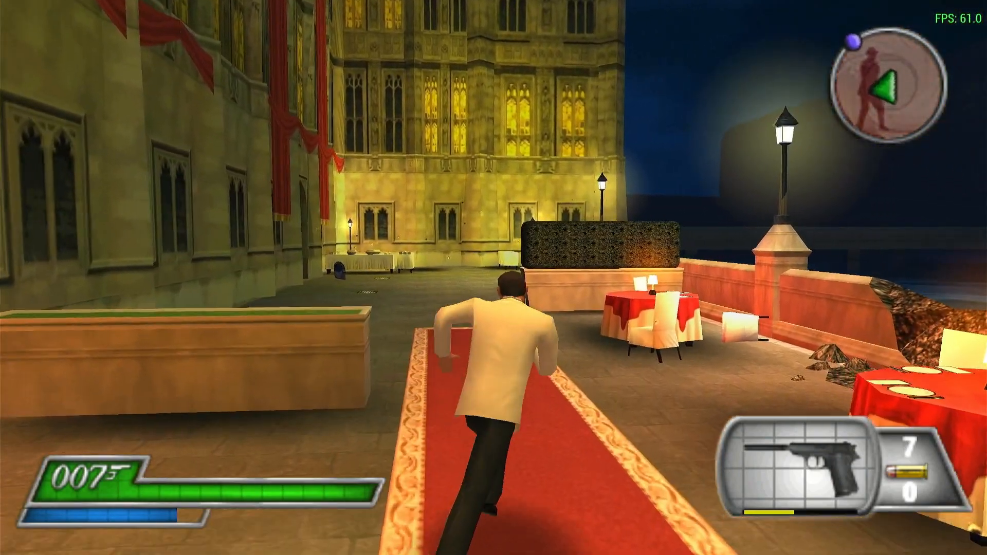
Step: Pause the game and open the Control mapping screen from the Controls section of its game settings
{"action": "key", "text": "Escape"}
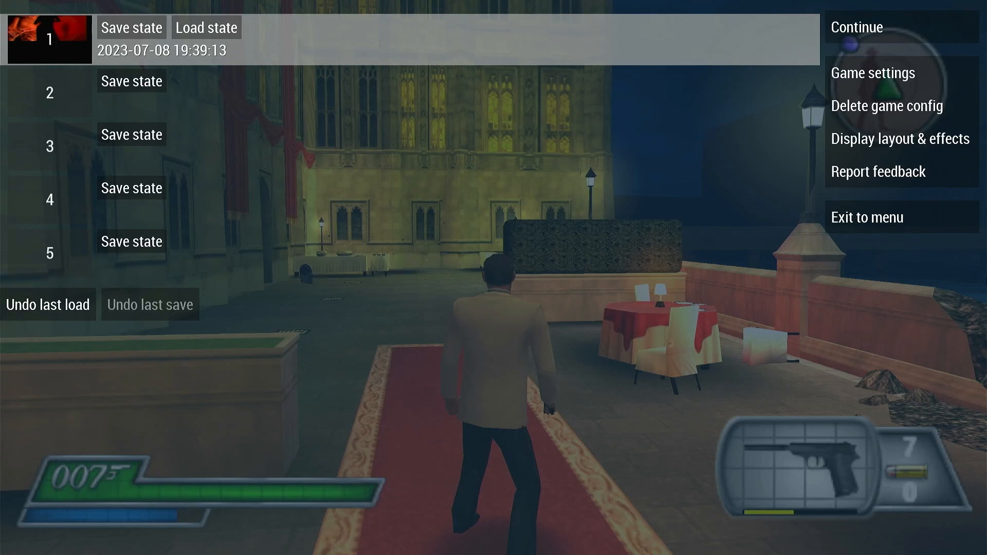
{"action": "key", "text": "Return"}
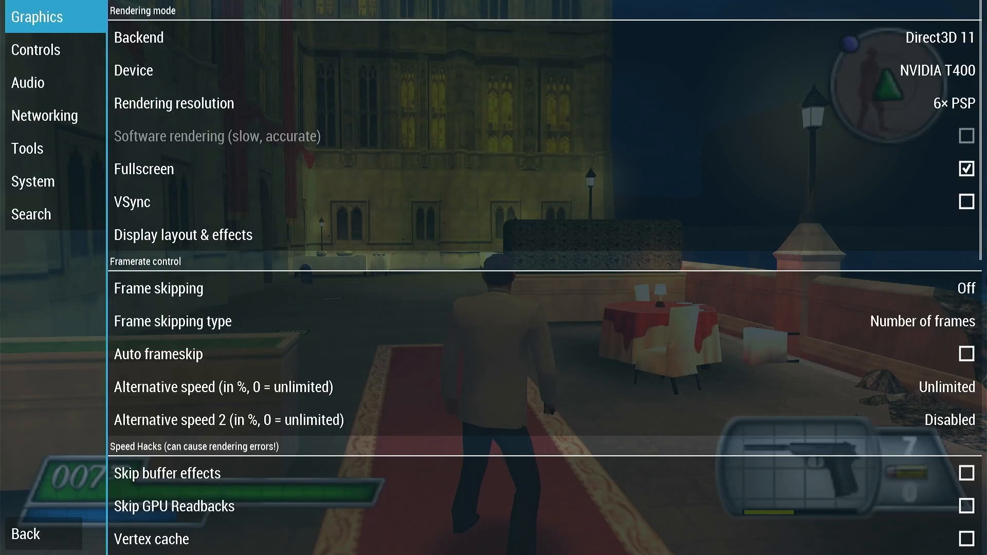
{"action": "key", "text": "Down"}
{"action": "key", "text": "Right"}
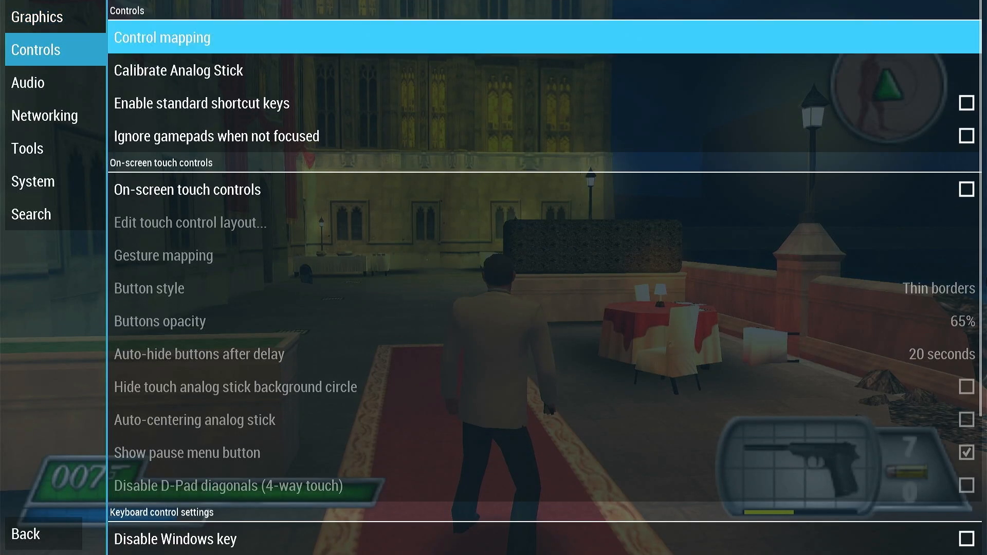
{"action": "key", "text": "Return"}
Step: Examine the keyboard and controller bindings assigned to the PSP buttons in the control mapping list
{"action": "key", "text": "Down"}
{"action": "key", "text": "Down"}
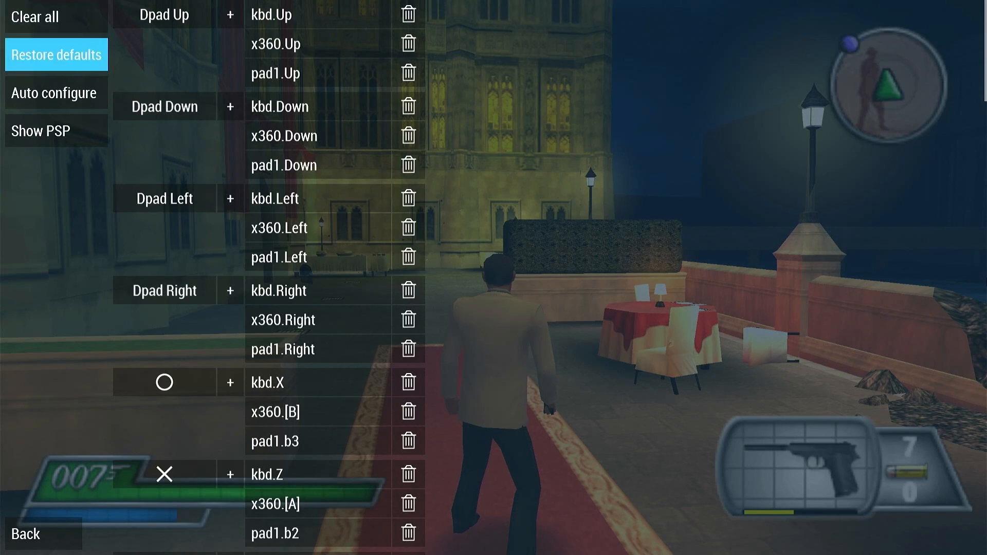
{"action": "key", "text": "Right"}
{"action": "key", "text": "Down"}
{"action": "key", "text": "Down"}
{"action": "key", "text": "Down"}
{"action": "key", "text": "Down"}
{"action": "key", "text": "Down"}
{"action": "key", "text": "Down"}
{"action": "key", "text": "Down"}
{"action": "key", "text": "Down"}
{"action": "key", "text": "Down"}
{"action": "key", "text": "Down"}
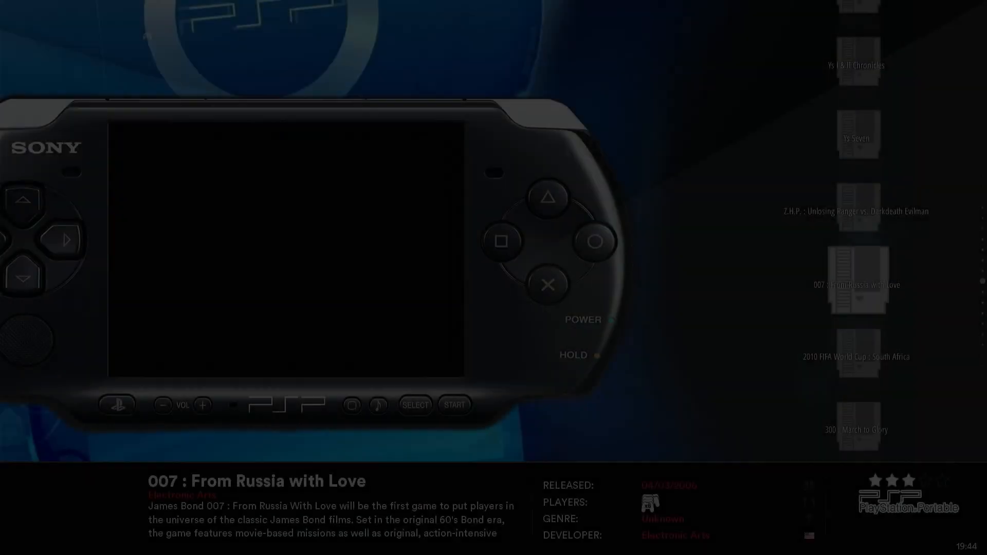
Step: Back in RetroBat's PSP game list, open the Scraper options from the main menu
{"action": "key", "text": "space"}
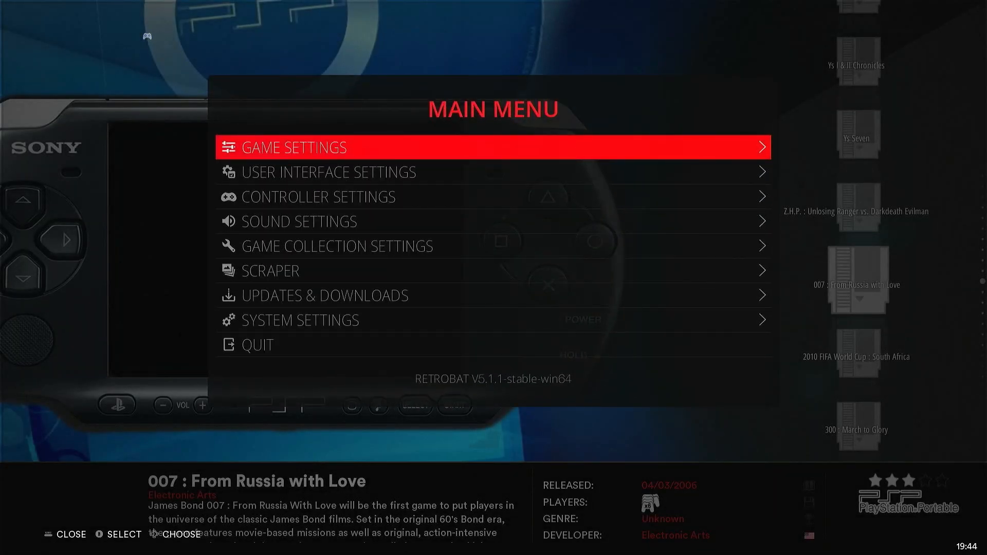
{"action": "key", "text": "Down"}
{"action": "key", "text": "Down"}
{"action": "key", "text": "Down"}
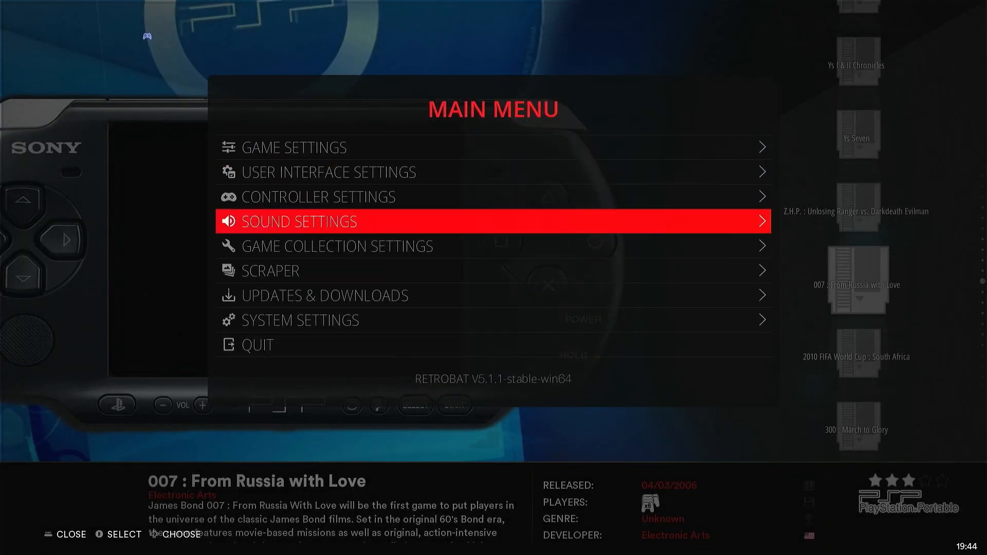
{"action": "key", "text": "Down"}
{"action": "key", "text": "Down"}
{"action": "key", "text": "Return"}
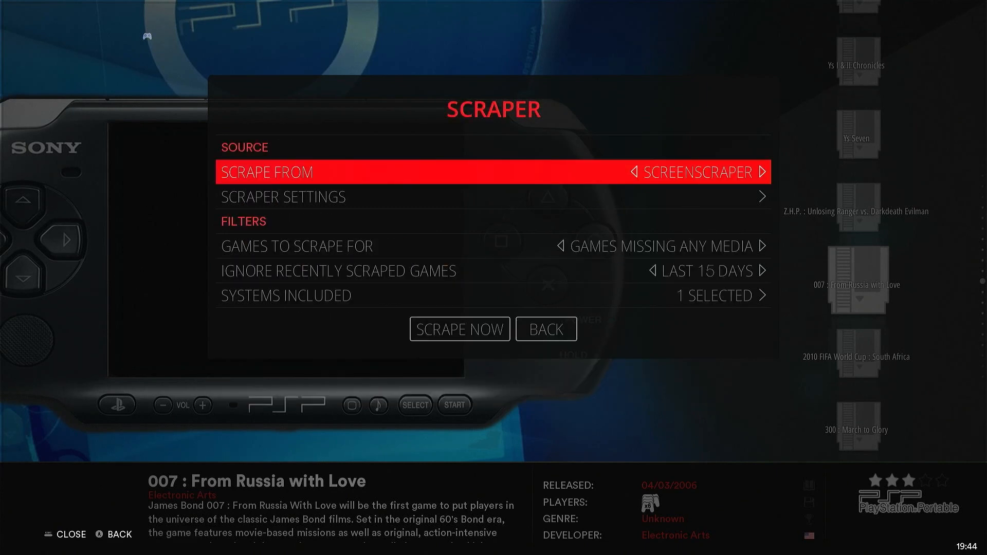
Step: Open the scraper settings, review the available image sources and set the image source to Screenshot
{"action": "key", "text": "Down"}
{"action": "key", "text": "Up"}
{"action": "key", "text": "Down"}
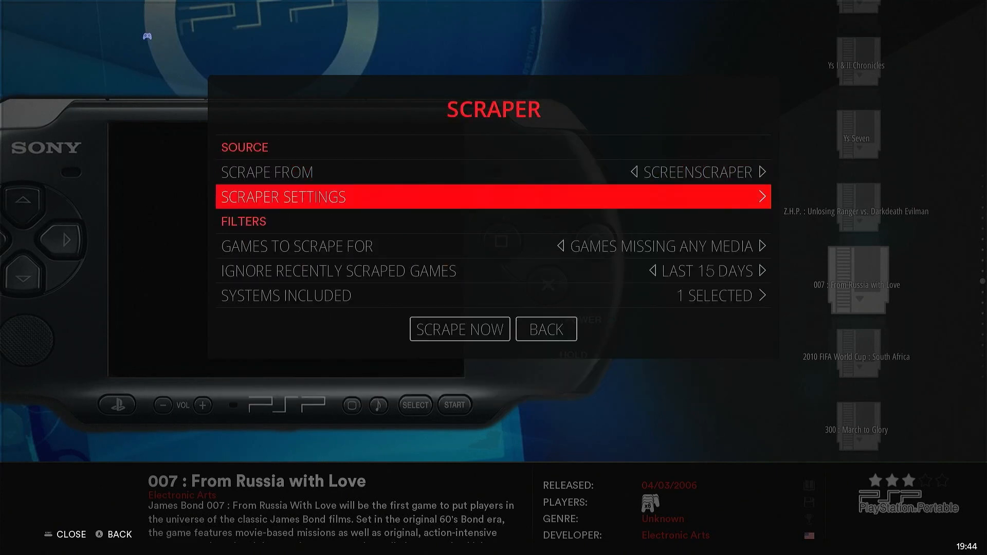
{"action": "key", "text": "Return"}
{"action": "key", "text": "Return"}
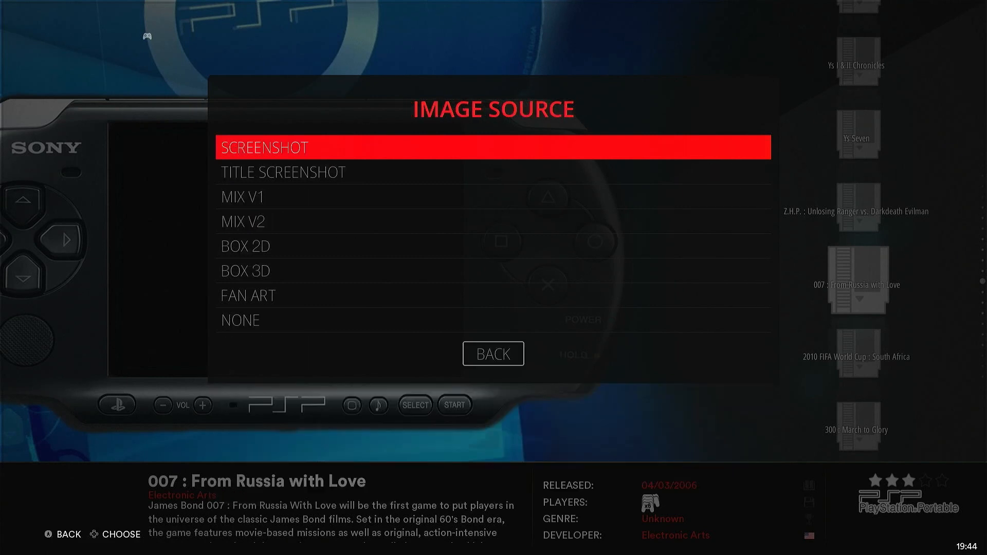
{"action": "key", "text": "Down"}
{"action": "key", "text": "Down"}
{"action": "key", "text": "Down"}
{"action": "key", "text": "Down"}
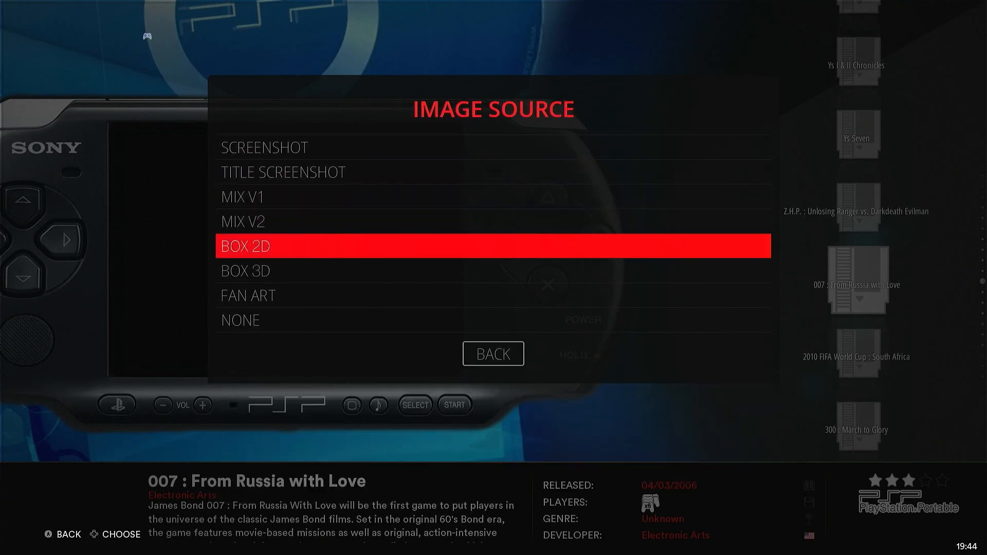
{"action": "key", "text": "Down"}
{"action": "key", "text": "Down"}
{"action": "key", "text": "Down"}
{"action": "key", "text": "Up"}
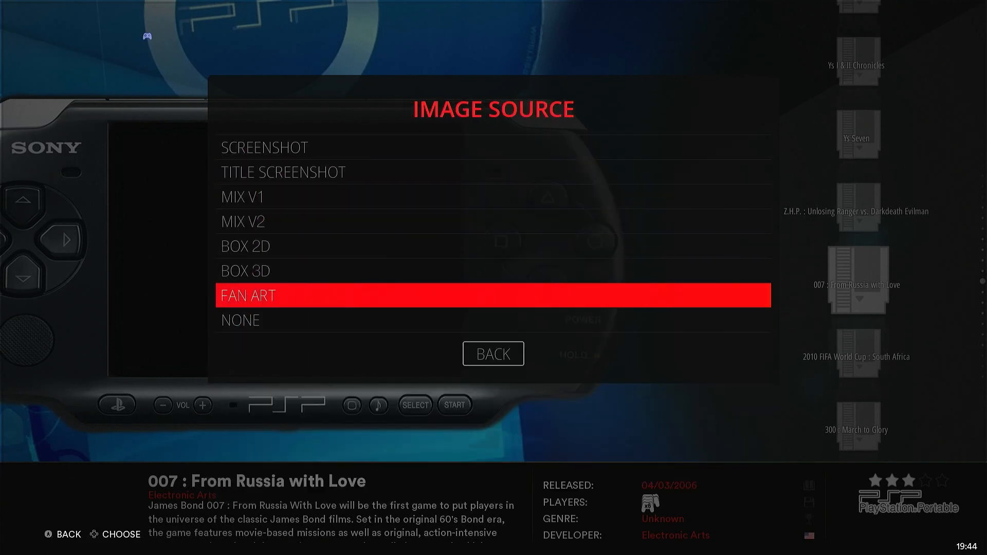
{"action": "key", "text": "Up"}
{"action": "key", "text": "Up"}
{"action": "key", "text": "Up"}
{"action": "key", "text": "Up"}
{"action": "key", "text": "Up"}
{"action": "key", "text": "Up"}
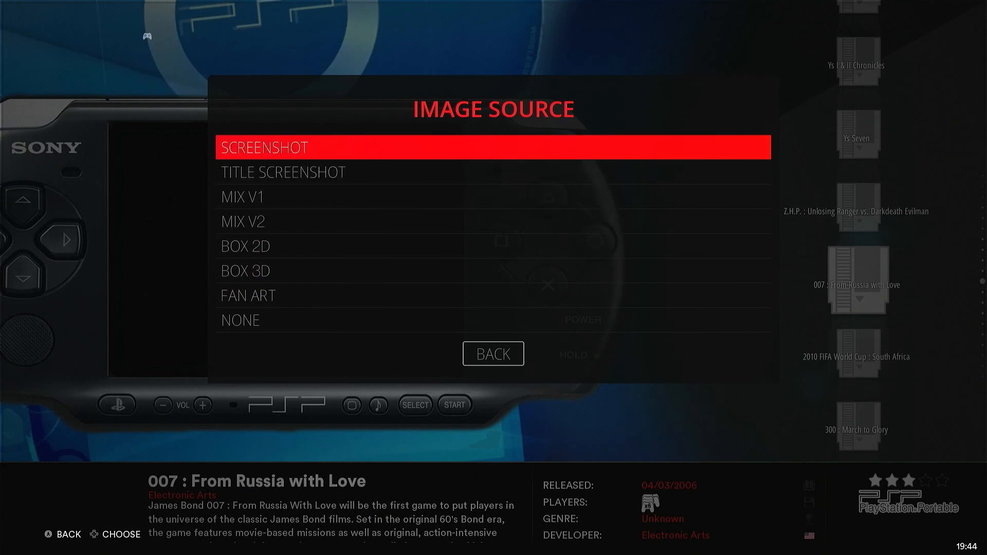
{"action": "key", "text": "Return"}
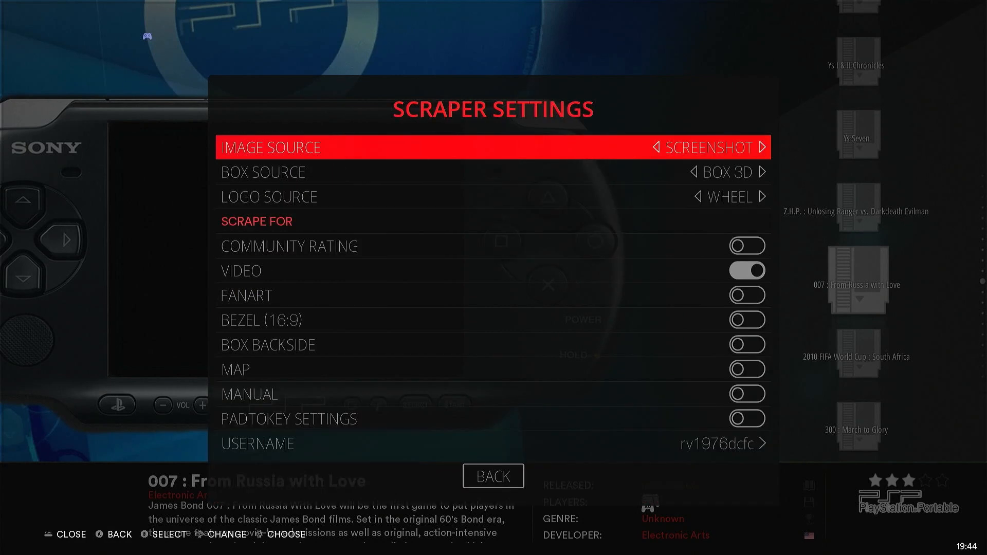
Step: Set the box source to Box 3D and the logo source to Wheel in the scraper settings
{"action": "key", "text": "Down"}
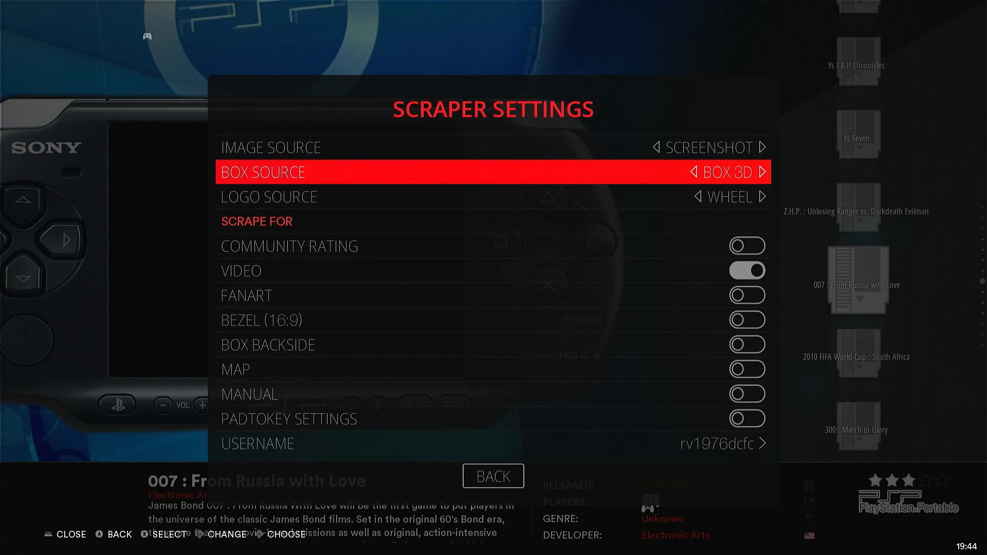
{"action": "key", "text": "Return"}
{"action": "key", "text": "Return"}
{"action": "key", "text": "Down"}
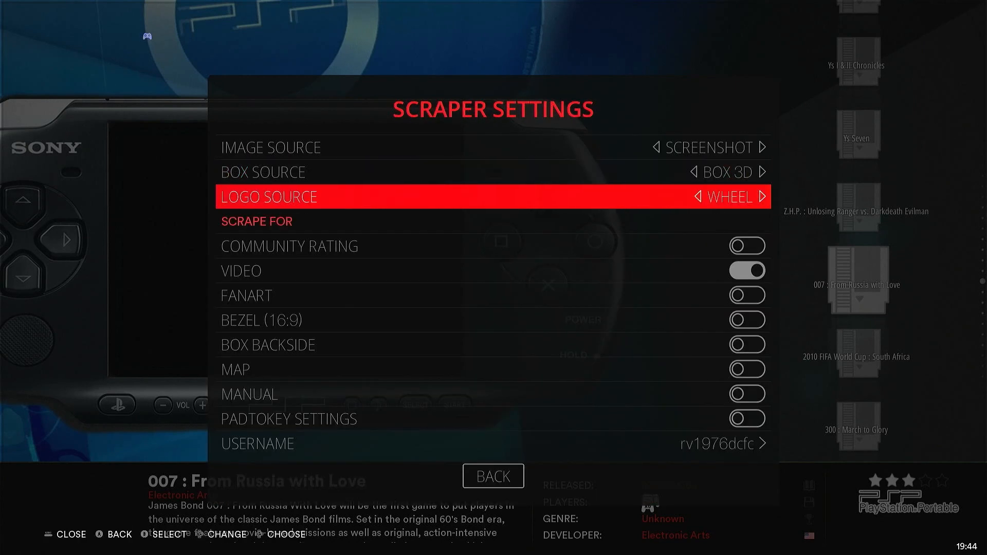
{"action": "key", "text": "Return"}
{"action": "key", "text": "Down"}
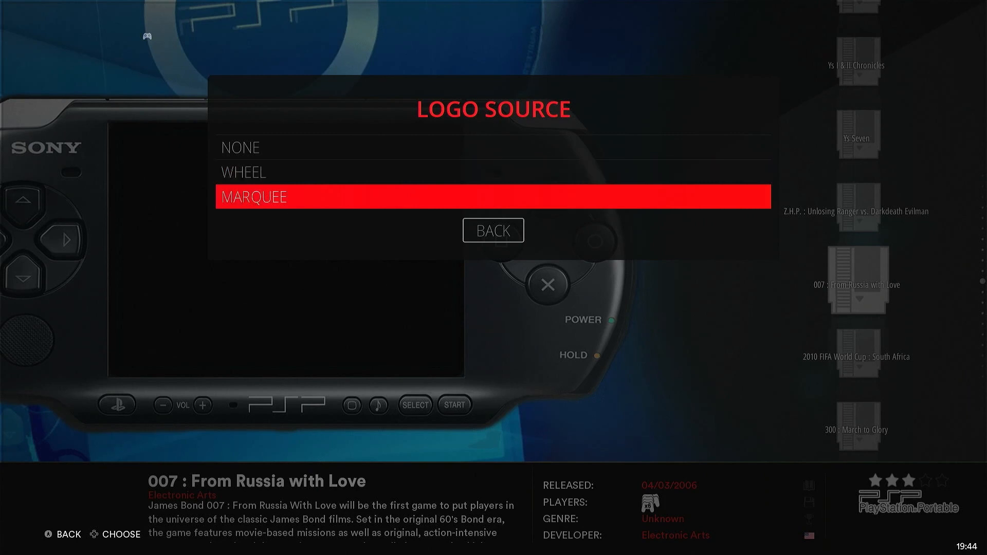
{"action": "key", "text": "Up"}
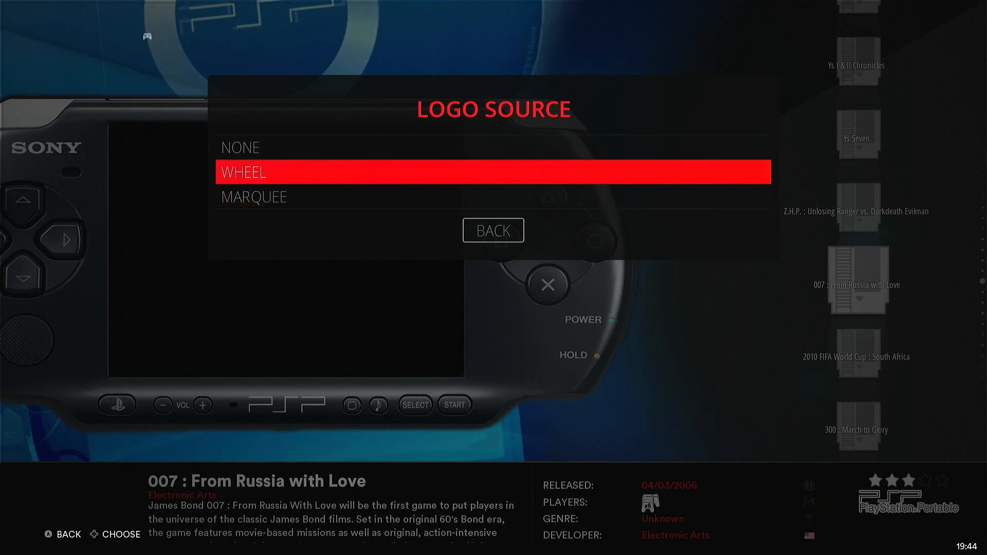
{"action": "key", "text": "Return"}
Step: Examine which media types are enabled under Scrape For, from community rating to Padtokey settings, and return to the Scraper options
{"action": "key", "text": "Down"}
{"action": "key", "text": "Down"}
{"action": "key", "text": "Down"}
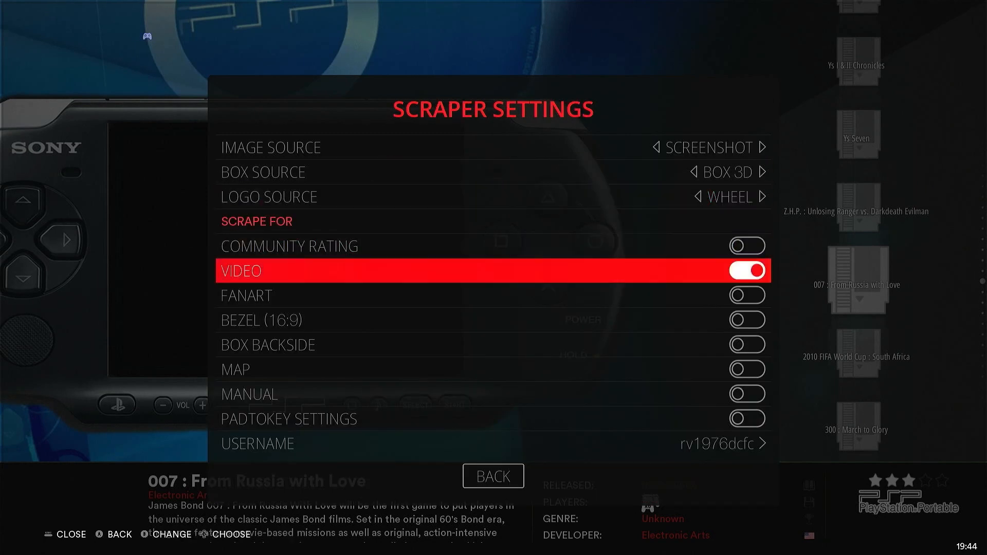
{"action": "key", "text": "Down"}
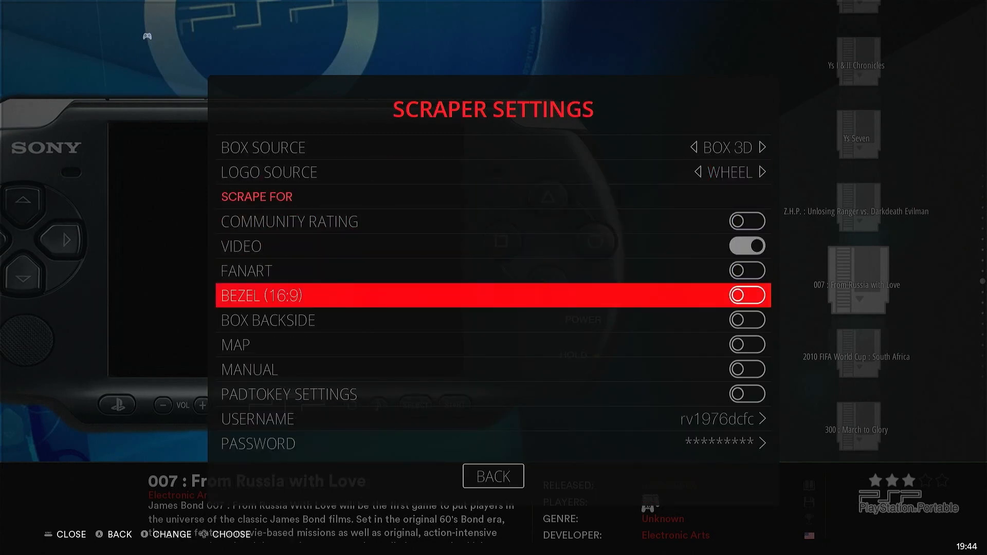
{"action": "key", "text": "Down"}
{"action": "key", "text": "Down"}
{"action": "key", "text": "Down"}
{"action": "key", "text": "Down"}
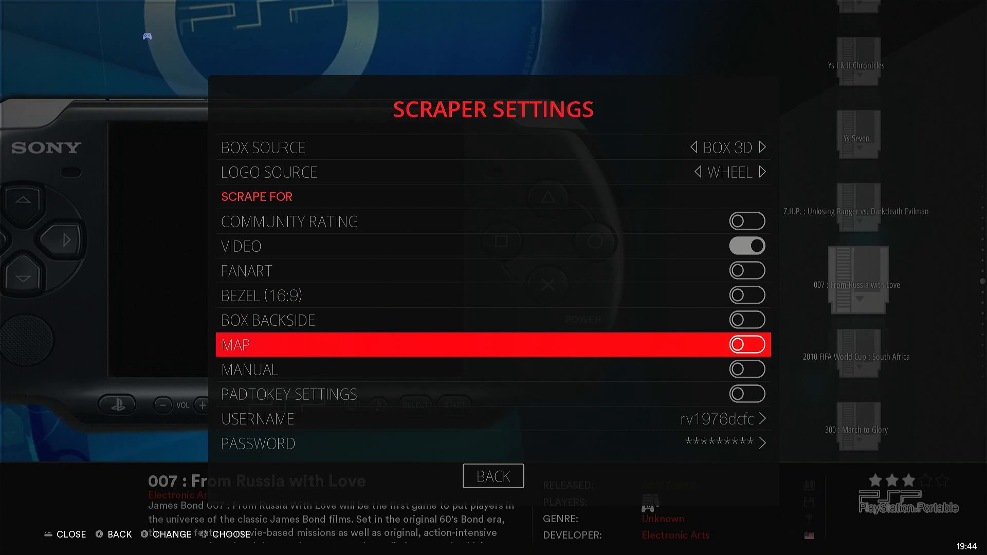
{"action": "key", "text": "Up"}
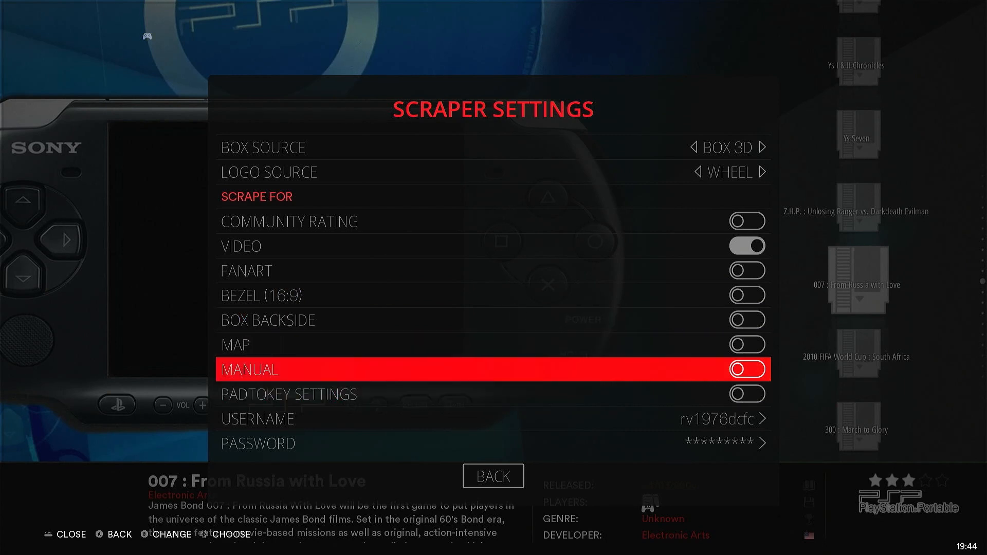
{"action": "key", "text": "Up"}
{"action": "key", "text": "Up"}
{"action": "key", "text": "Up"}
{"action": "key", "text": "Up"}
{"action": "key", "text": "Up"}
{"action": "key", "text": "Up"}
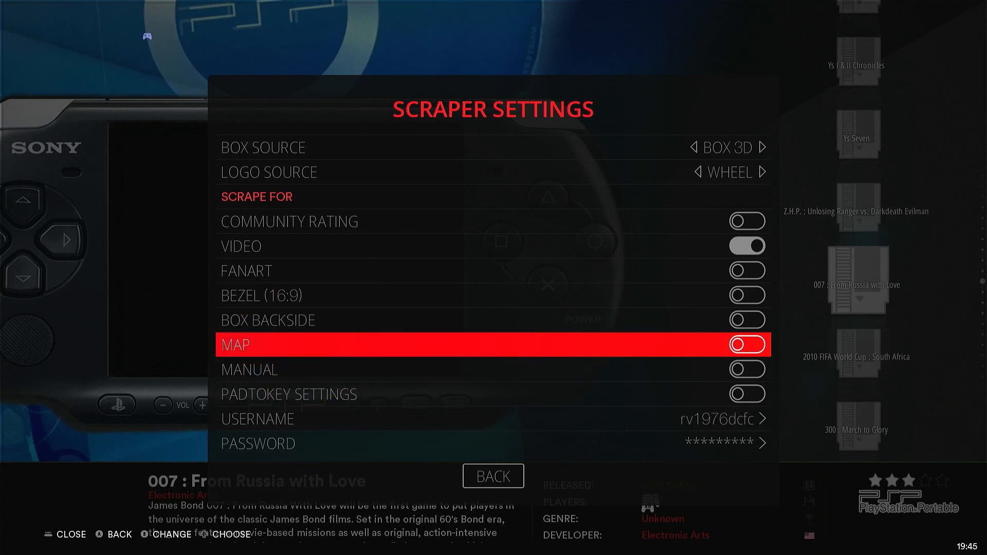
{"action": "key", "text": "Up"}
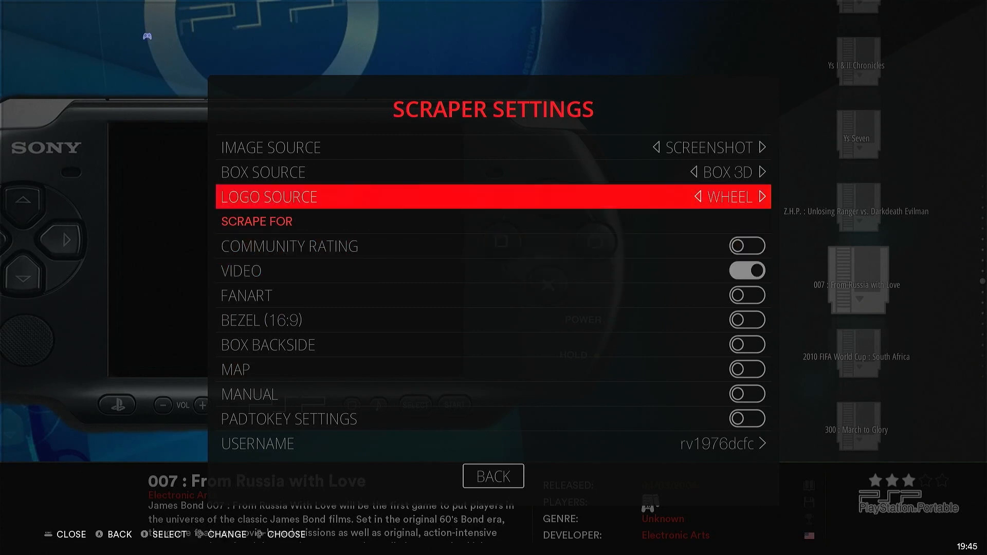
{"action": "key", "text": "Up"}
{"action": "key", "text": "Up"}
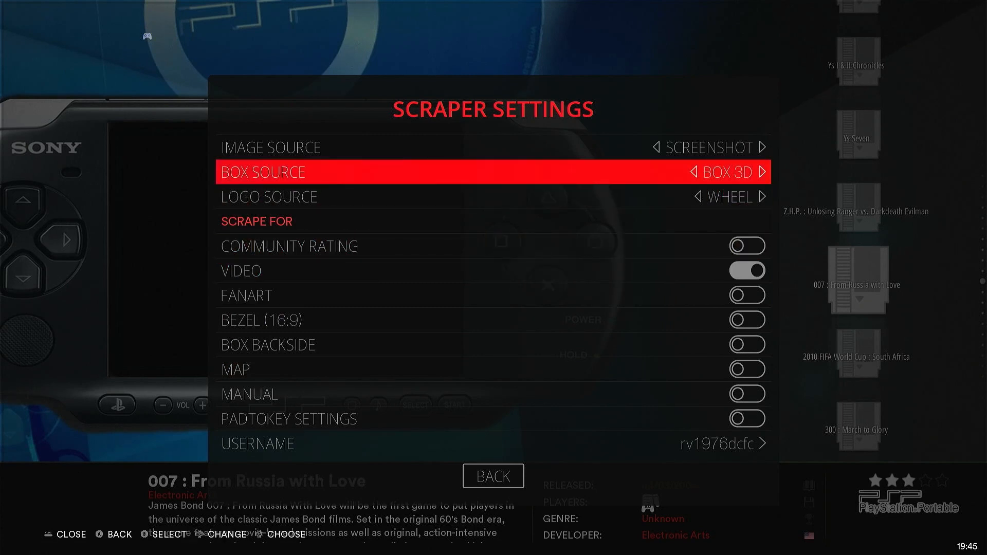
{"action": "key", "text": "Down"}
{"action": "key", "text": "Down"}
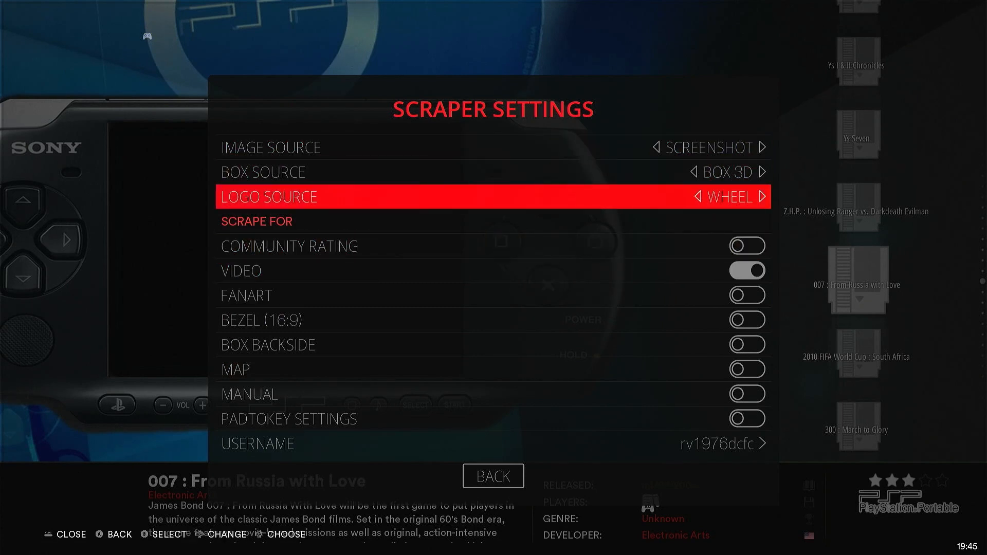
{"action": "key", "text": "Down"}
{"action": "key", "text": "Down"}
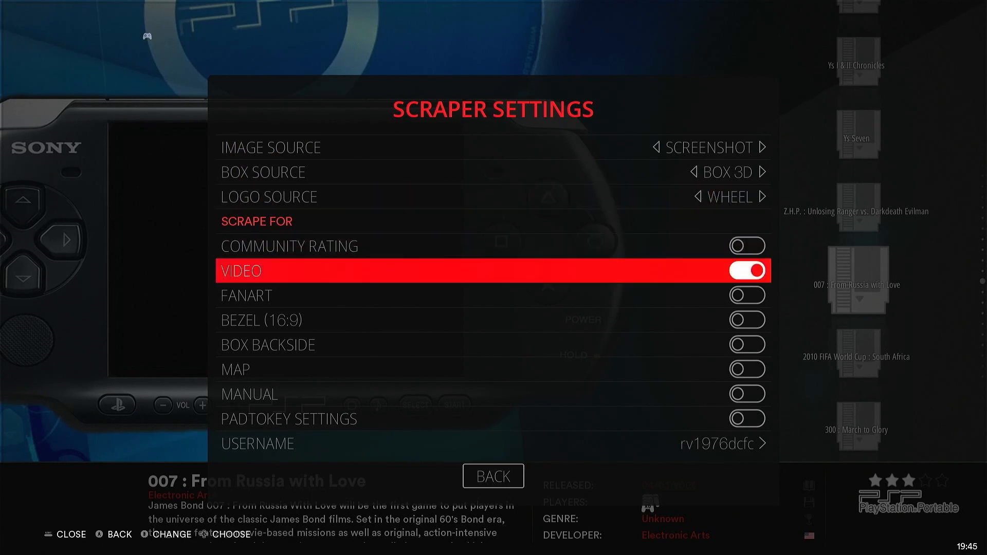
{"action": "key", "text": "BackSpace"}
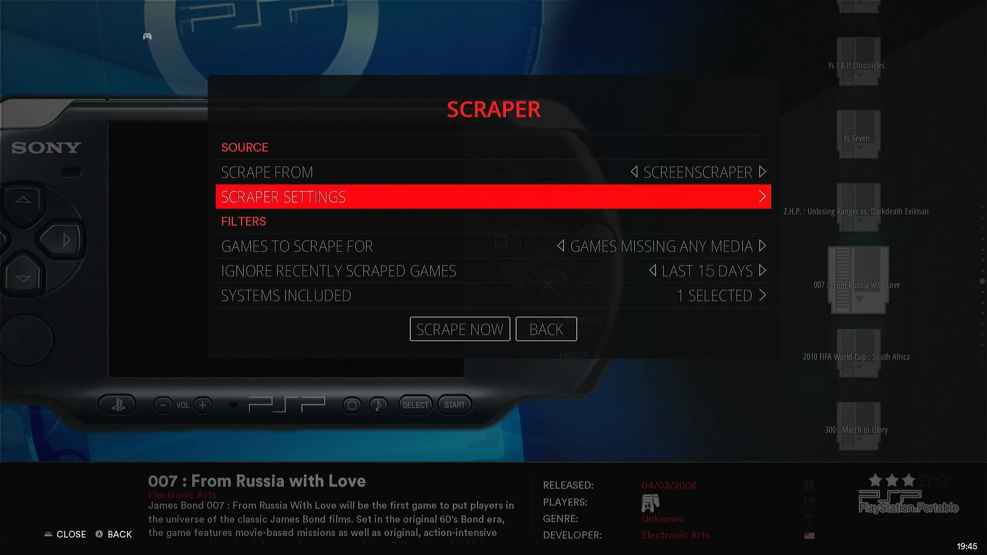
Step: Set the games to scrape for to Games Missing Any Media
{"action": "key", "text": "Down"}
{"action": "key", "text": "Return"}
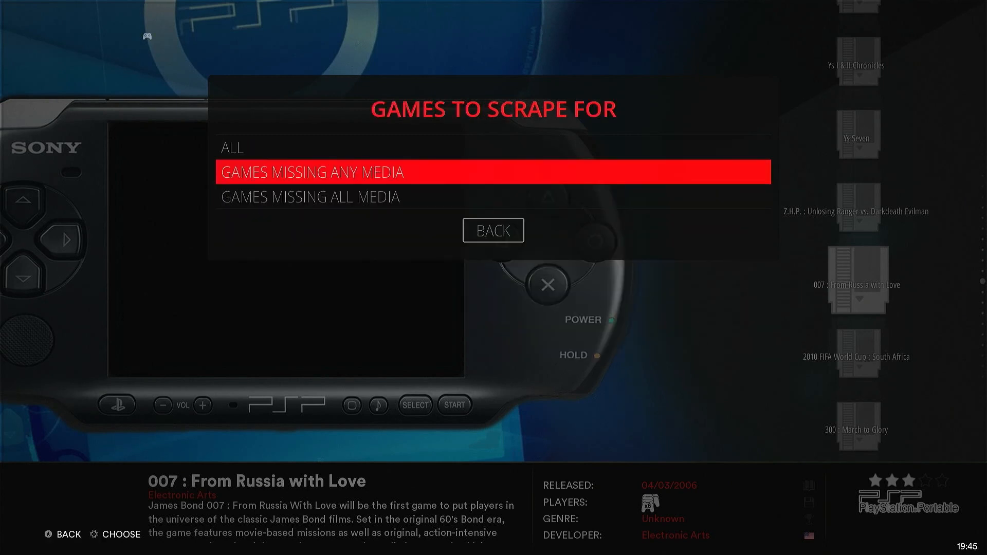
{"action": "key", "text": "Down"}
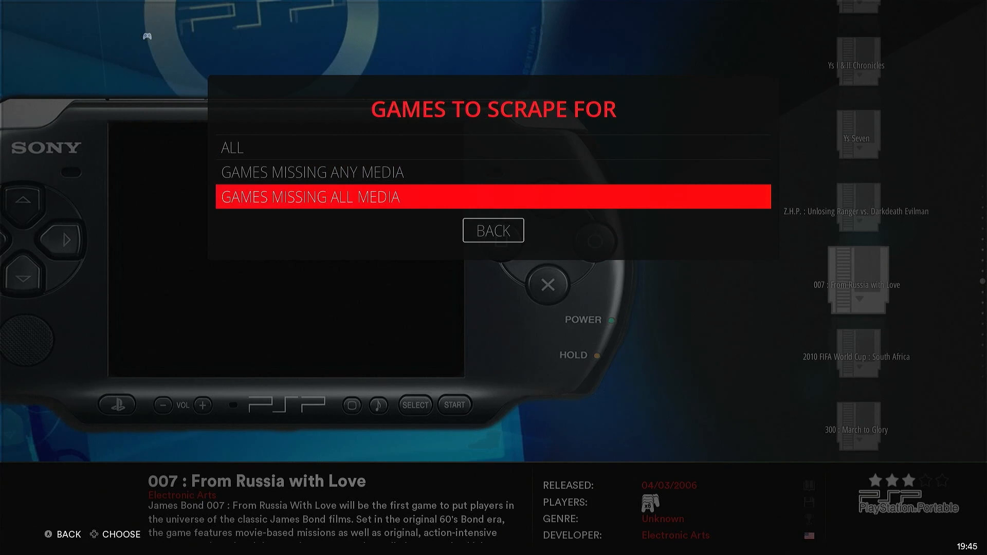
{"action": "key", "text": "Up"}
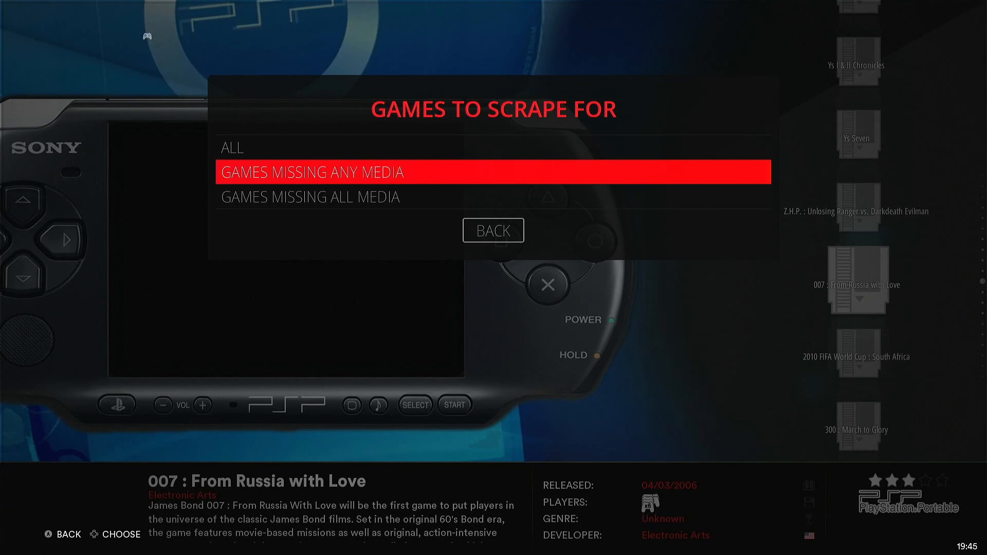
{"action": "key", "text": "Return"}
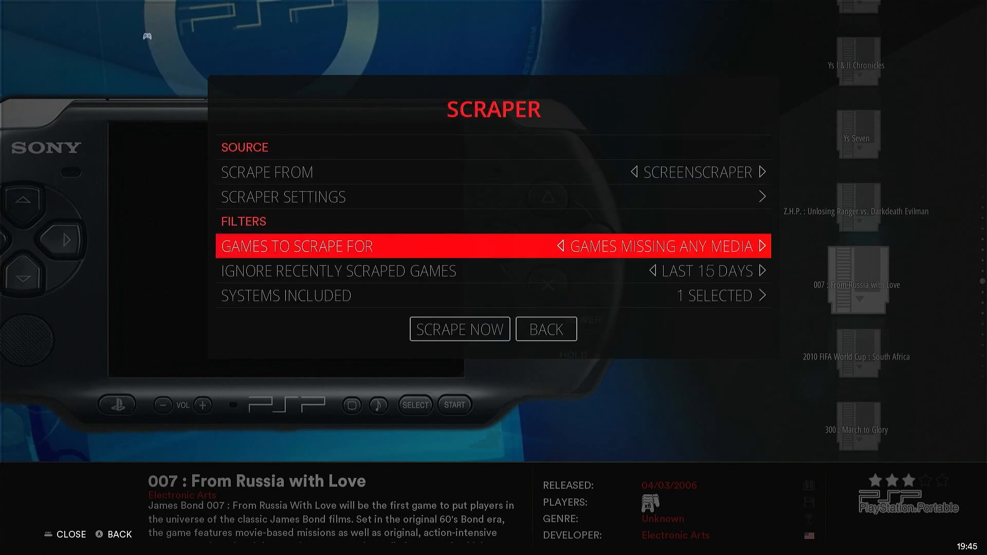
Step: Examine the time ranges offered for ignoring recently scraped games, and leave the list without choosing another one
{"action": "key", "text": "Down"}
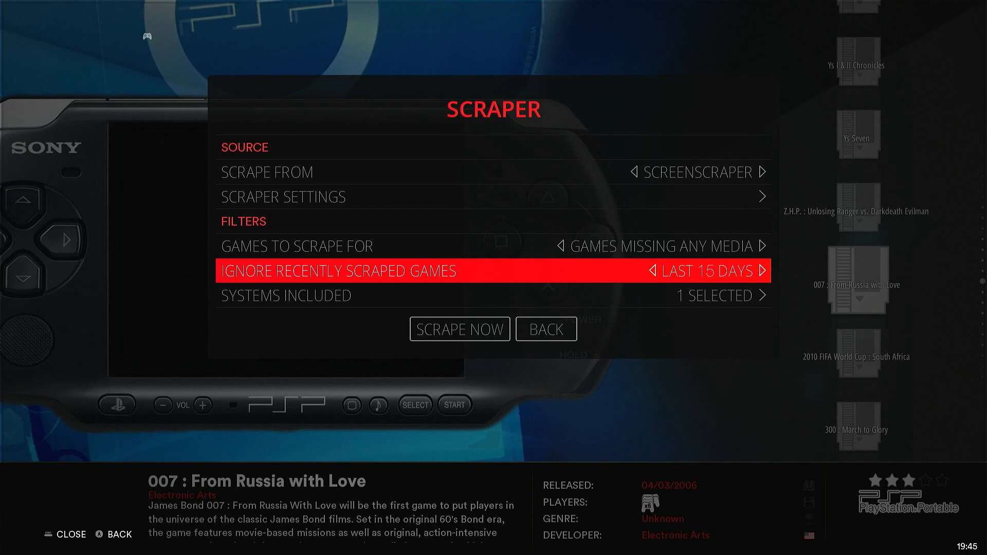
{"action": "key", "text": "Return"}
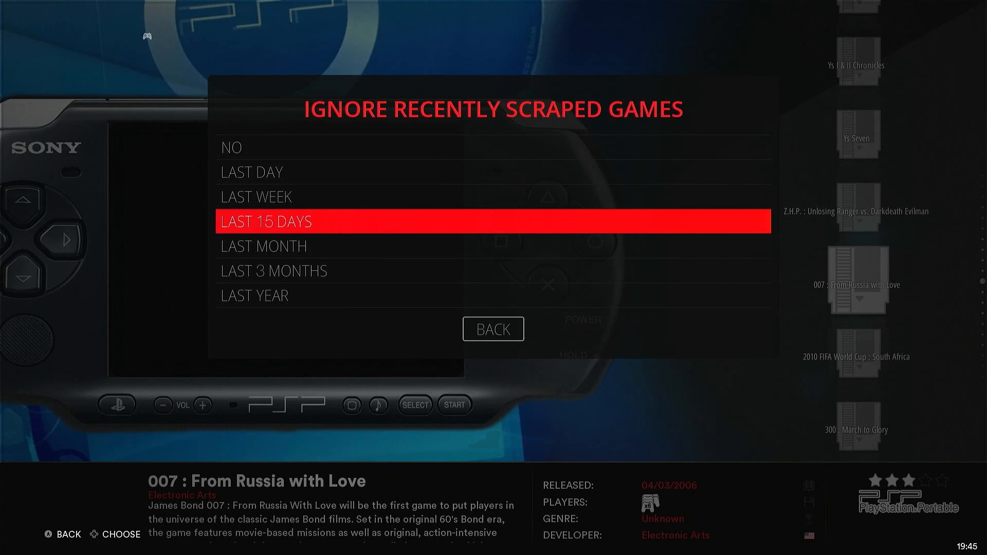
{"action": "key", "text": "Down"}
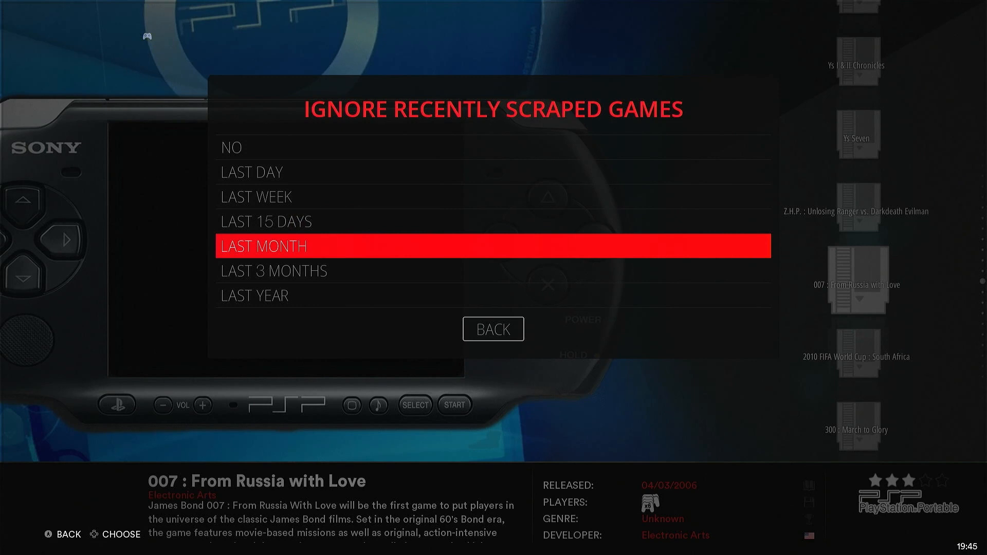
{"action": "key", "text": "Up"}
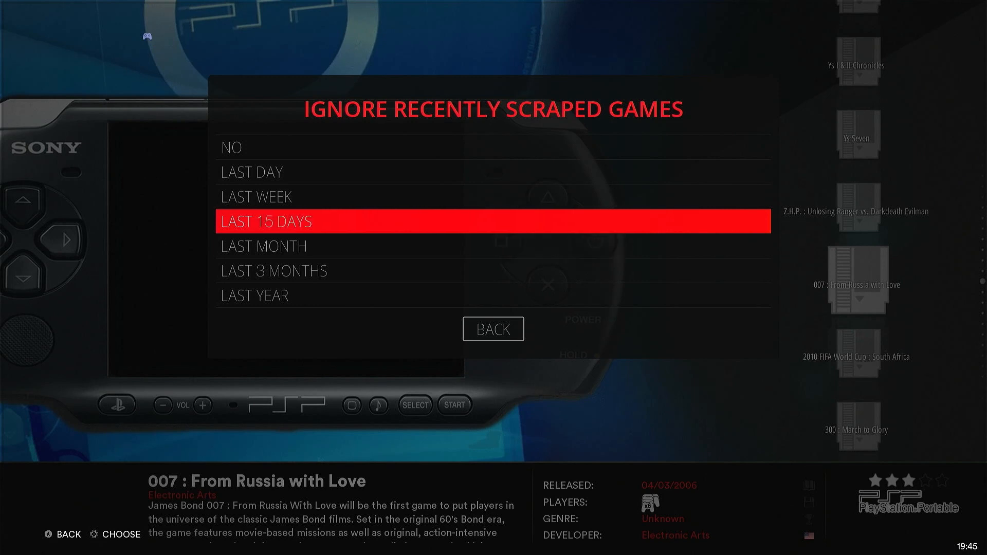
{"action": "key", "text": "Up"}
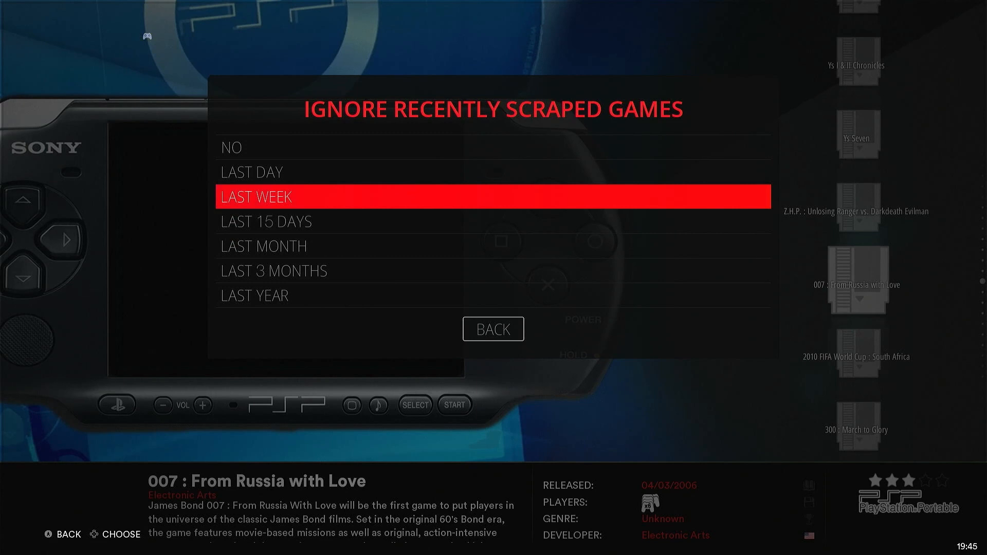
{"action": "key", "text": "Up"}
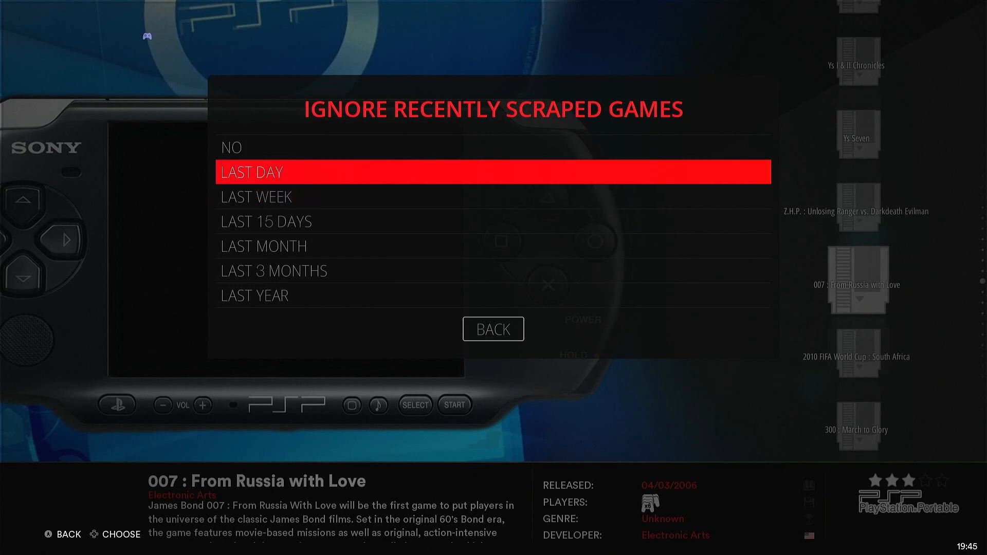
{"action": "key", "text": "Up"}
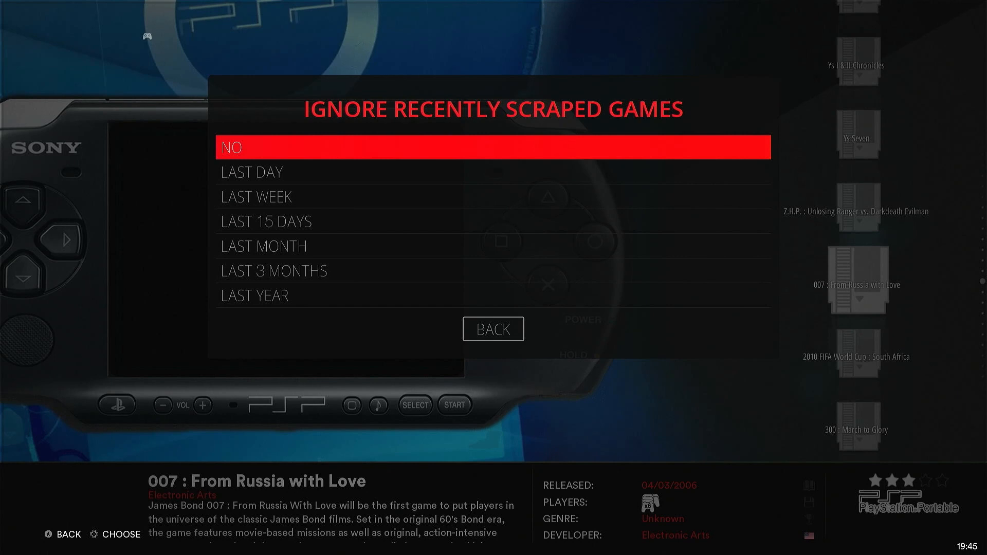
{"action": "key", "text": "Escape"}
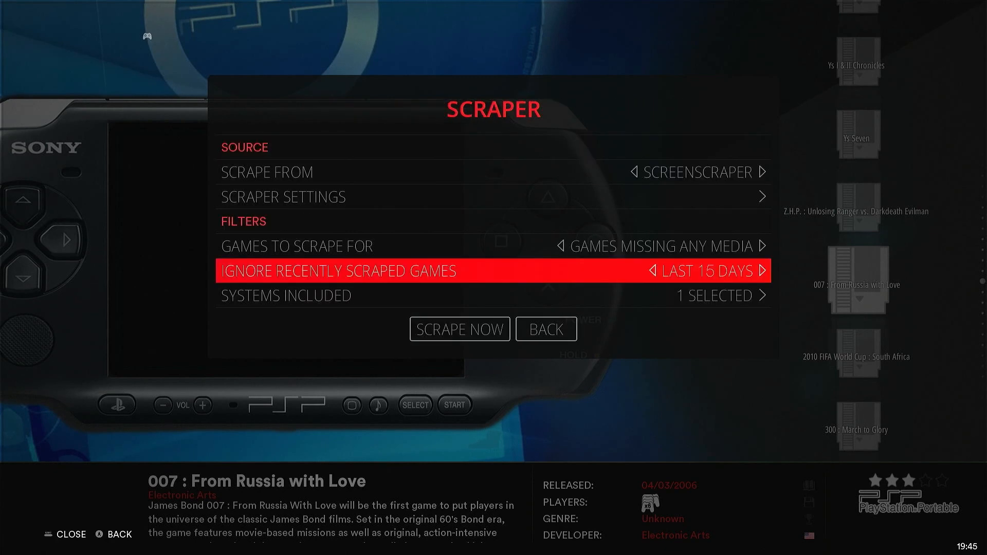
Step: Examine which systems are included in the scrape, and leave the list without changing the selection
{"action": "key", "text": "Down"}
{"action": "key", "text": "Return"}
{"action": "key", "text": "Down"}
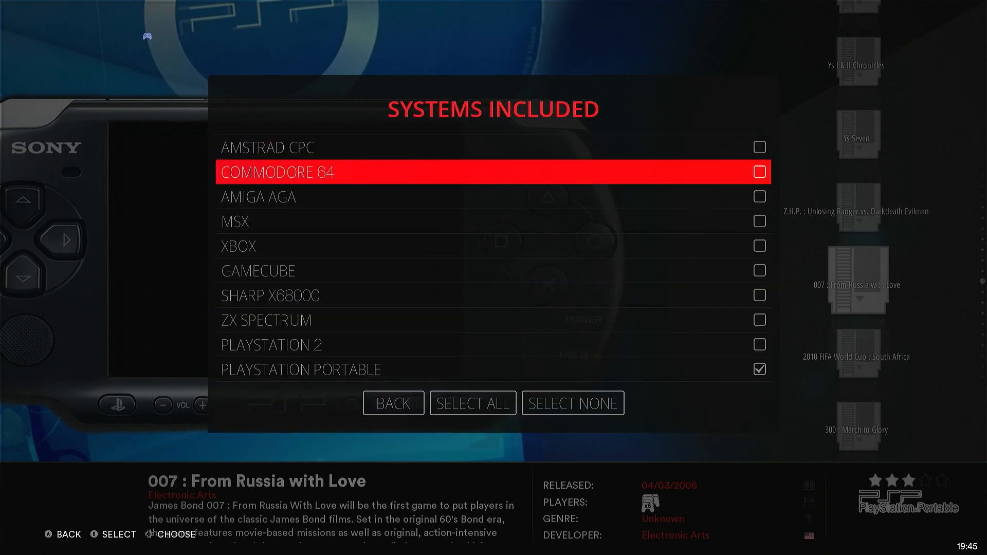
{"action": "key", "text": "Down"}
{"action": "key", "text": "Down"}
{"action": "key", "text": "Down"}
{"action": "key", "text": "Down"}
{"action": "key", "text": "Up"}
{"action": "key", "text": "Up"}
{"action": "key", "text": "Up"}
{"action": "key", "text": "Up"}
{"action": "key", "text": "Up"}
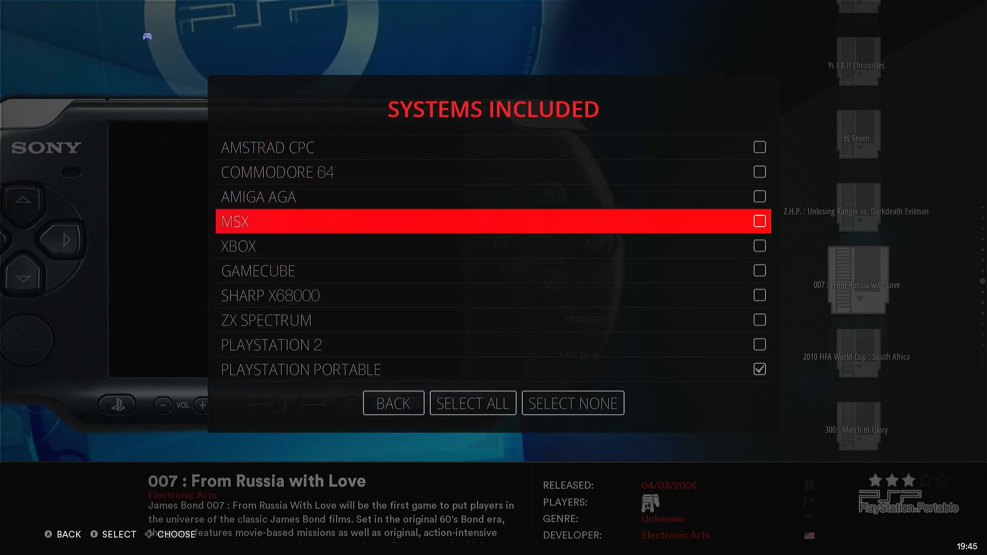
{"action": "key", "text": "Escape"}
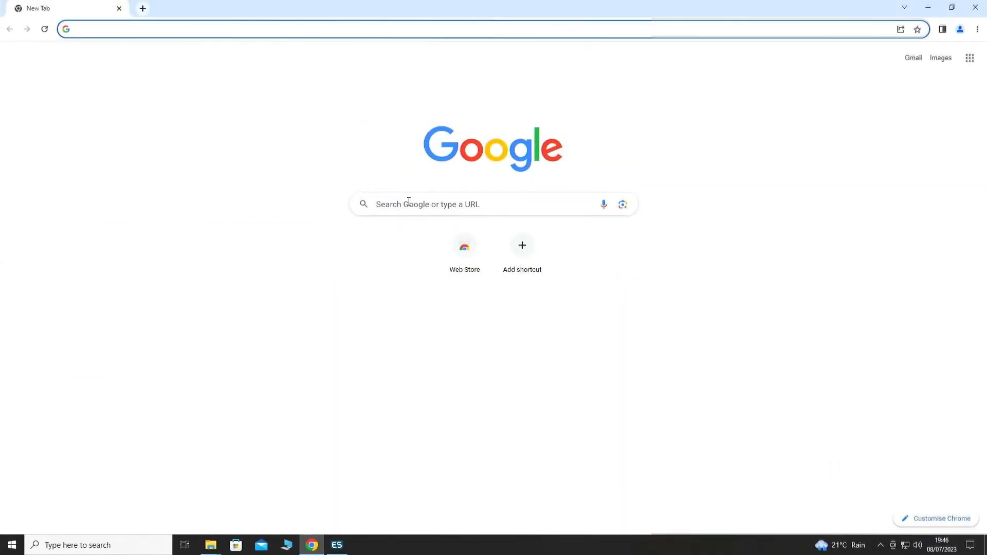
Step: Switch to Chrome, search Google for screenscraper, dismiss the settings notice, and open the screenscraper.fr website
{"action": "left_click", "coordinate": [409, 203]}
{"action": "type", "text": "scre"}
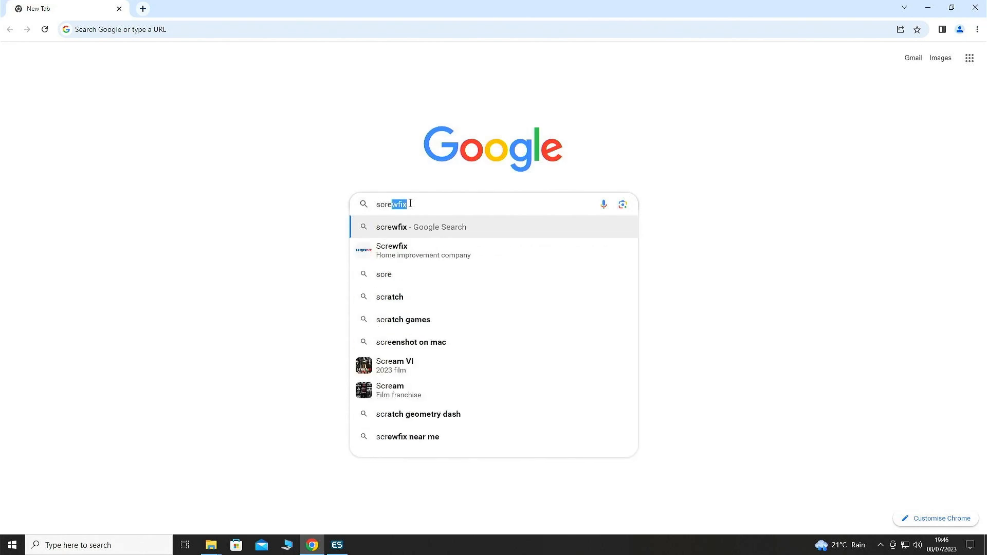
{"action": "type", "text": "enscra"}
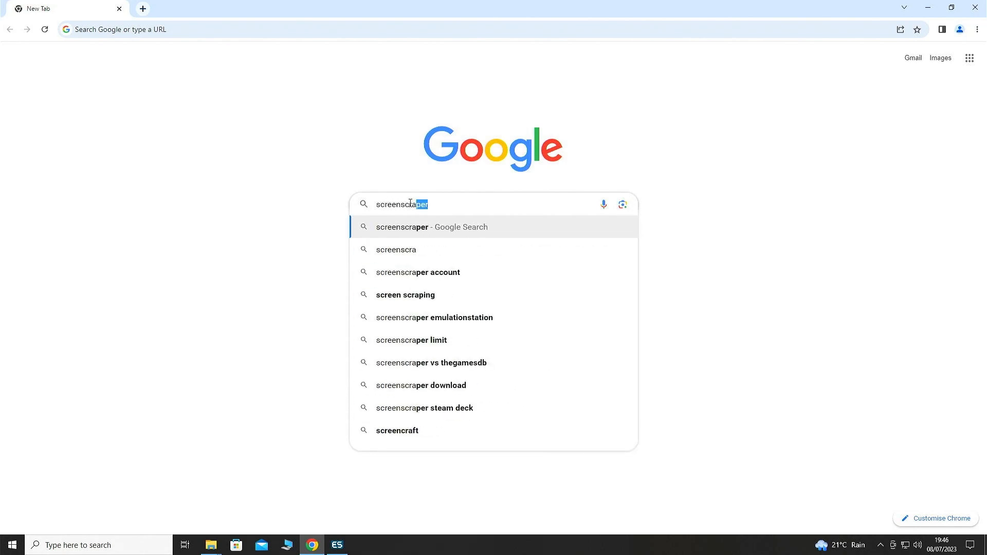
{"action": "type", "text": "per"}
{"action": "key", "text": "Return"}
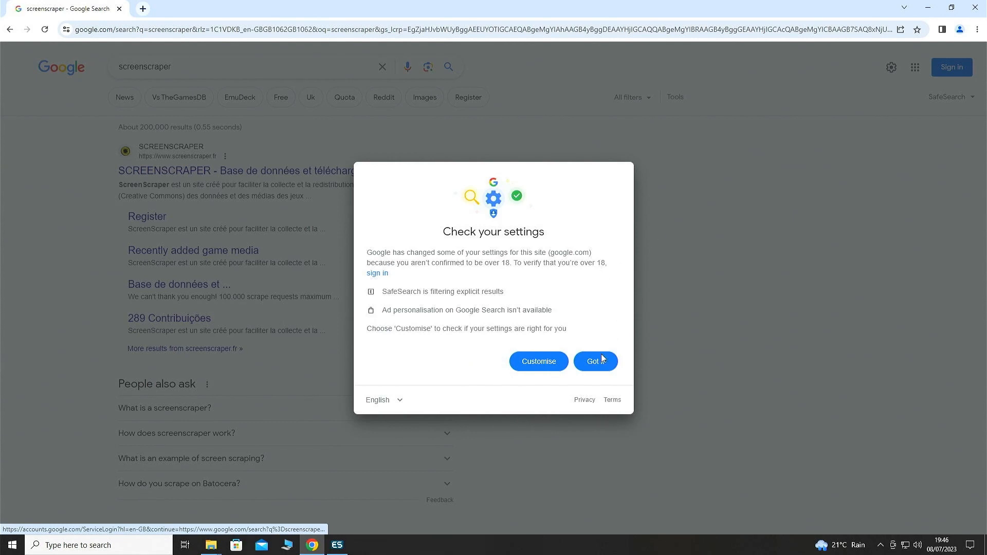
{"action": "left_click", "coordinate": [599, 356]}
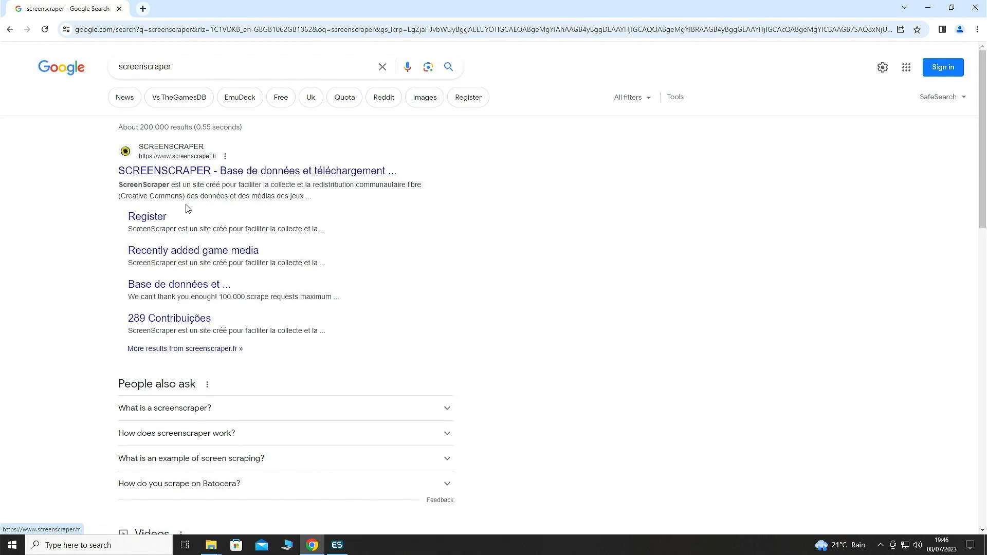
{"action": "left_click", "coordinate": [188, 172]}
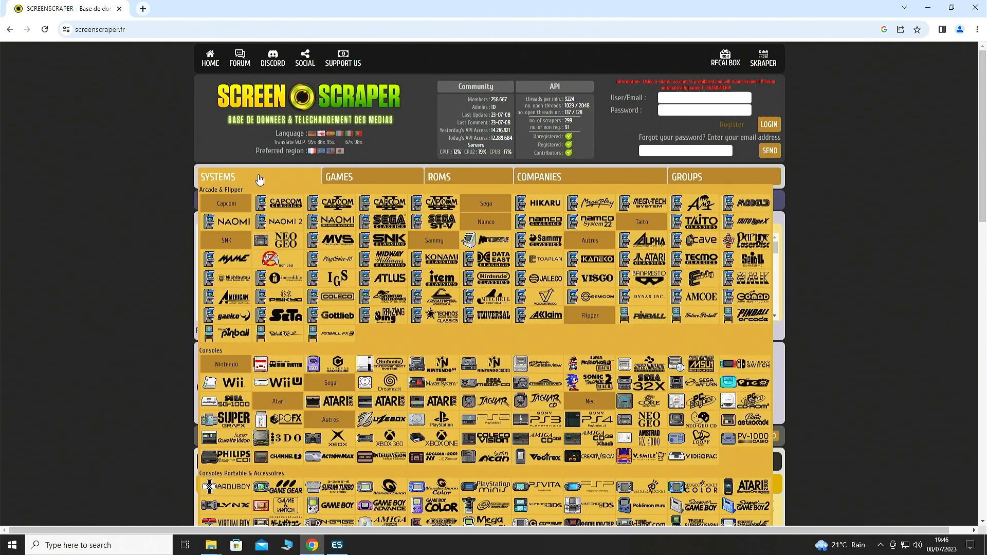
Step: Examine the ScreenScraper homepage, including its Systems and Games listings and the recently added media and metadata
{"action": "mouse_move", "coordinate": [525, 194]}
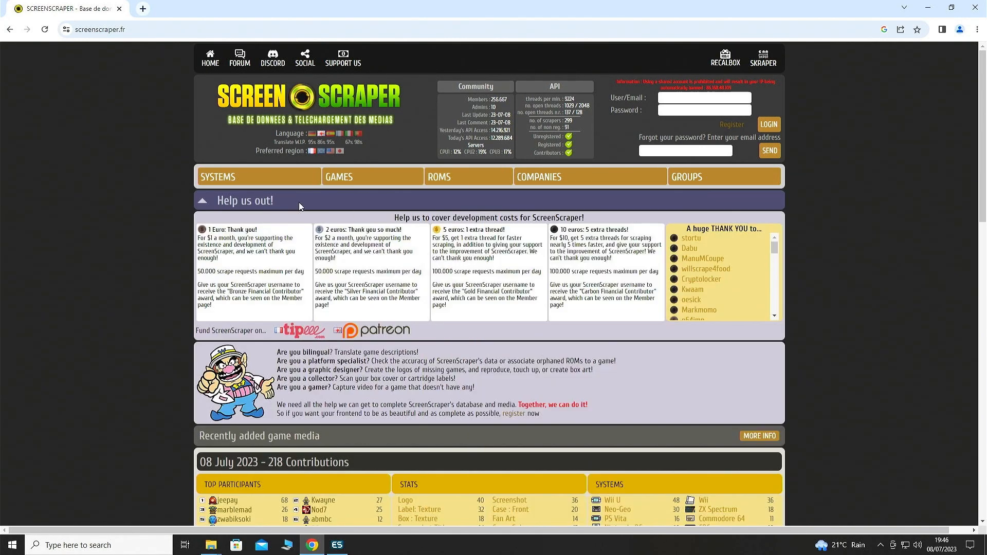
{"action": "mouse_move", "coordinate": [231, 177]}
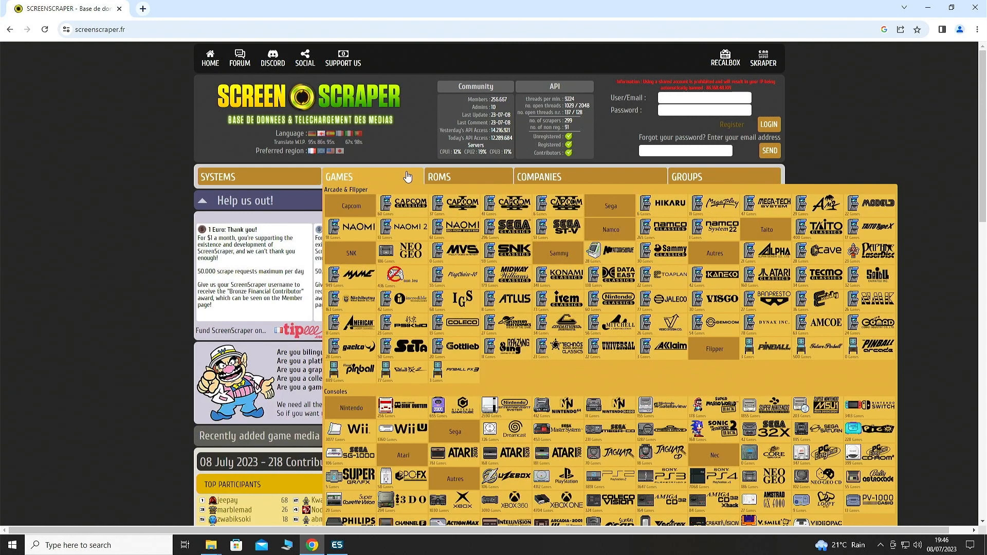
{"action": "mouse_move", "coordinate": [438, 177]}
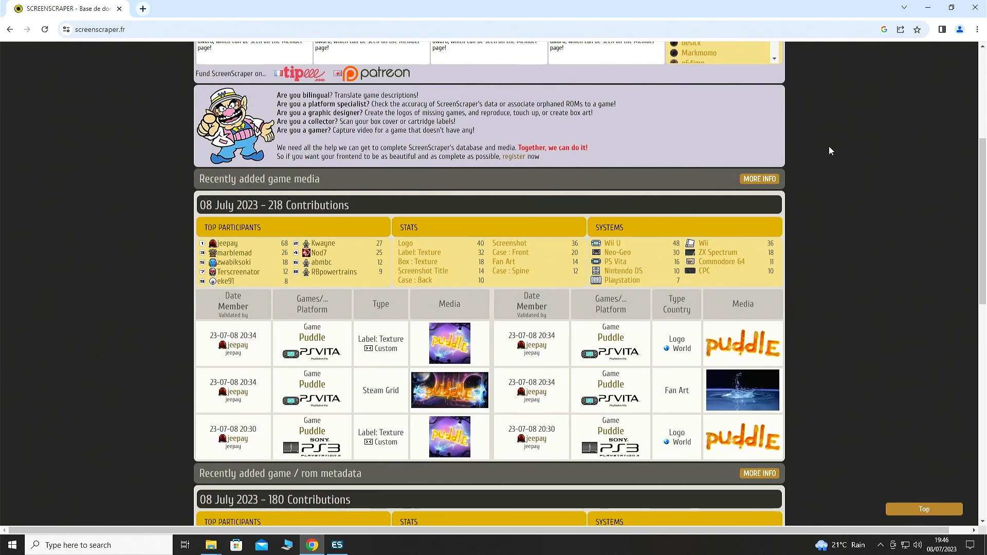
{"action": "scroll", "coordinate": [832, 150], "scroll_direction": "down", "scroll_amount": 2}
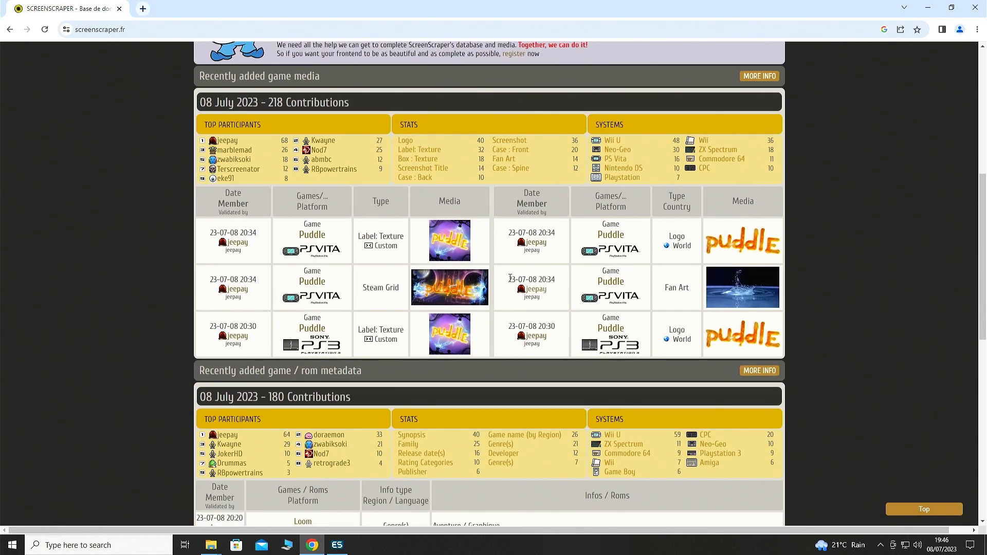
{"action": "scroll", "coordinate": [362, 274], "scroll_direction": "down", "scroll_amount": 4}
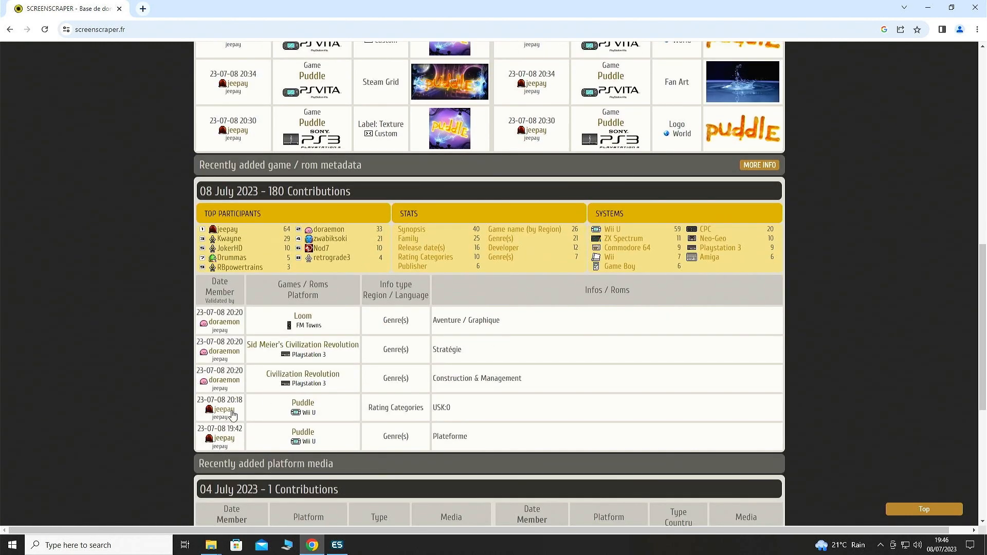
{"action": "scroll", "coordinate": [406, 301], "scroll_direction": "down", "scroll_amount": 5}
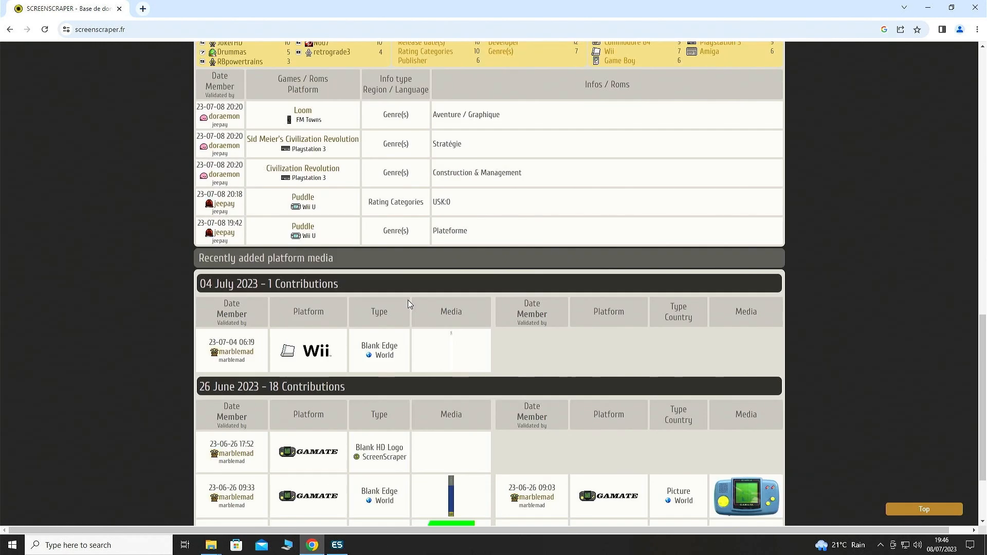
{"action": "scroll", "coordinate": [413, 305], "scroll_direction": "up", "scroll_amount": 3}
{"action": "scroll", "coordinate": [411, 305], "scroll_direction": "up", "scroll_amount": 13}
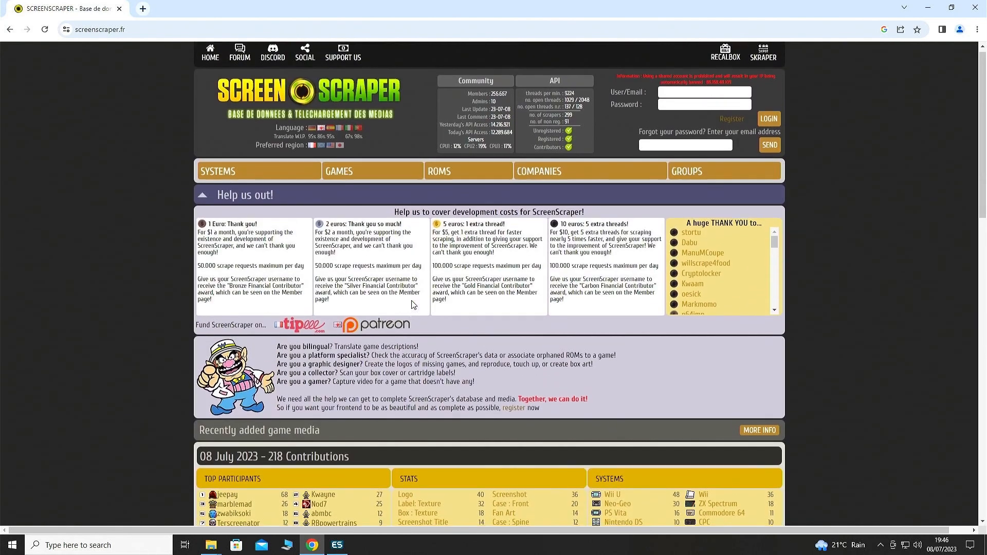
Step: Open ScreenScraper's Tipeee support page and examine the donation options and rewards
{"action": "left_click", "coordinate": [348, 59]}
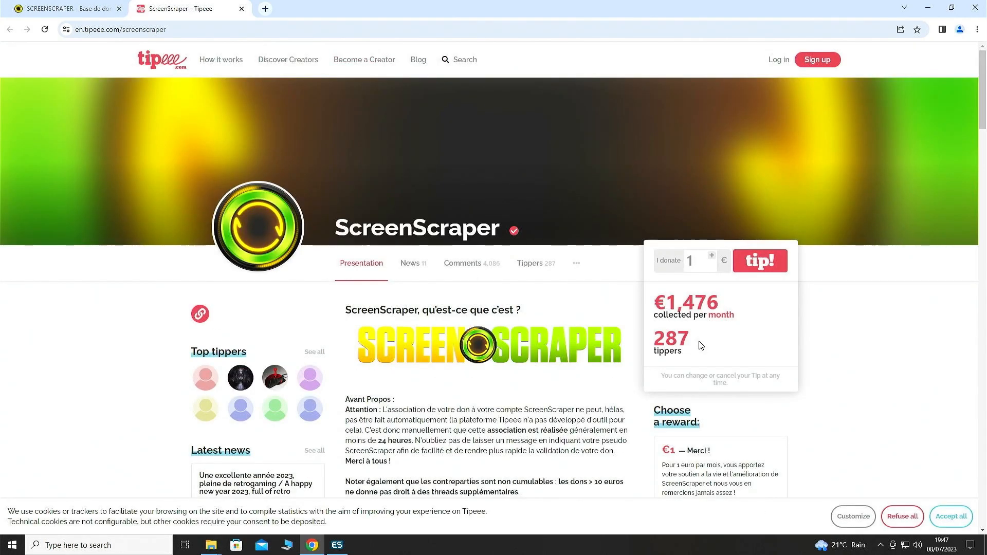
{"action": "scroll", "coordinate": [673, 345], "scroll_direction": "down", "scroll_amount": 5}
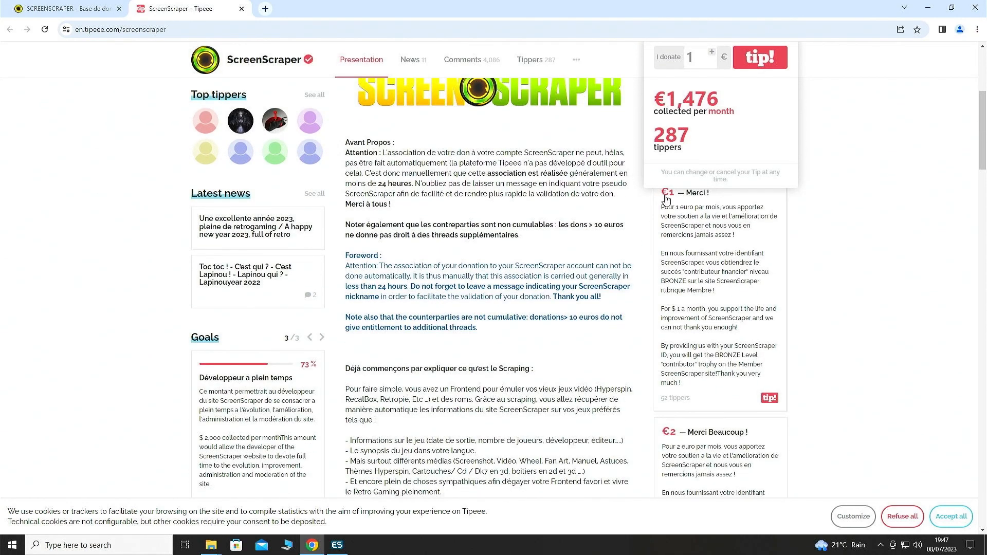
{"action": "scroll", "coordinate": [667, 199], "scroll_direction": "up", "scroll_amount": 1}
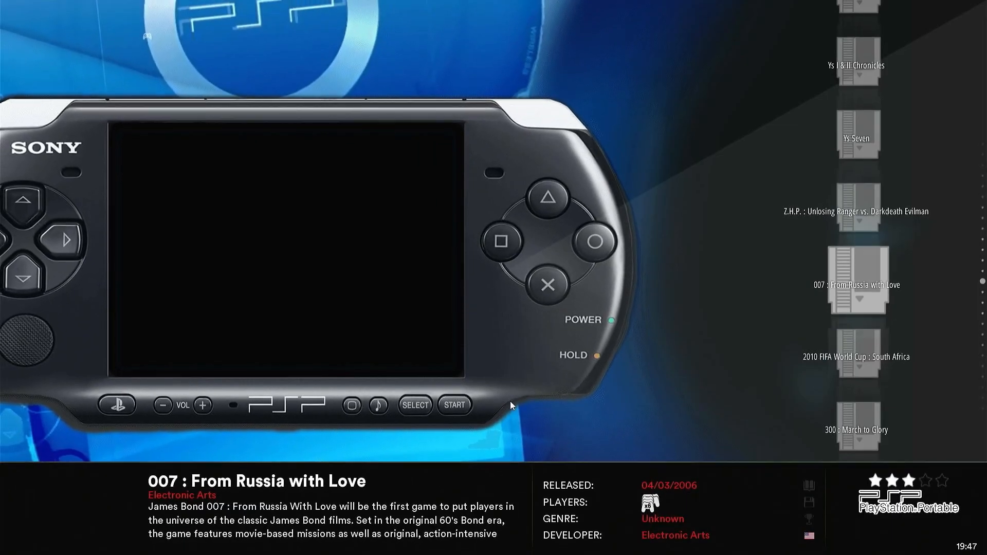
Step: Return to RetroBat, open the Scraper options, and start scraping with the current source and filters
{"action": "key", "text": "Escape"}
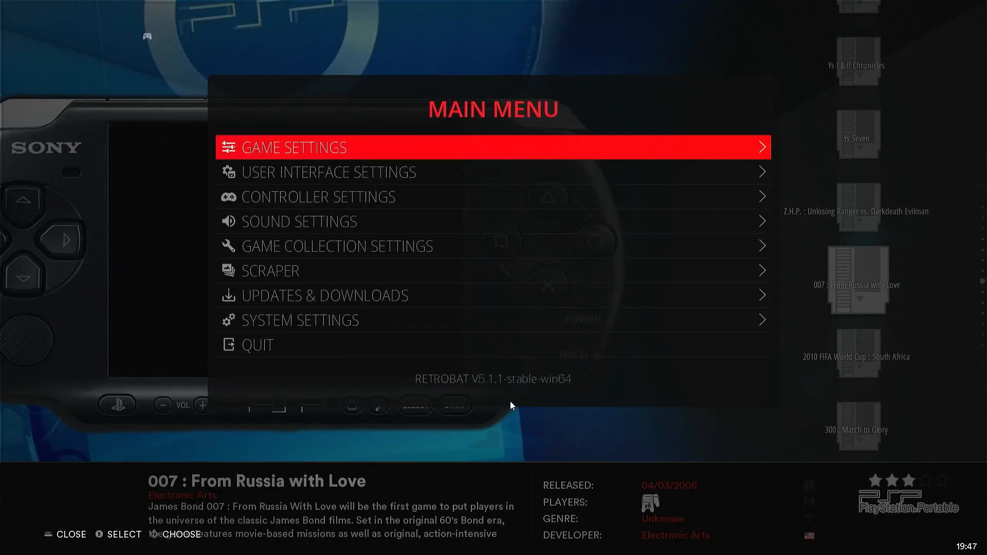
{"action": "key", "text": "Down"}
{"action": "key", "text": "Down"}
{"action": "key", "text": "Down"}
{"action": "key", "text": "Down"}
{"action": "key", "text": "Down"}
{"action": "key", "text": "Return"}
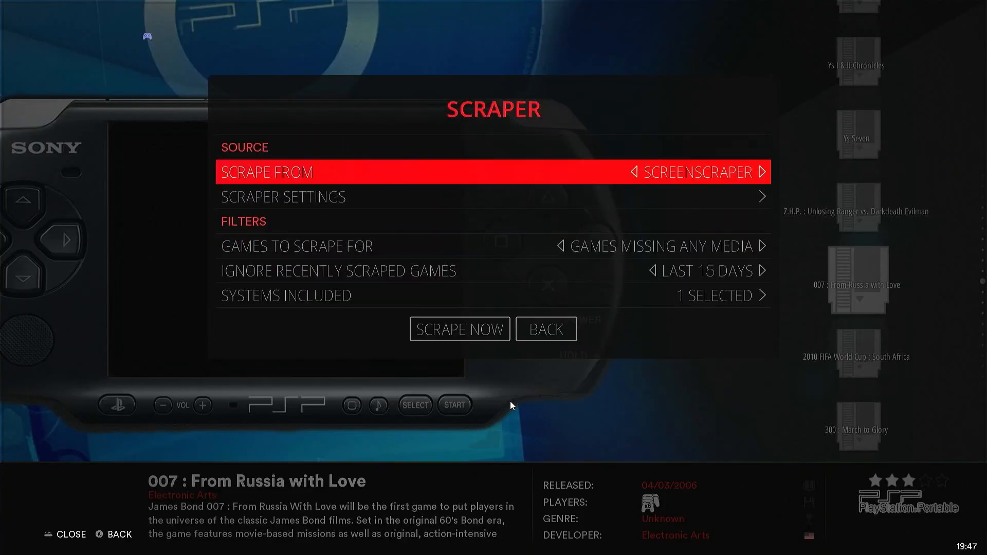
{"action": "key", "text": "Down"}
{"action": "key", "text": "Down"}
{"action": "key", "text": "Down"}
{"action": "key", "text": "Down"}
{"action": "key", "text": "Down"}
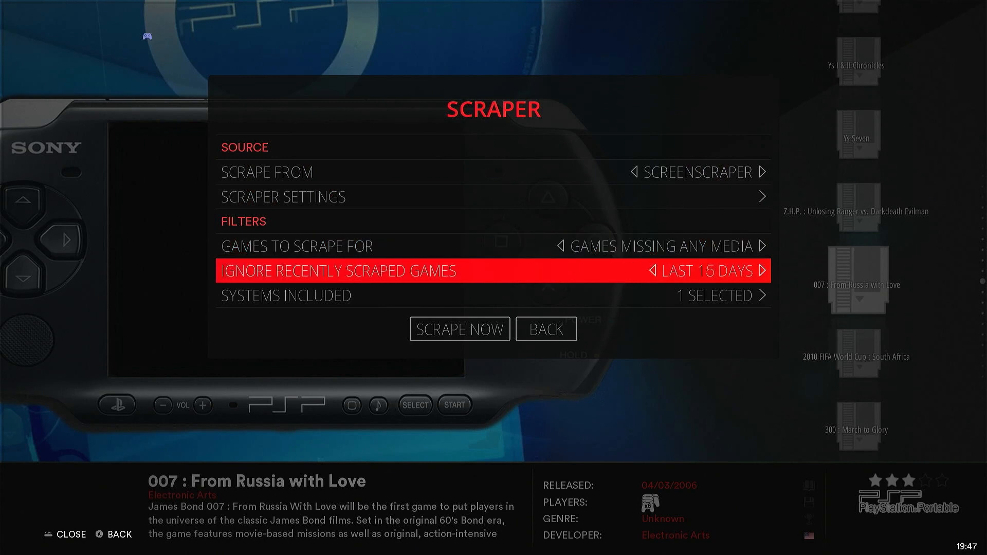
{"action": "key", "text": "Return"}
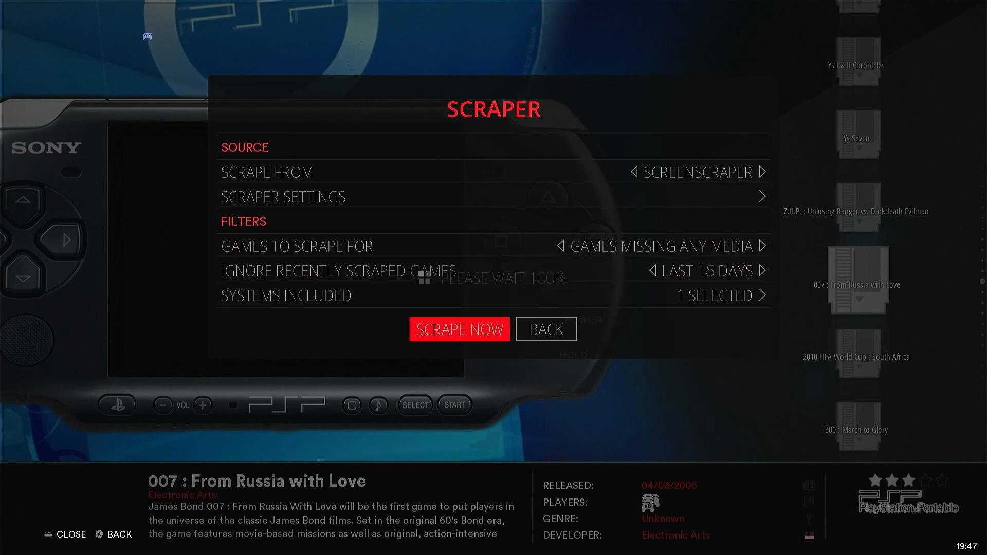
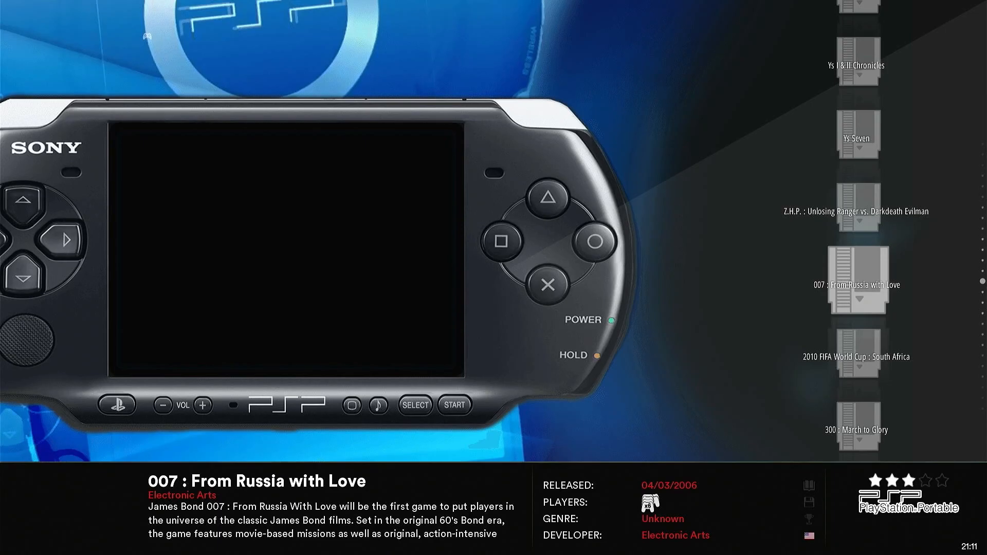
Step: Go back to the system selection and update the gamelists from the game settings
{"action": "key", "text": "Escape"}
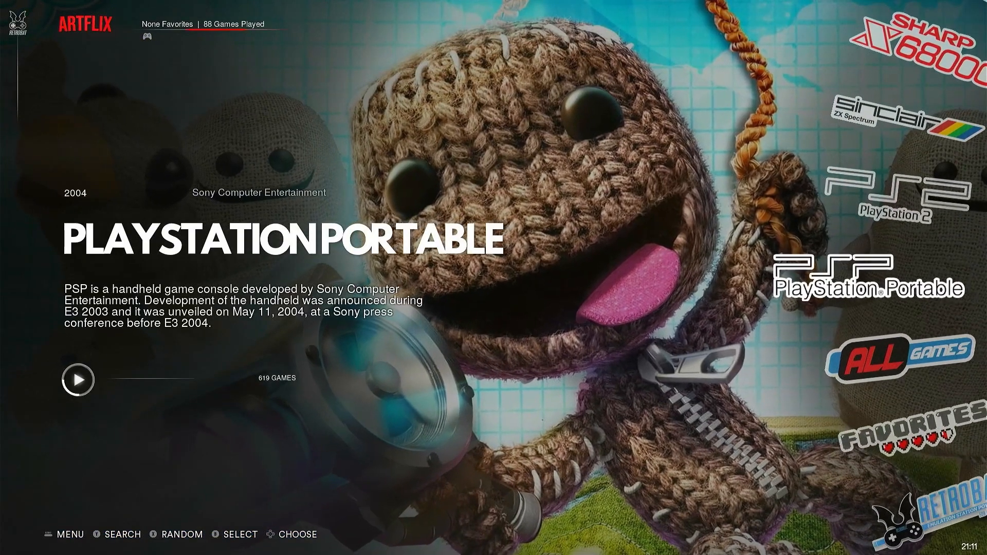
{"action": "key", "text": "Escape"}
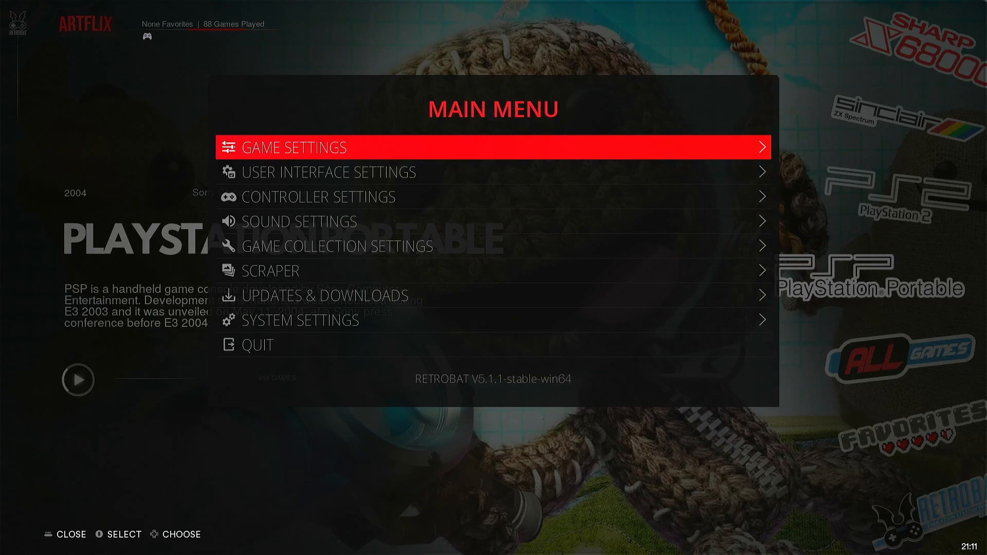
{"action": "key", "text": "Return"}
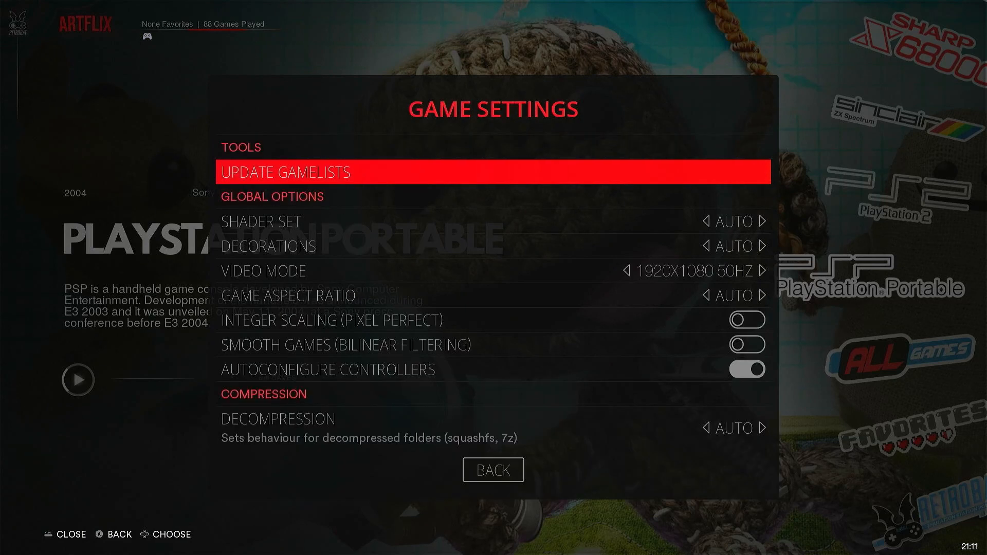
{"action": "key", "text": "Return"}
{"action": "key", "text": "Return"}
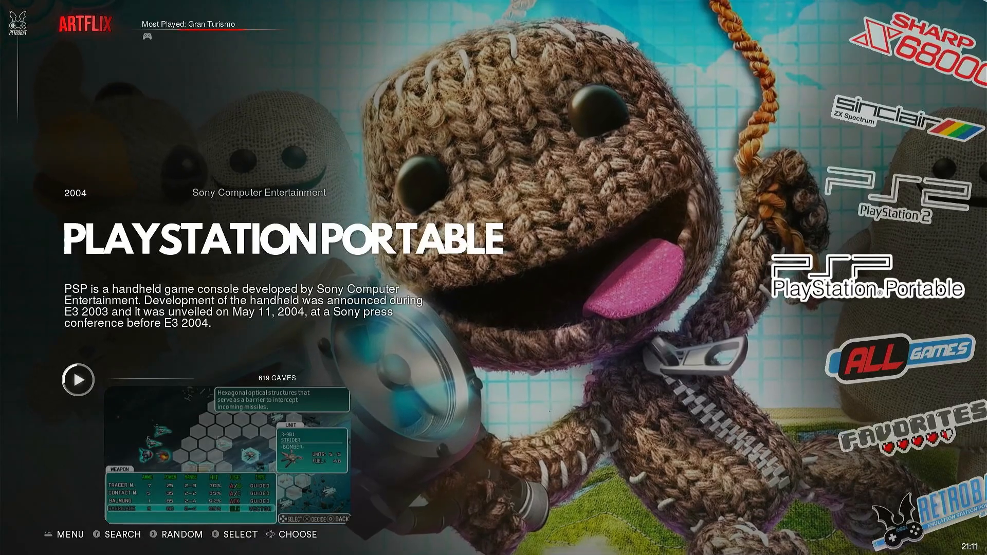
Step: Open the PlayStation Portable game list and browse down from 007: From Russia with Love to examine the scraped logos, box art and videos
{"action": "key", "text": "Return"}
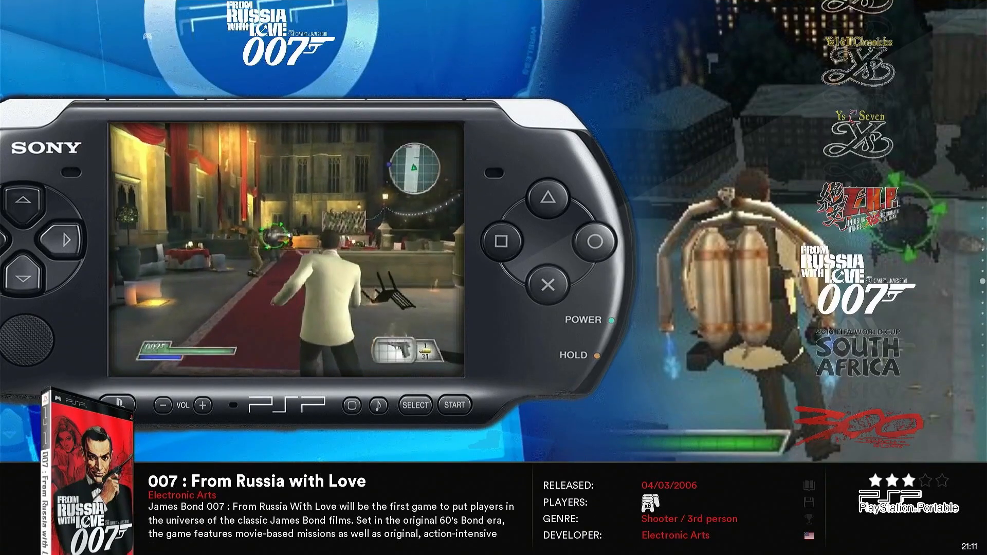
{"action": "key", "text": "Down"}
{"action": "key", "text": "Down"}
{"action": "key", "text": "Down"}
{"action": "key", "text": "Down"}
{"action": "key", "text": "Down"}
{"action": "key", "text": "Down"}
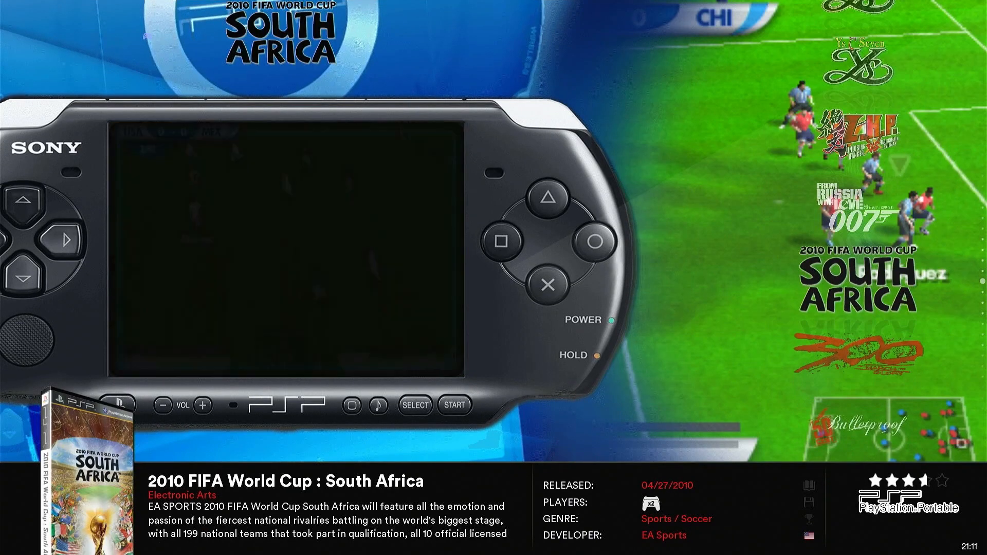
{"action": "key", "text": "Down"}
{"action": "key", "text": "Down"}
{"action": "key", "text": "Down"}
{"action": "key", "text": "Down"}
{"action": "key", "text": "Down"}
{"action": "key", "text": "Down"}
{"action": "key", "text": "Down"}
{"action": "key", "text": "Down"}
{"action": "key", "text": "Down"}
{"action": "key", "text": "Down"}
{"action": "key", "text": "Down"}
{"action": "key", "text": "Down"}
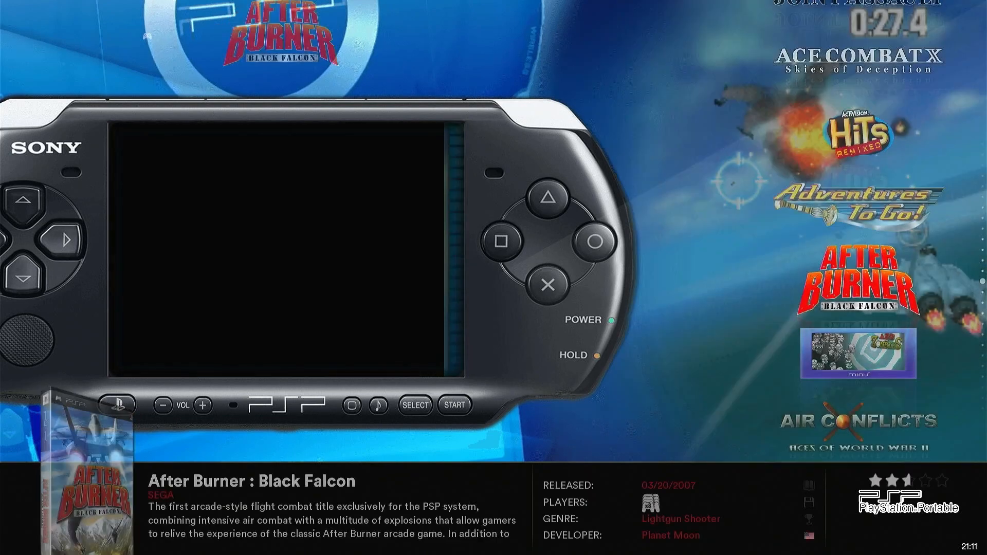
{"action": "key", "text": "Down"}
{"action": "key", "text": "Down"}
{"action": "key", "text": "Down"}
{"action": "key", "text": "Down"}
{"action": "key", "text": "Down"}
{"action": "key", "text": "Down"}
{"action": "key", "text": "Down"}
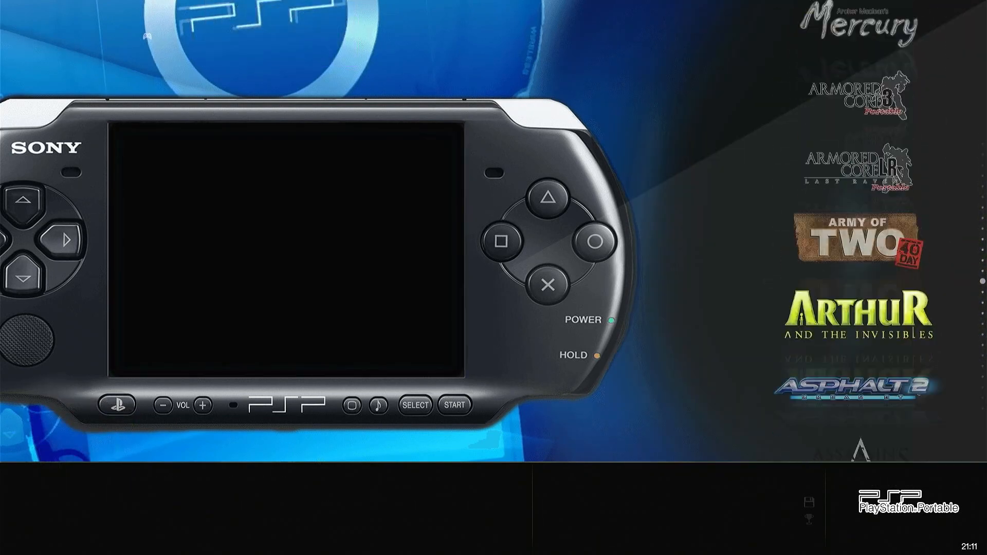
Step: Browse the PSP game list from Arthur and the Invisibles on to the titles around Brandish: The Dark Revenant
{"action": "key", "text": "Down"}
{"action": "key", "text": "Down"}
{"action": "key", "text": "Down"}
{"action": "key", "text": "Down"}
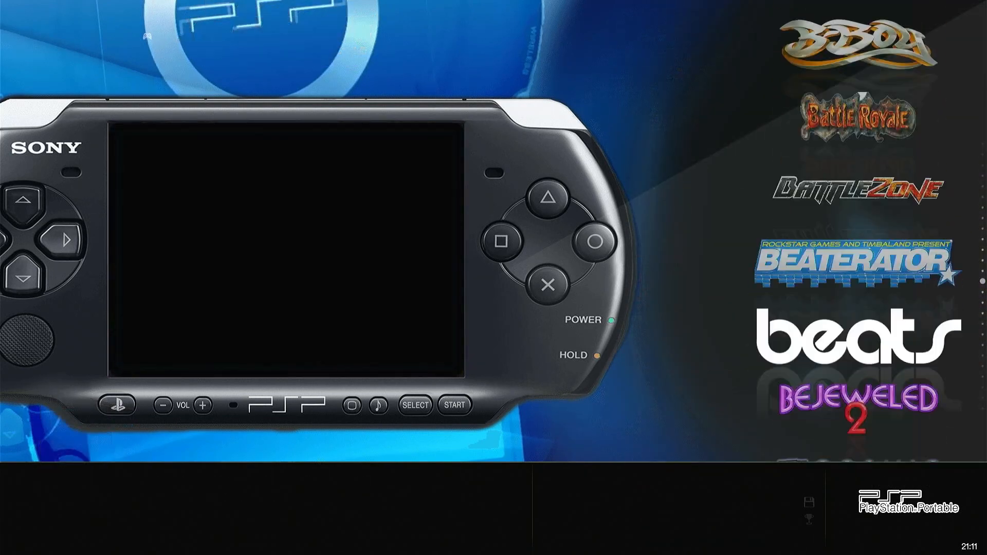
{"action": "key", "text": "Down"}
{"action": "key", "text": "Down"}
{"action": "key", "text": "Down"}
{"action": "key", "text": "Down"}
{"action": "key", "text": "Down"}
{"action": "key", "text": "Down"}
{"action": "key", "text": "Down"}
{"action": "key", "text": "Down"}
{"action": "key", "text": "Down"}
{"action": "key", "text": "Down"}
{"action": "key", "text": "Down"}
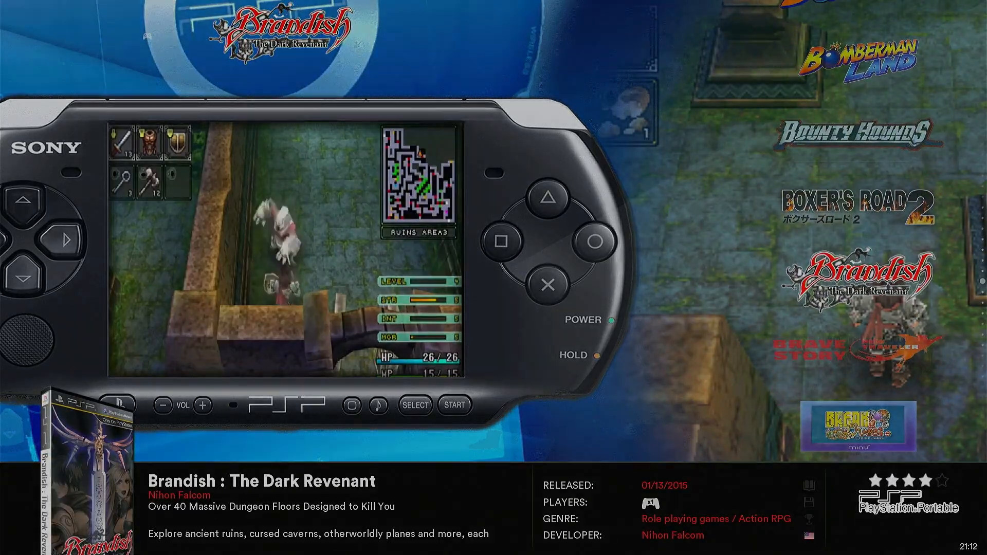
{"action": "key", "text": "Up"}
{"action": "key", "text": "Up"}
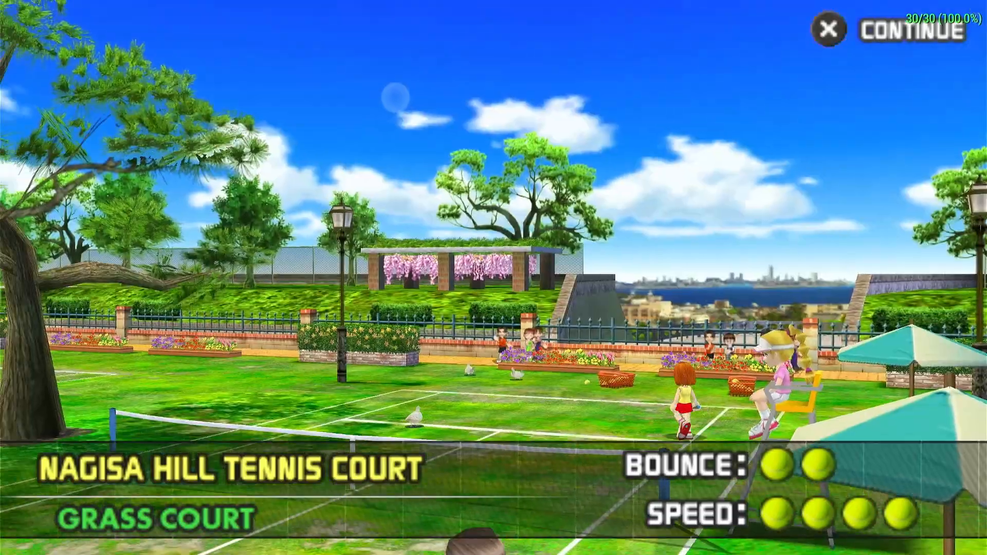
Step: Continue past the Nagisa Hill Tennis Court introduction and proceed through the coin toss
{"action": "key", "text": "z"}
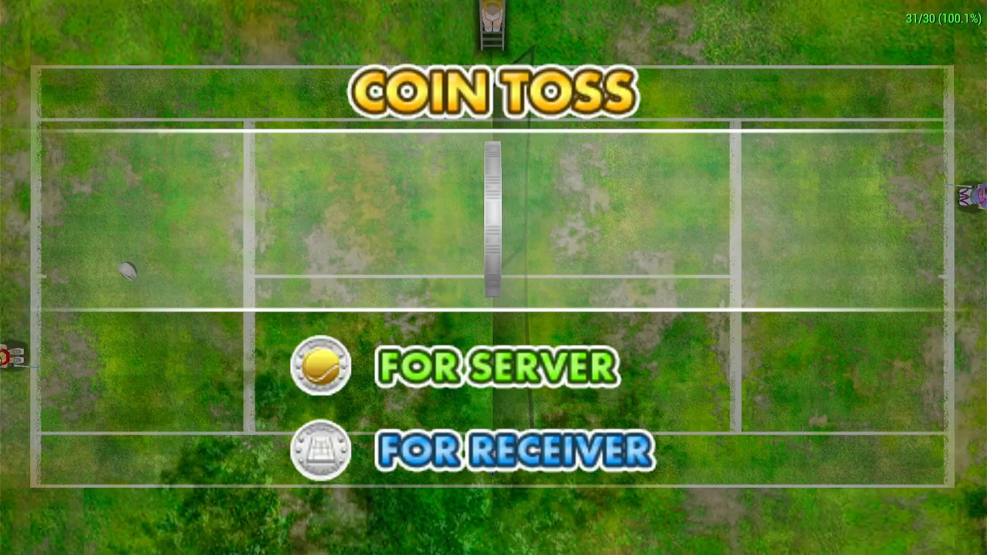
{"action": "key", "text": "z"}
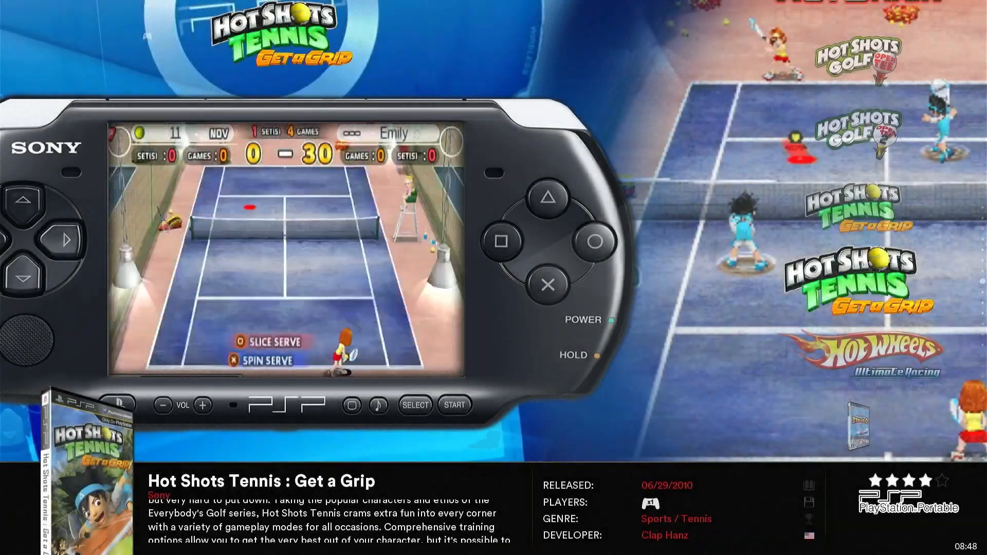
Step: Open the advanced PlayStation Portable system settings and keep LIBRETRO: PPSSPP as the emulator
{"action": "key", "text": "F2"}
{"action": "key", "text": "Up"}
{"action": "key", "text": "Up"}
{"action": "key", "text": "Return"}
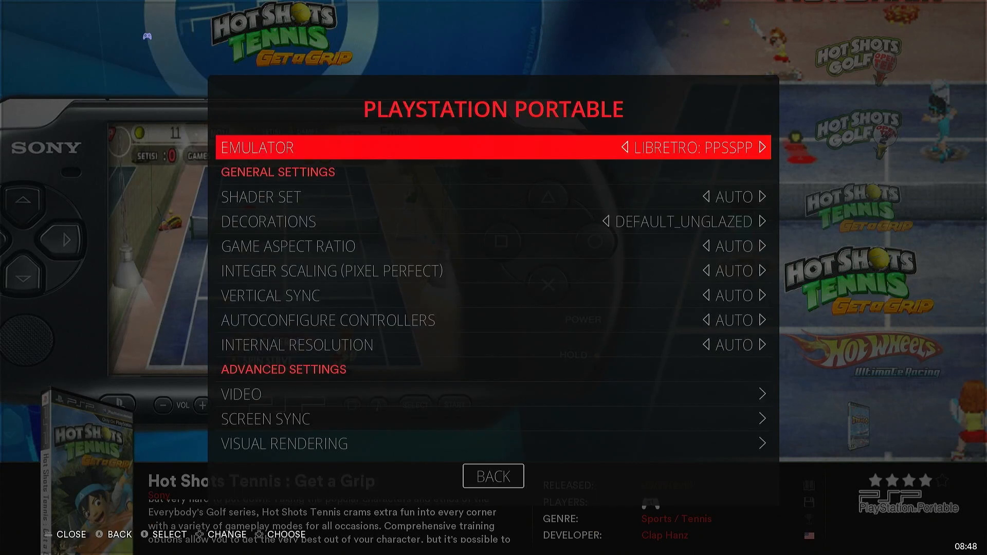
{"action": "key", "text": "Return"}
{"action": "key", "text": "Return"}
Step: Set the decorations for the PlayStation Portable system to AUTO
{"action": "key", "text": "Down"}
{"action": "key", "text": "Down"}
{"action": "key", "text": "Return"}
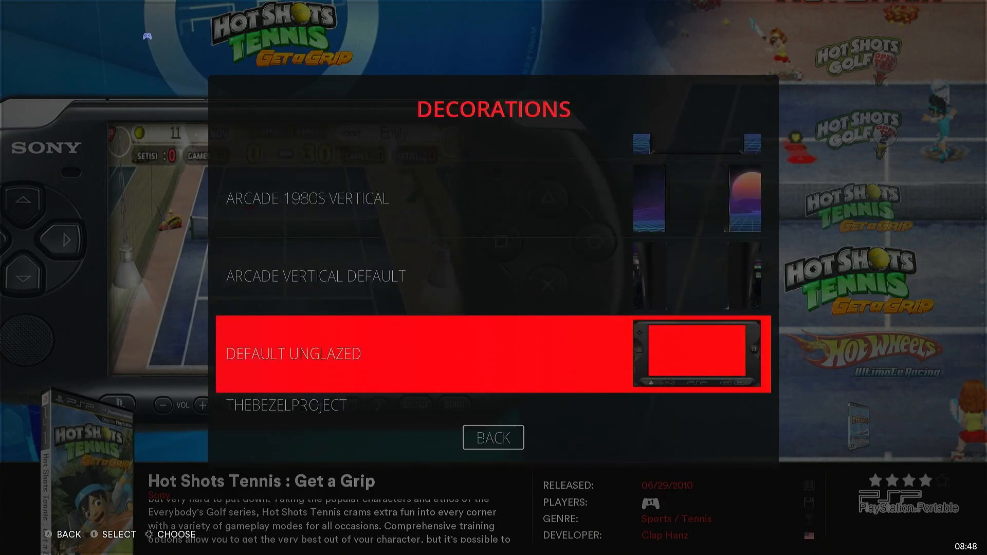
{"action": "key", "text": "Up"}
{"action": "key", "text": "Down"}
{"action": "key", "text": "Down"}
{"action": "key", "text": "Down"}
{"action": "key", "text": "Down"}
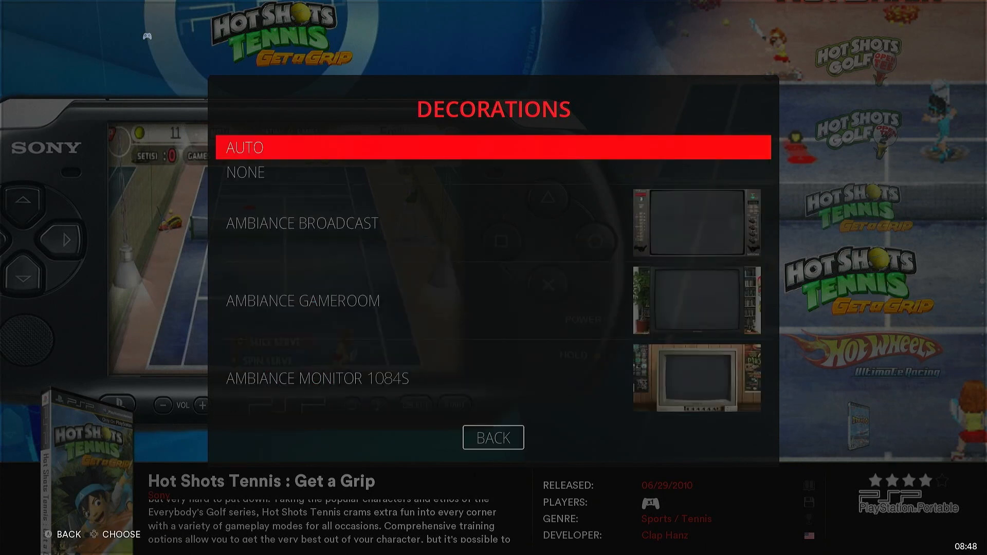
{"action": "key", "text": "Return"}
Step: Examine the remaining PSP settings, from internal resolution through video, screen sync, visual rendering, user interface and latency reduction
{"action": "key", "text": "Down"}
{"action": "key", "text": "Down"}
{"action": "key", "text": "Down"}
{"action": "key", "text": "Down"}
{"action": "key", "text": "Down"}
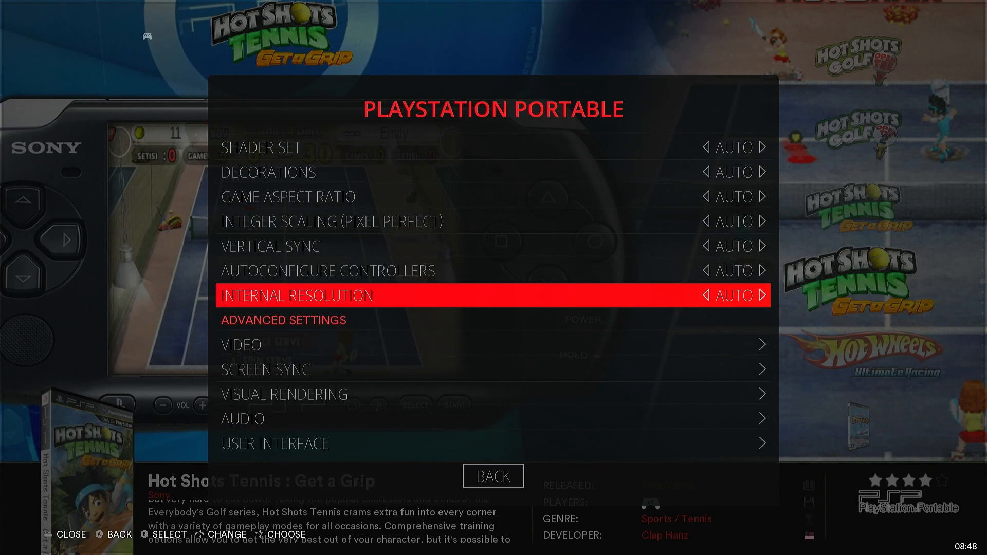
{"action": "key", "text": "Down"}
{"action": "key", "text": "Down"}
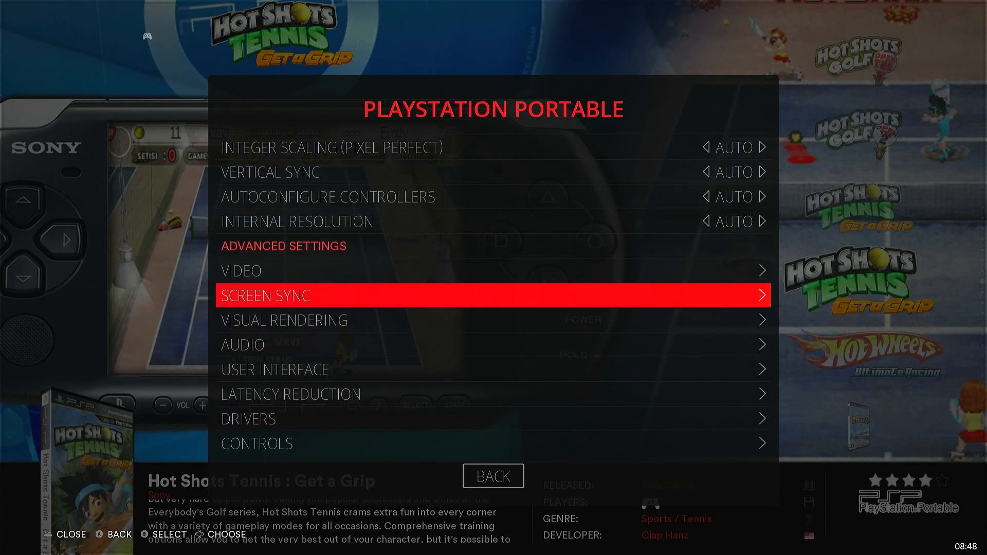
{"action": "key", "text": "Up"}
{"action": "key", "text": "Down"}
{"action": "key", "text": "Down"}
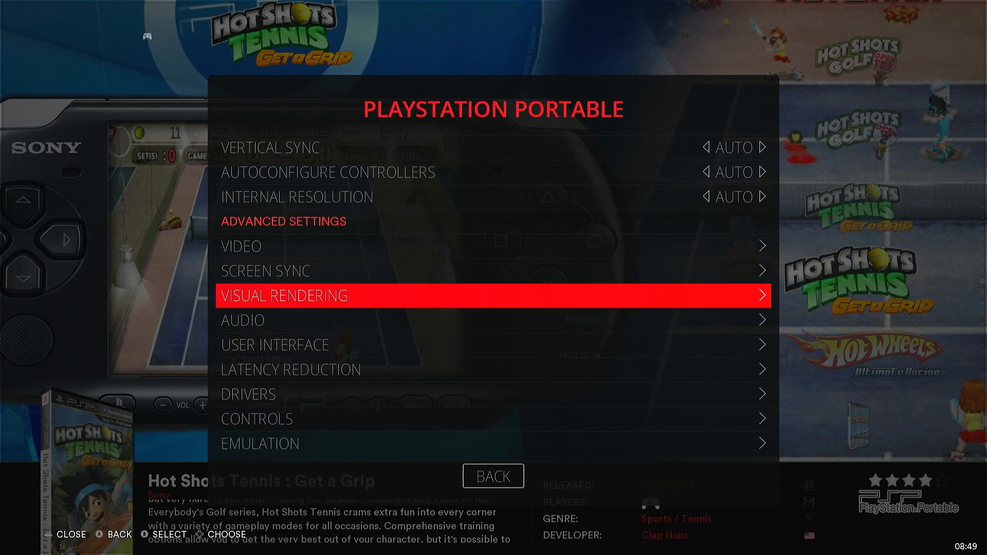
{"action": "key", "text": "Down"}
{"action": "key", "text": "Down"}
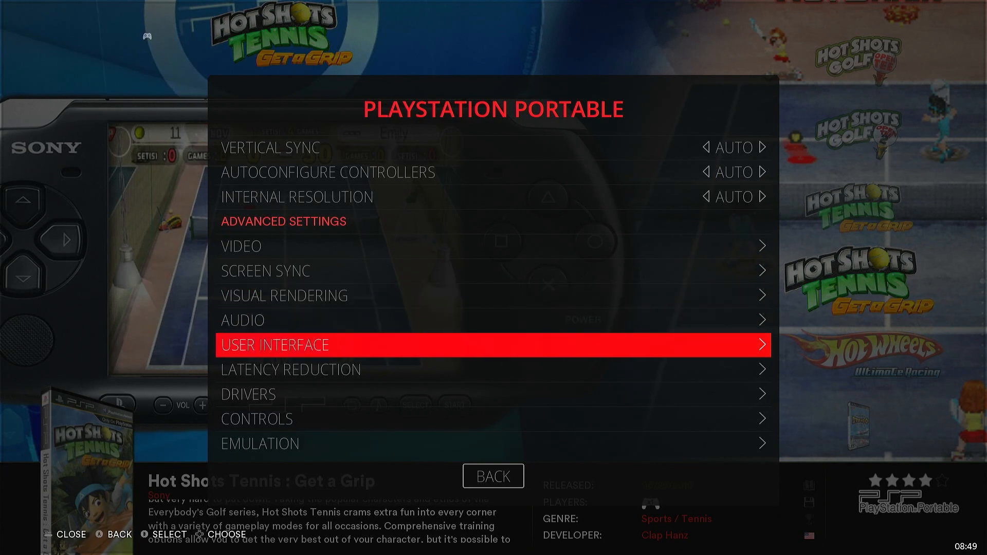
{"action": "key", "text": "Down"}
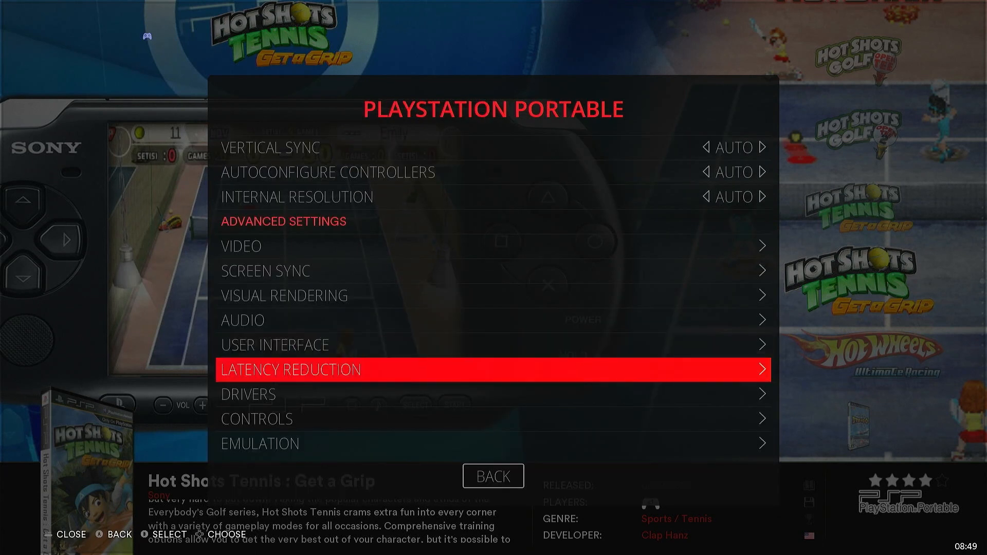
{"action": "key", "text": "Down"}
{"action": "key", "text": "Down"}
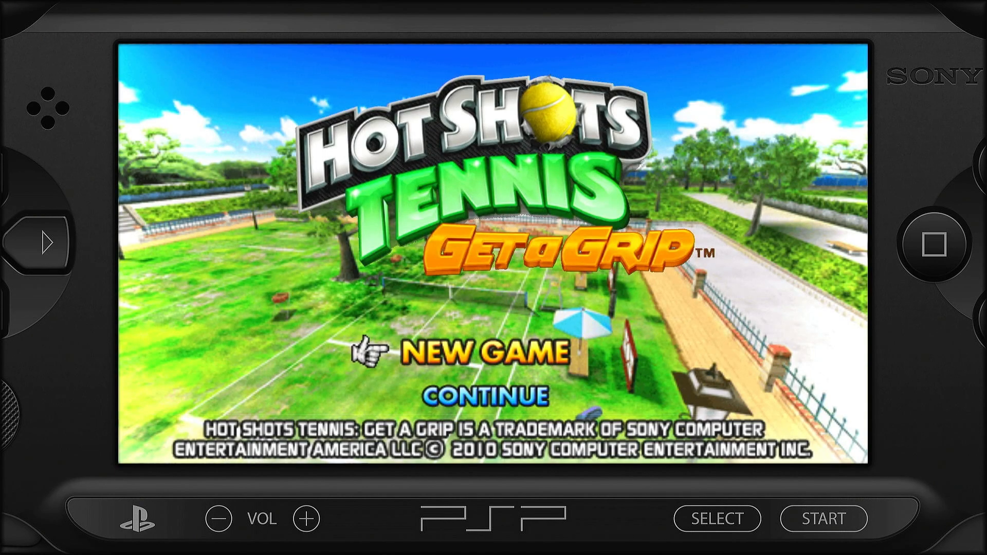
Step: Start a new game in Hot Shots Tennis: Get a Grip and bring up the RetroArch Quick Menu at the name entry
{"action": "key", "text": "Return"}
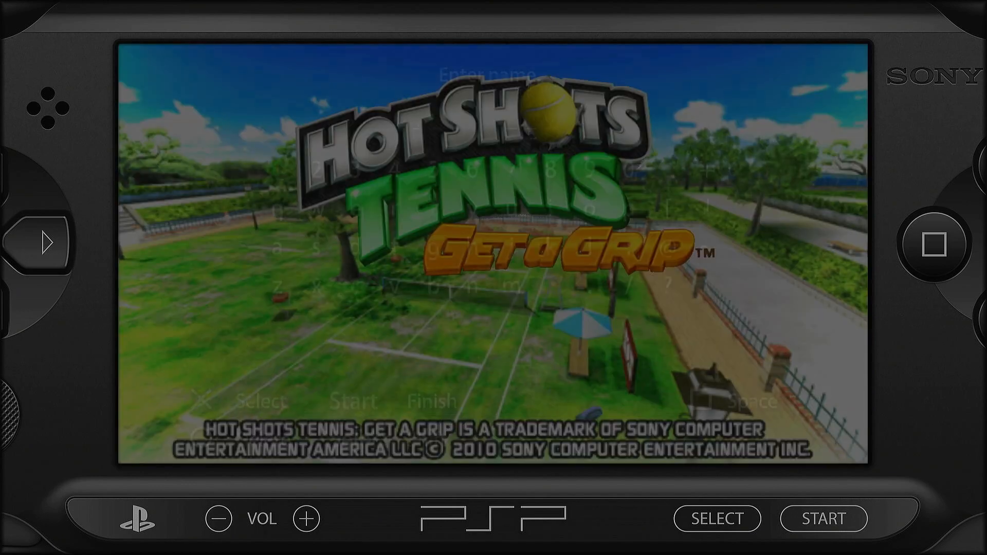
{"action": "key", "text": "shift"}
{"action": "key", "text": "F1"}
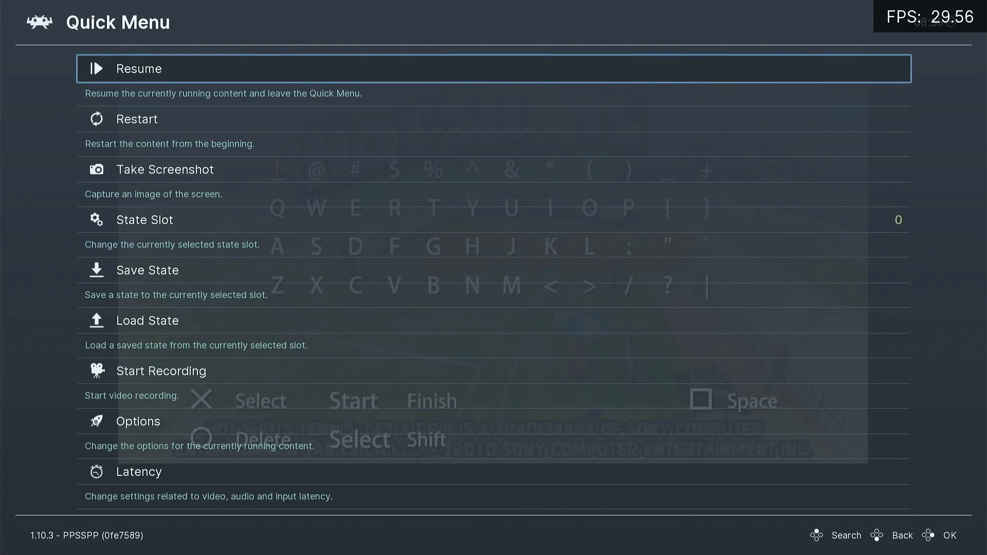
Step: Review the Quick Menu entries for screenshots, save states, recording, options and latency
{"action": "key", "text": "Down"}
{"action": "key", "text": "Down"}
{"action": "key", "text": "Down"}
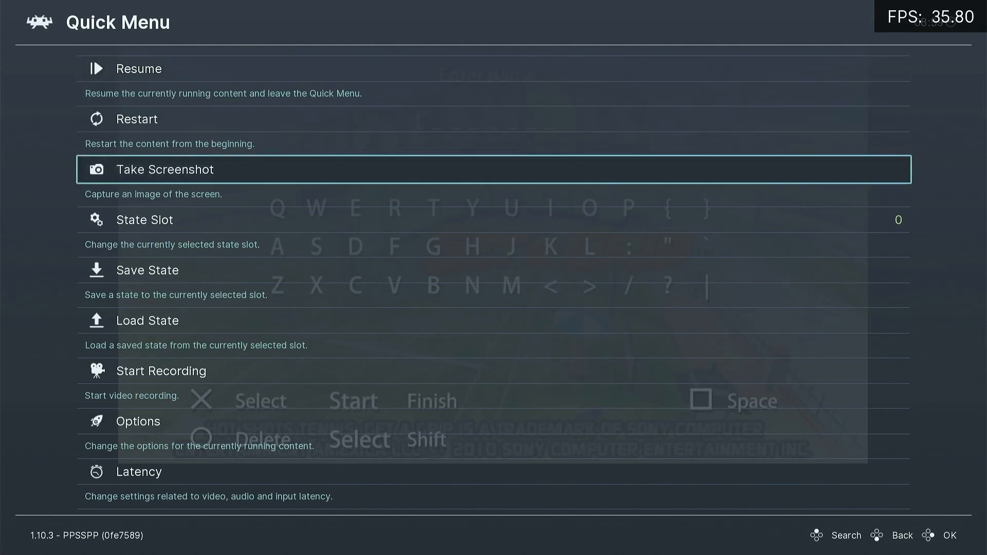
{"action": "key", "text": "Down"}
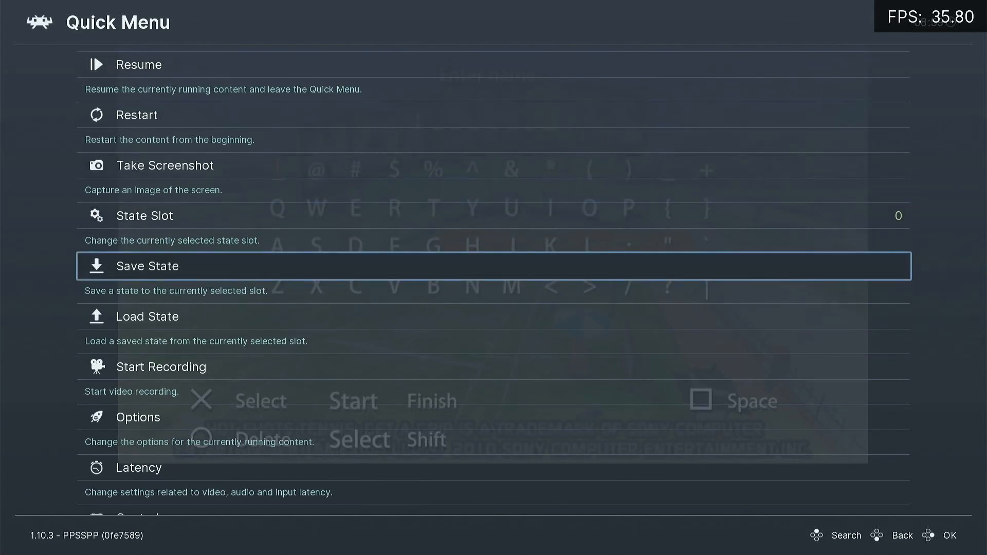
{"action": "key", "text": "Down"}
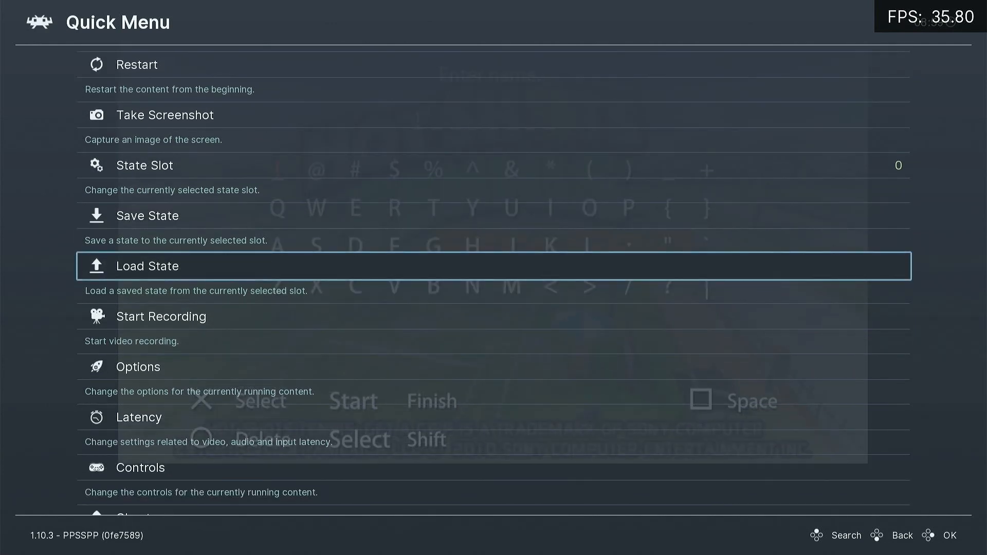
{"action": "key", "text": "Down"}
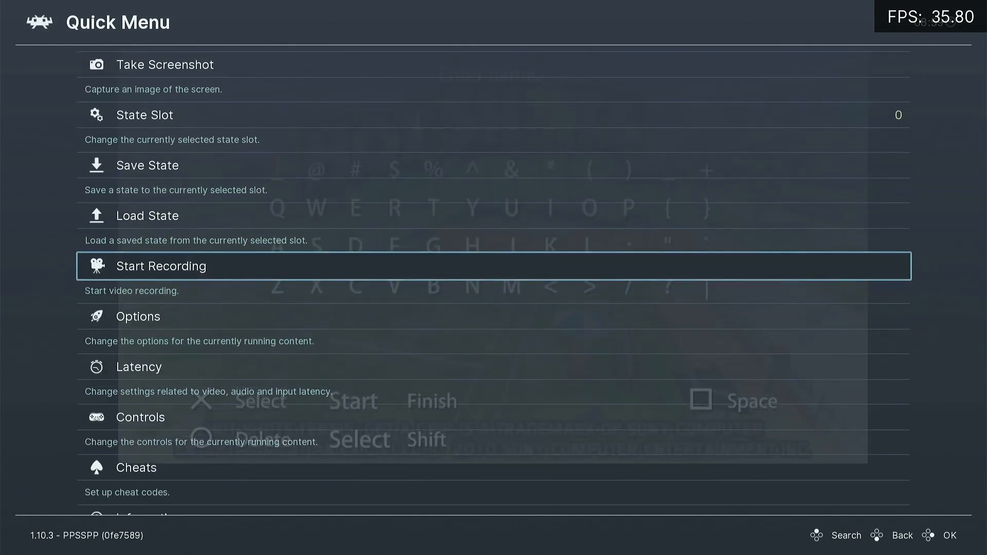
{"action": "key", "text": "Down"}
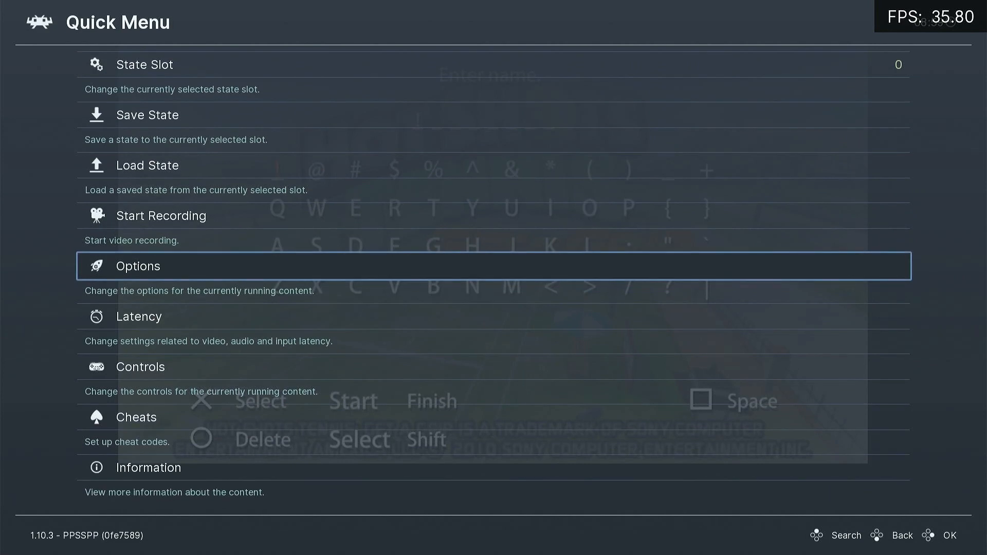
{"action": "key", "text": "Down"}
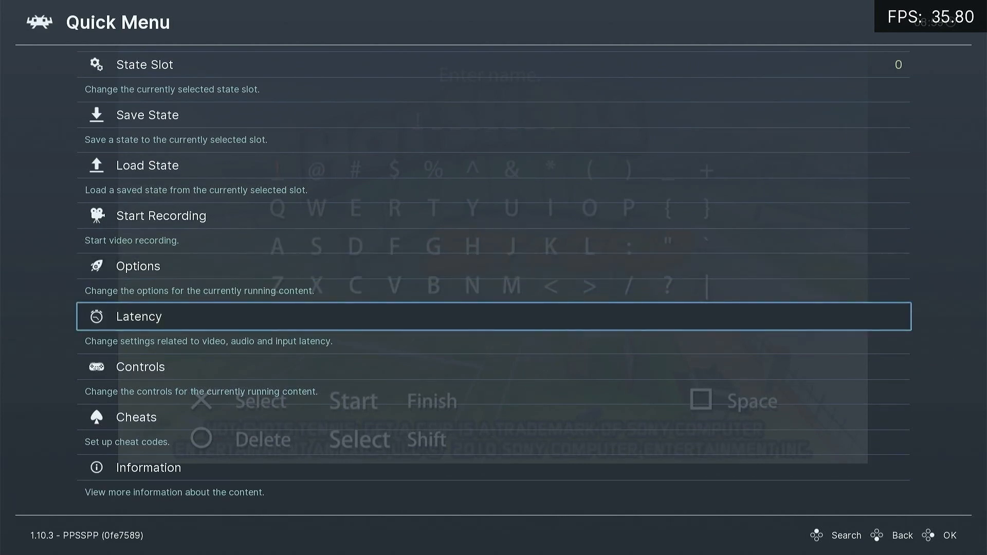
Step: Open the Port 1 Controls for the running content
{"action": "key", "text": "Down"}
{"action": "key", "text": "Return"}
{"action": "key", "text": "Down"}
{"action": "key", "text": "Down"}
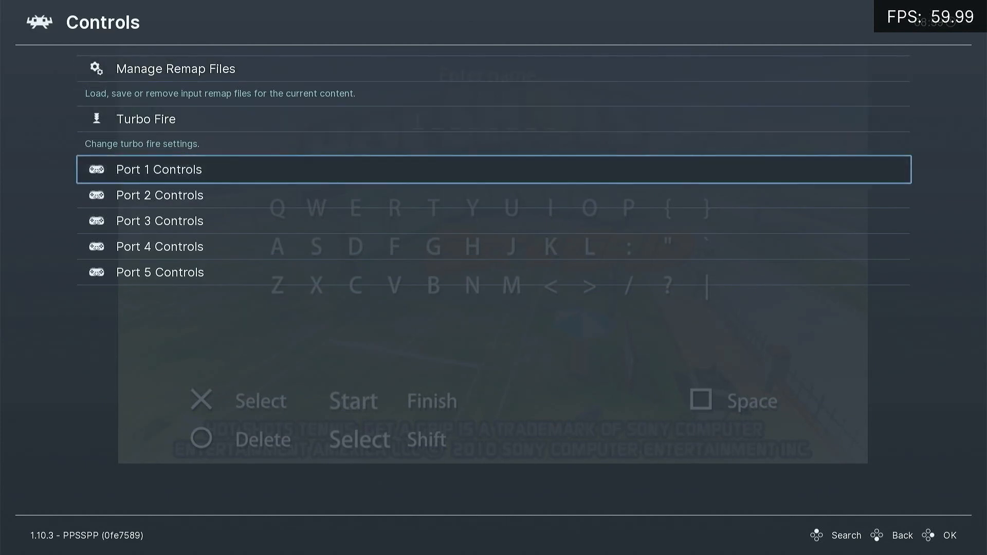
{"action": "key", "text": "Return"}
Step: Remap the Port 1 B Button (Down) to Circle
{"action": "key", "text": "Down"}
{"action": "key", "text": "Down"}
{"action": "key", "text": "Down"}
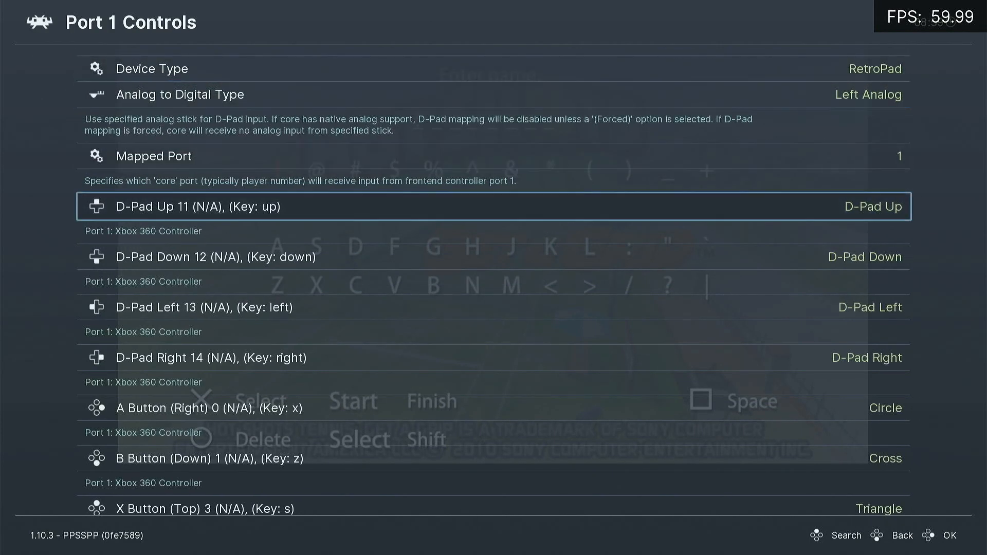
{"action": "key", "text": "Down"}
{"action": "key", "text": "Down"}
{"action": "key", "text": "Down"}
{"action": "key", "text": "Down"}
{"action": "key", "text": "Down"}
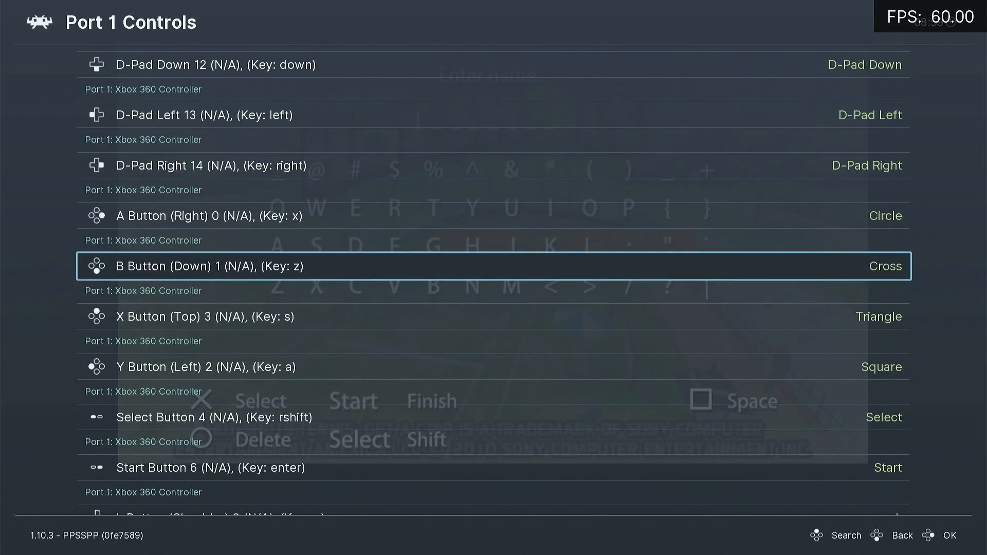
{"action": "key", "text": "Up"}
{"action": "key", "text": "Down"}
{"action": "key", "text": "Return"}
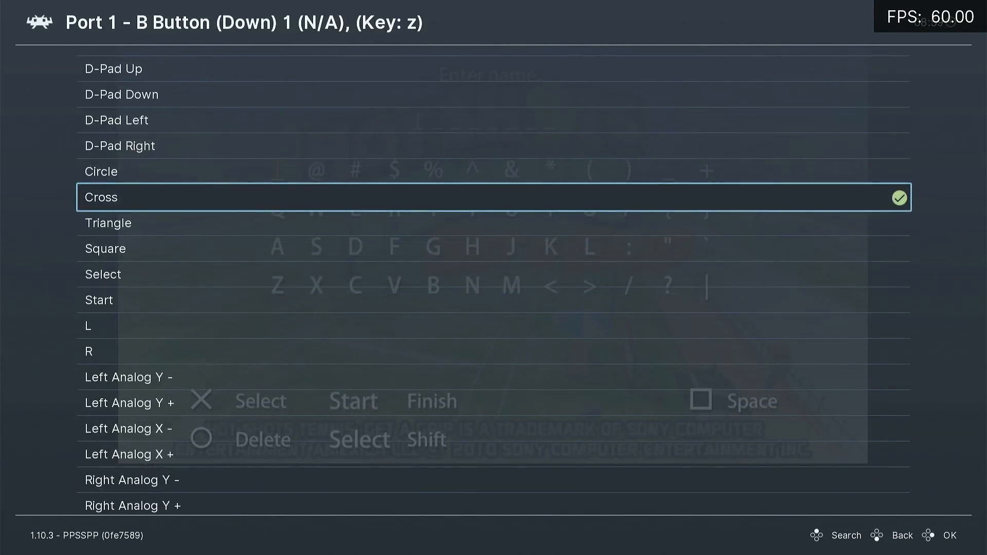
{"action": "key", "text": "Up"}
{"action": "key", "text": "Return"}
Step: Remap the Port 1 A Button (Right) to Cross
{"action": "key", "text": "Up"}
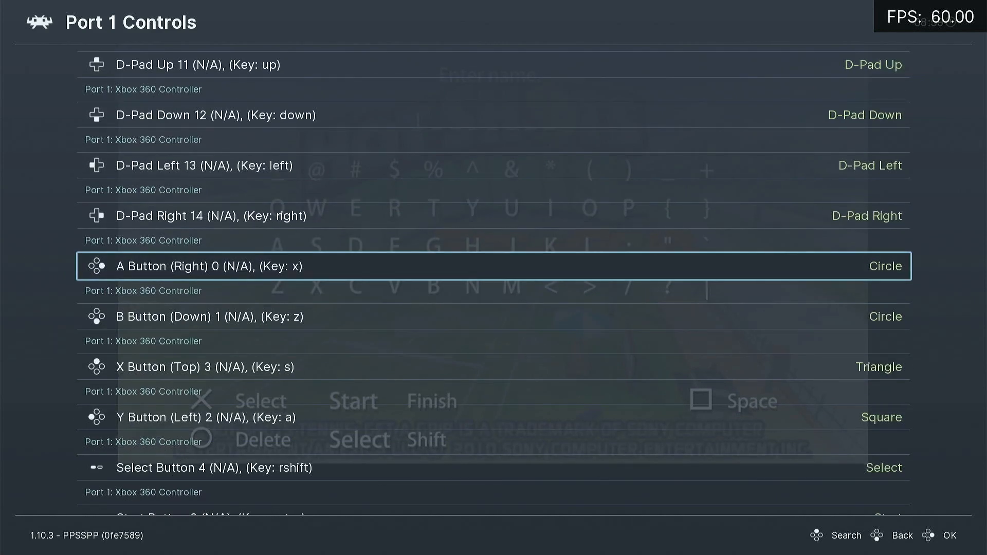
{"action": "key", "text": "Return"}
{"action": "key", "text": "Down"}
{"action": "key", "text": "Return"}
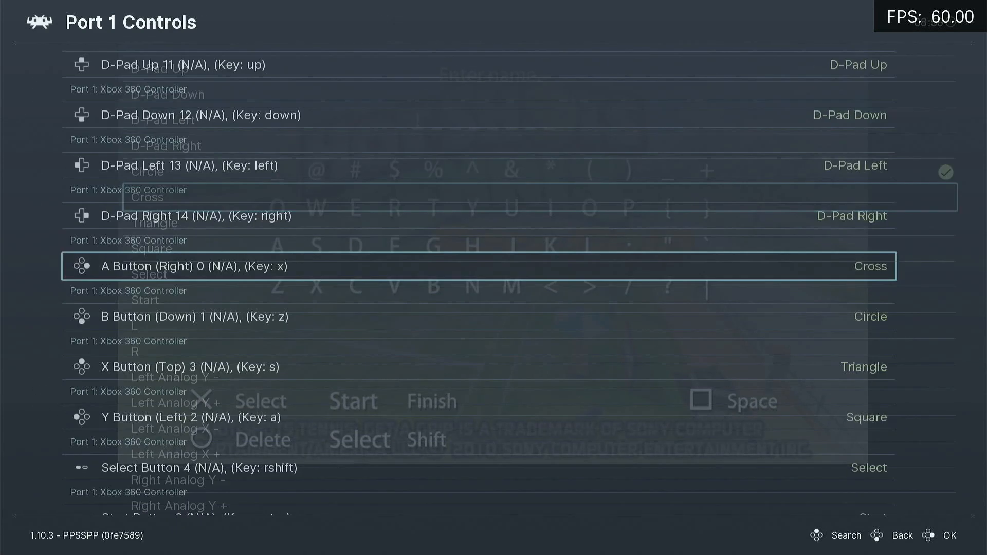
Step: Save the changed button mapping as a core remap file for PPSSPP
{"action": "key", "text": "BackSpace"}
{"action": "key", "text": "Up"}
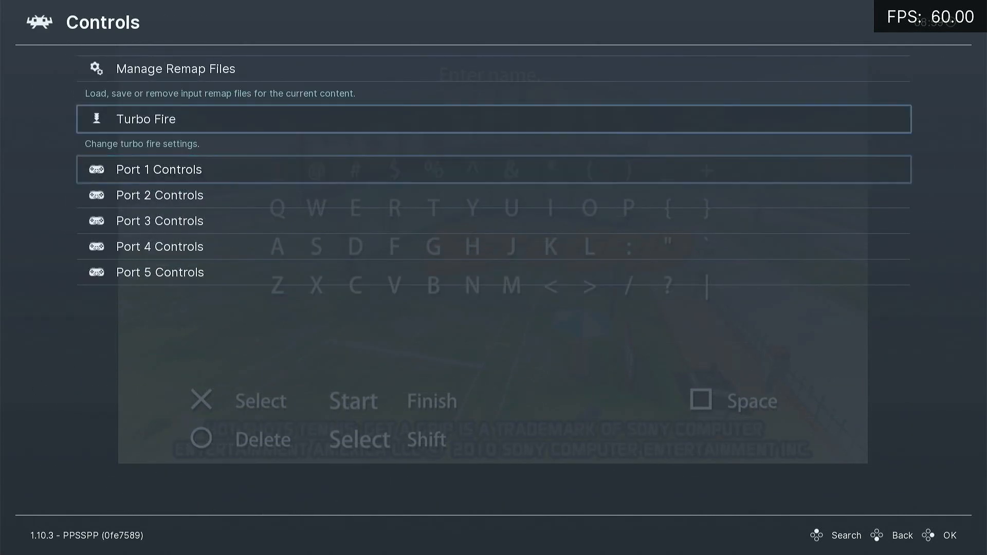
{"action": "key", "text": "Up"}
{"action": "key", "text": "Return"}
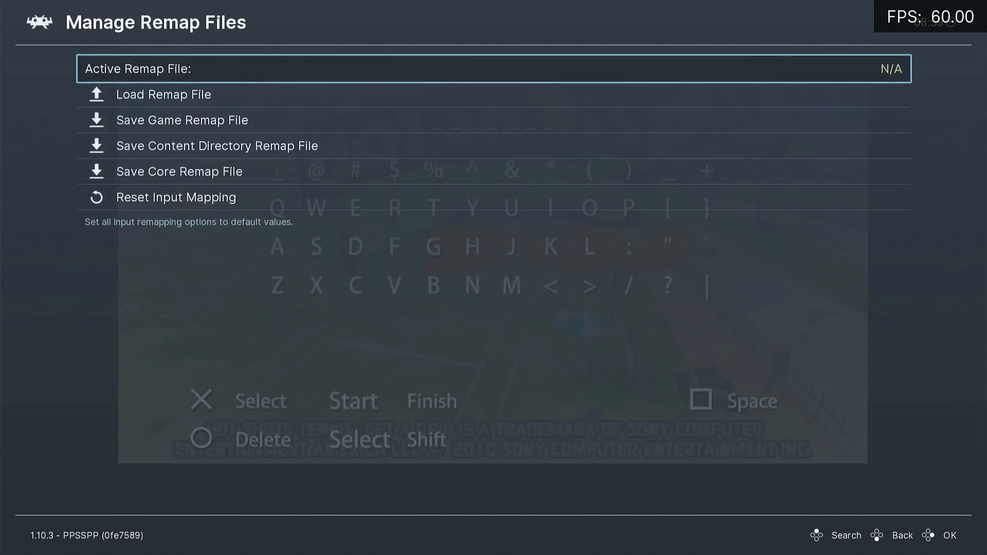
{"action": "key", "text": "Down"}
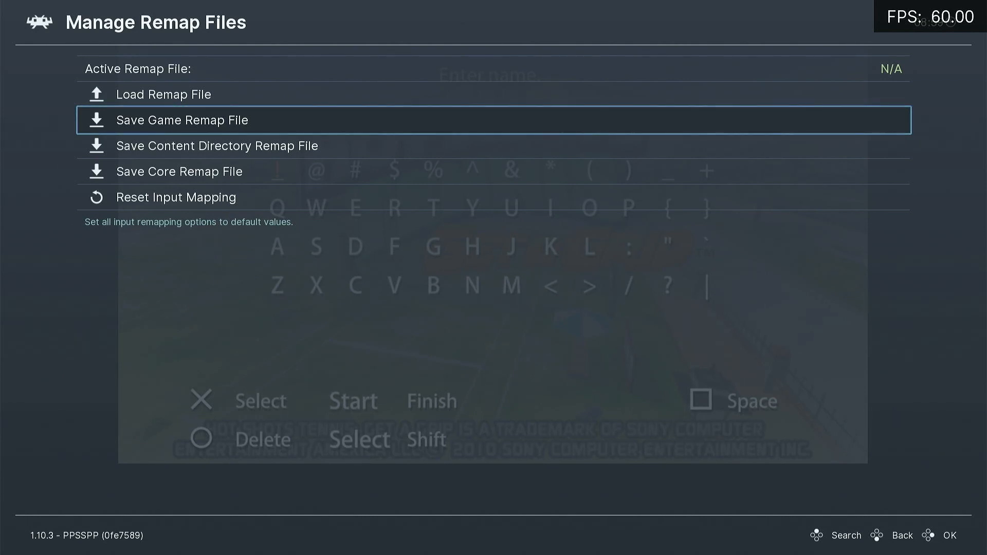
{"action": "key", "text": "Down"}
{"action": "key", "text": "Down"}
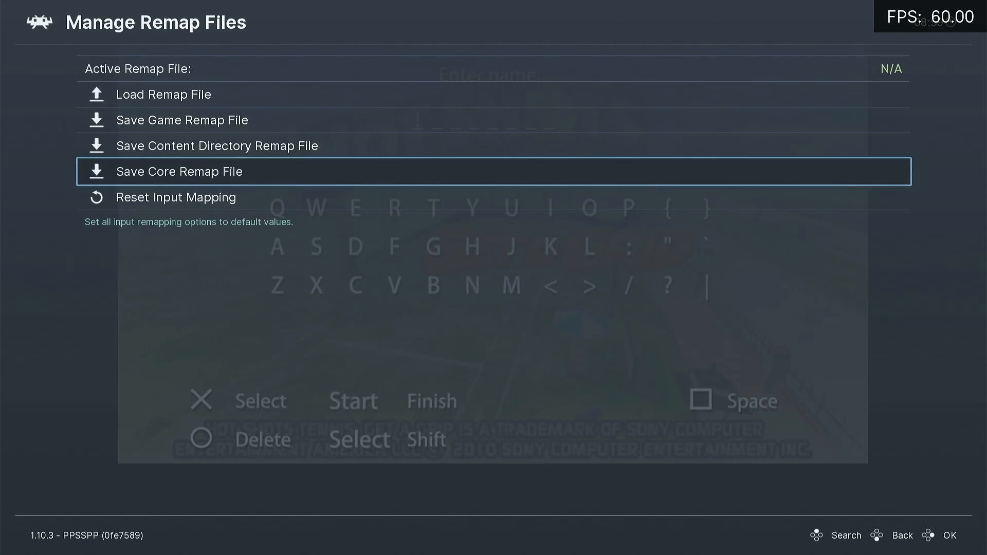
{"action": "key", "text": "Return"}
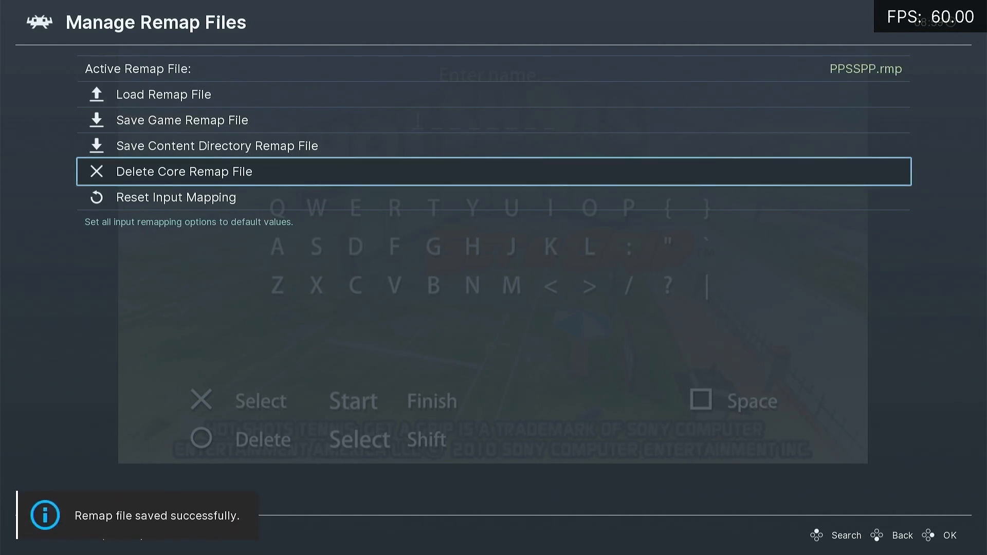
{"action": "key", "text": "Up"}
{"action": "key", "text": "Up"}
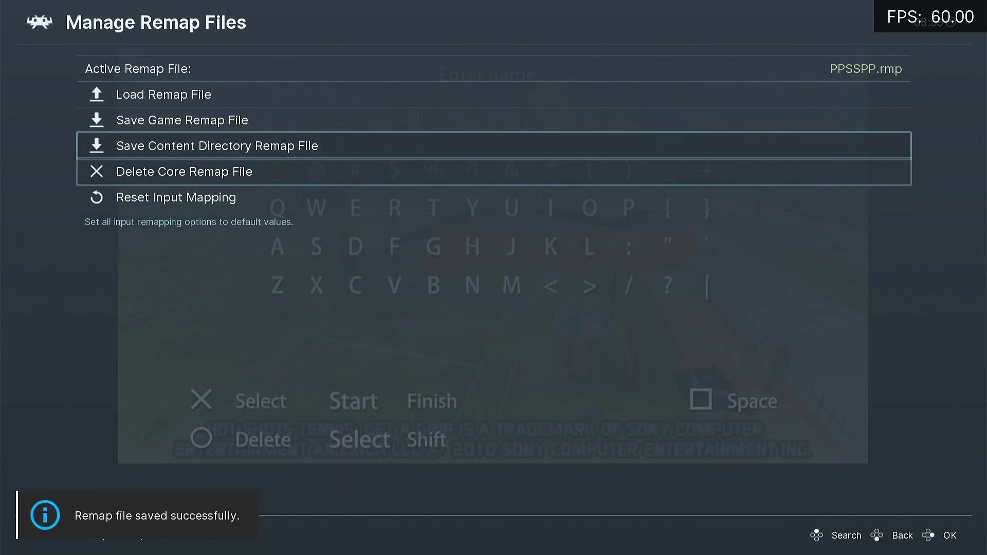
{"action": "key", "text": "Up"}
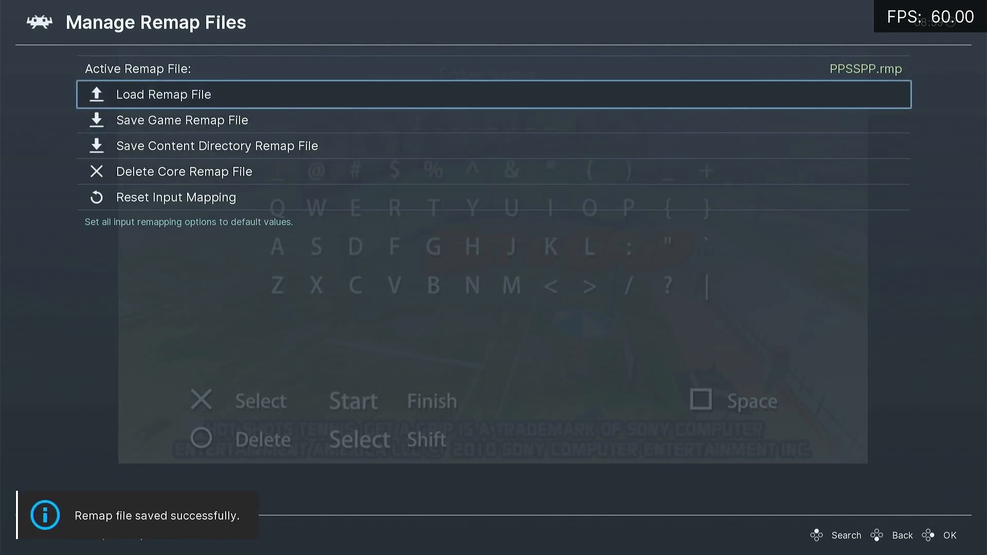
Step: Leave the remap file management and open the core options for the running content
{"action": "key", "text": "Up"}
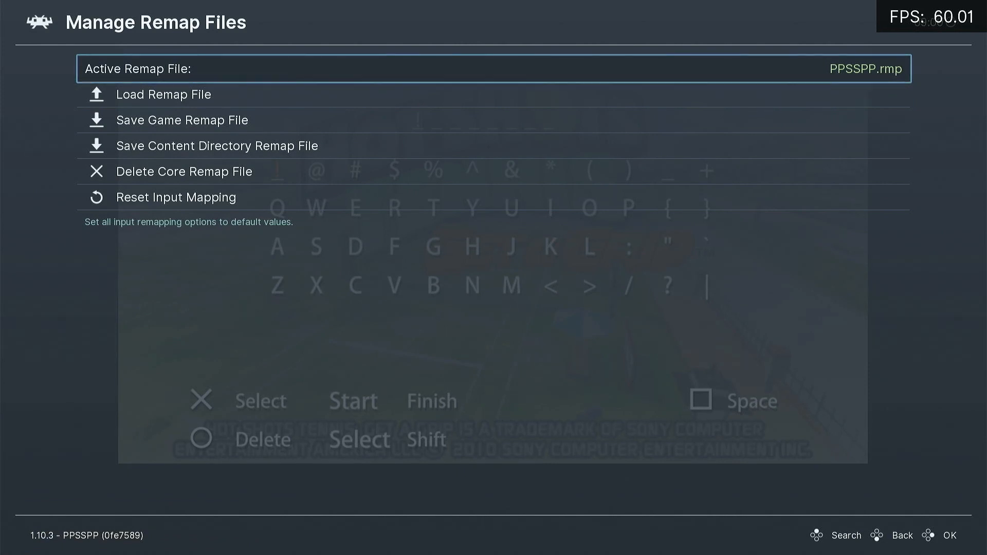
{"action": "key", "text": "BackSpace"}
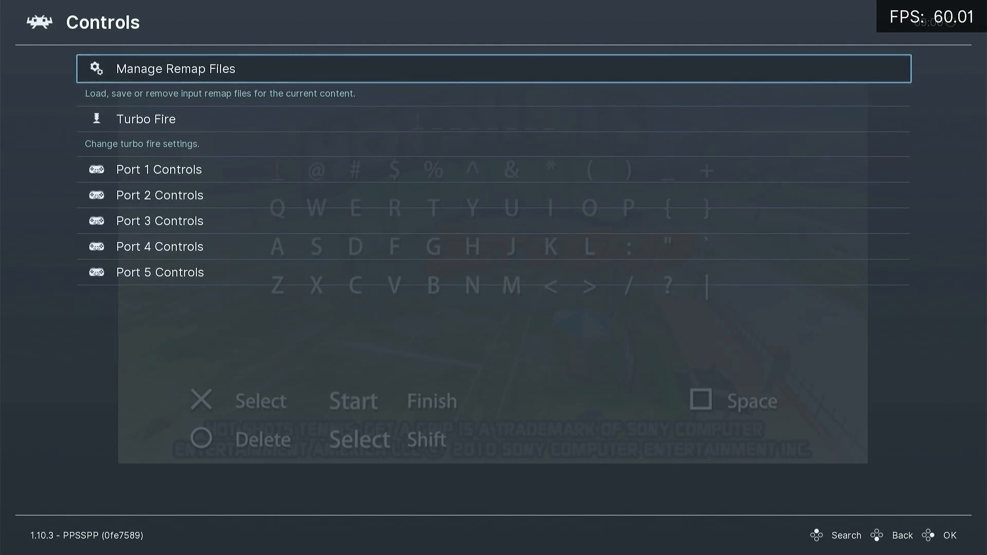
{"action": "key", "text": "BackSpace"}
{"action": "key", "text": "Up"}
{"action": "key", "text": "Up"}
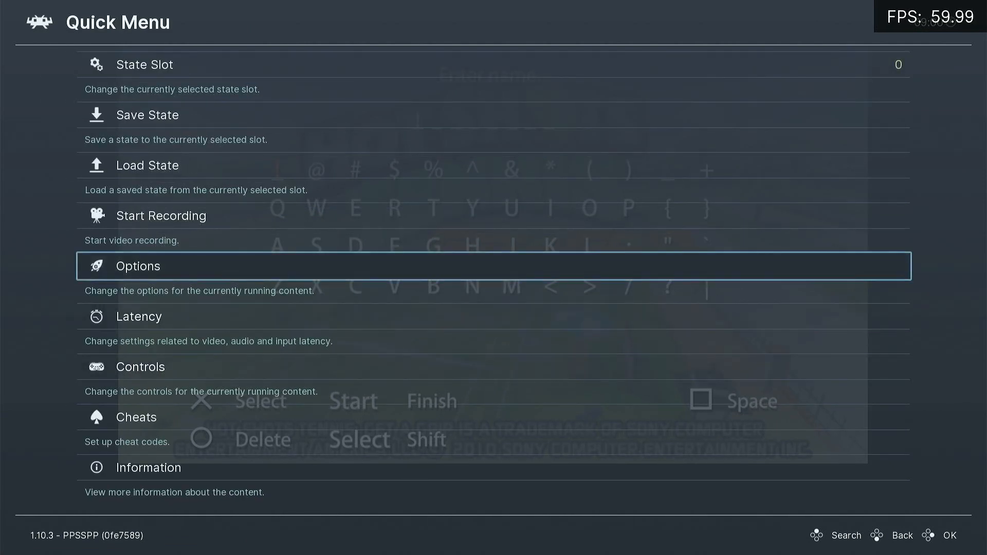
{"action": "key", "text": "Return"}
{"action": "key", "text": "Down"}
{"action": "key", "text": "Down"}
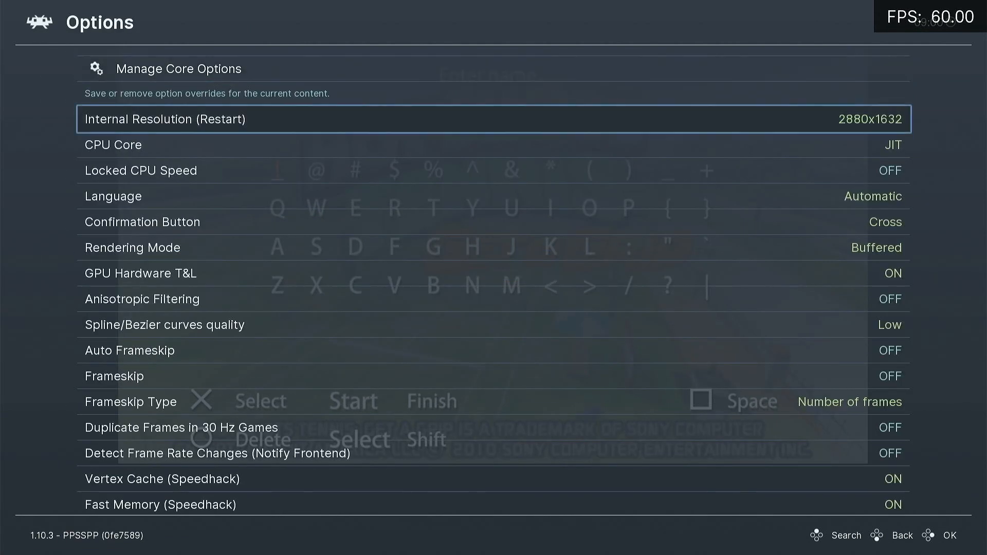
Step: Examine the PPSSPP core options from internal resolution through anisotropic filtering
{"action": "key", "text": "Up"}
{"action": "key", "text": "Up"}
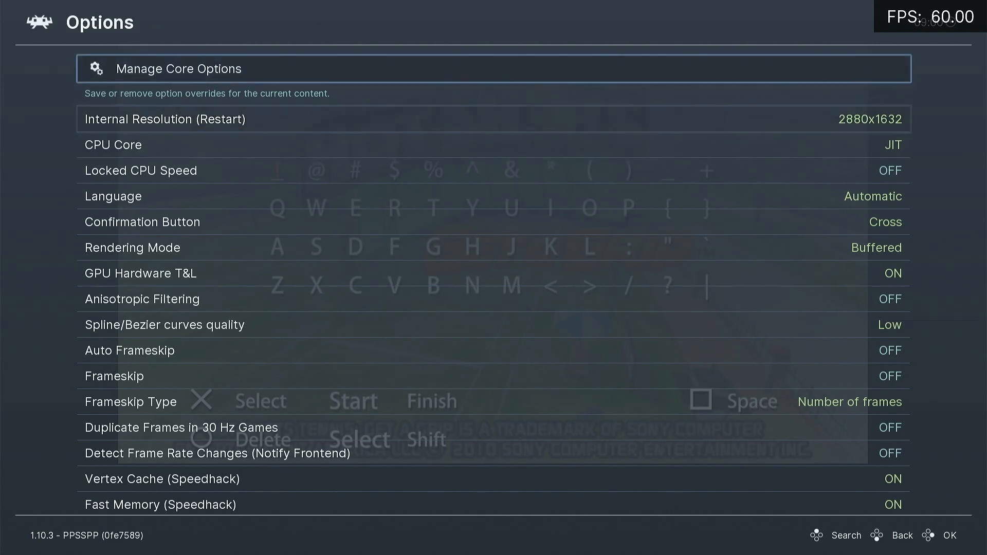
{"action": "key", "text": "Down"}
{"action": "key", "text": "Down"}
{"action": "key", "text": "Down"}
{"action": "key", "text": "Down"}
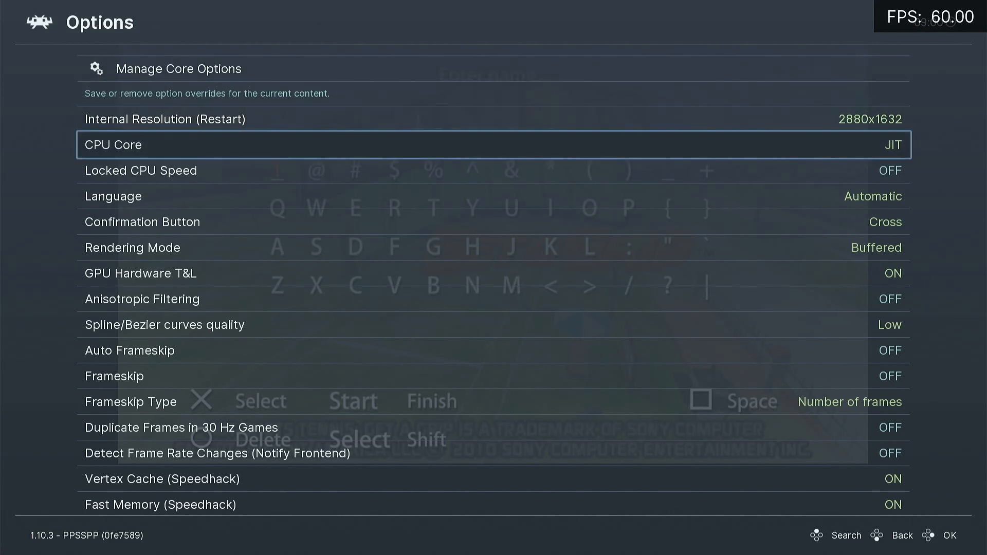
{"action": "key", "text": "Down"}
{"action": "key", "text": "Down"}
{"action": "key", "text": "Down"}
{"action": "key", "text": "Down"}
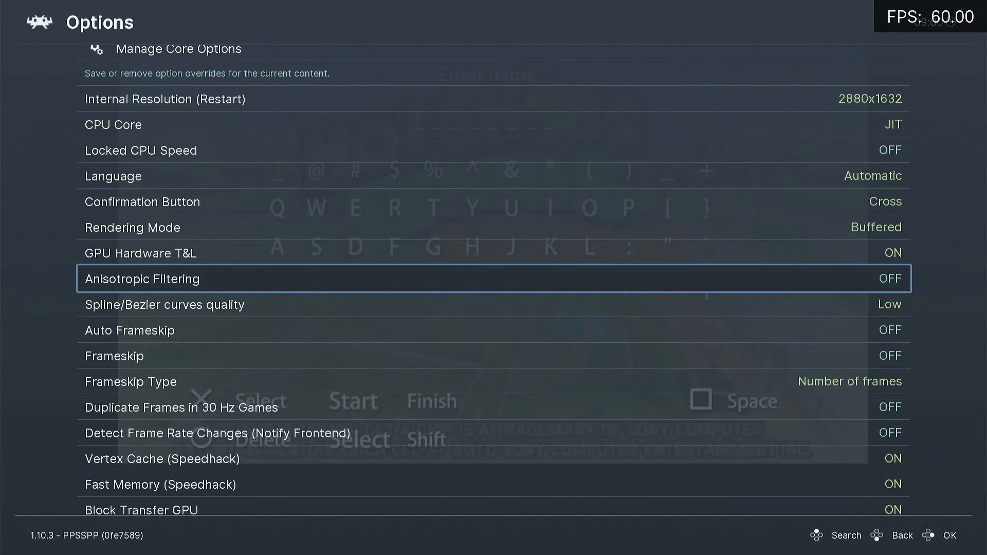
{"action": "key", "text": "Up"}
{"action": "key", "text": "Up"}
{"action": "key", "text": "Up"}
{"action": "key", "text": "Up"}
{"action": "key", "text": "Up"}
{"action": "key", "text": "Up"}
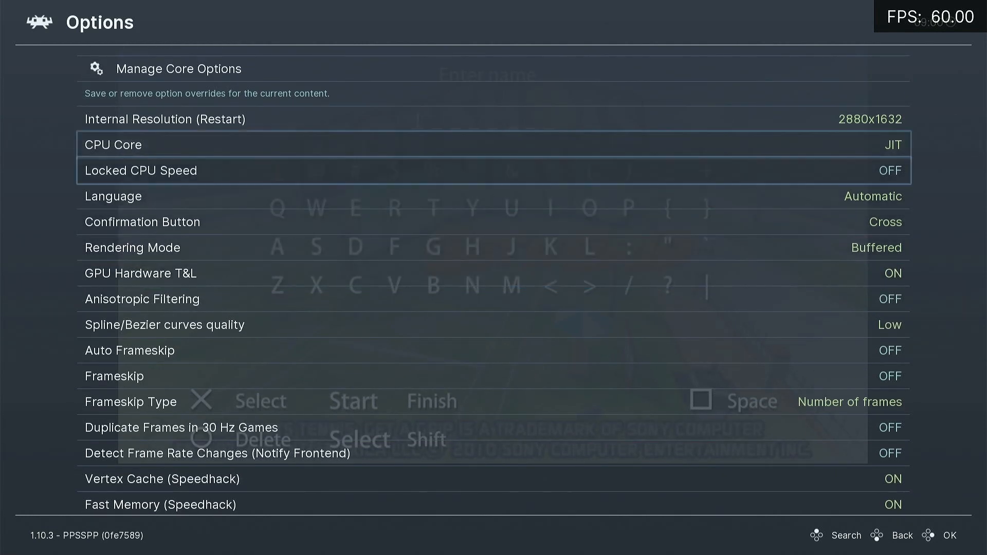
Step: Set the PPSSPP core's internal resolution to 3840x2176
{"action": "key", "text": "Up"}
{"action": "key", "text": "Return"}
{"action": "key", "text": "Down"}
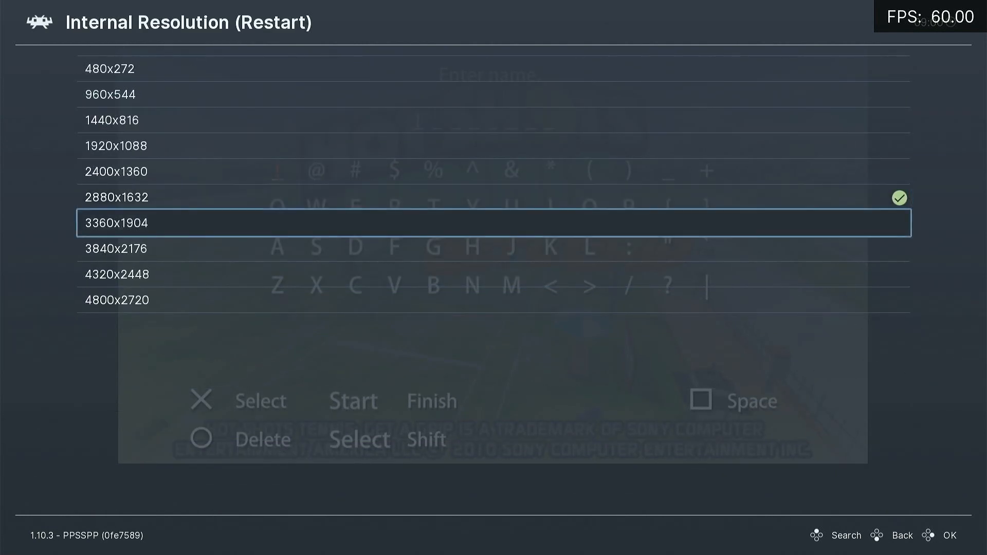
{"action": "key", "text": "Down"}
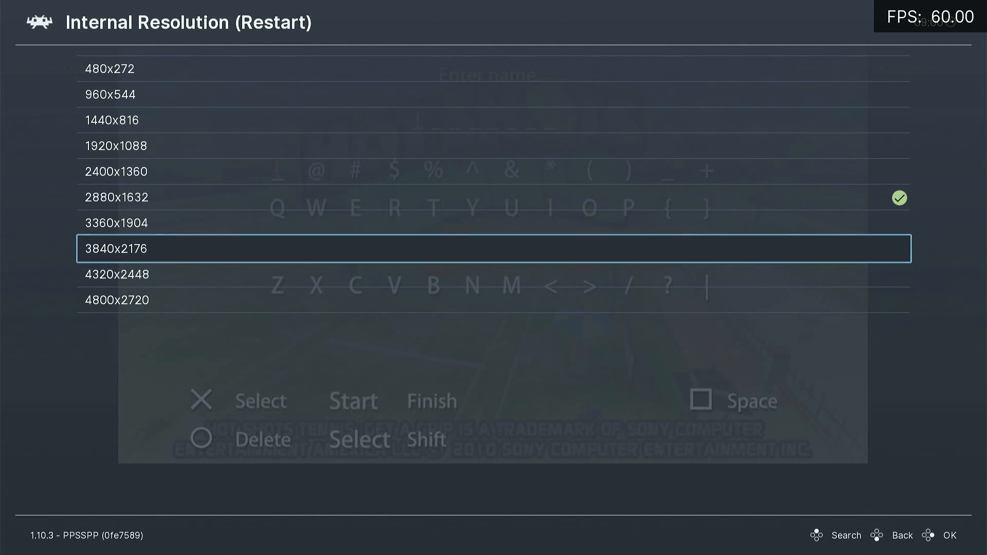
{"action": "key", "text": "Return"}
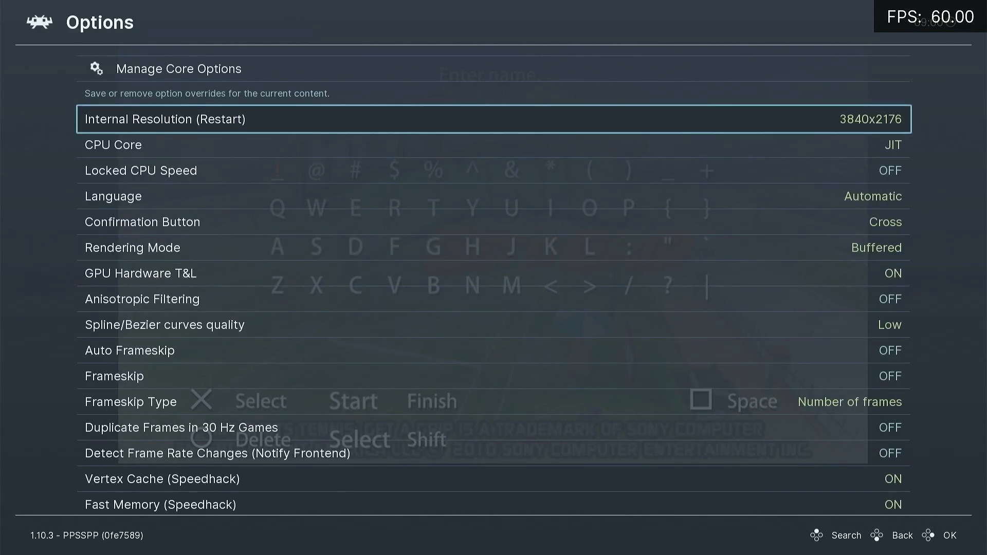
Step: Save the core options as a game-specific file for Hot Shots Tennis and delete that file again
{"action": "key", "text": "Up"}
{"action": "key", "text": "Return"}
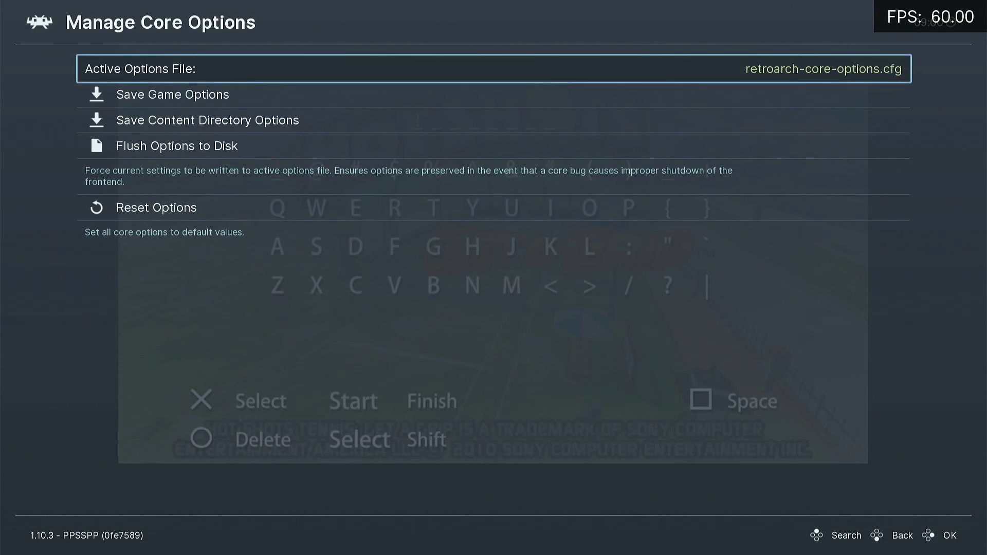
{"action": "key", "text": "Down"}
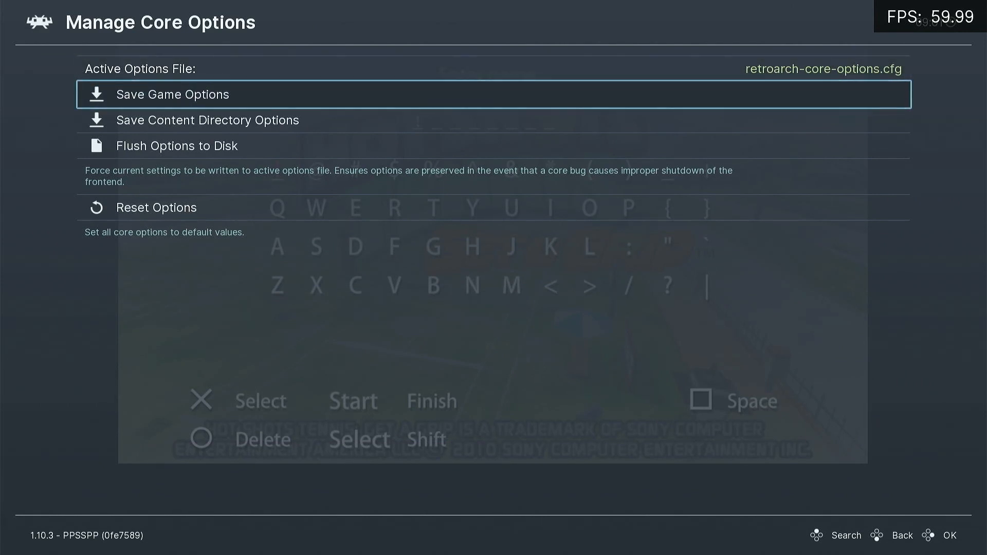
{"action": "key", "text": "Return"}
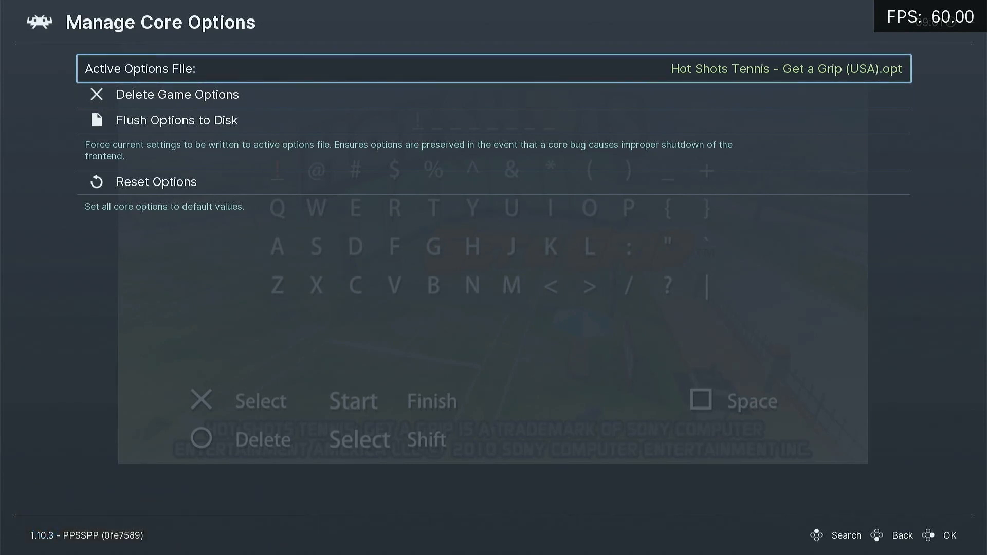
{"action": "key", "text": "Return"}
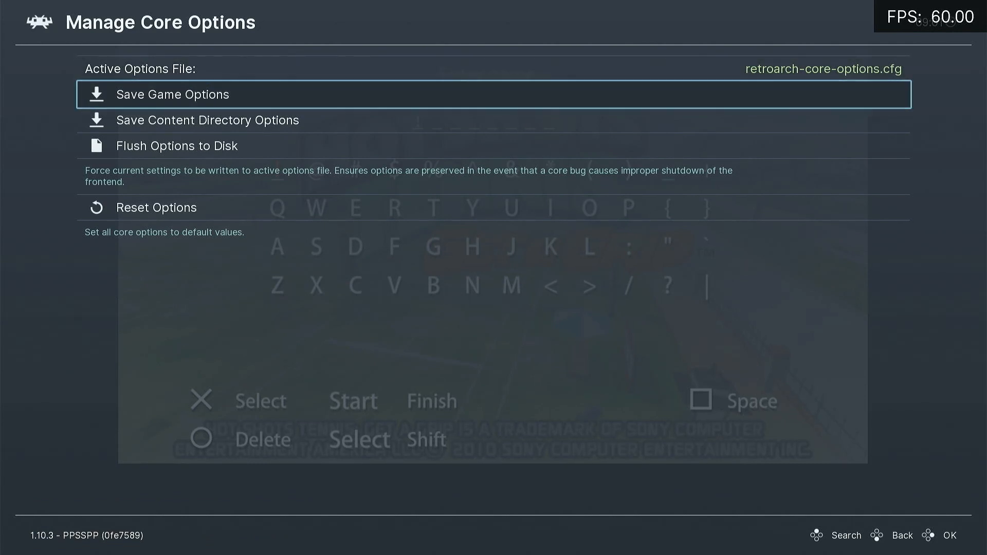
Step: Save the current core options for the whole content directory
{"action": "key", "text": "Down"}
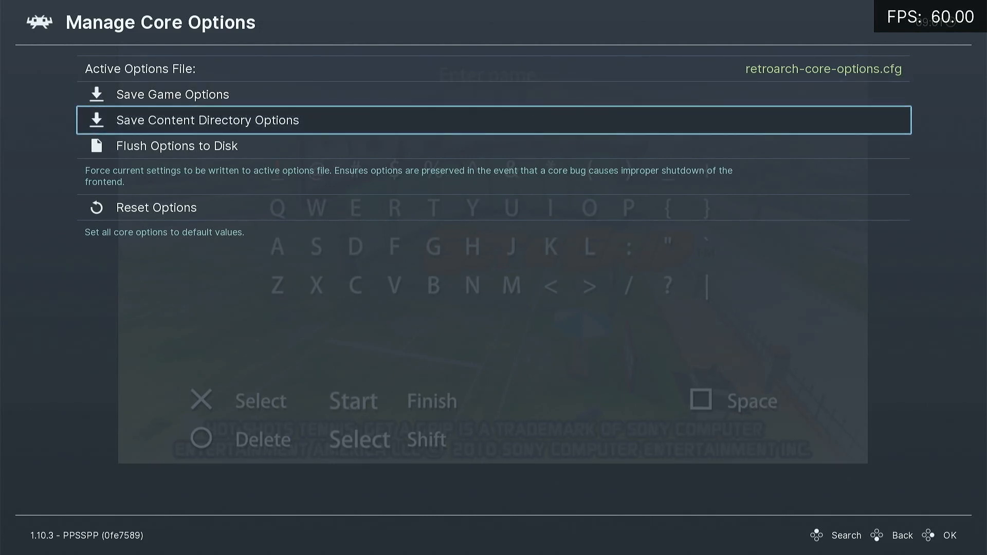
{"action": "key", "text": "Return"}
{"action": "key", "text": "Up"}
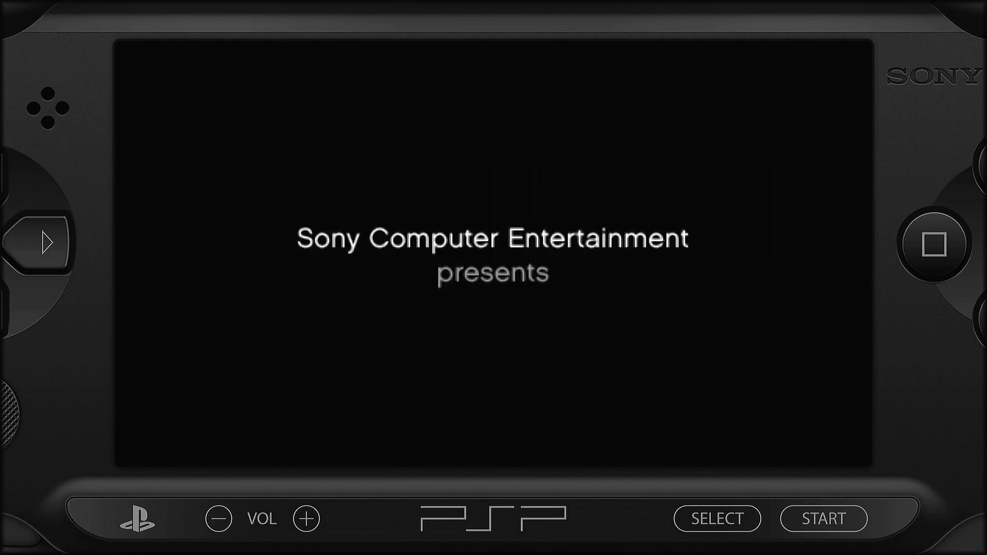
Step: Open the core options of the restarted game
{"action": "key", "text": "F1"}
{"action": "key", "text": "Up"}
{"action": "key", "text": "Up"}
{"action": "key", "text": "Up"}
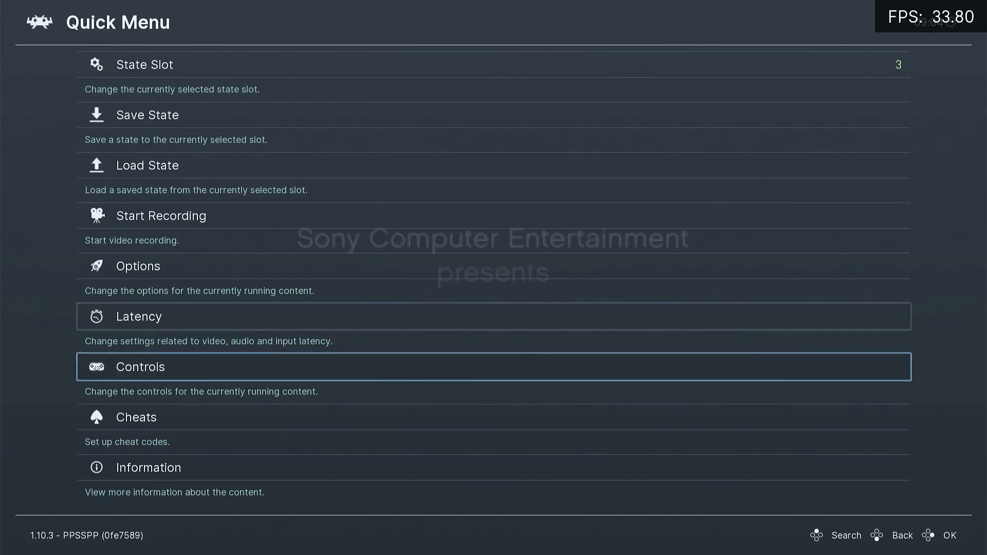
{"action": "key", "text": "Up"}
{"action": "key", "text": "Up"}
{"action": "key", "text": "Up"}
{"action": "key", "text": "Down"}
{"action": "key", "text": "Return"}
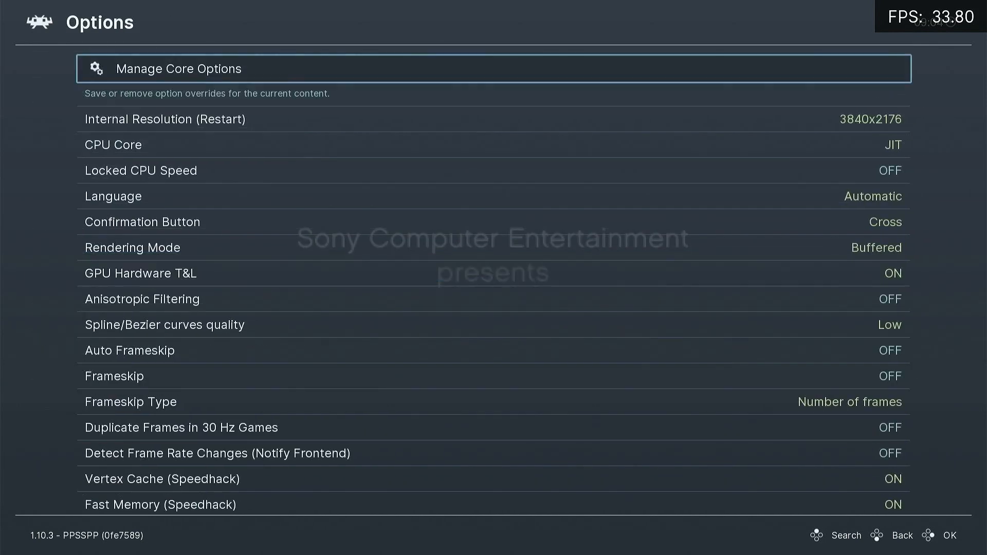
Step: Examine the internal resolution and the remaining core options down to the clock sync and texture settings
{"action": "key", "text": "Down"}
{"action": "key", "text": "Down"}
{"action": "key", "text": "Down"}
{"action": "key", "text": "Down"}
{"action": "key", "text": "Down"}
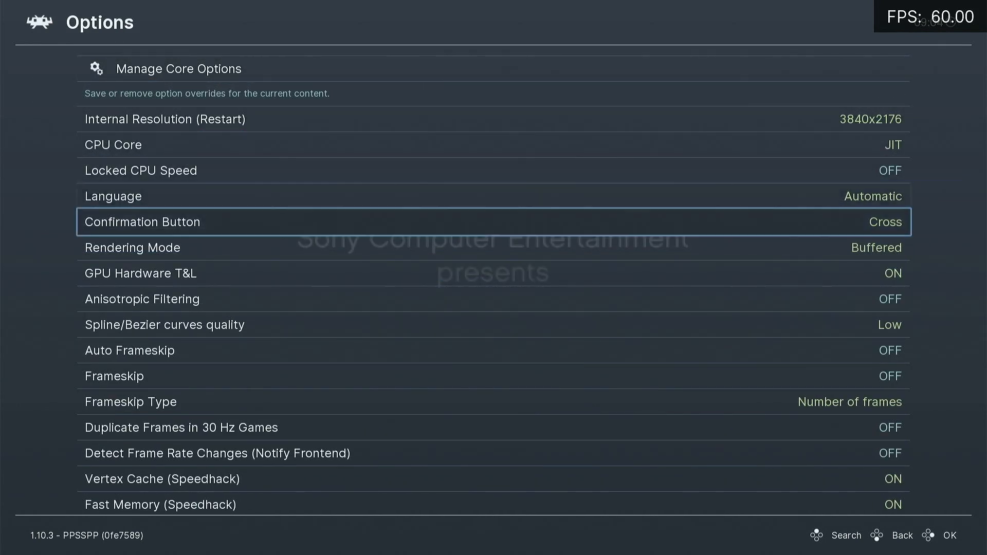
{"action": "key", "text": "Down"}
{"action": "key", "text": "Down"}
{"action": "key", "text": "Down"}
{"action": "key", "text": "Down"}
{"action": "key", "text": "Down"}
{"action": "key", "text": "Down"}
{"action": "key", "text": "Down"}
{"action": "key", "text": "Down"}
{"action": "key", "text": "Down"}
{"action": "key", "text": "Down"}
{"action": "key", "text": "Down"}
{"action": "key", "text": "Down"}
{"action": "key", "text": "Down"}
{"action": "key", "text": "Down"}
{"action": "key", "text": "Down"}
{"action": "key", "text": "Down"}
{"action": "key", "text": "Down"}
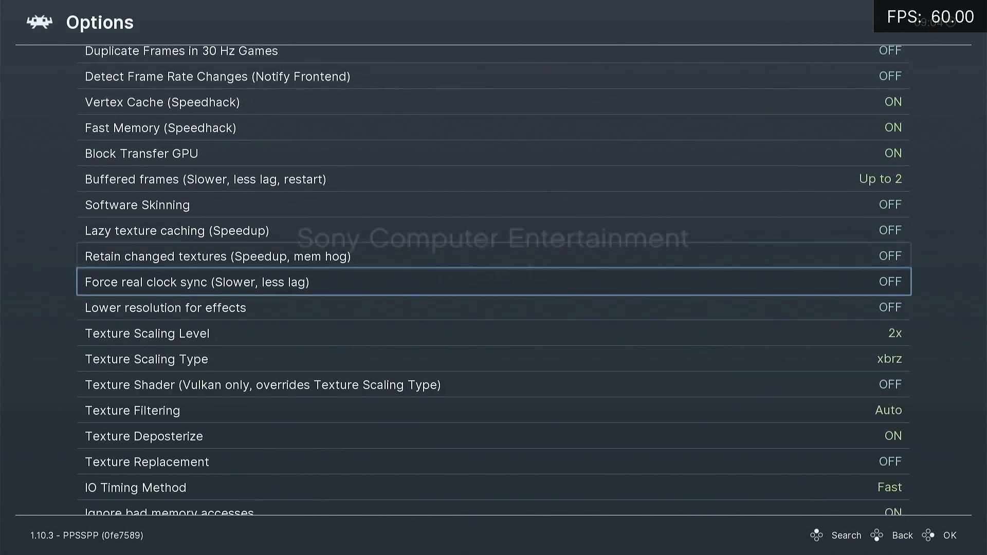
{"action": "key", "text": "Down"}
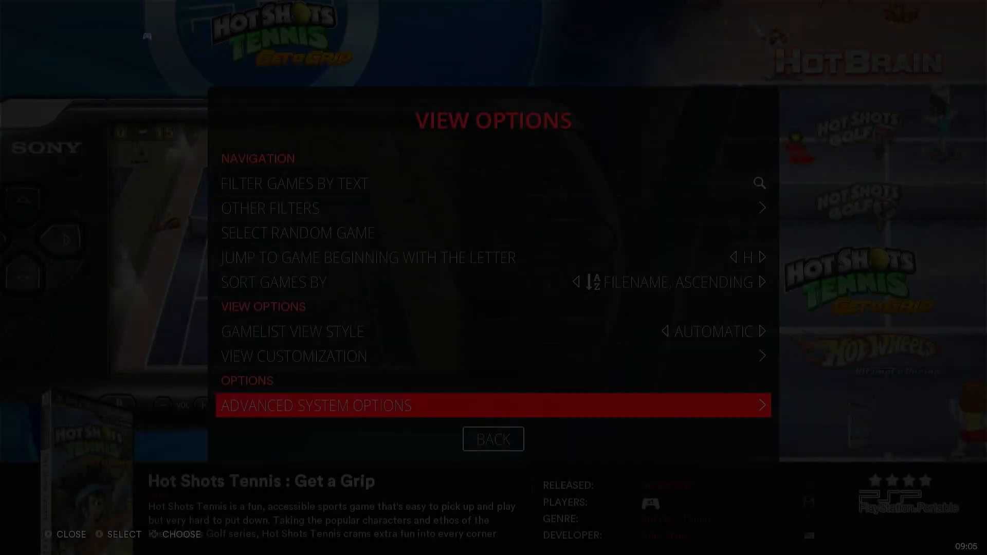
Step: Set Decorations to None in the advanced system options for PlayStation Portable and launch Hot Shots Tennis : Get a Grip
{"action": "key", "text": "Return"}
{"action": "key", "text": "Down"}
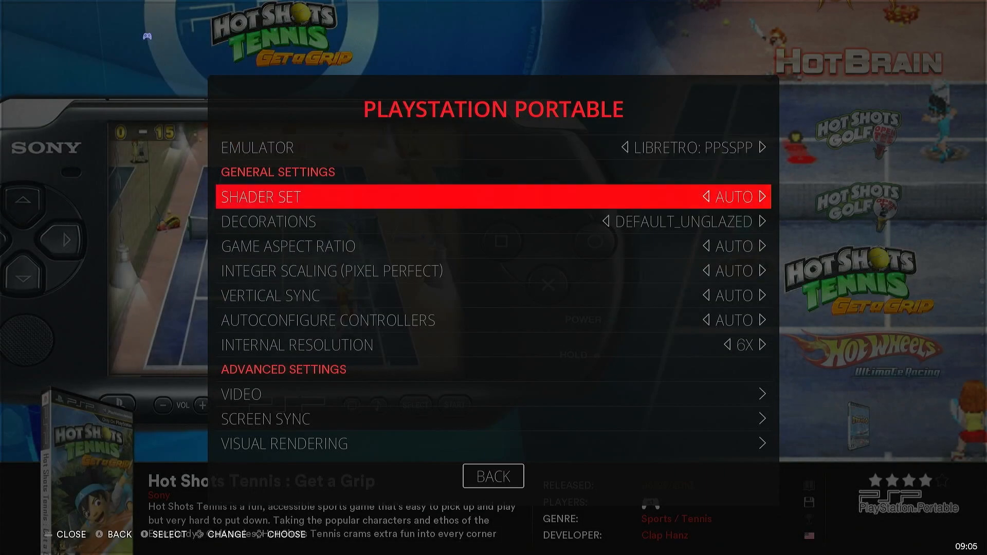
{"action": "key", "text": "Down"}
{"action": "key", "text": "Return"}
{"action": "key", "text": "Down"}
{"action": "key", "text": "Down"}
{"action": "key", "text": "Down"}
{"action": "key", "text": "Down"}
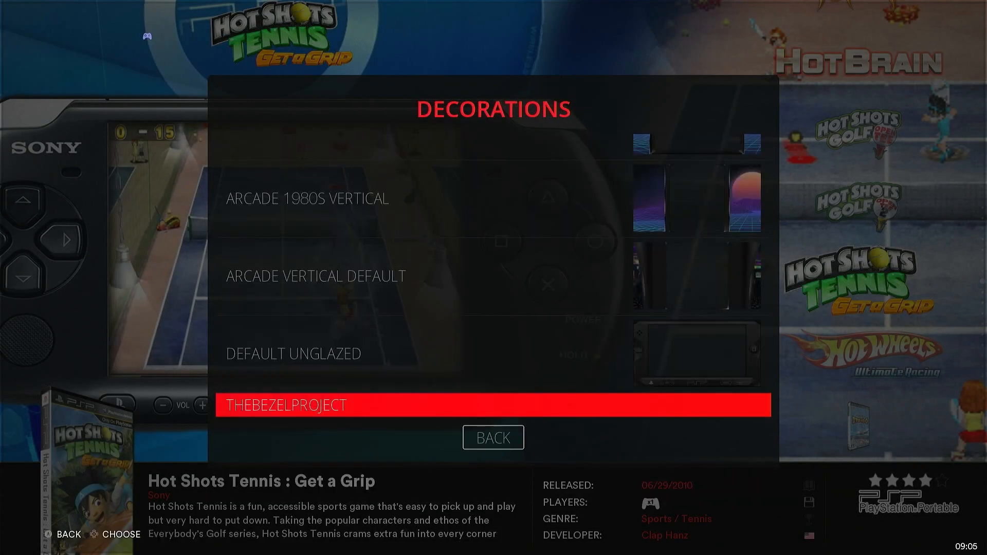
{"action": "key", "text": "Return"}
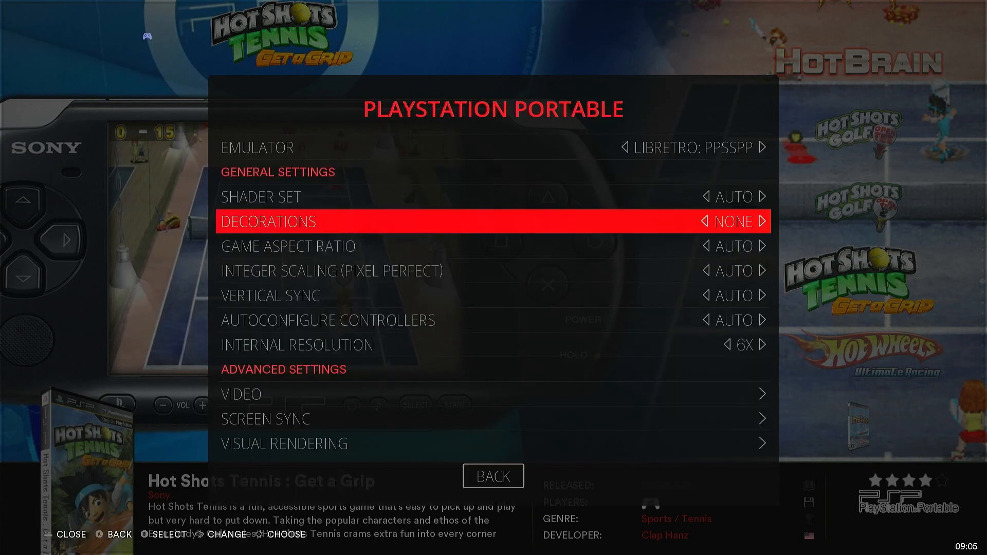
{"action": "key", "text": "BackSpace"}
{"action": "key", "text": "BackSpace"}
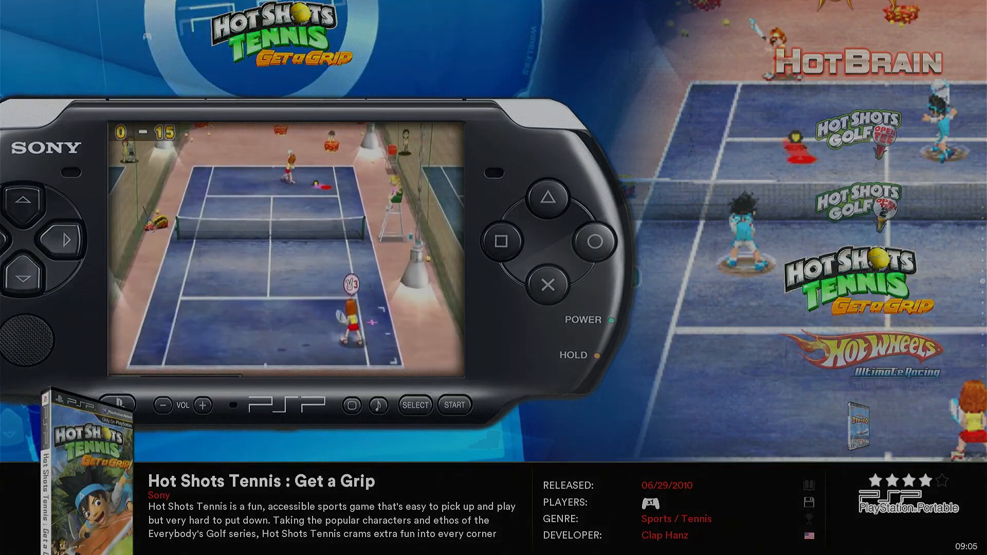
{"action": "key", "text": "Return"}
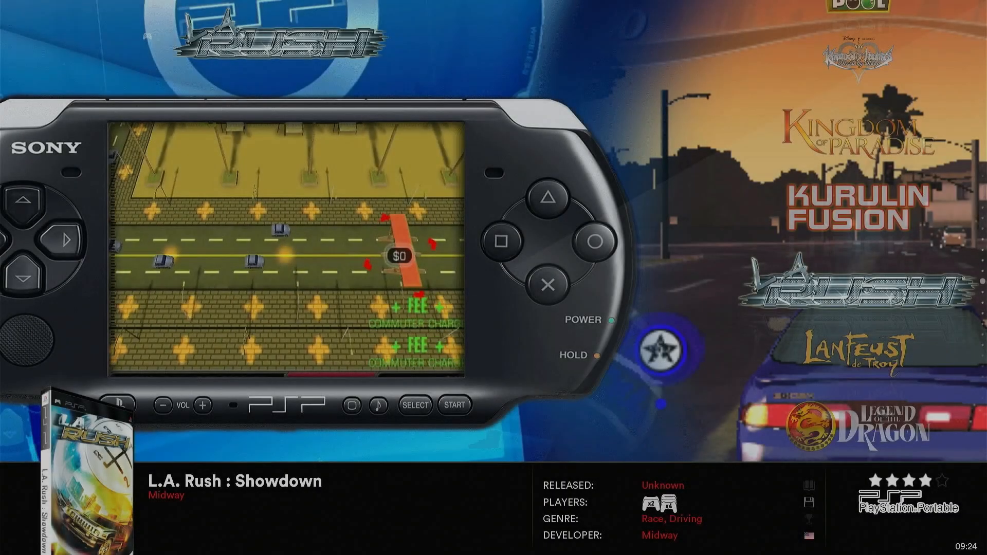
Step: Browse the PSP game list from L.A. Rush : Showdown down to LEGO Star Wars III : The Clone Wars
{"action": "key", "text": "Down"}
{"action": "key", "text": "Down"}
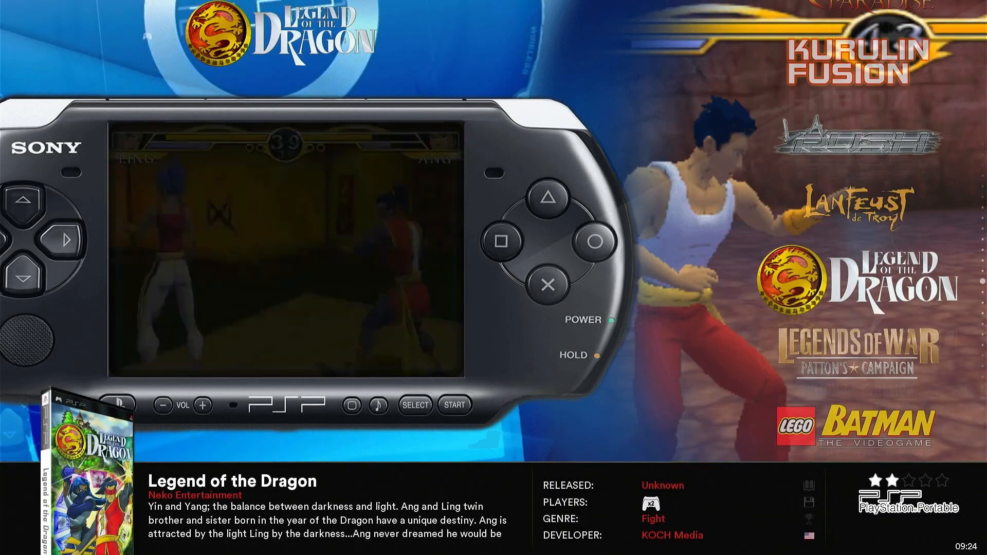
{"action": "key", "text": "Down"}
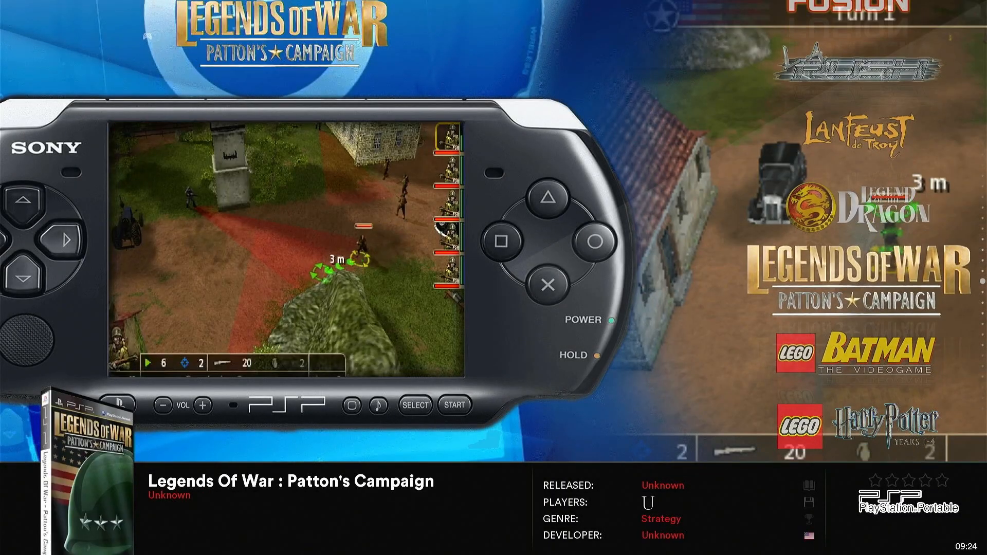
{"action": "key", "text": "Down"}
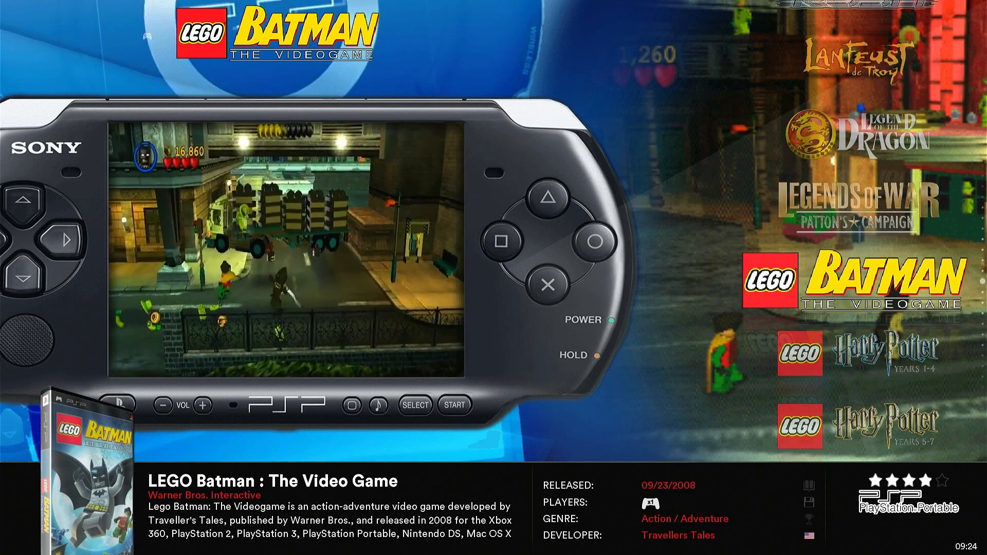
{"action": "key", "text": "Up"}
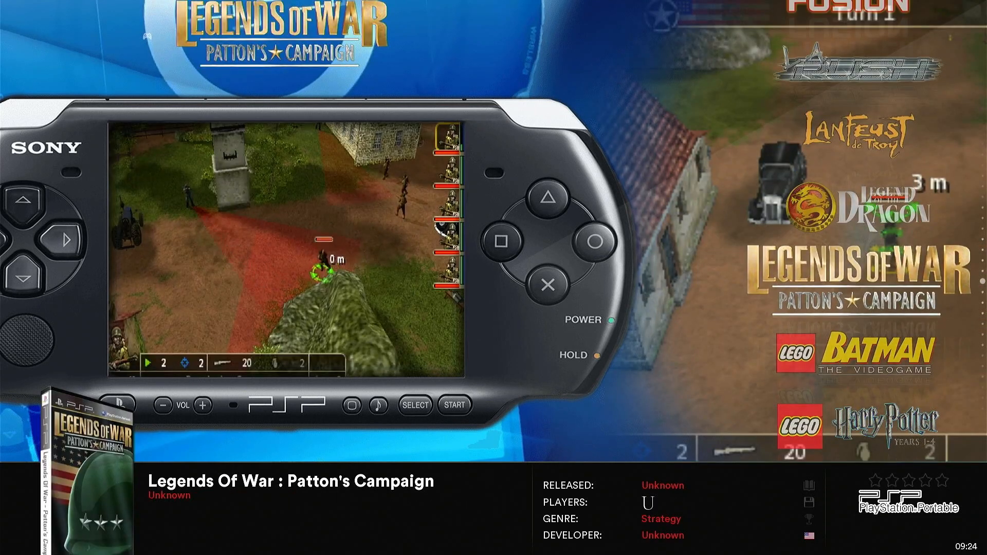
{"action": "key", "text": "Down"}
{"action": "key", "text": "Down"}
{"action": "key", "text": "Down"}
{"action": "key", "text": "Down"}
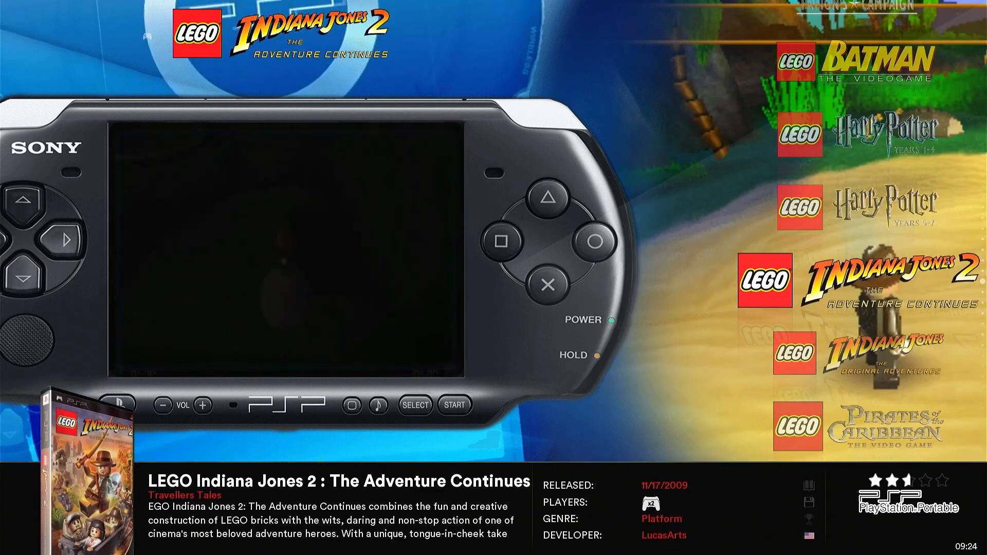
{"action": "key", "text": "Down"}
{"action": "key", "text": "Down"}
{"action": "key", "text": "Down"}
{"action": "key", "text": "Down"}
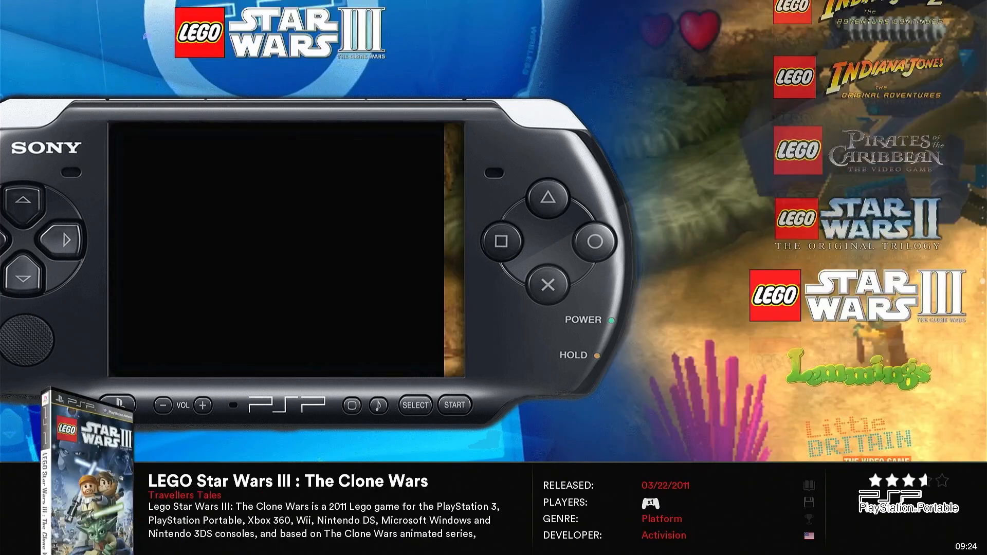
Step: Go back through the LEGO titles and select LEGO Batman : The Video Game
{"action": "key", "text": "Up"}
{"action": "key", "text": "Up"}
{"action": "key", "text": "Up"}
{"action": "key", "text": "Up"}
{"action": "key", "text": "Up"}
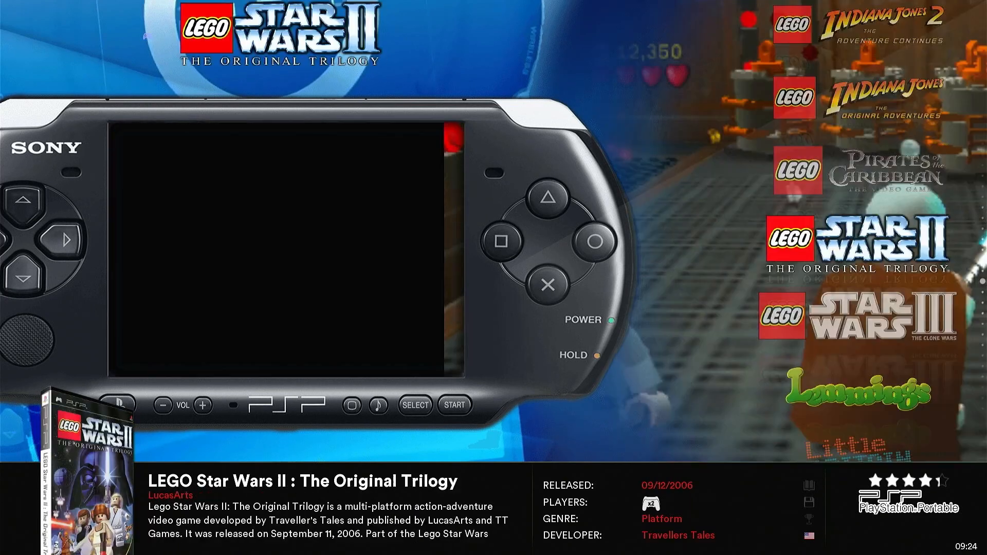
{"action": "key", "text": "Up"}
{"action": "key", "text": "Up"}
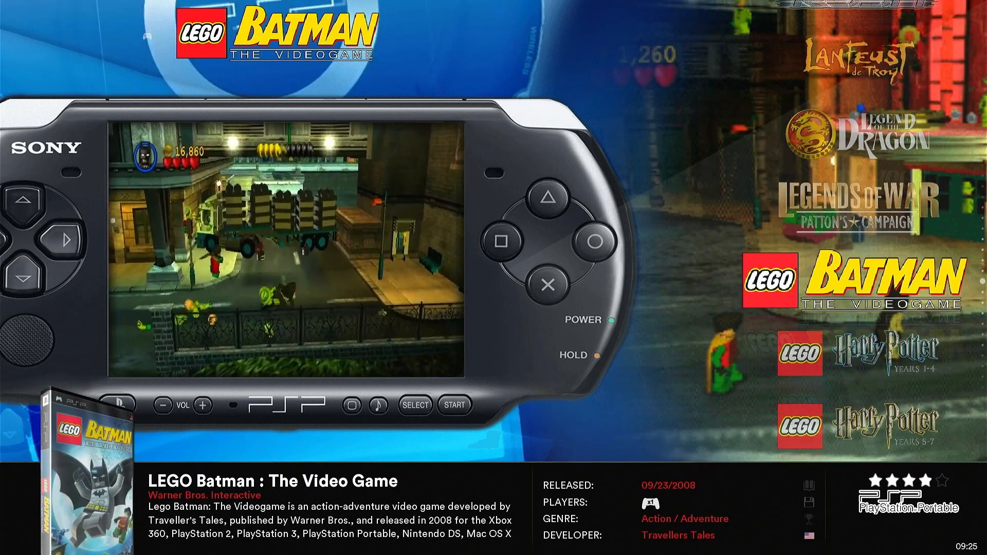
Step: Leave the PlayStation Portable game list and open the All Games collection
{"action": "key", "text": "Down"}
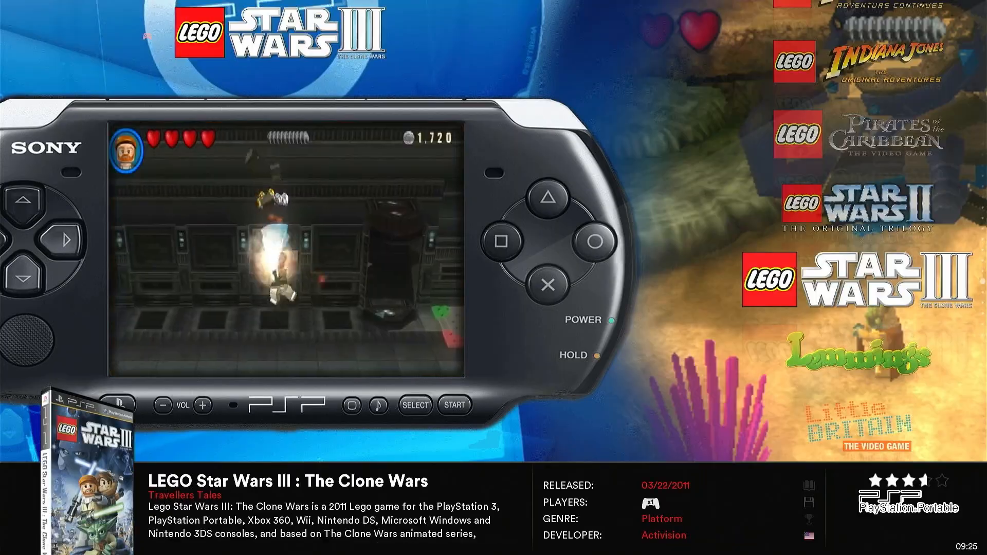
{"action": "key", "text": "F2"}
{"action": "key", "text": "BackSpace"}
{"action": "key", "text": "BackSpace"}
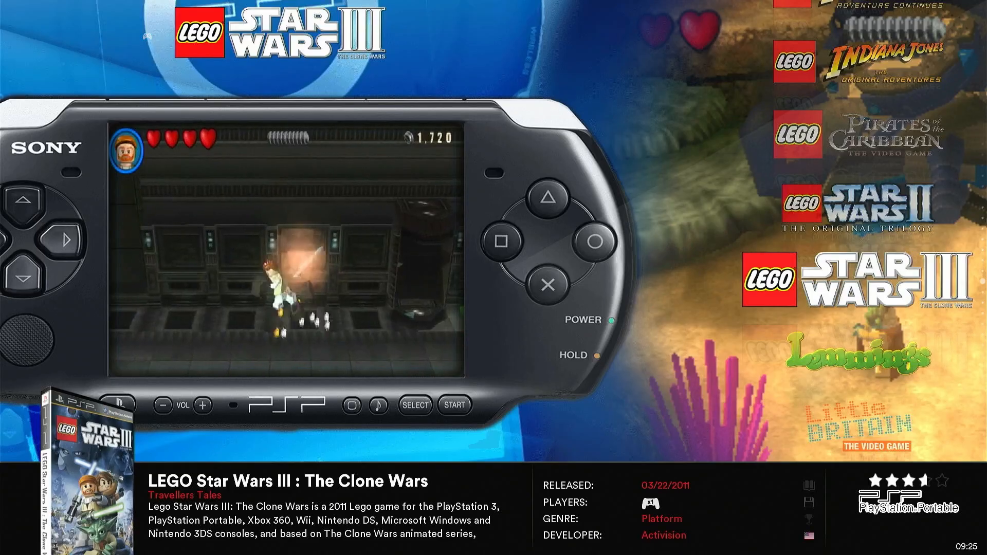
{"action": "key", "text": "Down"}
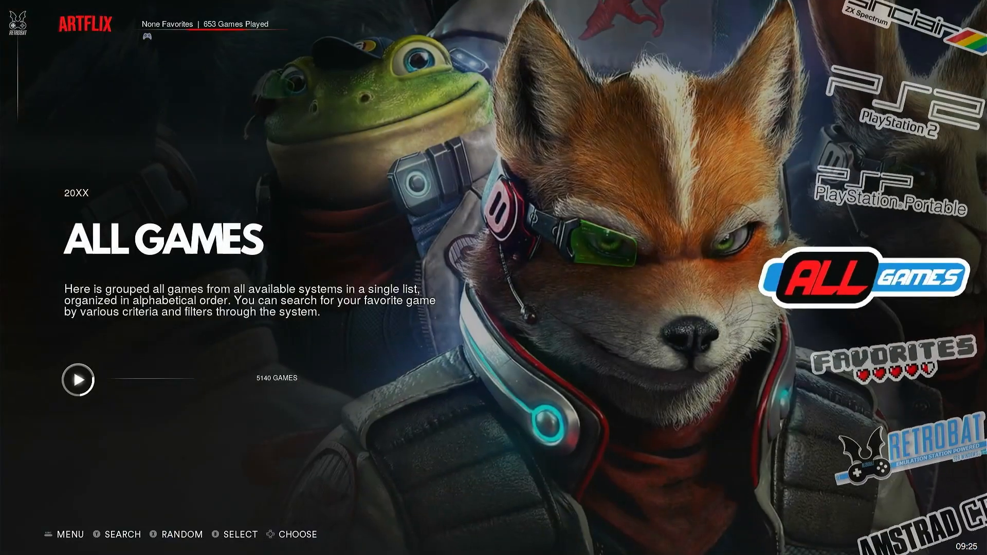
{"action": "key", "text": "Return"}
Step: Jump to the games beginning with the letter L in the All Games list
{"action": "key", "text": "F2"}
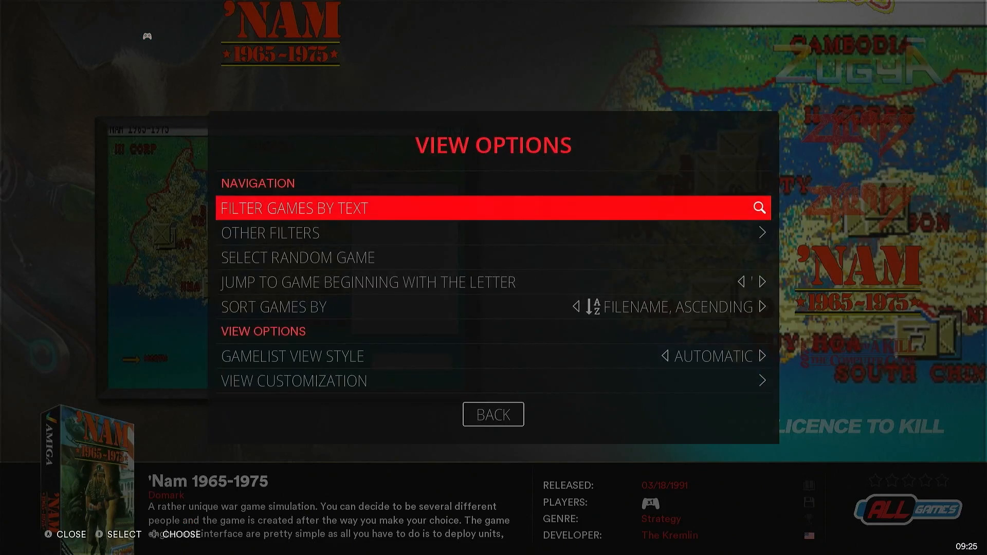
{"action": "key", "text": "Down"}
{"action": "key", "text": "Down"}
{"action": "key", "text": "Down"}
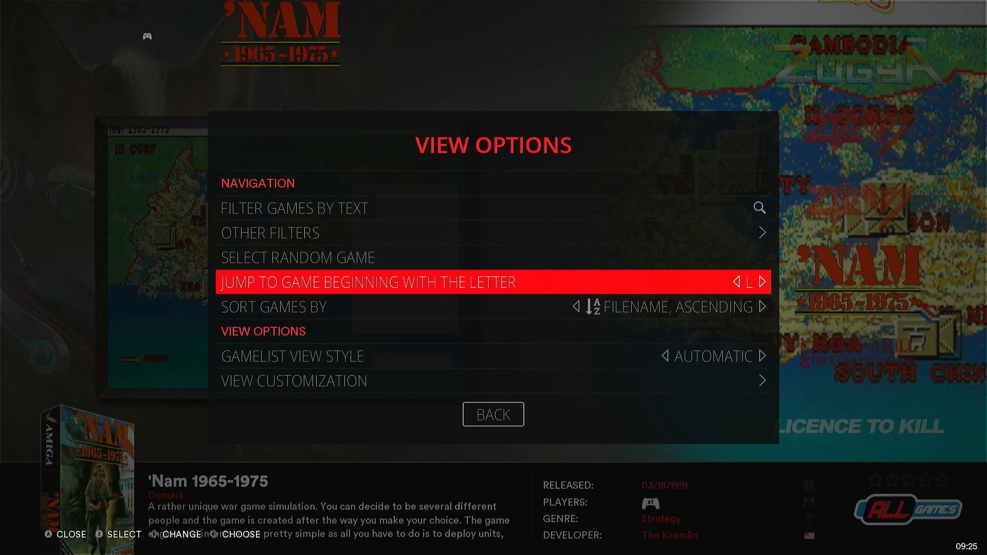
{"action": "key", "text": "Return"}
Step: Move through the L titles to LEGO Indiana Jones: The Original Adventures for PSP
{"action": "key", "text": "Down"}
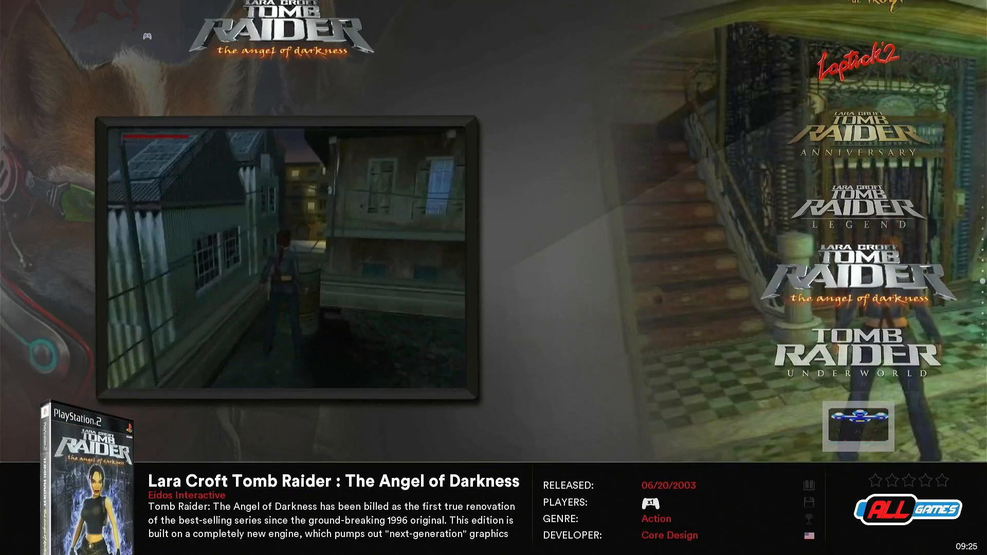
{"action": "key", "text": "Page_Down"}
{"action": "key", "text": "Page_Down"}
{"action": "key", "text": "Page_Down"}
{"action": "key", "text": "Page_Down"}
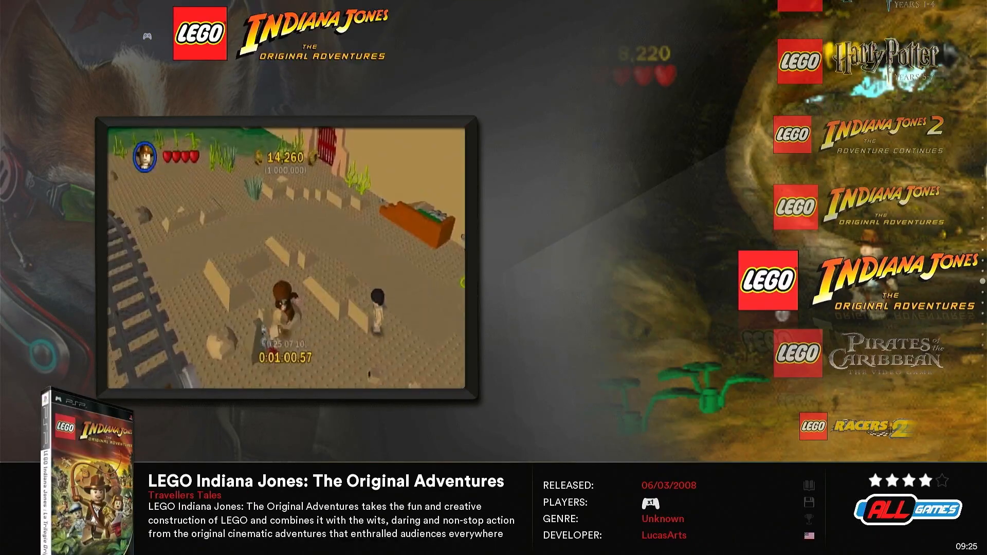
Step: Go back to the two LEGO Batman entries and compare the PSP and PlayStation 2 versions
{"action": "key", "text": "Up"}
{"action": "key", "text": "Up"}
{"action": "key", "text": "Up"}
{"action": "key", "text": "Up"}
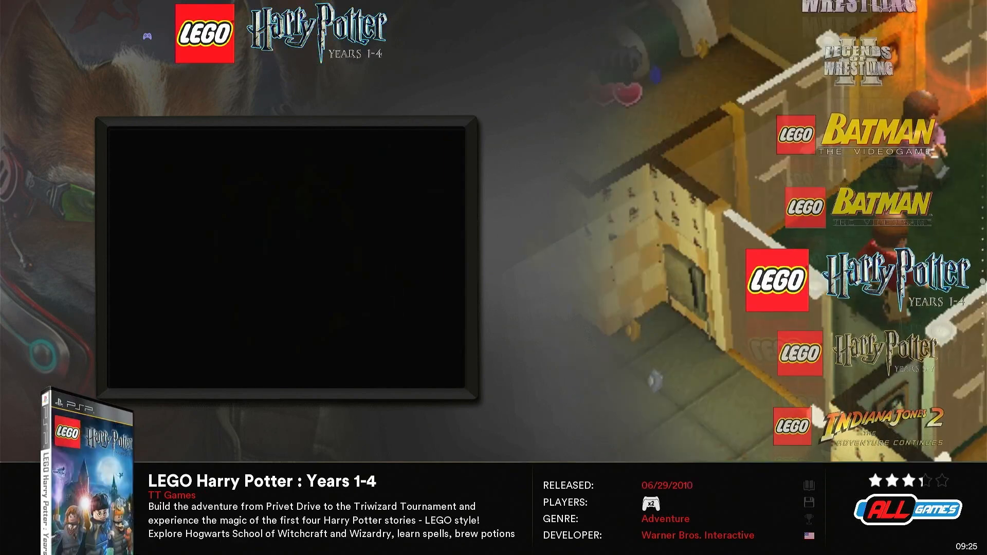
{"action": "key", "text": "Up"}
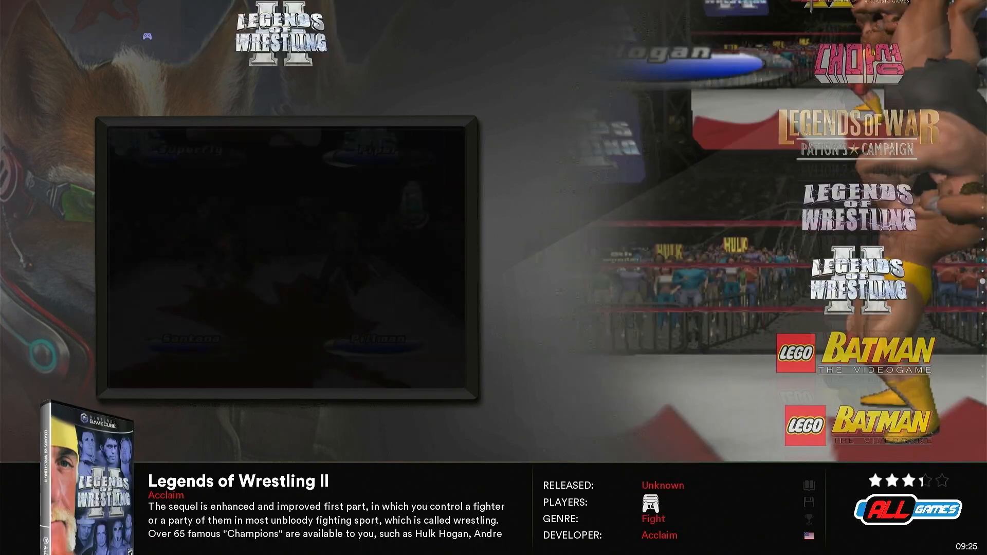
{"action": "key", "text": "Down"}
{"action": "key", "text": "Down"}
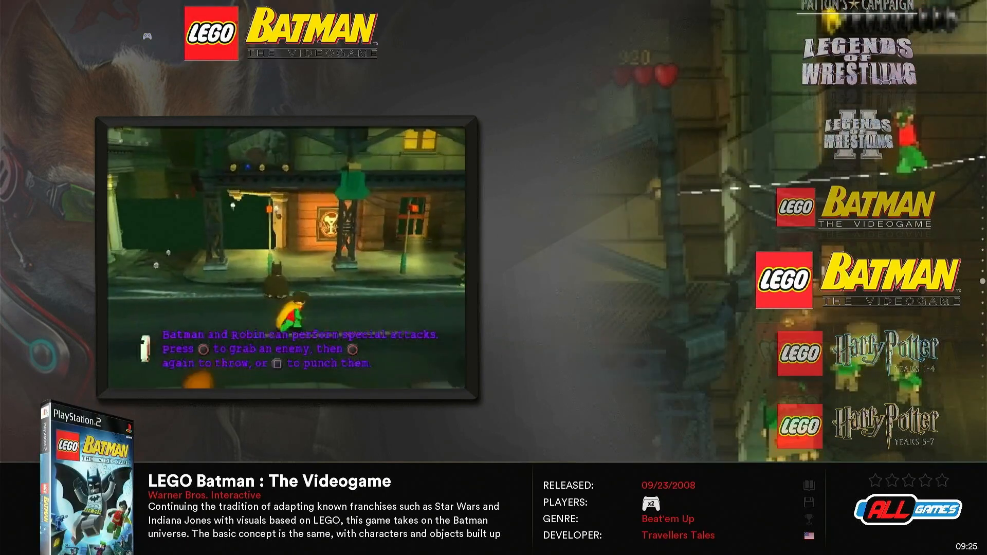
{"action": "key", "text": "Up"}
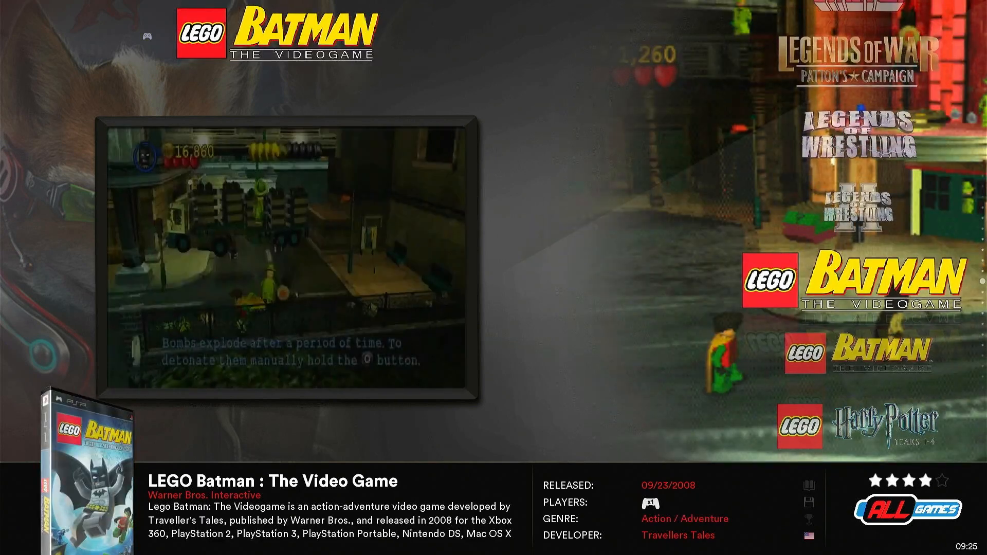
{"action": "key", "text": "Down"}
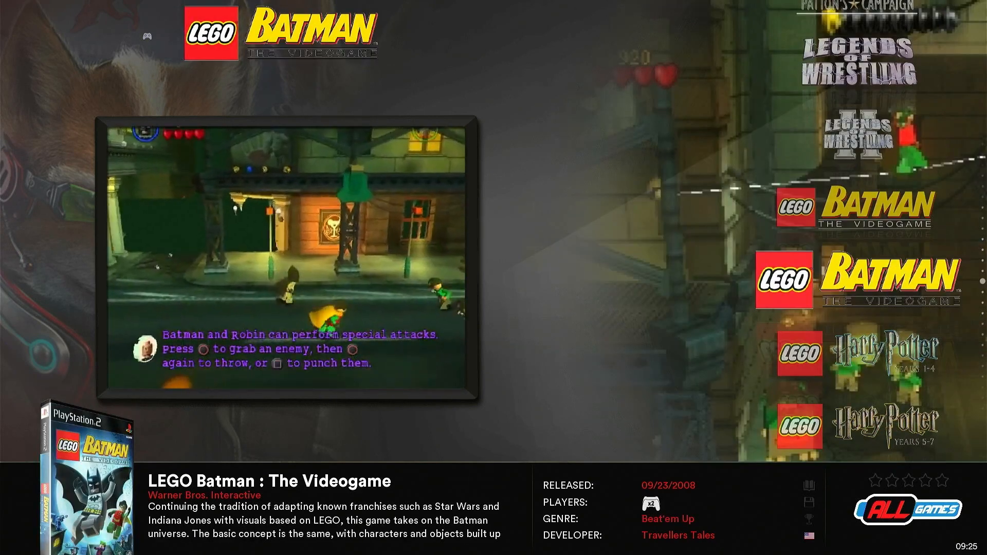
Step: View the LEGO Harry Potter entries and compare the PlayStation 2 and PSP versions of LEGO Indiana Jones : The Original Adventures
{"action": "key", "text": "Down"}
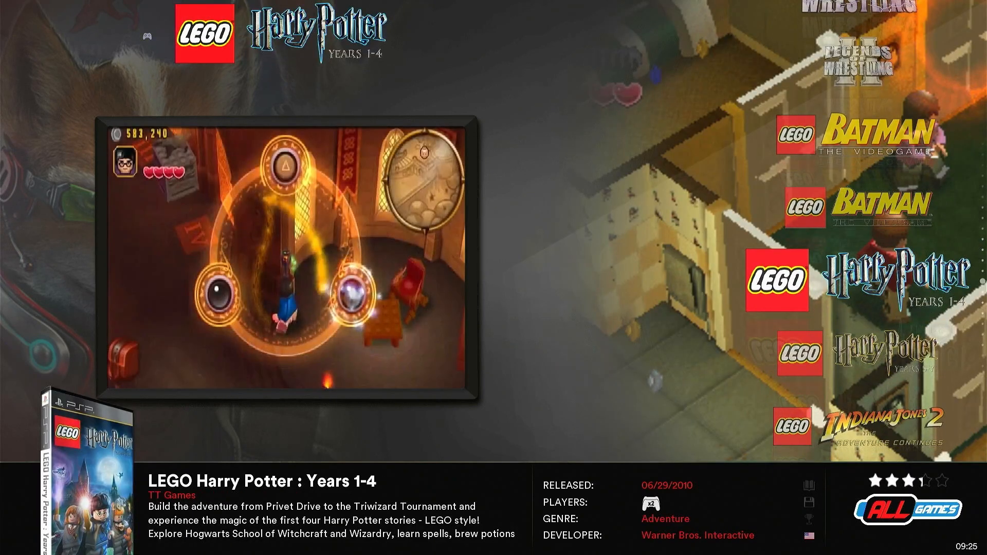
{"action": "key", "text": "Down"}
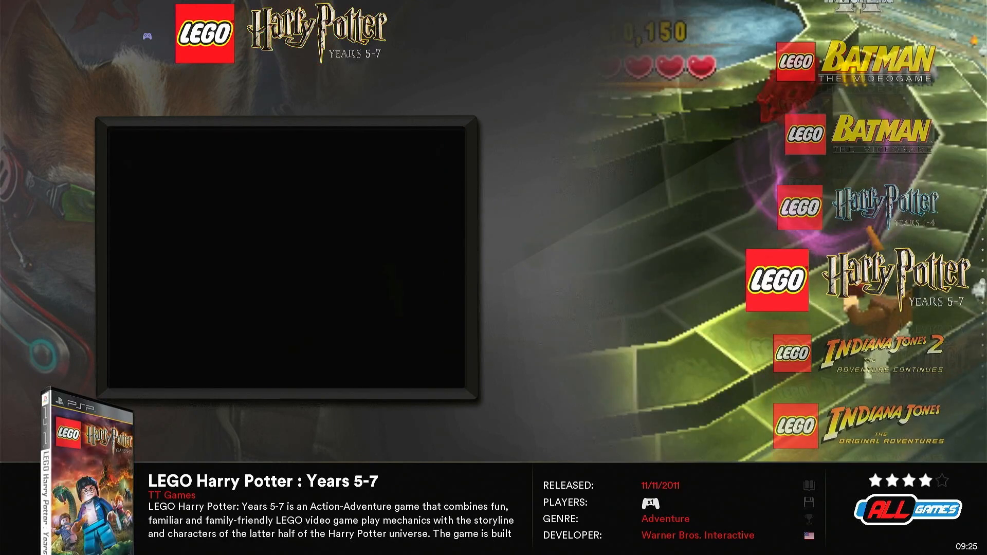
{"action": "key", "text": "Down"}
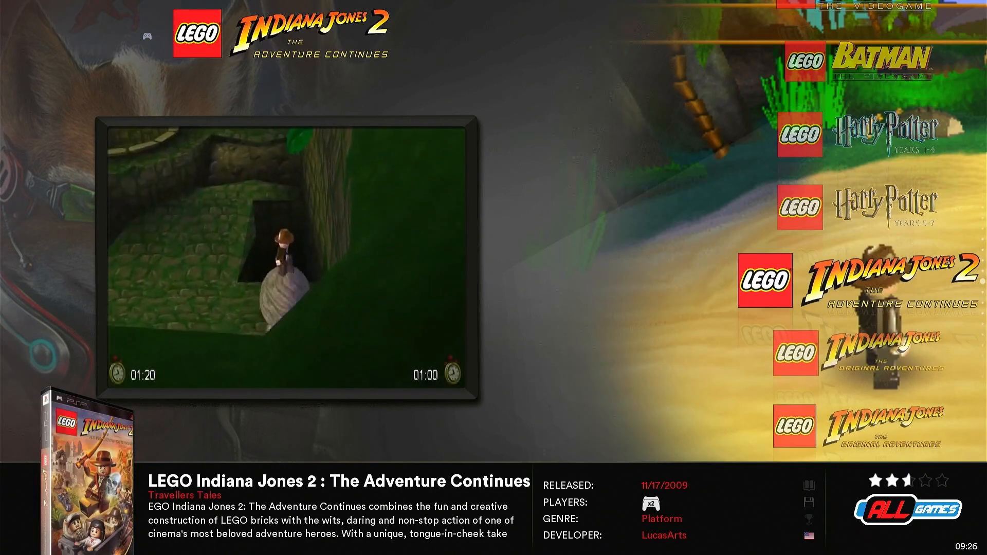
{"action": "key", "text": "Down"}
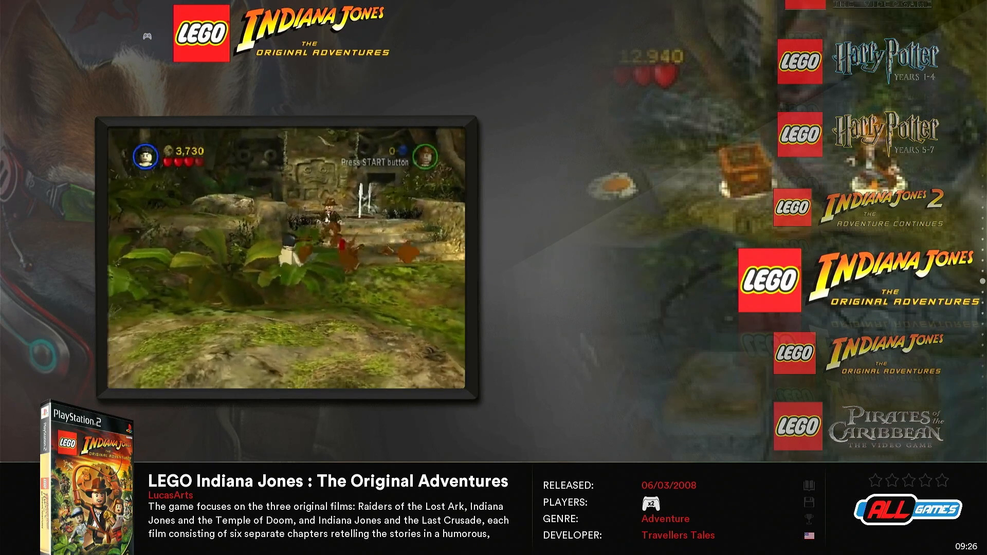
{"action": "key", "text": "Down"}
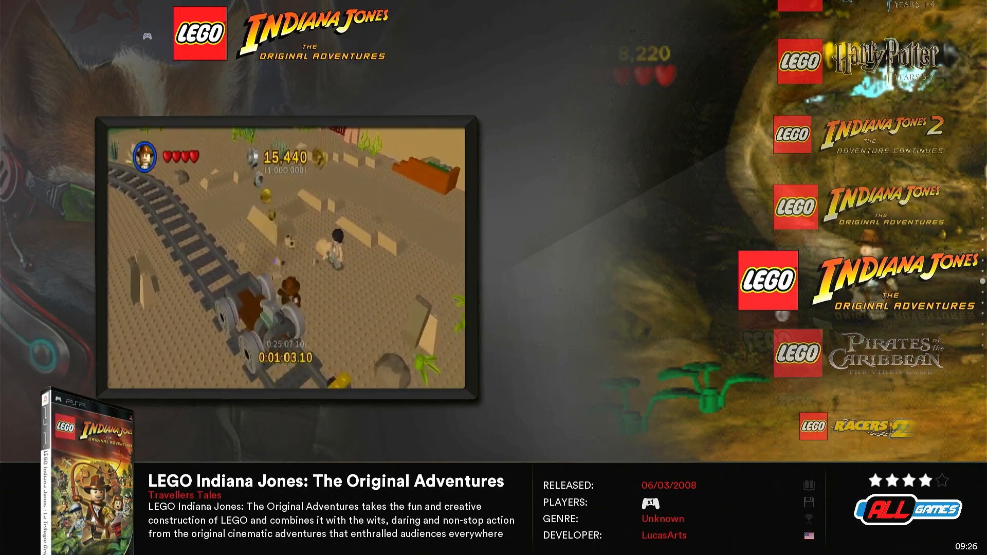
Step: Browse the remaining LEGO titles from Pirates of the Caribbean down to the GameCube version of LEGO Star Wars: The Video Game
{"action": "key", "text": "Down"}
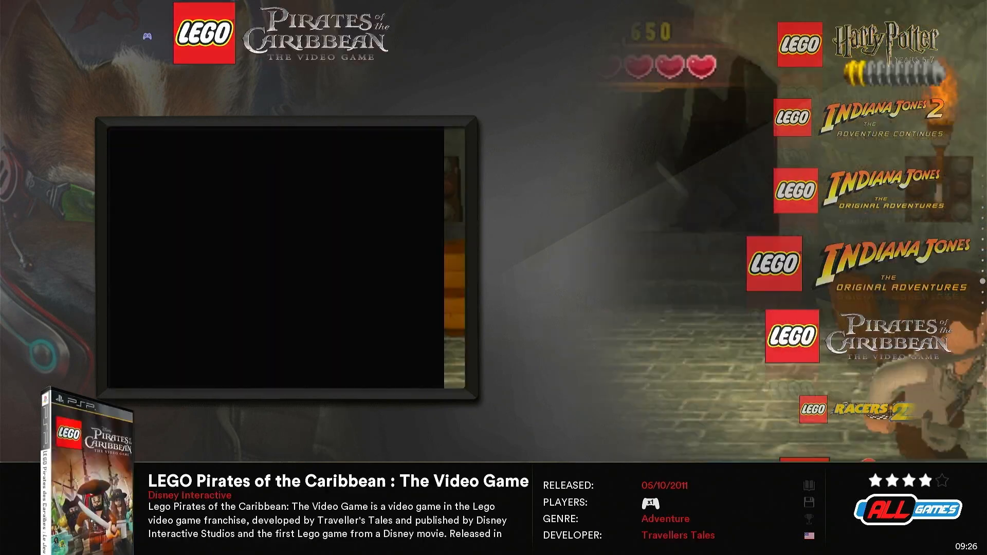
{"action": "key", "text": "Down"}
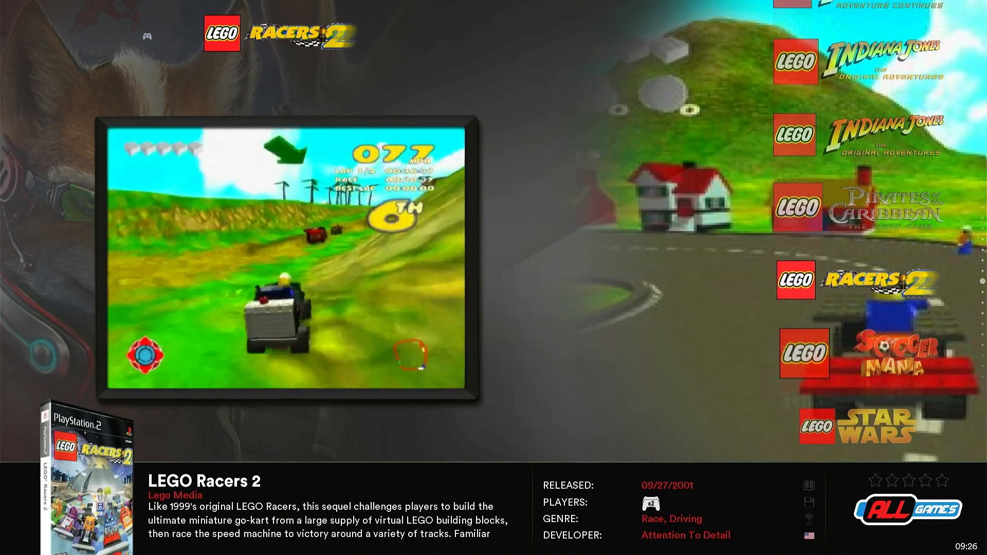
{"action": "key", "text": "Down"}
{"action": "key", "text": "Down"}
{"action": "key", "text": "Down"}
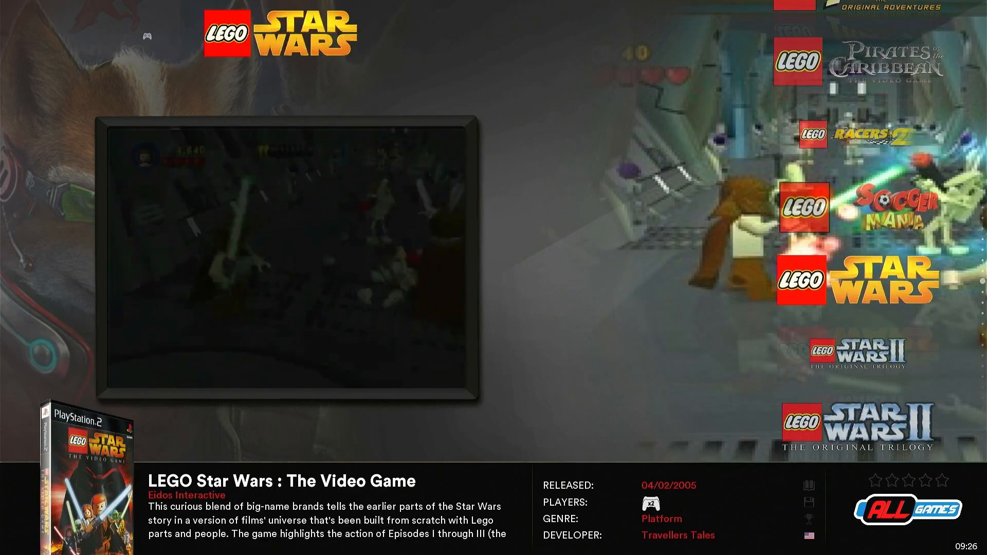
{"action": "key", "text": "Down"}
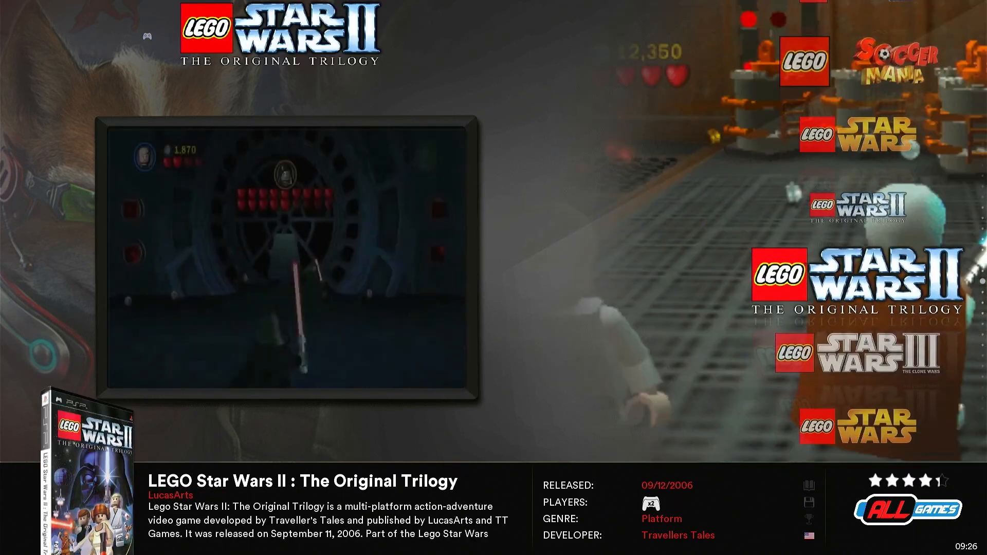
{"action": "key", "text": "Down"}
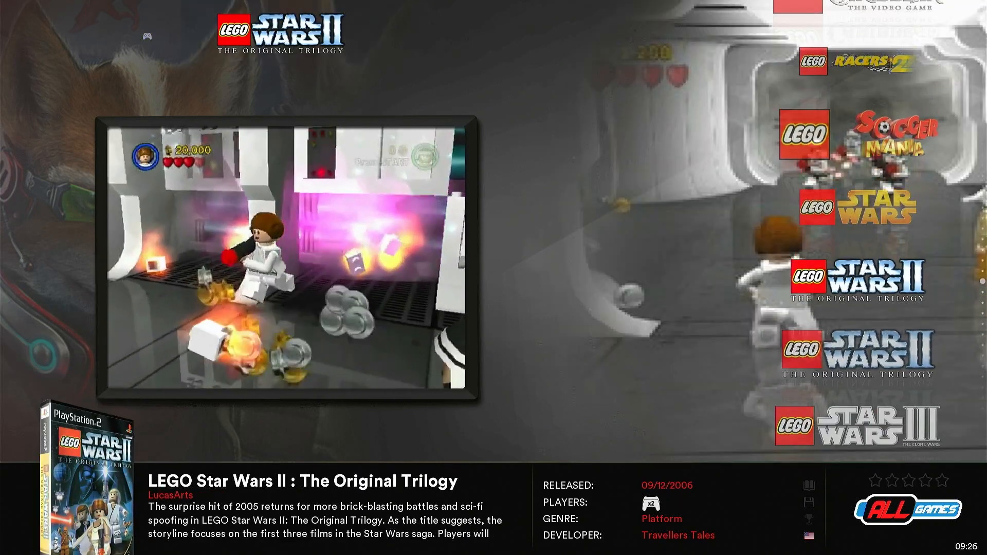
{"action": "key", "text": "Down"}
{"action": "key", "text": "Down"}
{"action": "key", "text": "Down"}
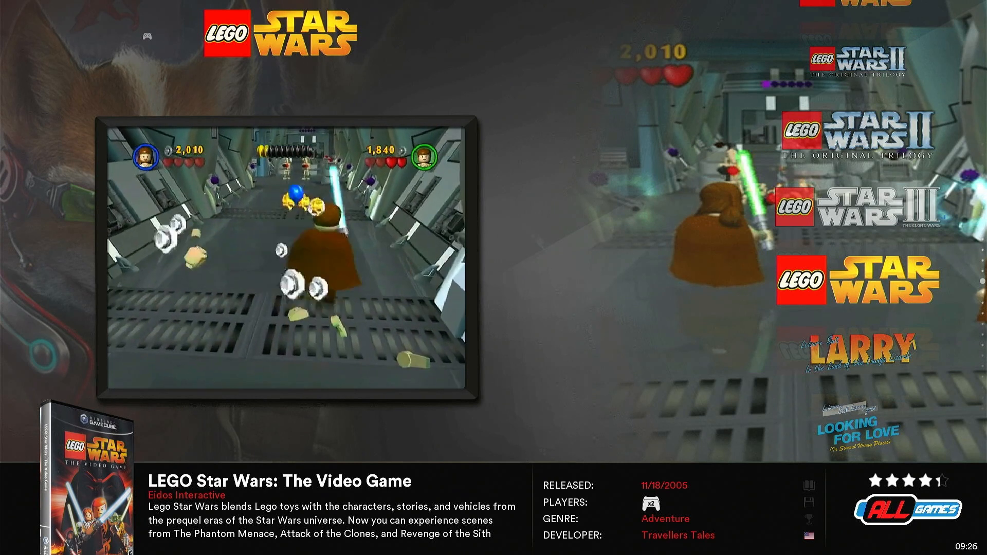
Step: Compare the PSP and PlayStation 2 entries of LEGO Star Wars II : The Original Trilogy
{"action": "key", "text": "Up"}
{"action": "key", "text": "Up"}
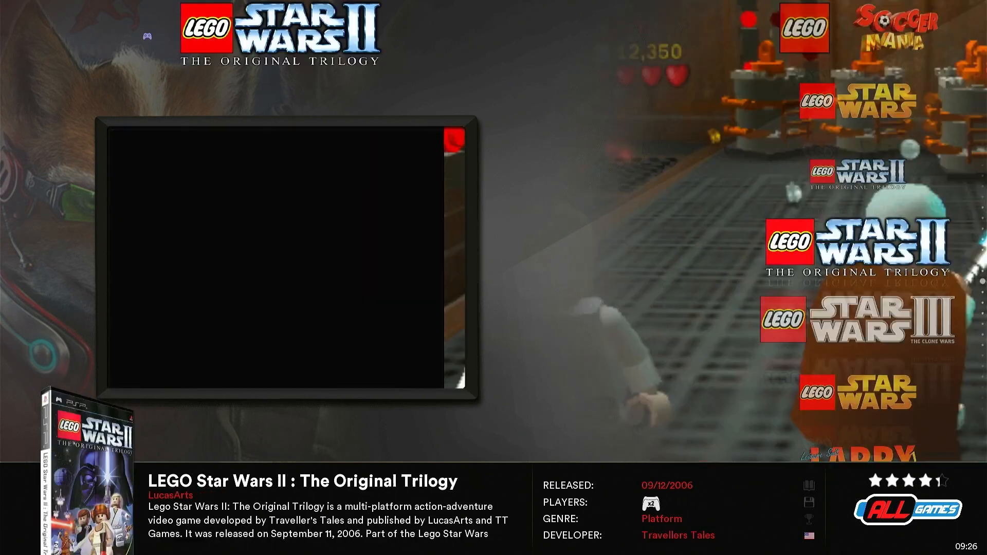
{"action": "key", "text": "Up"}
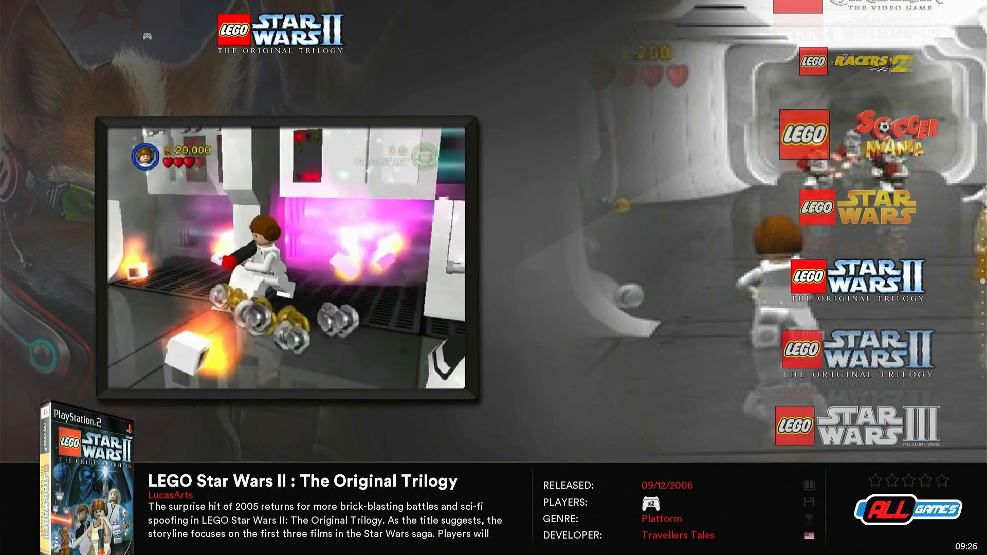
{"action": "key", "text": "Down"}
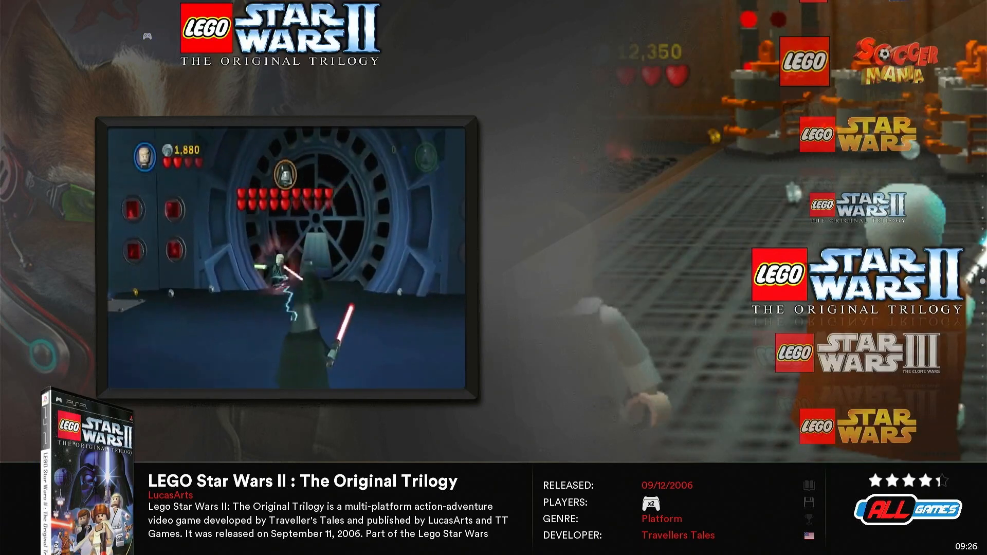
{"action": "key", "text": "Up"}
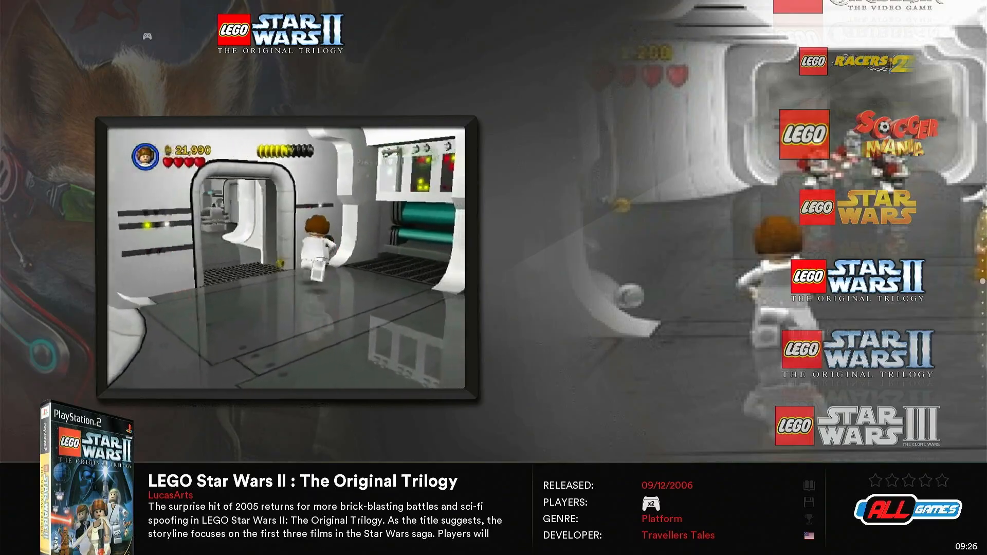
Step: Run LEGO Indiana Jones : The Original Adventures and test switching control to the companion character
{"action": "key", "text": "Return"}
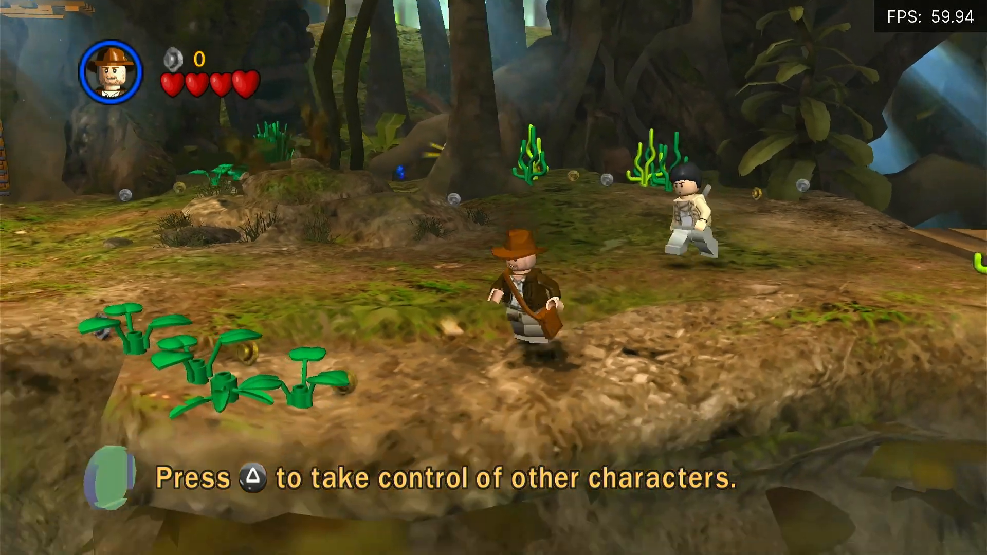
{"action": "key", "text": "s"}
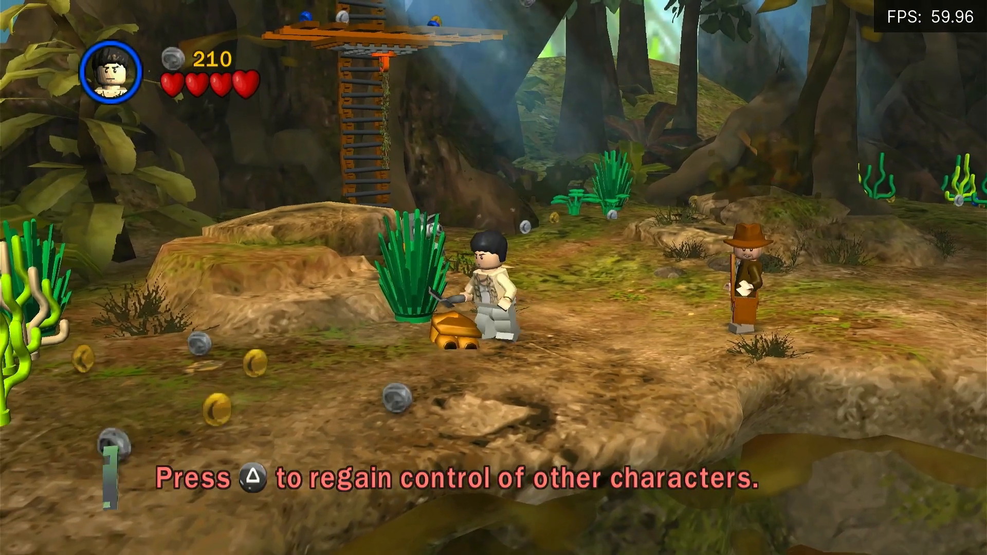
{"action": "key", "text": "z"}
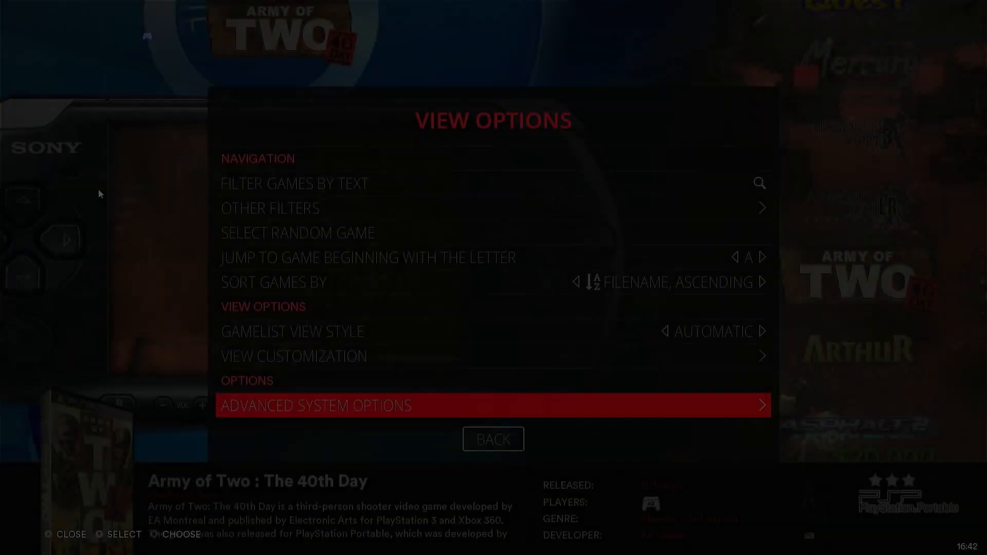
Step: Open the advanced system options for PlayStation Portable from the Army of Two : The 40th Day entry
{"action": "key", "text": "Return"}
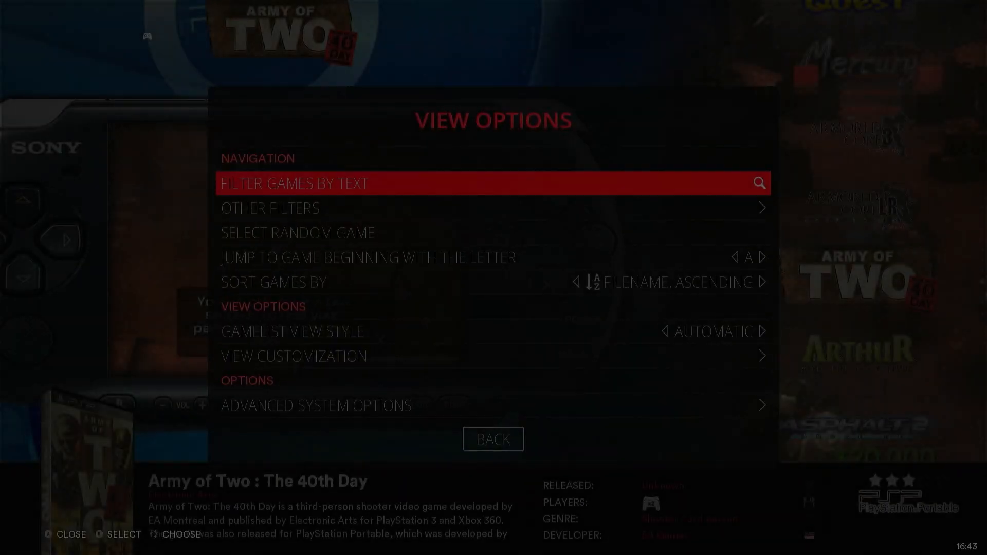
{"action": "key", "text": "Up"}
{"action": "key", "text": "Return"}
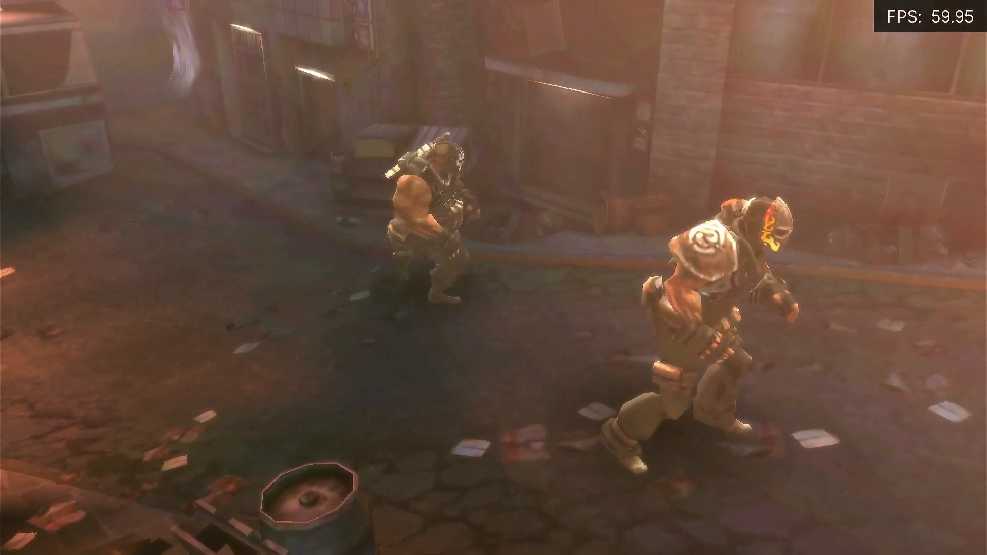
Step: Open the emulator's Quick Menu while Army of Two : The 40th Day is running
{"action": "key", "text": "Escape"}
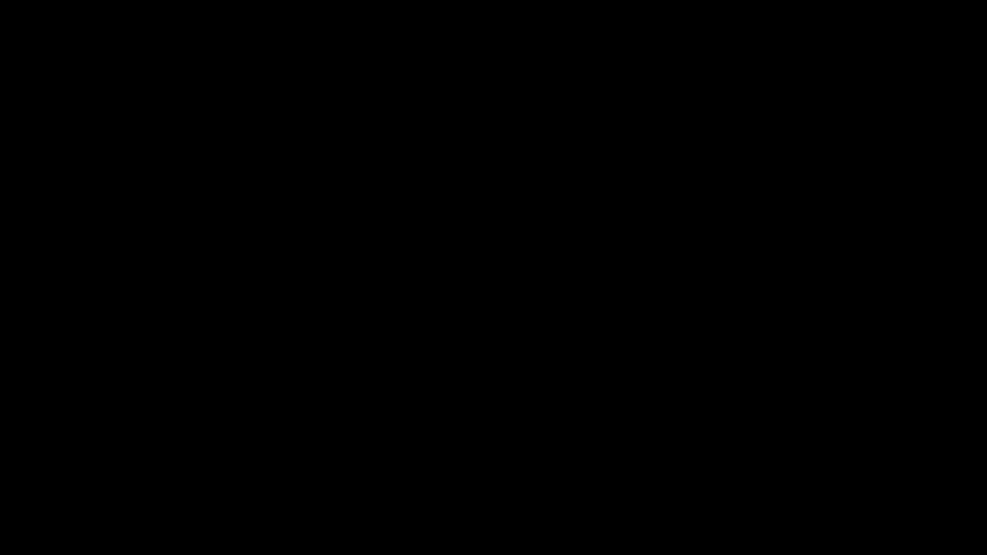
{"action": "key", "text": "F1"}
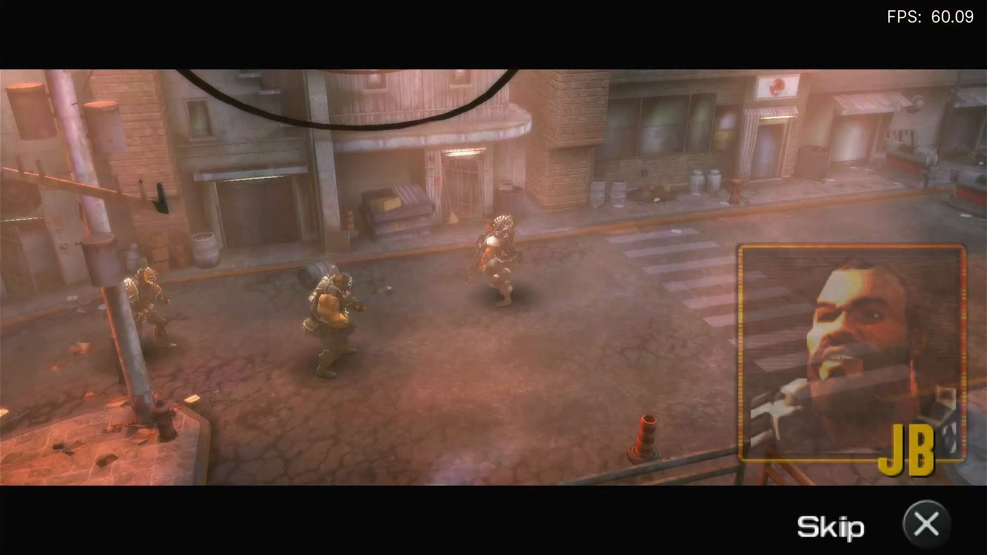
{"action": "key", "text": "F1"}
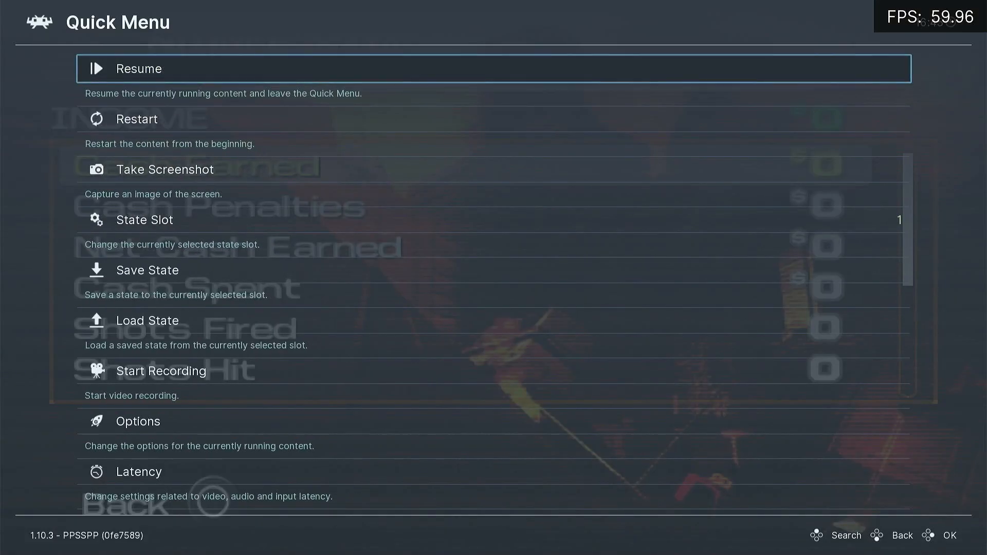
Step: Set the Internal Resolution core option to 3840x2176 for Army of Two : The 40th Day
{"action": "key", "text": "Down"}
{"action": "key", "text": "Down"}
{"action": "key", "text": "Down"}
{"action": "key", "text": "Down"}
{"action": "key", "text": "Down"}
{"action": "key", "text": "Down"}
{"action": "key", "text": "Down"}
{"action": "key", "text": "Down"}
{"action": "key", "text": "Down"}
{"action": "key", "text": "Up"}
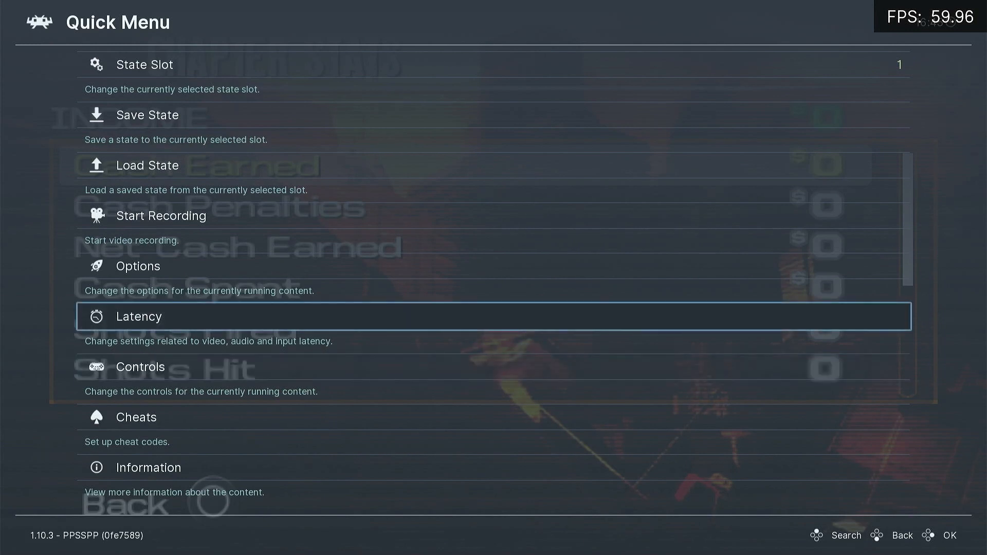
{"action": "key", "text": "Up"}
{"action": "key", "text": "Return"}
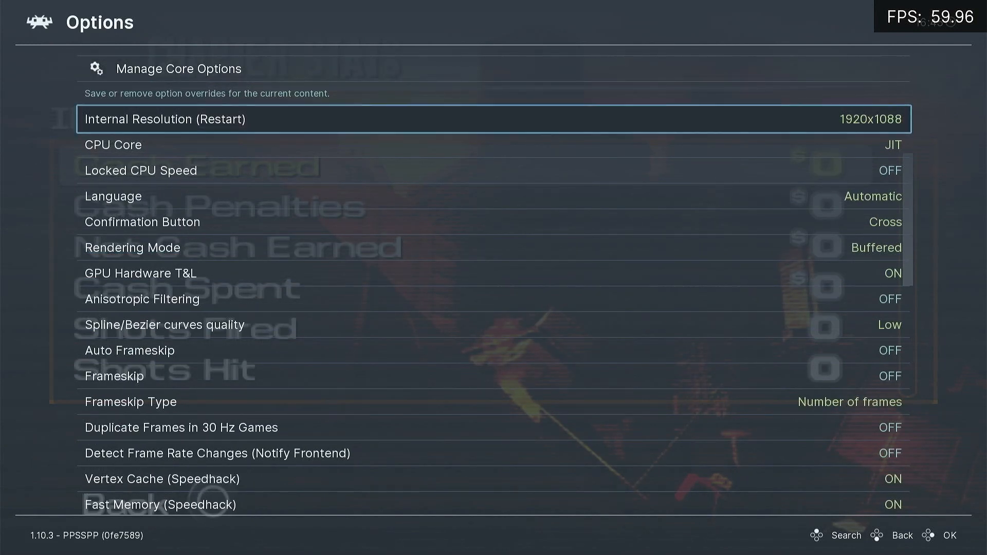
{"action": "key", "text": "Return"}
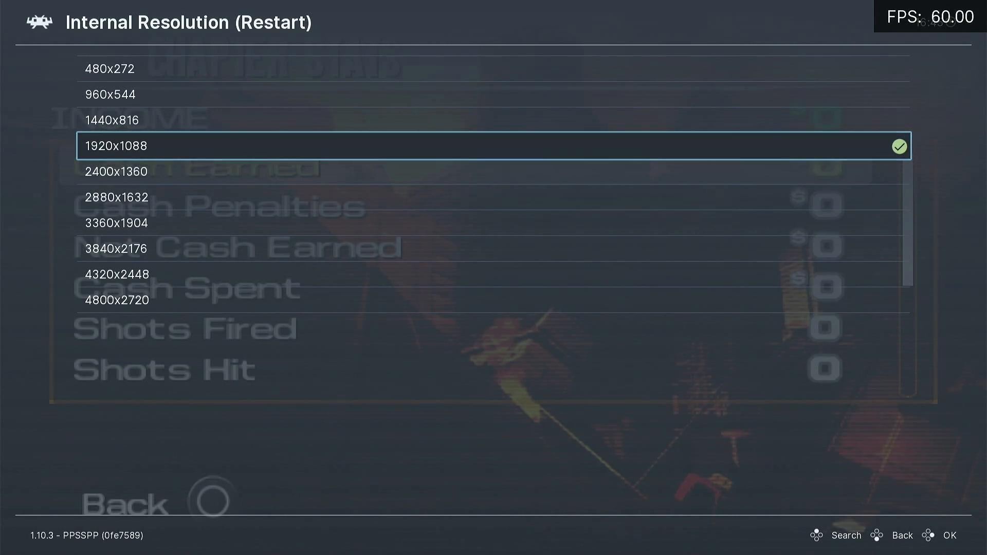
{"action": "key", "text": "Down"}
{"action": "key", "text": "Down"}
{"action": "key", "text": "Down"}
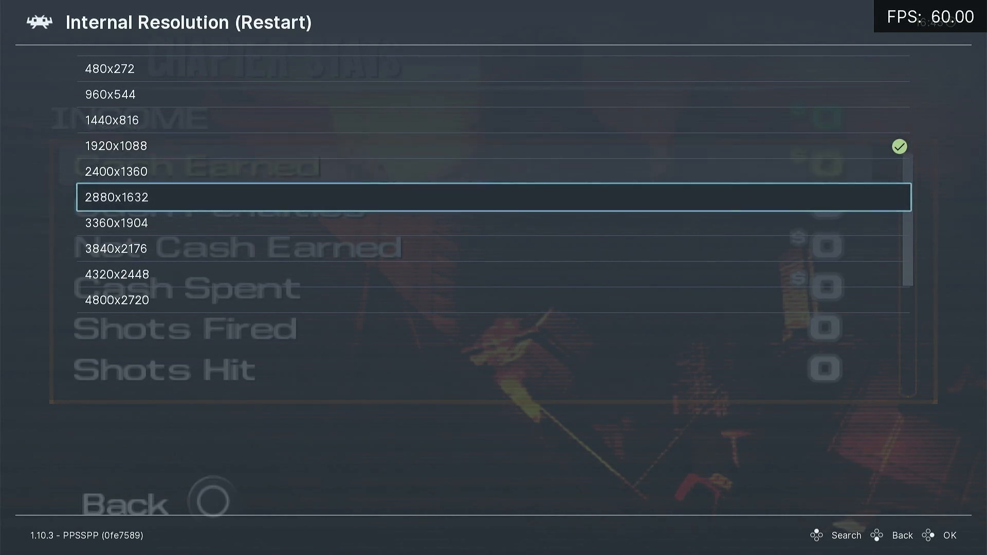
{"action": "key", "text": "Down"}
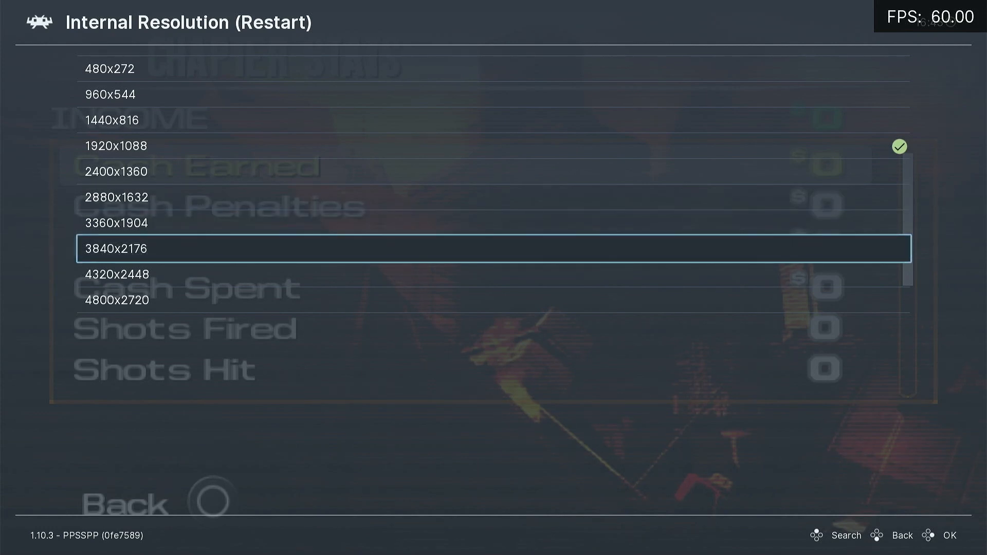
{"action": "key", "text": "Return"}
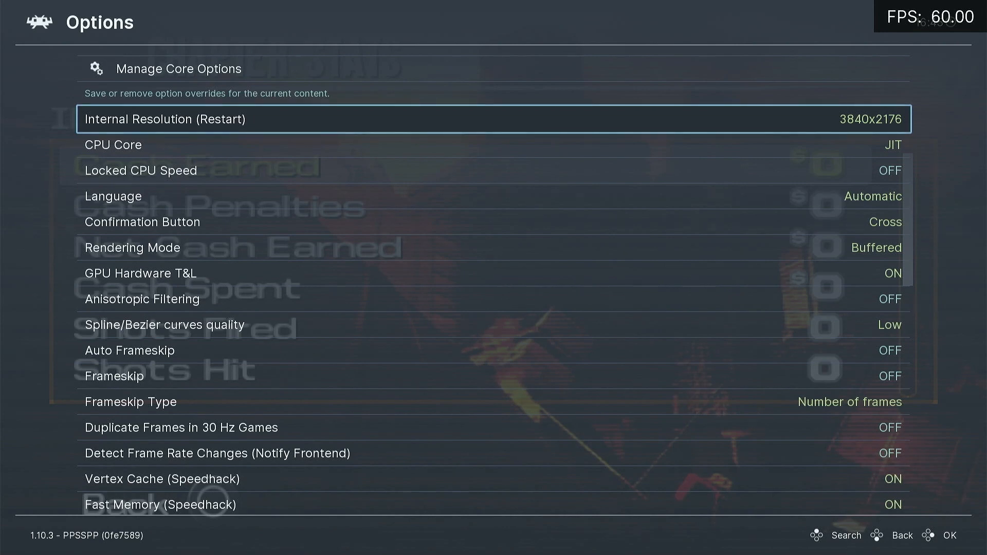
Step: Test Army of Two : The 40th Day at 3840x2176 and dismiss the analog stick movement hint
{"action": "key", "text": "Up"}
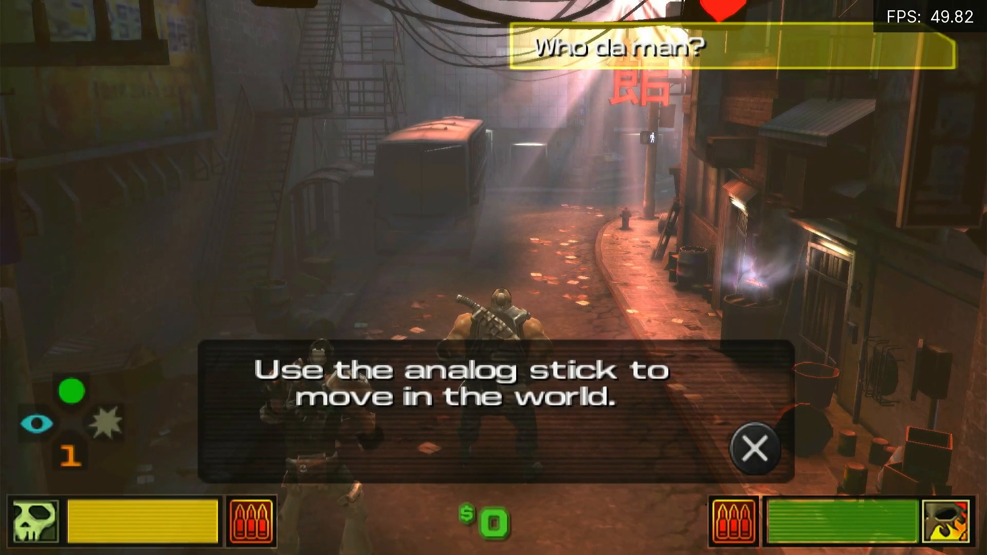
{"action": "key", "text": "z"}
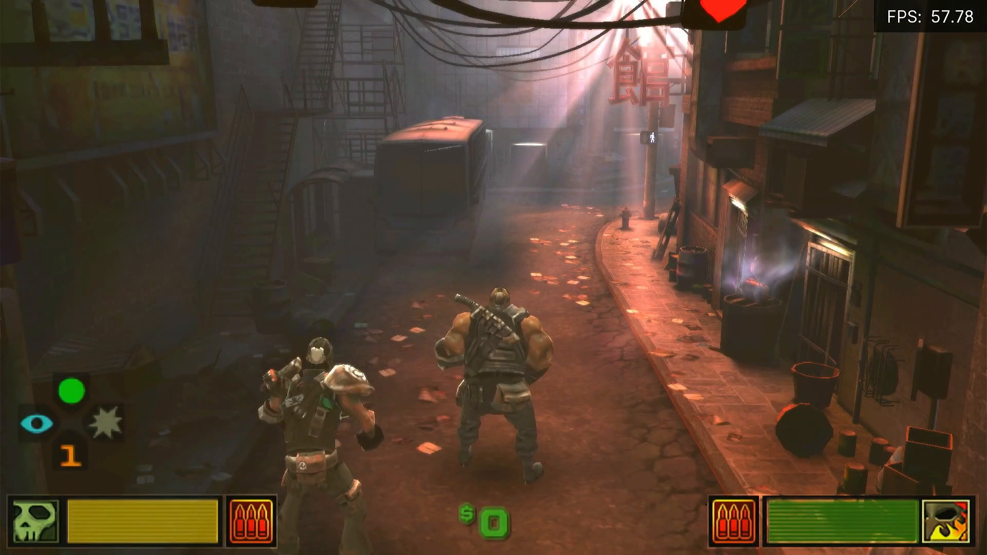
{"action": "key", "text": "Up"}
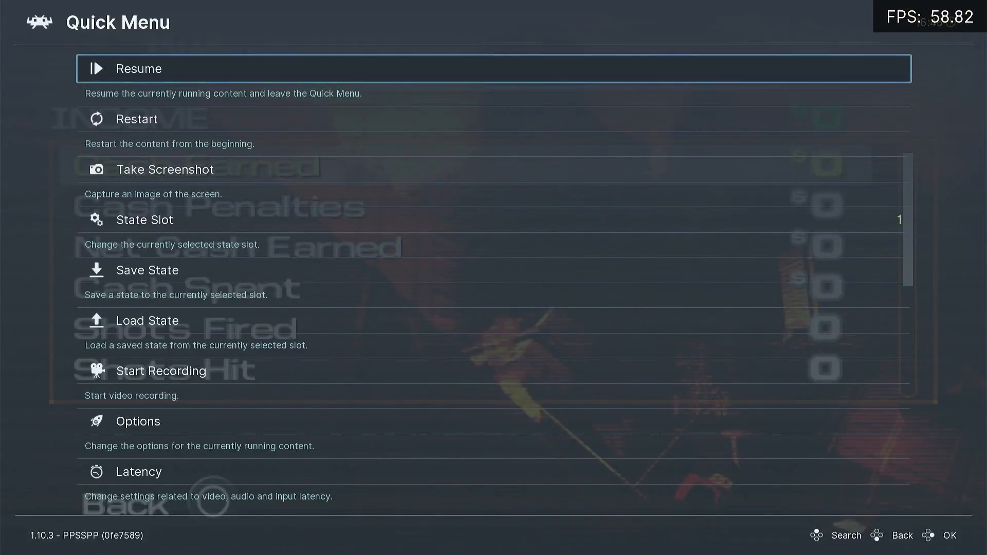
Step: Raise the game's Internal Resolution core option to 4800x2720
{"action": "key", "text": "Down"}
{"action": "key", "text": "Down"}
{"action": "key", "text": "Down"}
{"action": "key", "text": "Down"}
{"action": "key", "text": "Down"}
{"action": "key", "text": "Down"}
{"action": "key", "text": "Down"}
{"action": "key", "text": "Down"}
{"action": "key", "text": "Down"}
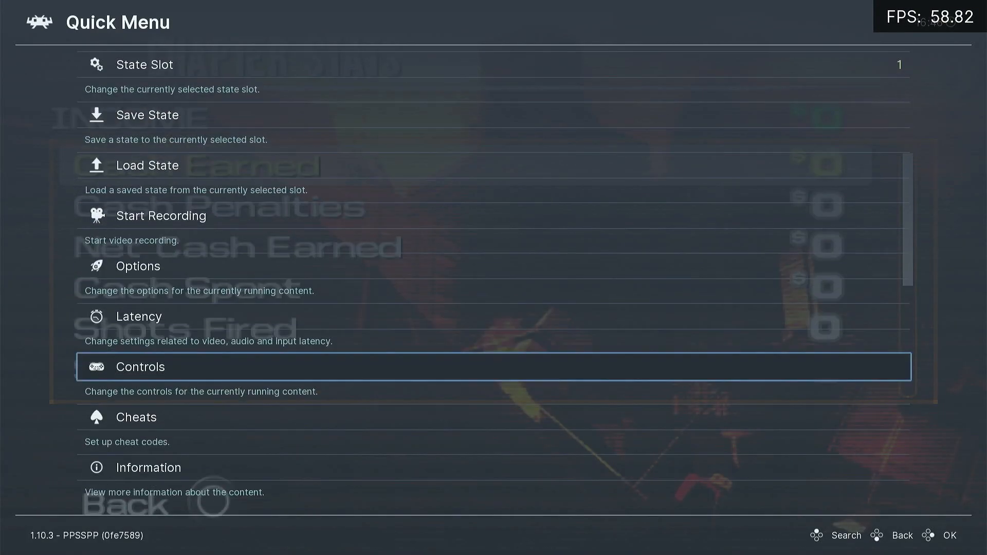
{"action": "key", "text": "Up"}
{"action": "key", "text": "Up"}
{"action": "key", "text": "Return"}
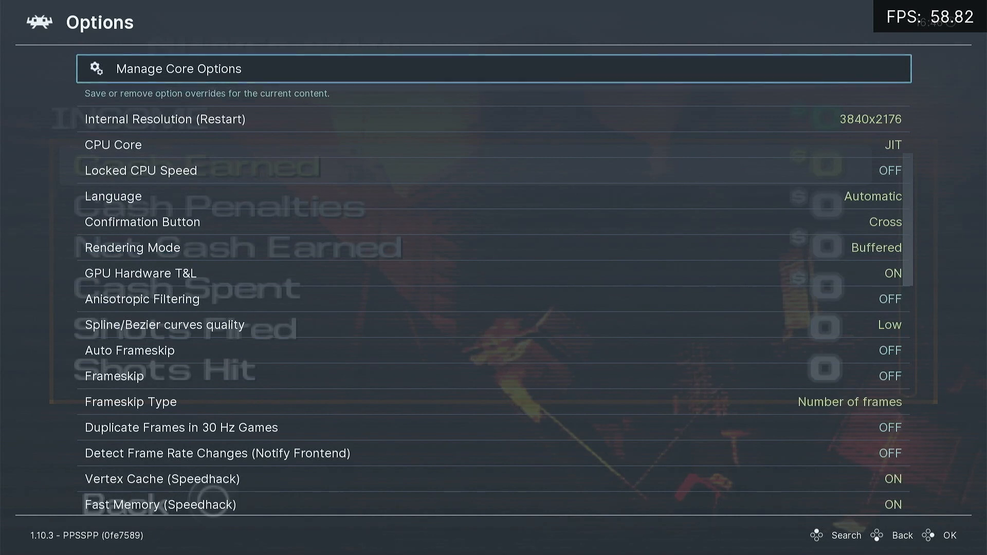
{"action": "key", "text": "Down"}
{"action": "key", "text": "Return"}
{"action": "key", "text": "Down"}
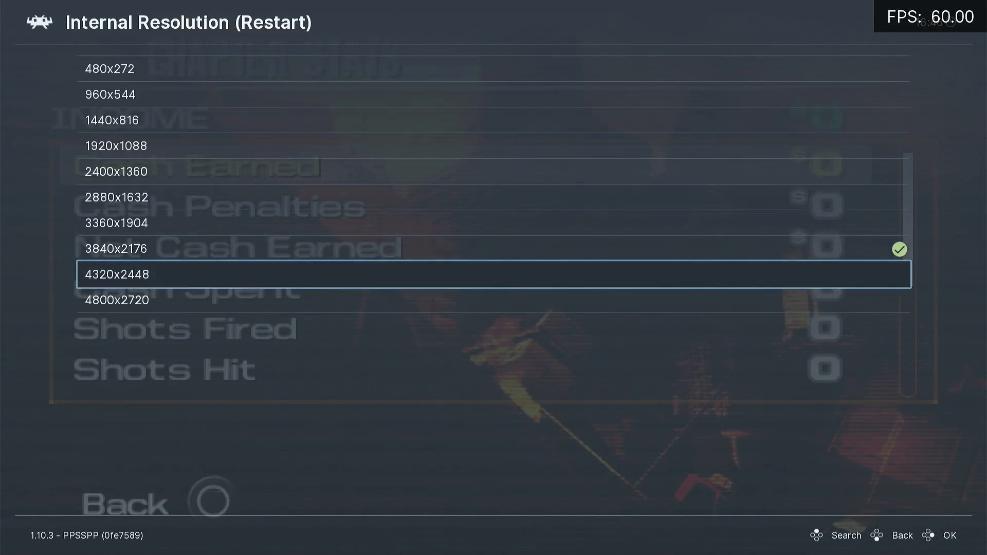
{"action": "key", "text": "Down"}
{"action": "key", "text": "Return"}
Step: Return to the running game to check its frame rate at 4800x2720
{"action": "key", "text": "BackSpace"}
{"action": "key", "text": "Up"}
{"action": "key", "text": "Up"}
{"action": "key", "text": "Return"}
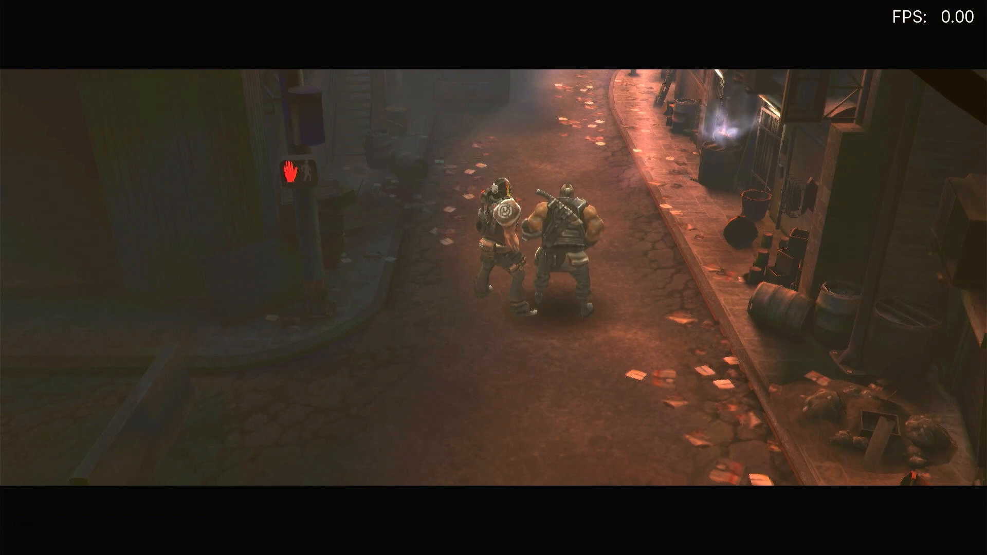
Step: Lower the game's Internal Resolution core option to 4320x2448
{"action": "key", "text": "F1"}
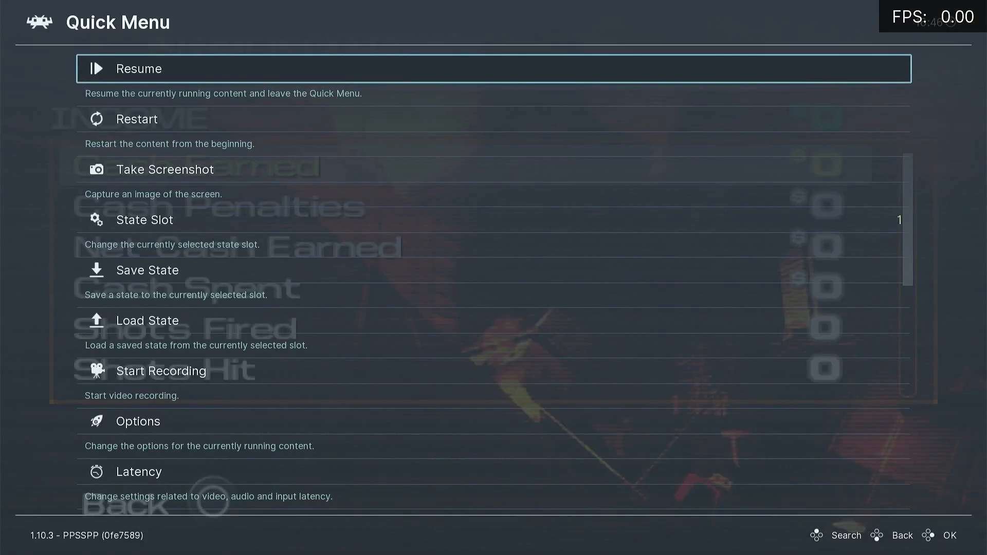
{"action": "key", "text": "Down"}
{"action": "key", "text": "Down"}
{"action": "key", "text": "Down"}
{"action": "key", "text": "Down"}
{"action": "key", "text": "Down"}
{"action": "key", "text": "Down"}
{"action": "key", "text": "Down"}
{"action": "key", "text": "Down"}
{"action": "key", "text": "Down"}
{"action": "key", "text": "Up"}
{"action": "key", "text": "Up"}
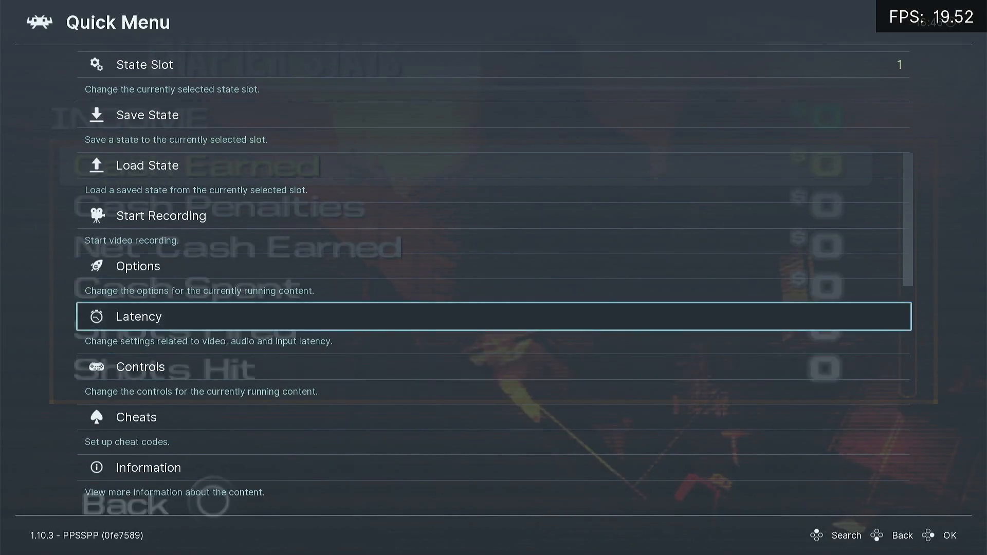
{"action": "key", "text": "Return"}
{"action": "key", "text": "Down"}
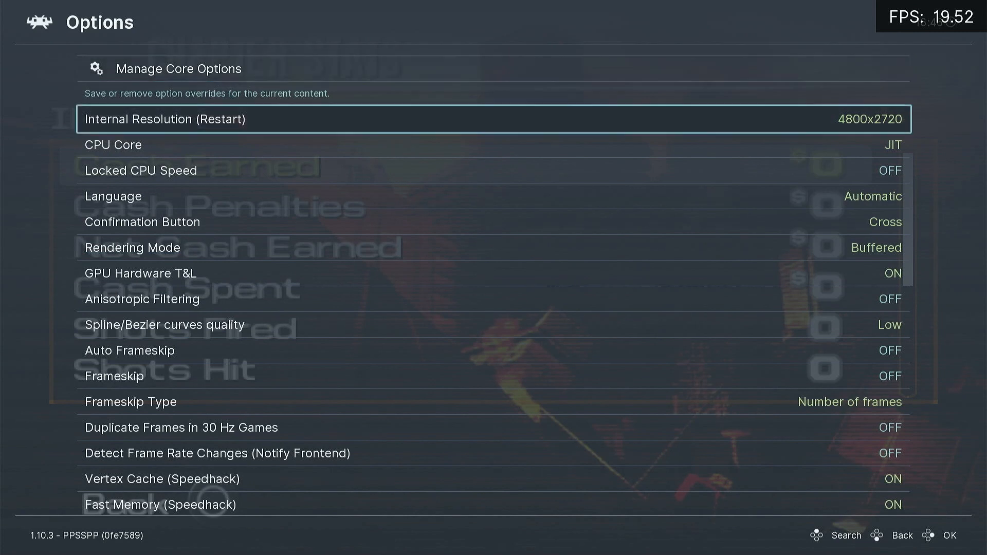
{"action": "key", "text": "Return"}
{"action": "key", "text": "Up"}
{"action": "key", "text": "Up"}
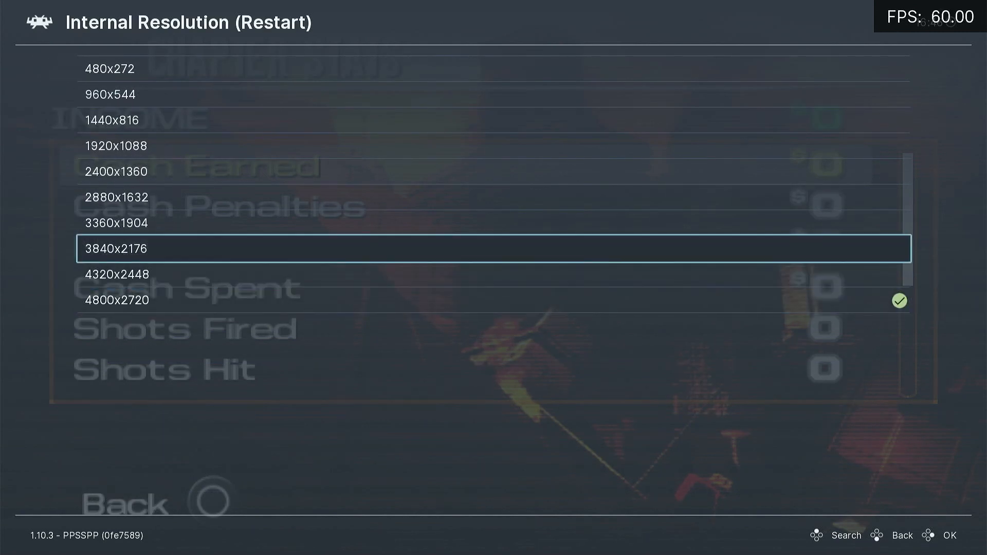
{"action": "key", "text": "Down"}
{"action": "key", "text": "Return"}
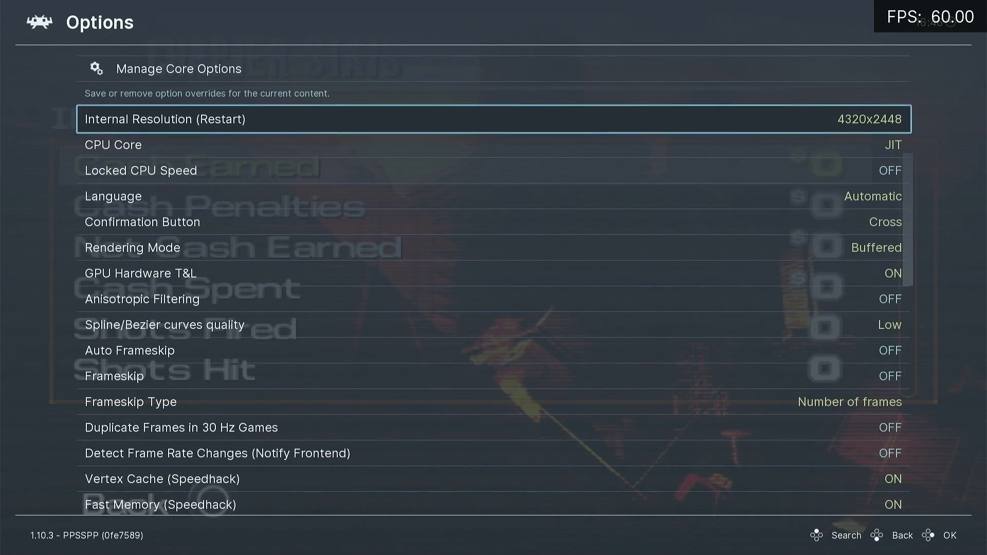
Step: Return to Army of Two : The 40th Day to test it at 4320x2448, skipping the opening cutscene
{"action": "key", "text": "BackSpace"}
{"action": "key", "text": "BackSpace"}
{"action": "key", "text": "F1"}
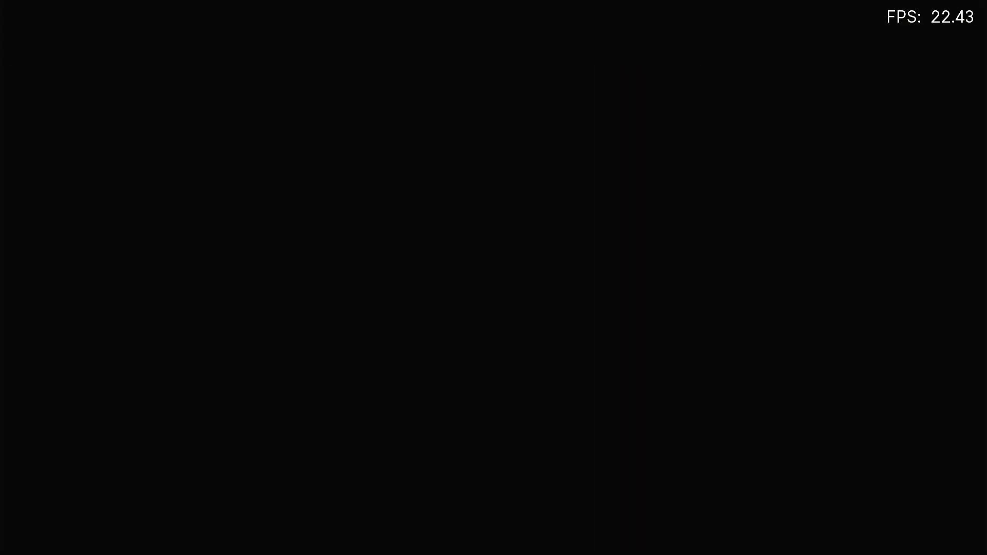
{"action": "key", "text": "z"}
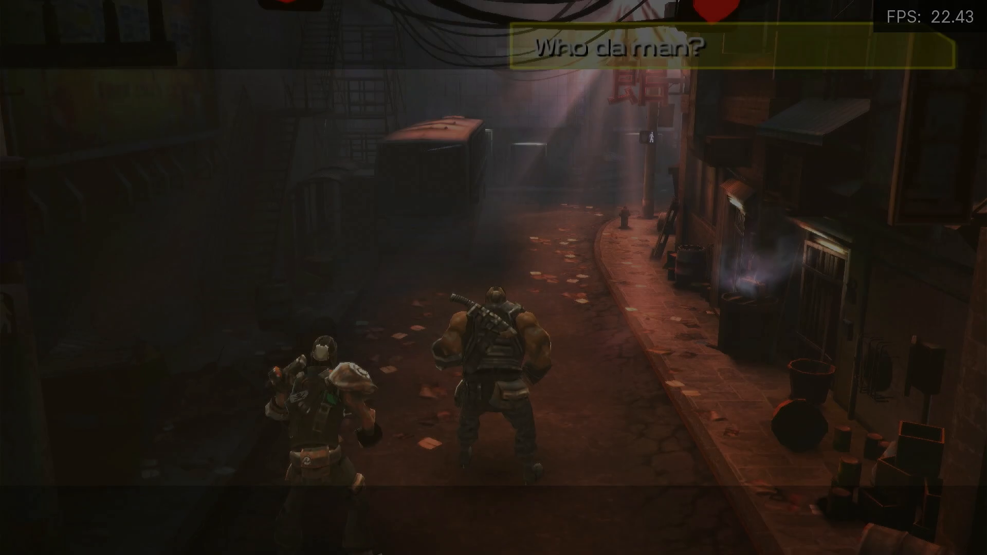
Step: Reduce the Internal Resolution core option to 2400x1360 and leave the emulator menu
{"action": "key", "text": "F1"}
{"action": "key", "text": "Down"}
{"action": "key", "text": "Down"}
{"action": "key", "text": "Down"}
{"action": "key", "text": "Down"}
{"action": "key", "text": "Down"}
{"action": "key", "text": "Down"}
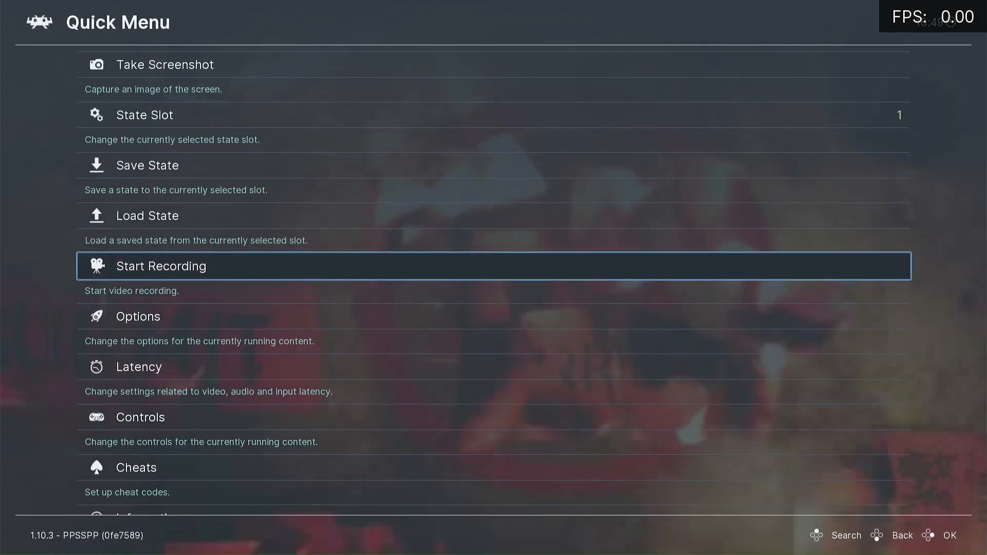
{"action": "key", "text": "Down"}
{"action": "key", "text": "Down"}
{"action": "key", "text": "Up"}
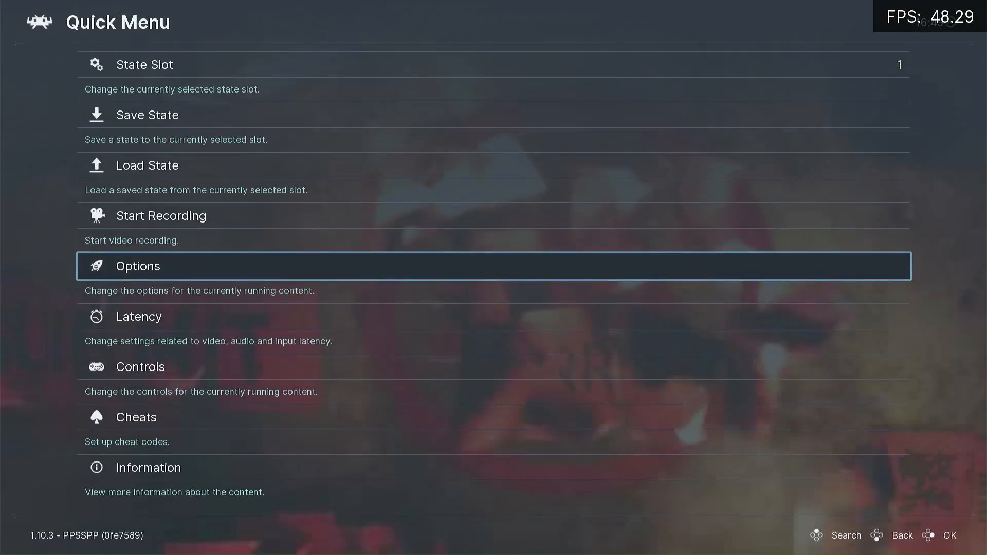
{"action": "key", "text": "Return"}
{"action": "key", "text": "Down"}
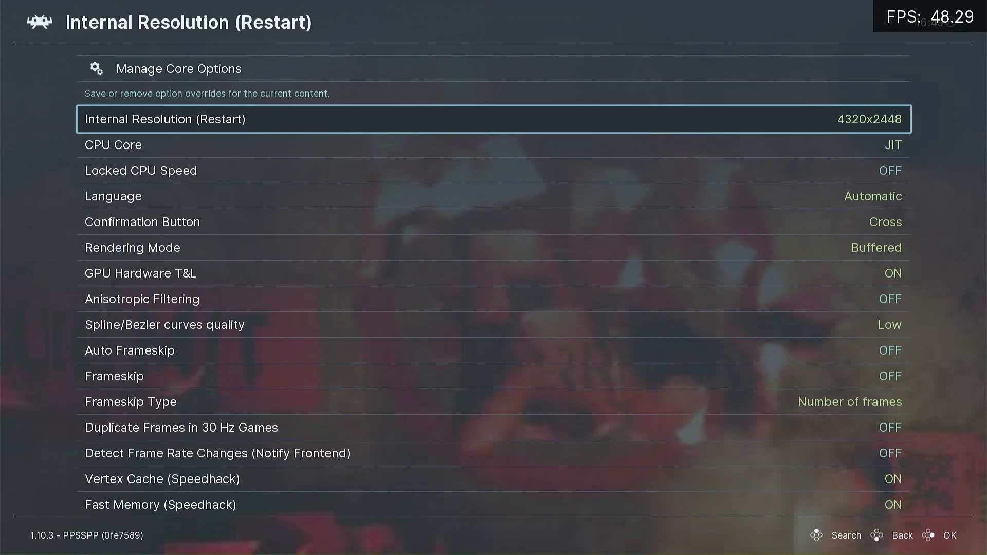
{"action": "key", "text": "Return"}
{"action": "key", "text": "Up"}
{"action": "key", "text": "Up"}
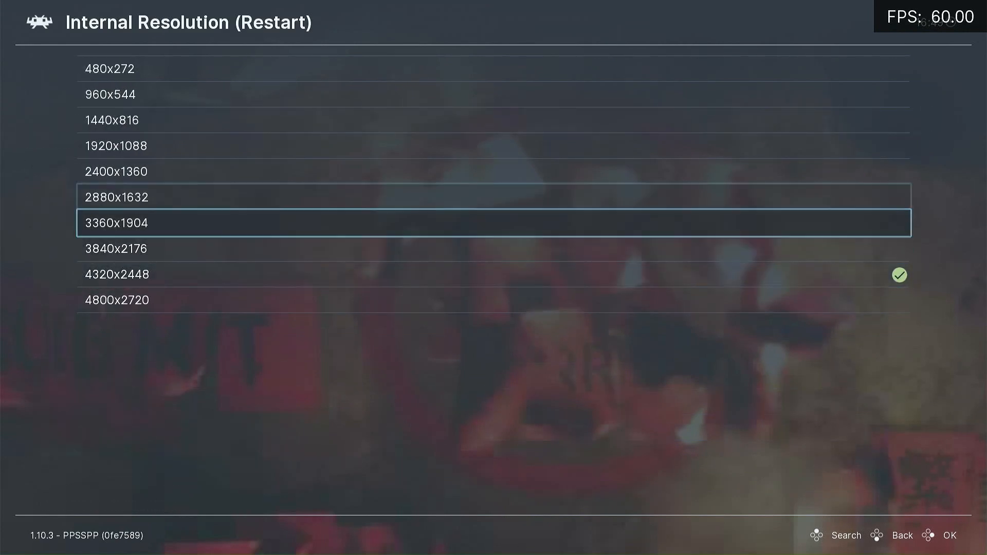
{"action": "key", "text": "Up"}
{"action": "key", "text": "Up"}
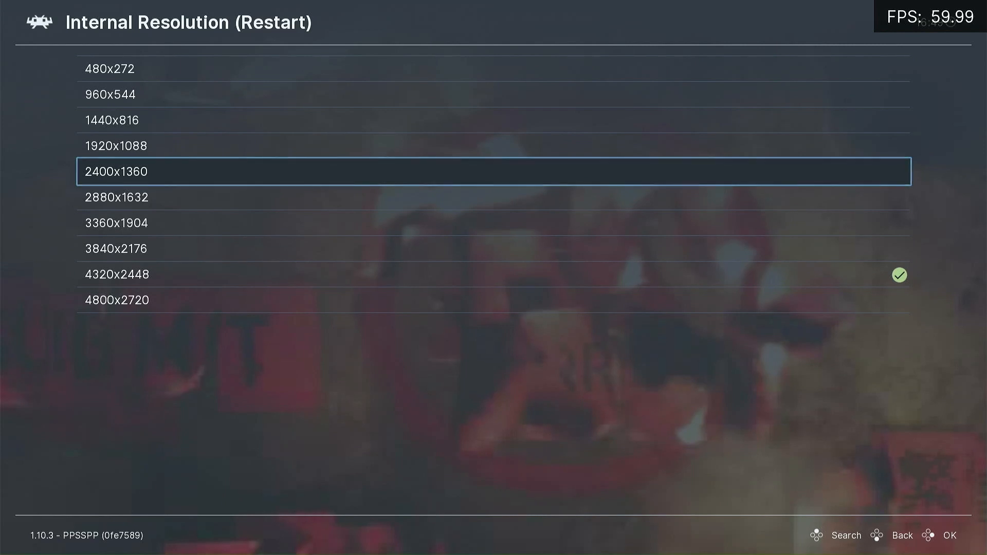
{"action": "key", "text": "Return"}
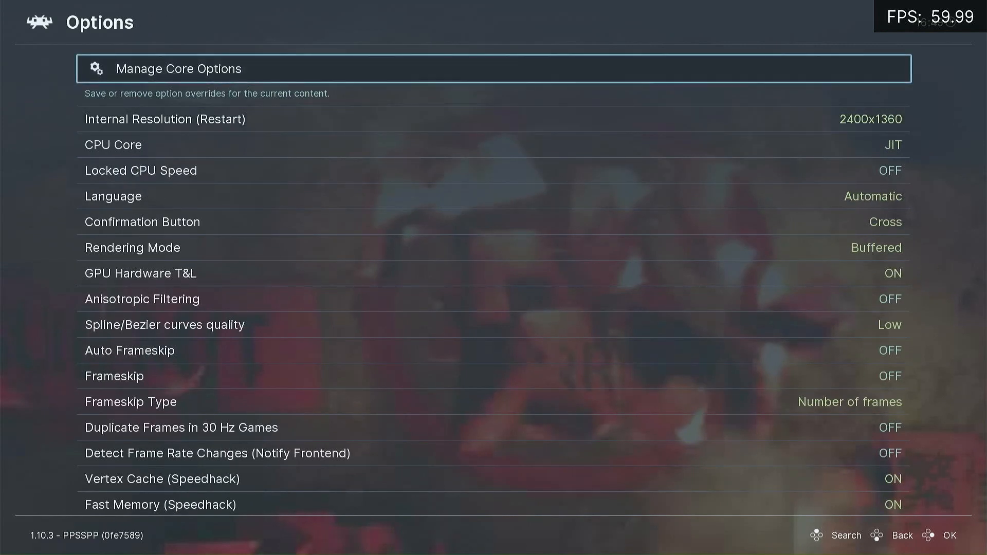
{"action": "key", "text": "F1"}
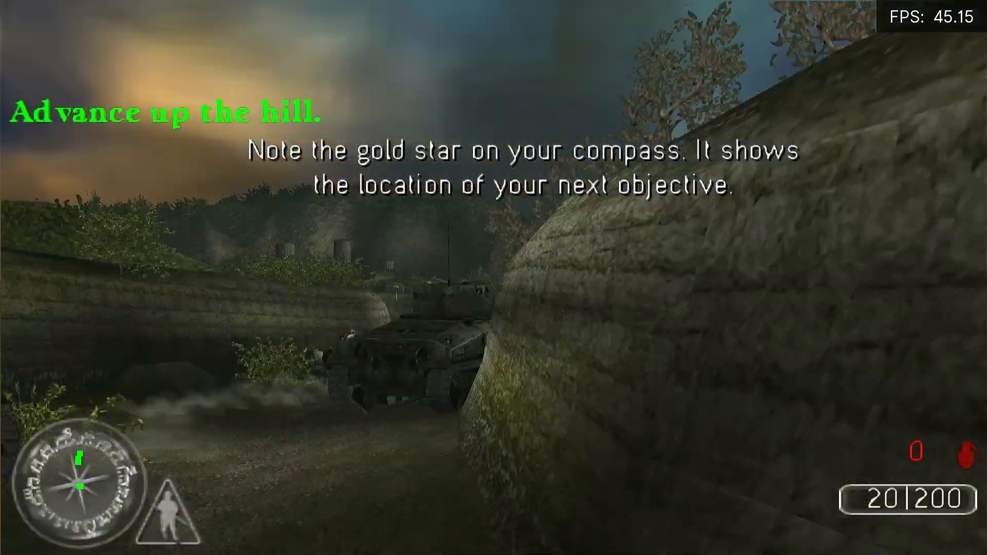
Step: Set the Internal Resolution core option to 1920x1088 while the World War II shooter is running
{"action": "key", "text": "F1"}
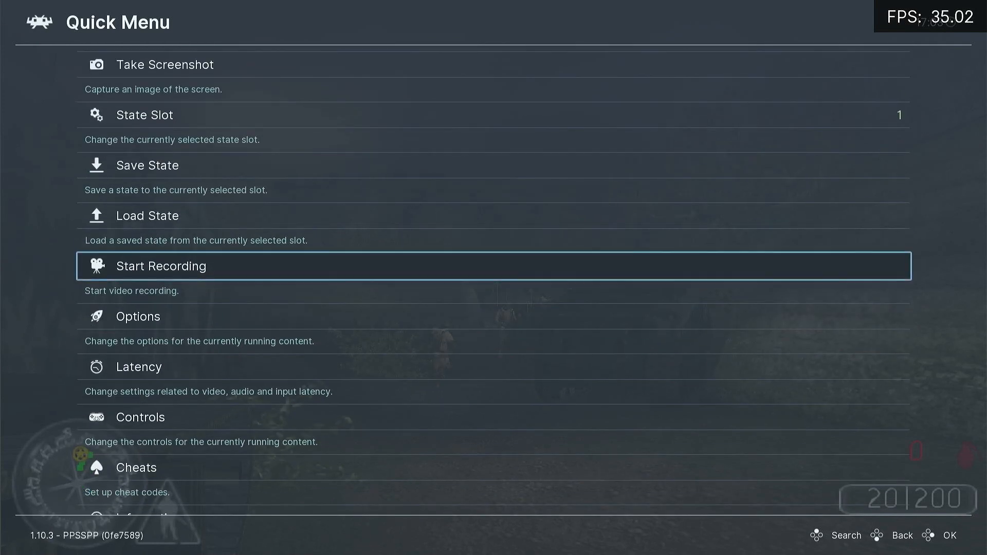
{"action": "key", "text": "Return"}
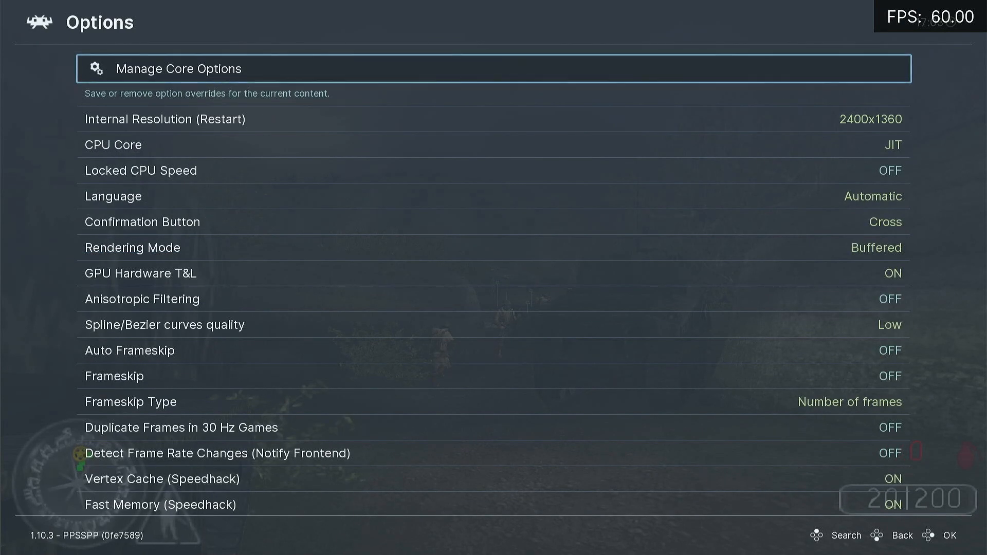
{"action": "key", "text": "Down"}
{"action": "key", "text": "Return"}
{"action": "key", "text": "Up"}
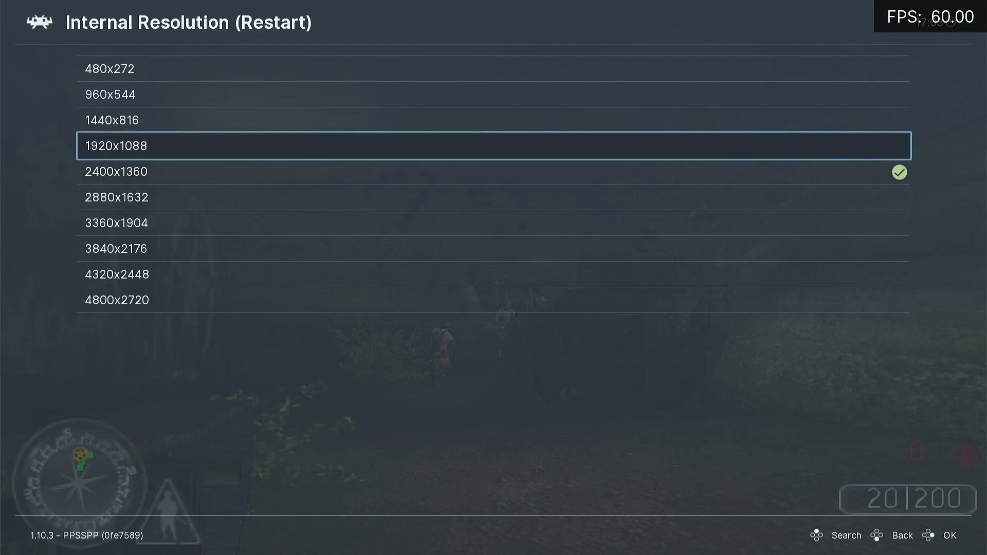
{"action": "key", "text": "Return"}
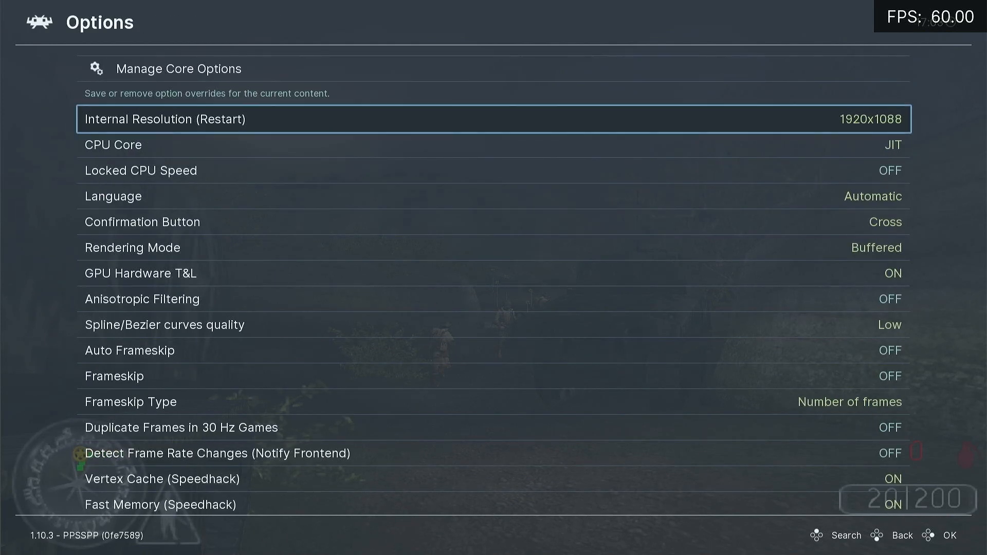
Step: Return to the World War II shooter and test movement behind the tank on the path
{"action": "key", "text": "BackSpace"}
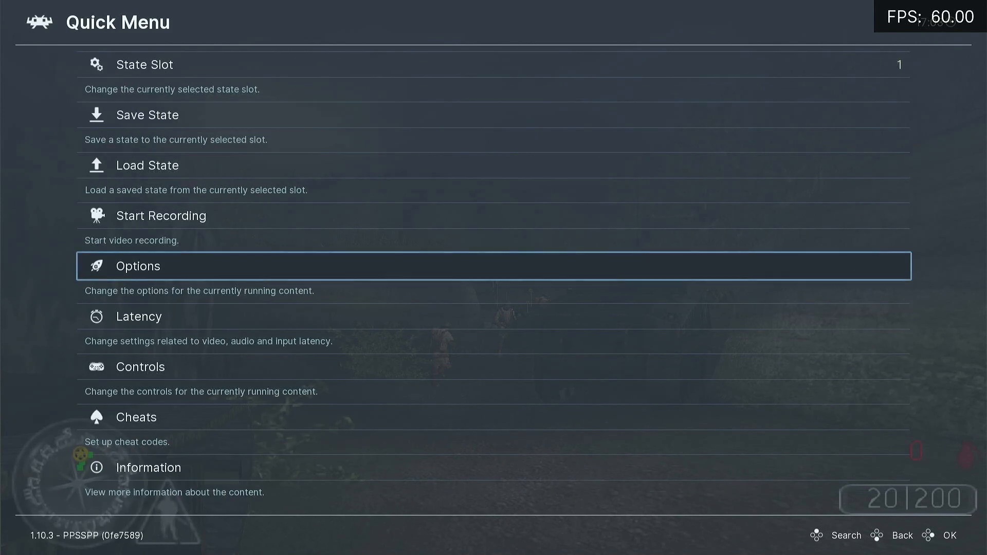
{"action": "key", "text": "BackSpace"}
{"action": "key", "text": "Left"}
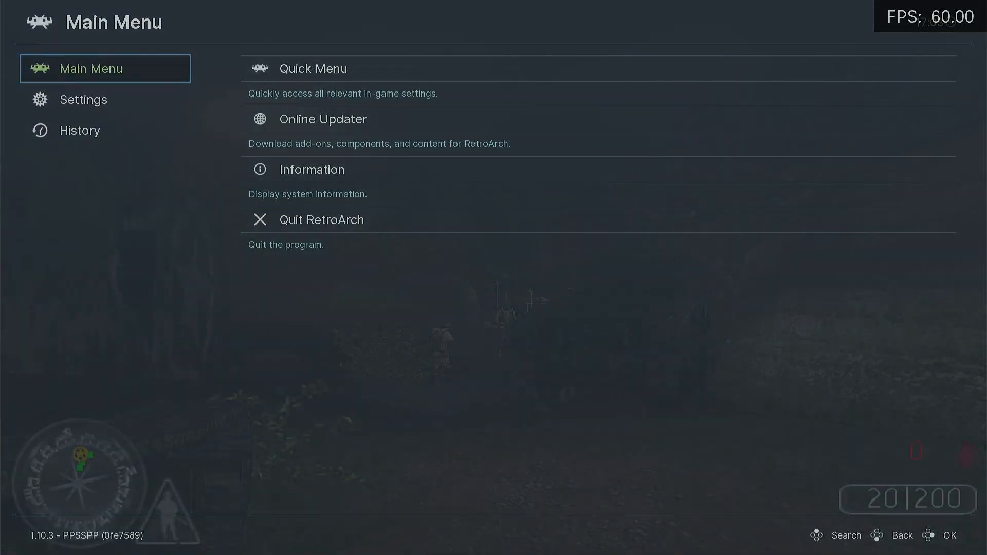
{"action": "key", "text": "Right"}
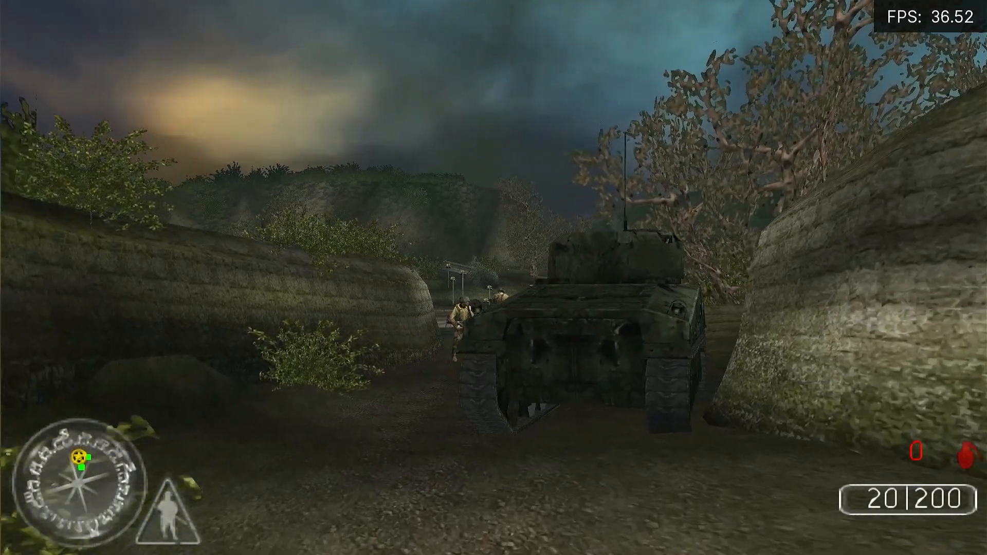
{"action": "key", "text": "Left"}
{"action": "key", "text": "Right"}
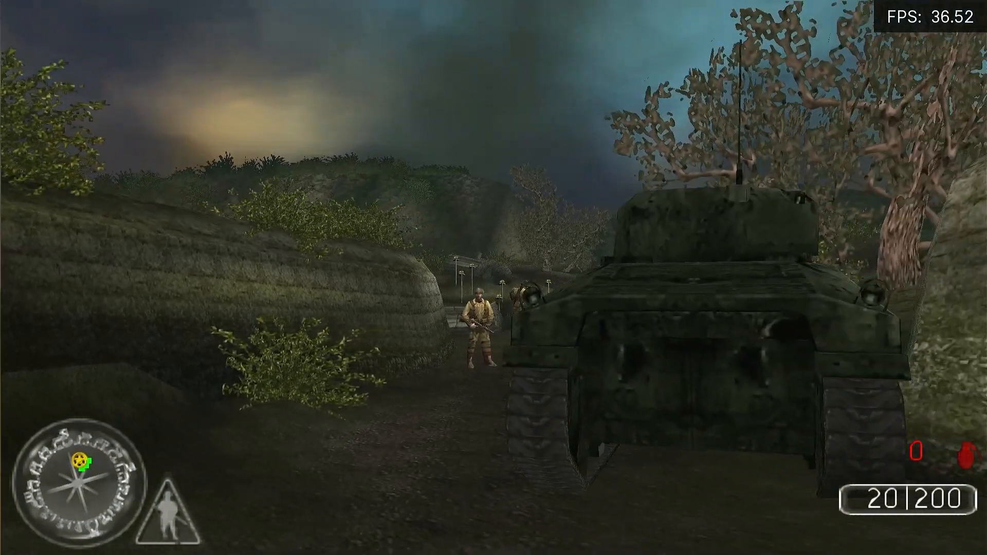
Step: Test sideways movement behind the tank in the World War II shooter
{"action": "key", "text": "Left"}
{"action": "key", "text": "Right"}
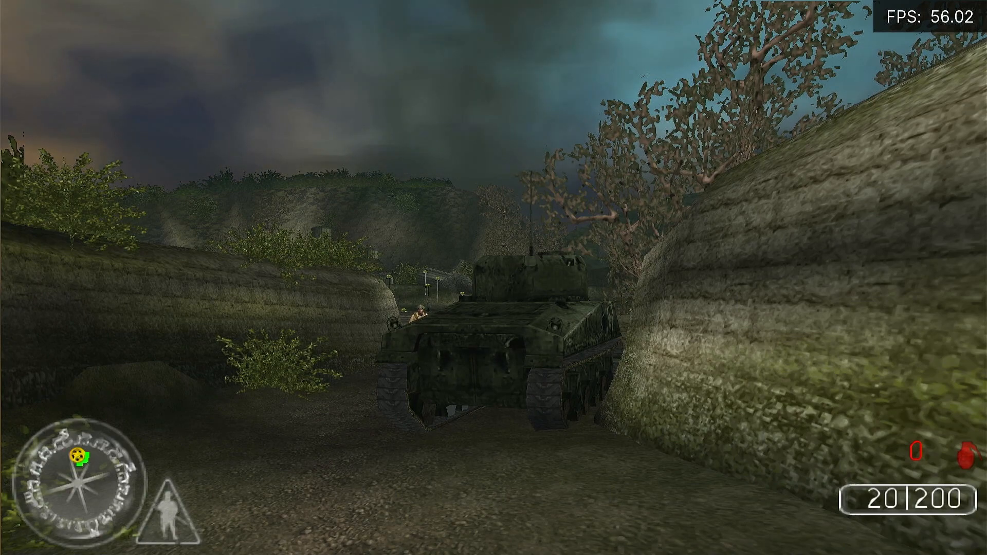
Step: Open the Controls settings for the running game from the emulator's quick menu
{"action": "key", "text": "F1"}
{"action": "key", "text": "Down"}
{"action": "key", "text": "Down"}
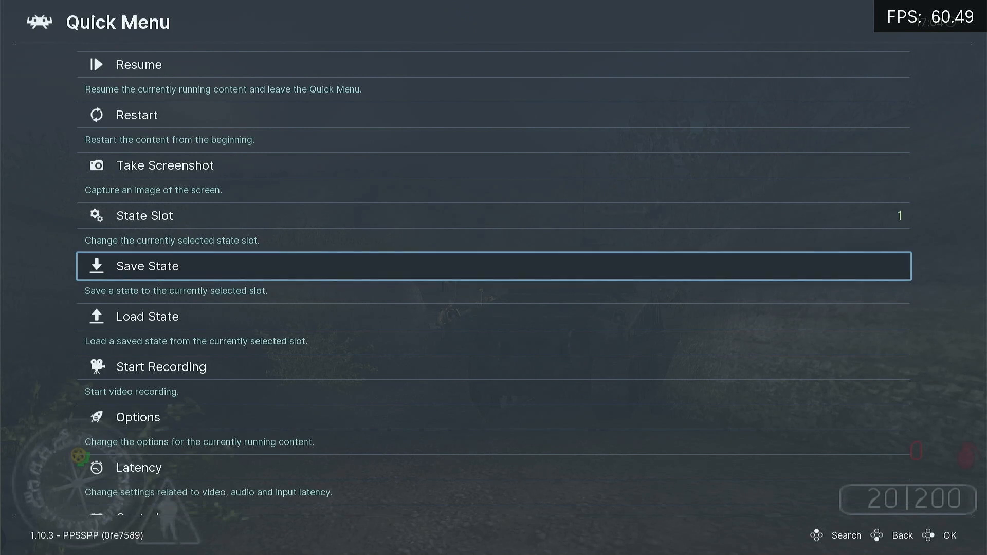
{"action": "key", "text": "Down"}
{"action": "key", "text": "Down"}
{"action": "key", "text": "Down"}
{"action": "key", "text": "Down"}
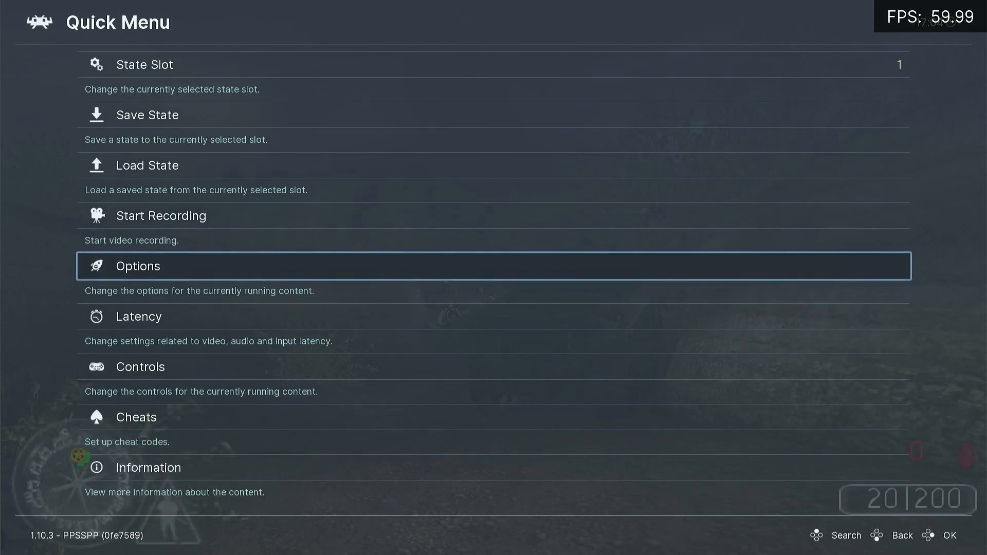
{"action": "key", "text": "Down"}
{"action": "key", "text": "Return"}
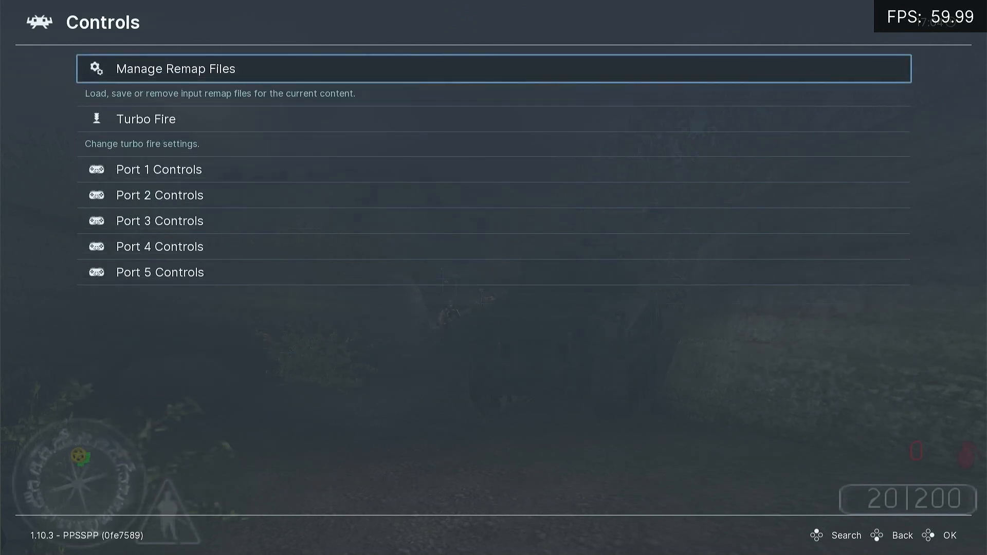
Step: Open the Port 1 Controls mapping for Call of Duty: Roads to Victory
{"action": "key", "text": "Down"}
{"action": "key", "text": "Down"}
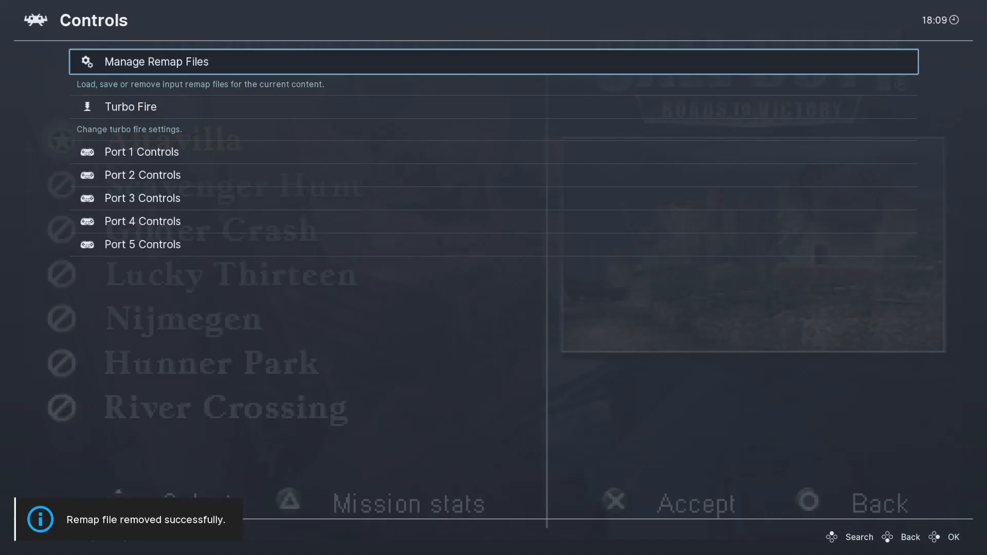
{"action": "key", "text": "Down"}
{"action": "key", "text": "Down"}
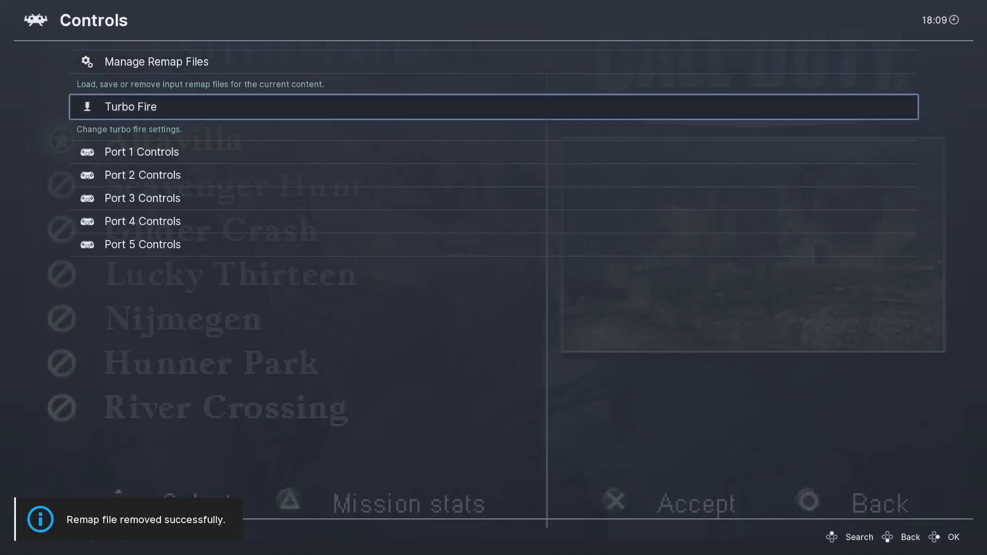
{"action": "key", "text": "Return"}
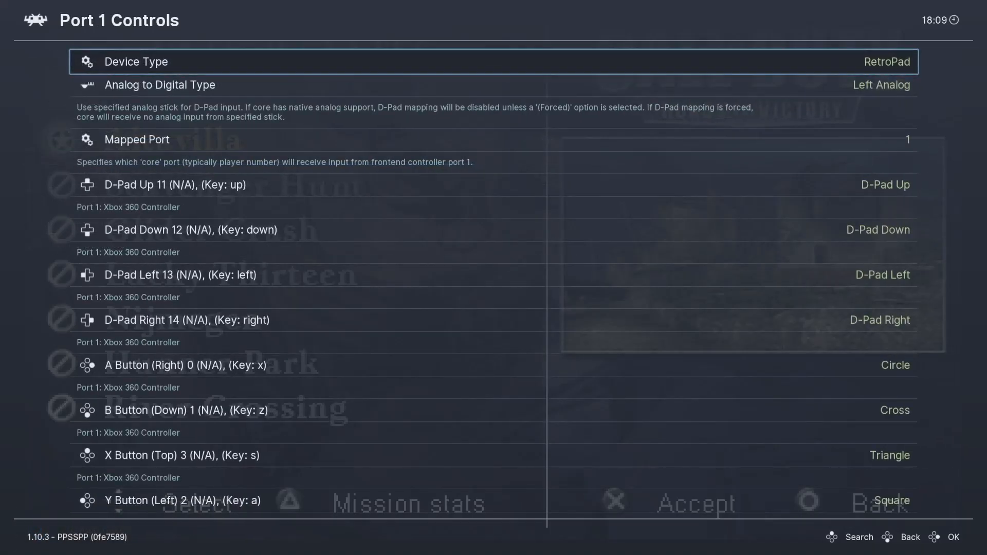
Step: Examine the Port 1 mappings of the face, Select, Start and shoulder buttons
{"action": "key", "text": "Down"}
{"action": "key", "text": "Down"}
{"action": "key", "text": "Down"}
{"action": "key", "text": "Down"}
{"action": "key", "text": "Down"}
{"action": "key", "text": "Down"}
{"action": "key", "text": "Down"}
{"action": "key", "text": "Down"}
{"action": "key", "text": "Down"}
{"action": "key", "text": "Down"}
{"action": "key", "text": "Down"}
{"action": "key", "text": "Down"}
{"action": "key", "text": "Down"}
{"action": "key", "text": "Down"}
{"action": "key", "text": "Down"}
{"action": "key", "text": "Down"}
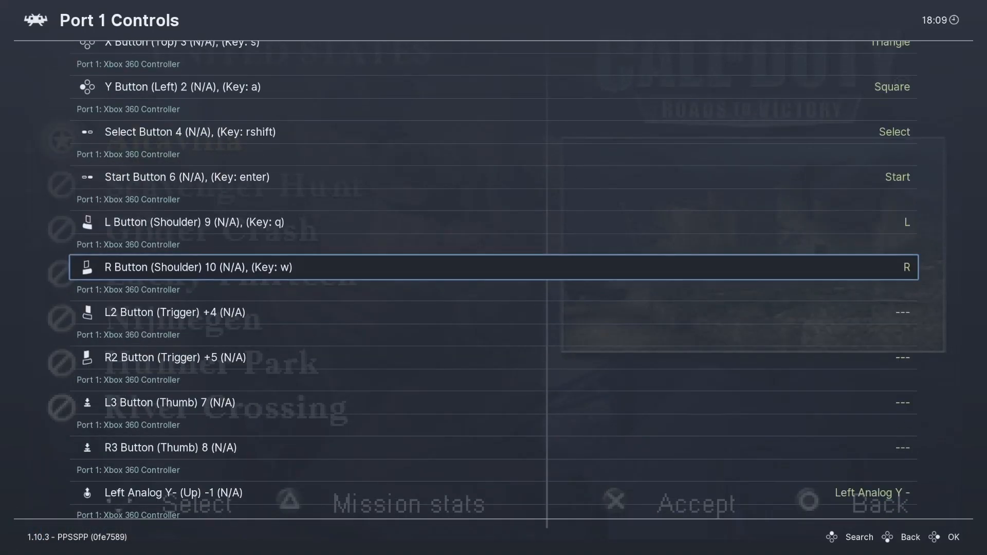
{"action": "key", "text": "Up"}
{"action": "key", "text": "Up"}
{"action": "key", "text": "Up"}
{"action": "key", "text": "Up"}
{"action": "key", "text": "Up"}
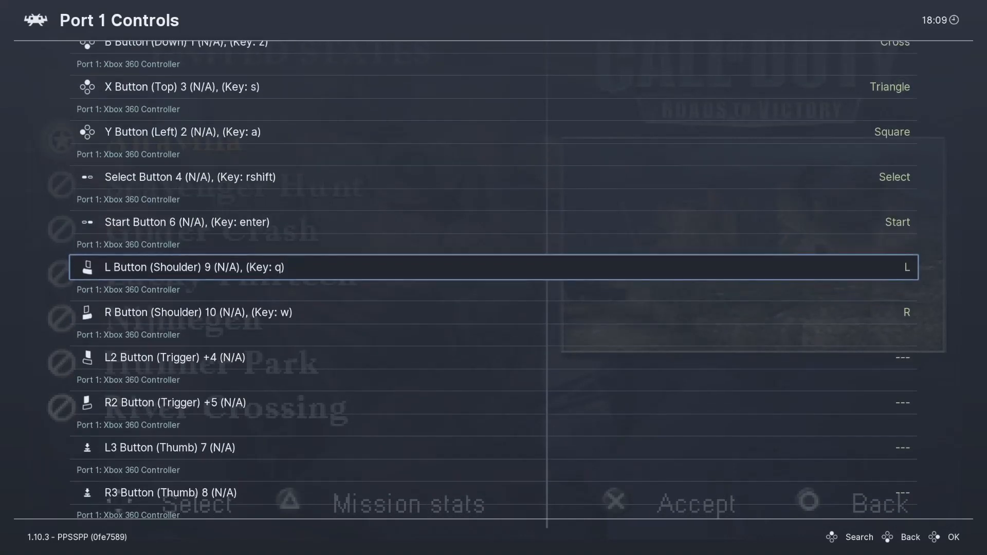
{"action": "key", "text": "Up"}
{"action": "key", "text": "Up"}
{"action": "key", "text": "Up"}
{"action": "key", "text": "Up"}
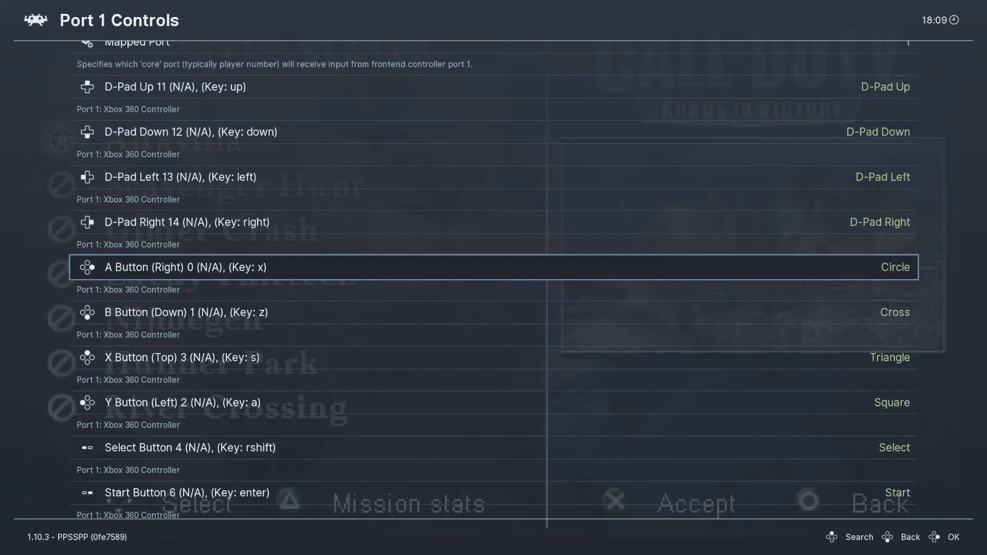
Step: Examine the Port 1 mappings of the triggers and the left and right analog stick directions
{"action": "key", "text": "Down"}
{"action": "key", "text": "Down"}
{"action": "key", "text": "Down"}
{"action": "key", "text": "Down"}
{"action": "key", "text": "Down"}
{"action": "key", "text": "Down"}
{"action": "key", "text": "Down"}
{"action": "key", "text": "Down"}
{"action": "key", "text": "Down"}
{"action": "key", "text": "Down"}
{"action": "key", "text": "Down"}
{"action": "key", "text": "Down"}
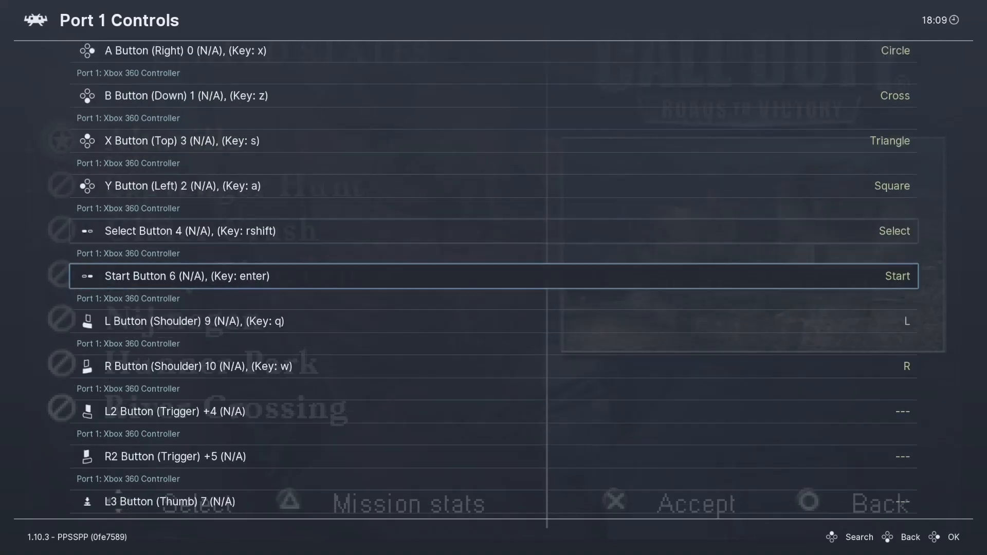
{"action": "key", "text": "Down"}
{"action": "key", "text": "Down"}
{"action": "key", "text": "Down"}
{"action": "key", "text": "Down"}
{"action": "key", "text": "Down"}
{"action": "key", "text": "Down"}
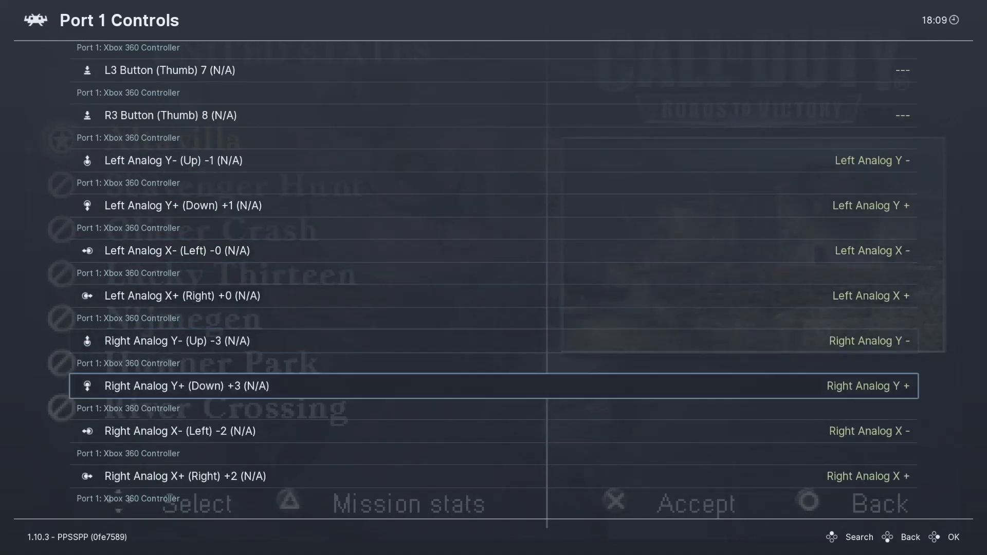
{"action": "key", "text": "Down"}
{"action": "key", "text": "Up"}
{"action": "key", "text": "Up"}
{"action": "key", "text": "Up"}
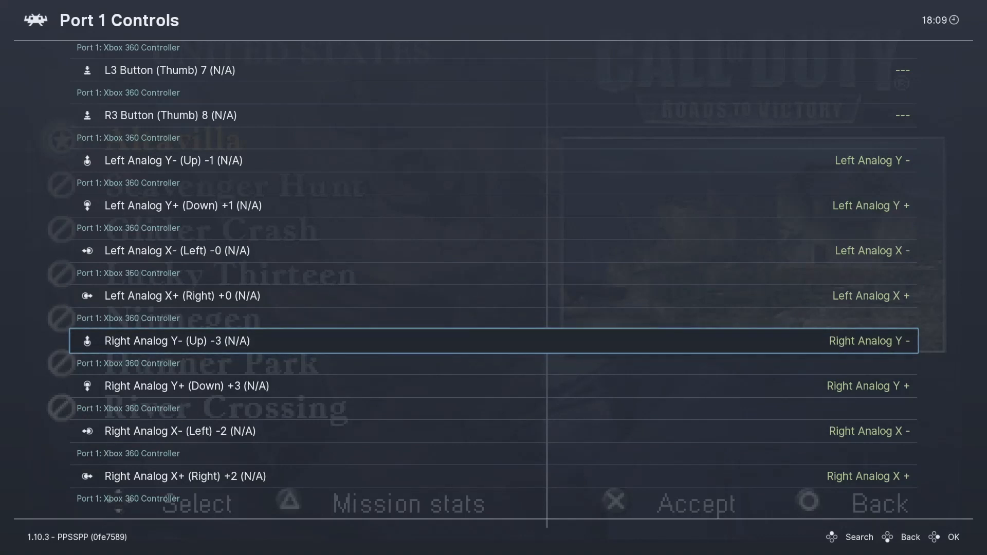
Step: Map the Port 1 A Button (Right) to D-Pad Right
{"action": "key", "text": "Down"}
{"action": "key", "text": "Down"}
{"action": "key", "text": "Down"}
{"action": "key", "text": "Down"}
{"action": "key", "text": "Down"}
{"action": "key", "text": "Down"}
{"action": "key", "text": "Down"}
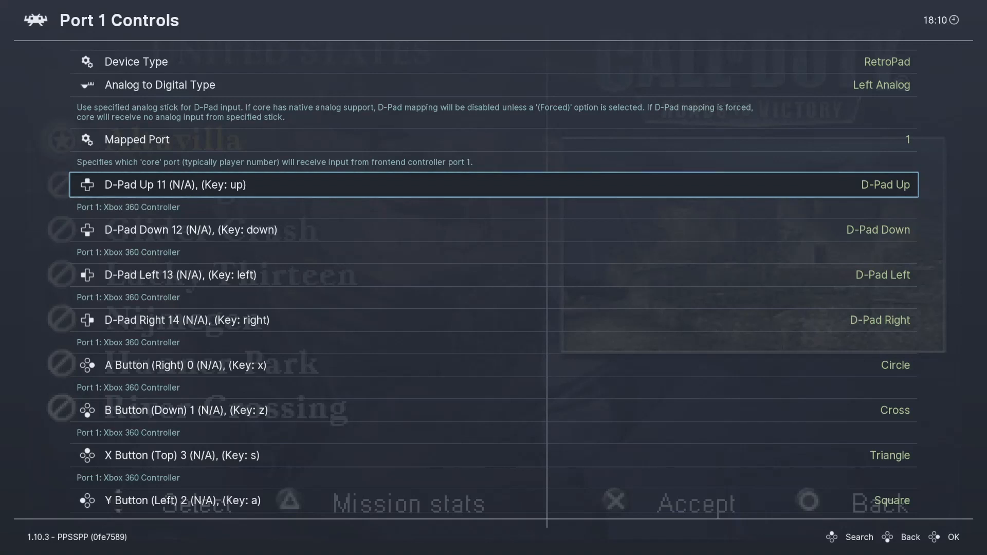
{"action": "key", "text": "Down"}
{"action": "key", "text": "Down"}
{"action": "key", "text": "Down"}
{"action": "key", "text": "Down"}
{"action": "key", "text": "Down"}
{"action": "key", "text": "Down"}
{"action": "key", "text": "Down"}
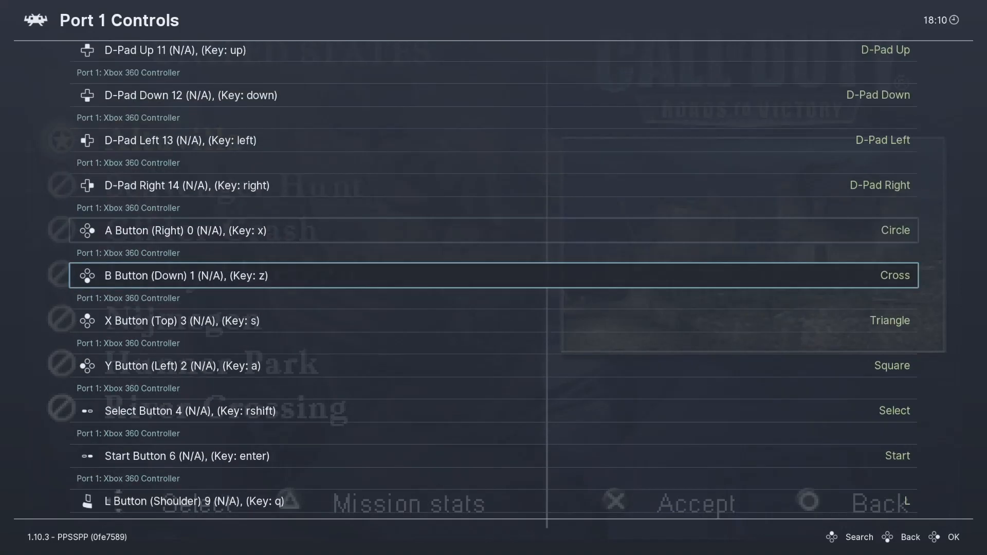
{"action": "key", "text": "Up"}
{"action": "key", "text": "Up"}
{"action": "key", "text": "Up"}
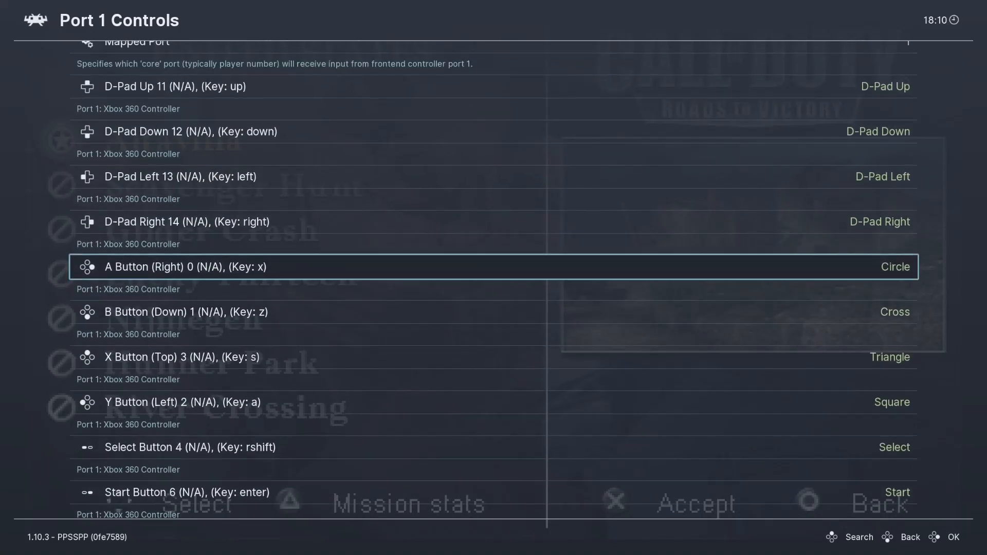
{"action": "key", "text": "Return"}
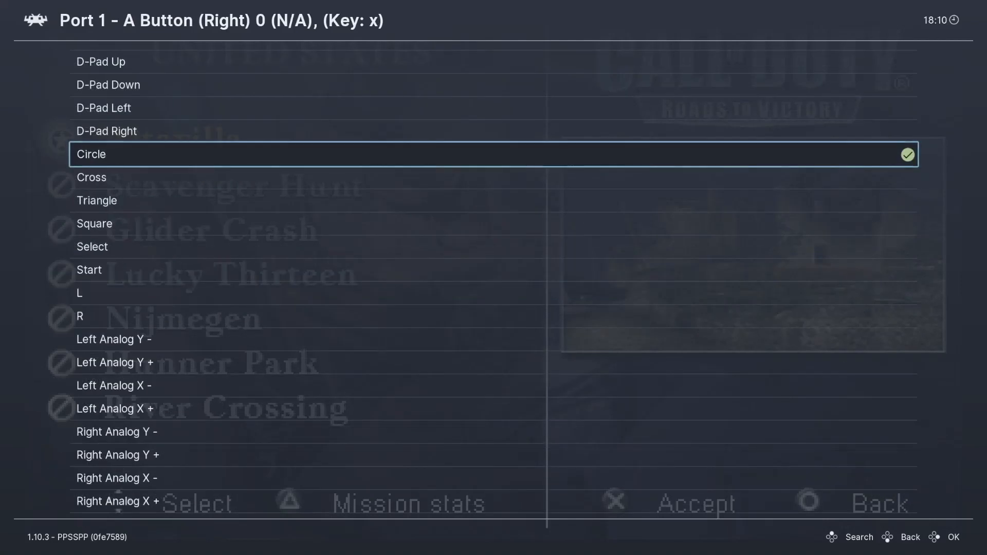
{"action": "key", "text": "Up"}
{"action": "key", "text": "Return"}
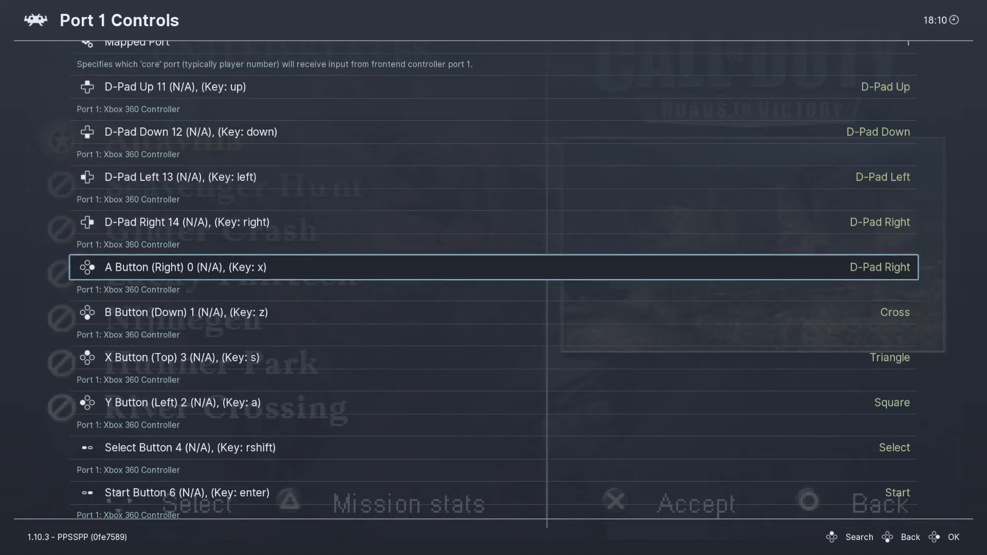
Step: Map the Port 1 B Button (Down) to D-Pad Down
{"action": "key", "text": "Down"}
{"action": "key", "text": "Return"}
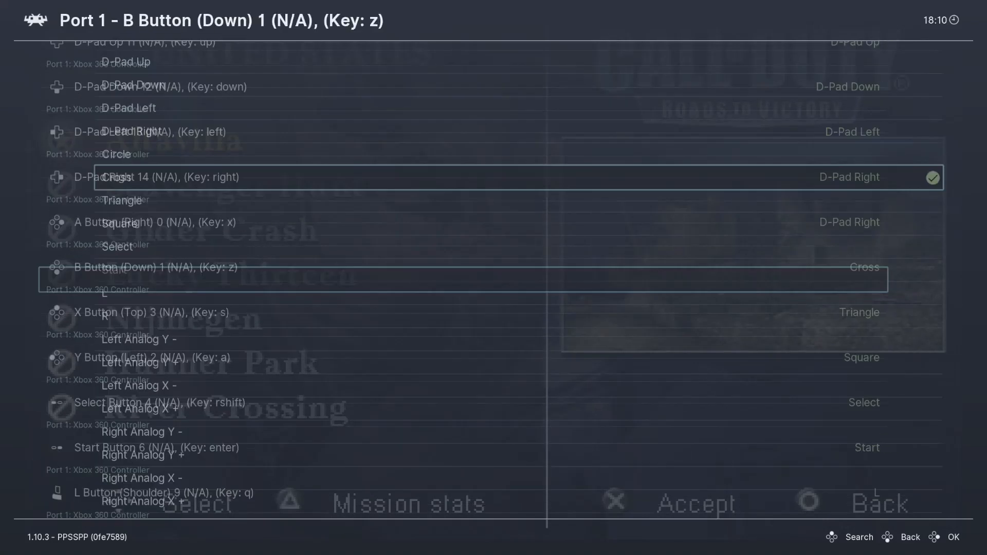
{"action": "key", "text": "Up"}
{"action": "key", "text": "Up"}
{"action": "key", "text": "Up"}
{"action": "key", "text": "Up"}
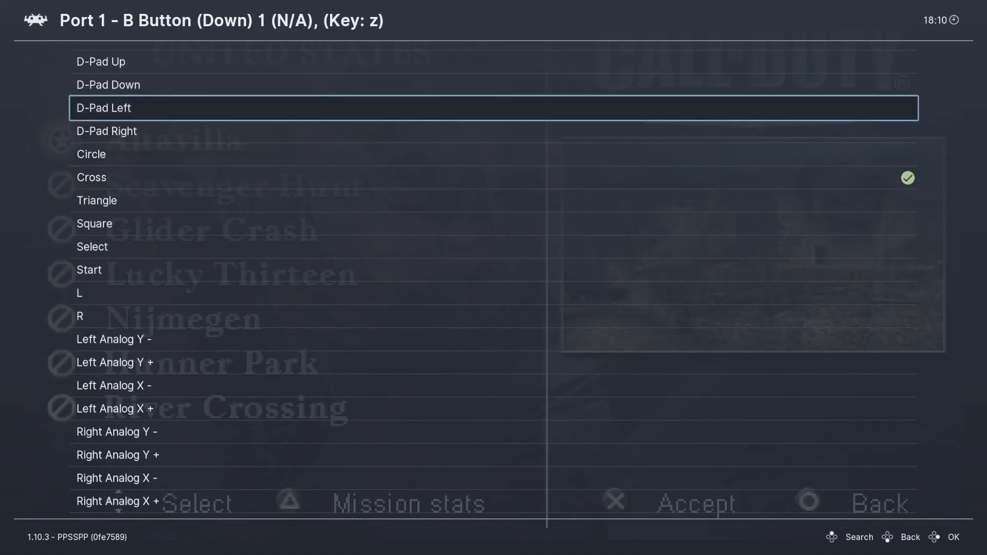
{"action": "key", "text": "Return"}
Step: Map the Port 1 X Button (Top) to D-Pad Up
{"action": "key", "text": "Down"}
{"action": "key", "text": "Return"}
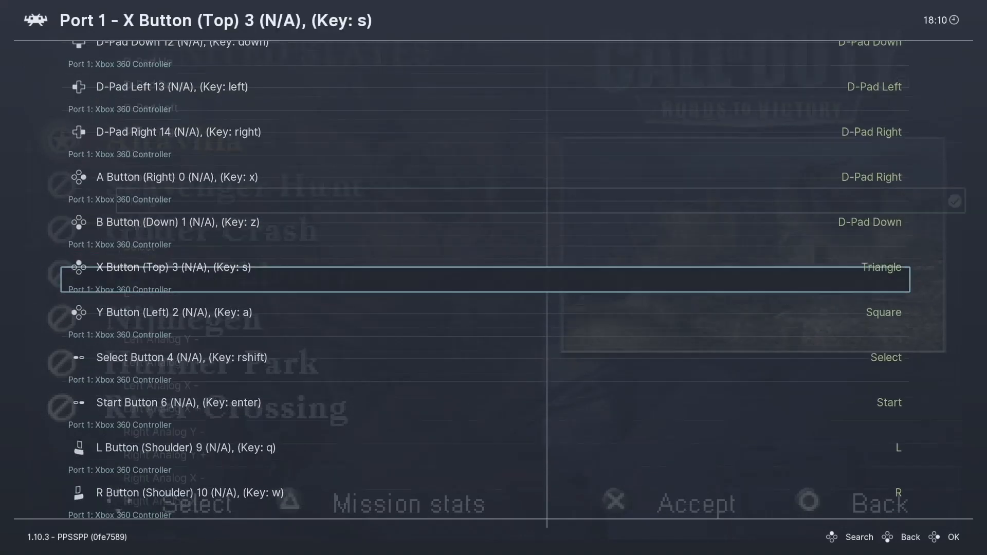
{"action": "key", "text": "Up"}
{"action": "key", "text": "Up"}
{"action": "key", "text": "Up"}
{"action": "key", "text": "Up"}
{"action": "key", "text": "Up"}
{"action": "key", "text": "Up"}
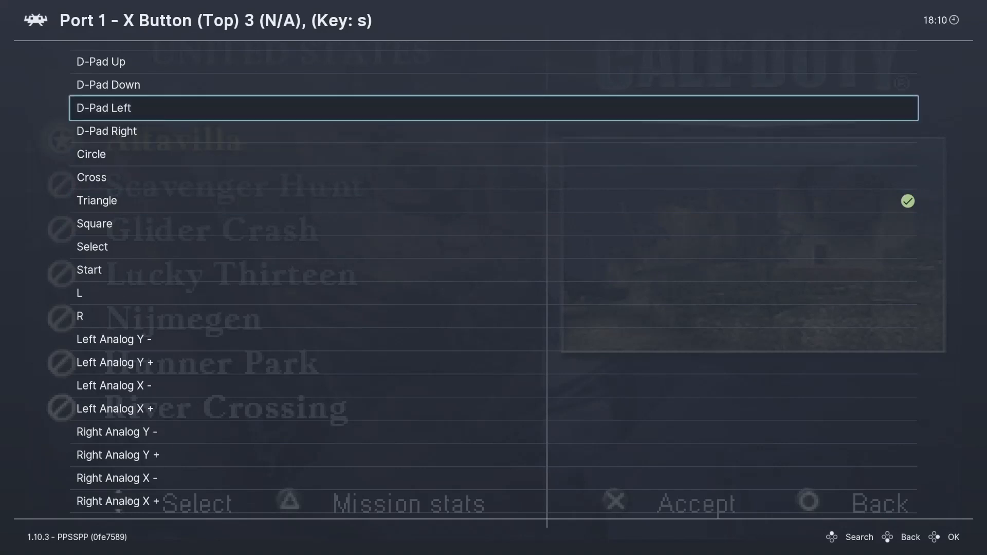
{"action": "key", "text": "Return"}
Step: Map the Port 1 Y Button (Left) to D-Pad Left
{"action": "key", "text": "Down"}
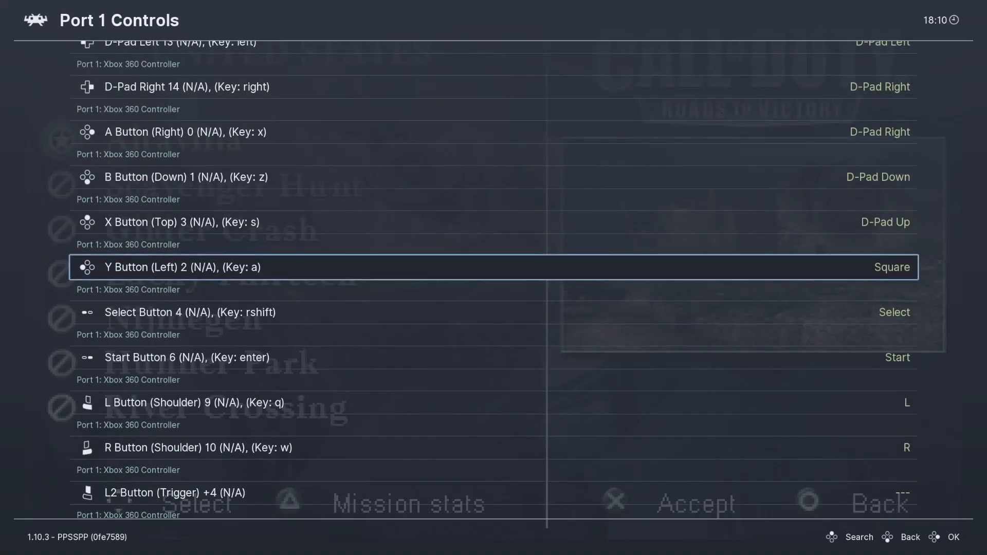
{"action": "key", "text": "Return"}
{"action": "key", "text": "Up"}
{"action": "key", "text": "Up"}
{"action": "key", "text": "Up"}
{"action": "key", "text": "Up"}
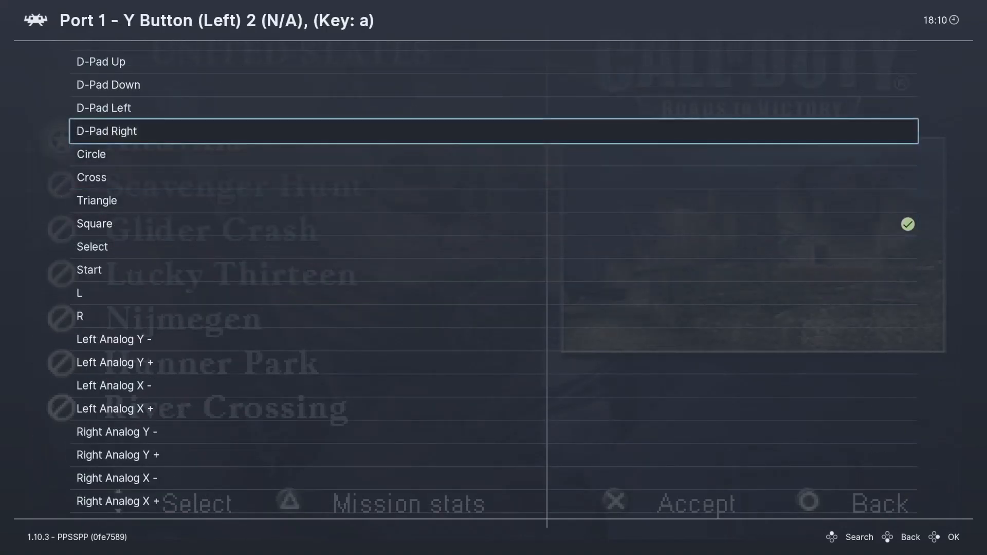
{"action": "key", "text": "Up"}
{"action": "key", "text": "Return"}
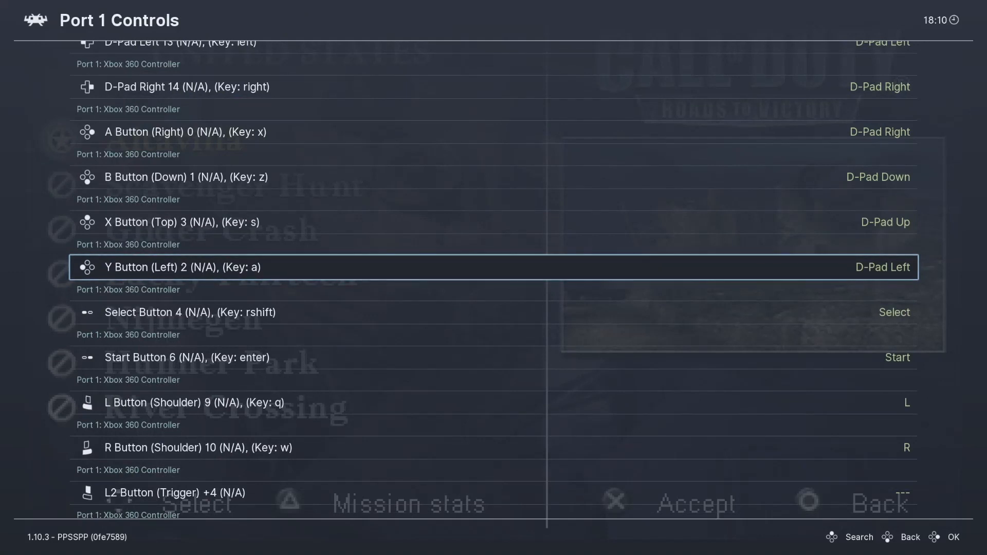
Step: Clear the assignment of the Port 1 D-Pad Up input by setting it to ---
{"action": "key", "text": "Up"}
{"action": "key", "text": "Up"}
{"action": "key", "text": "Up"}
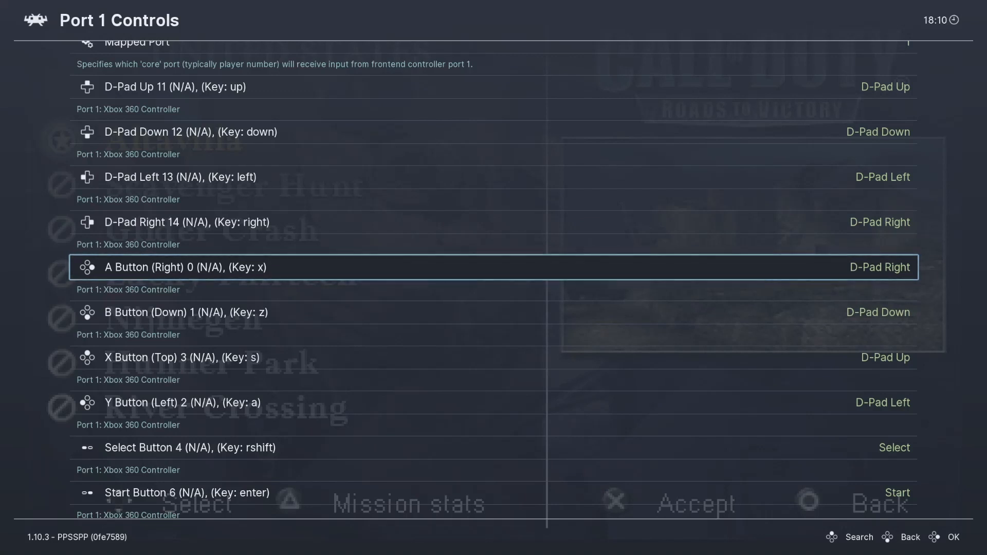
{"action": "key", "text": "Up"}
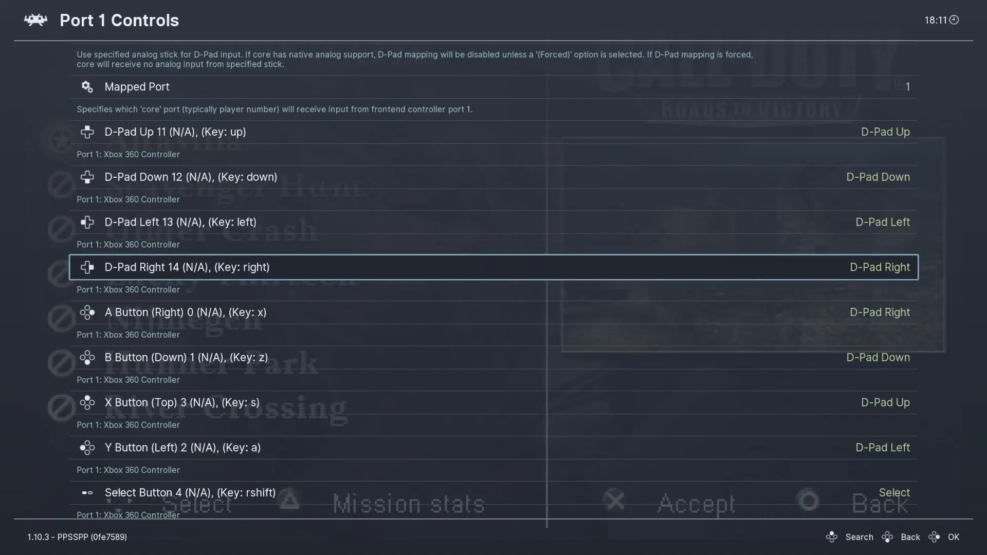
{"action": "key", "text": "Up"}
{"action": "key", "text": "Up"}
{"action": "key", "text": "Up"}
{"action": "key", "text": "Return"}
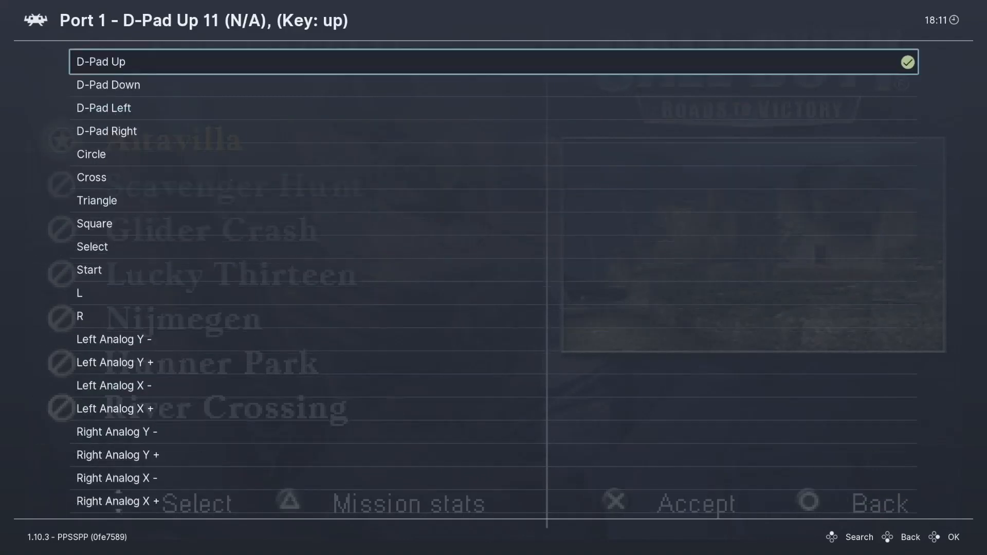
{"action": "key", "text": "Up"}
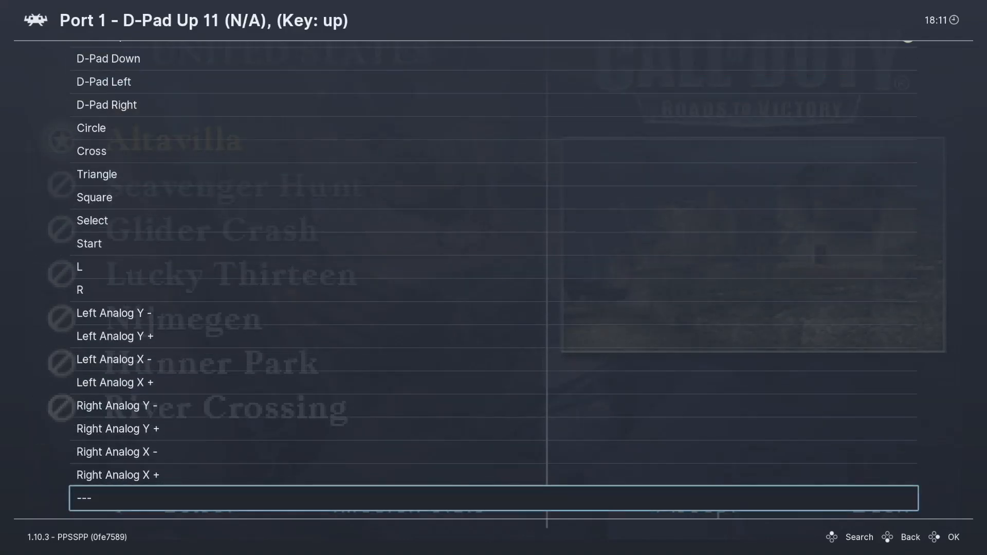
{"action": "key", "text": "Return"}
{"action": "key", "text": "Down"}
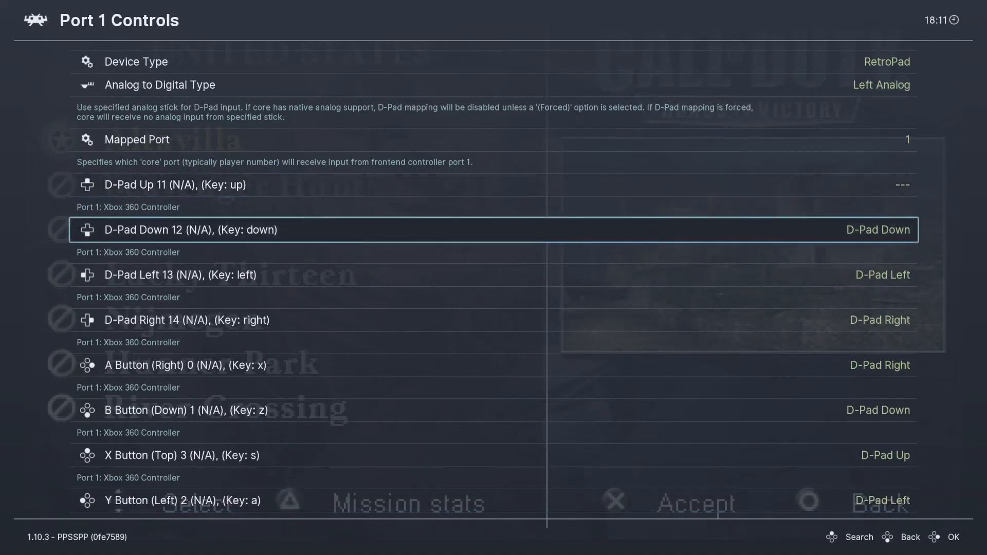
Step: Assign the Port 1 D-Pad Up input to D-Pad Up again
{"action": "key", "text": "Up"}
{"action": "key", "text": "Return"}
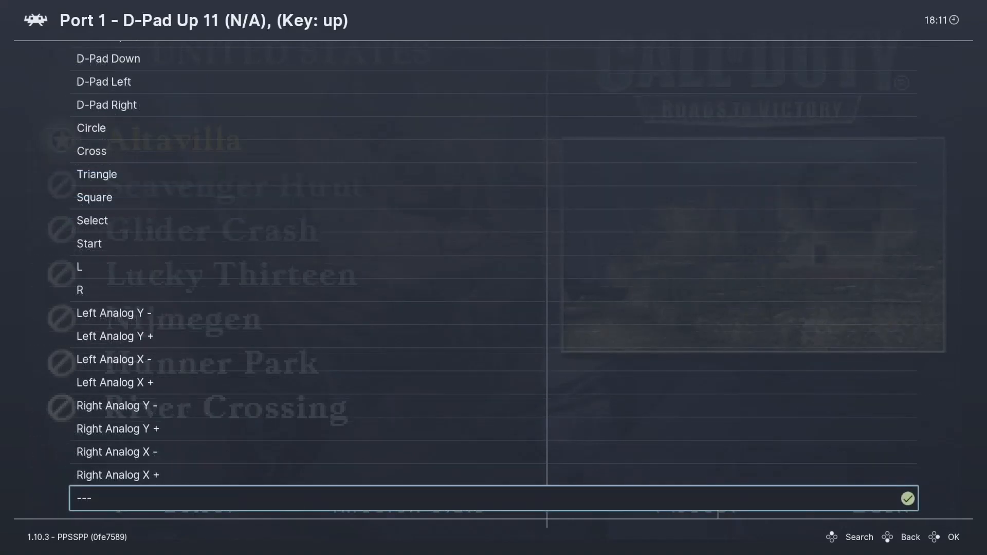
{"action": "key", "text": "Down"}
{"action": "key", "text": "Return"}
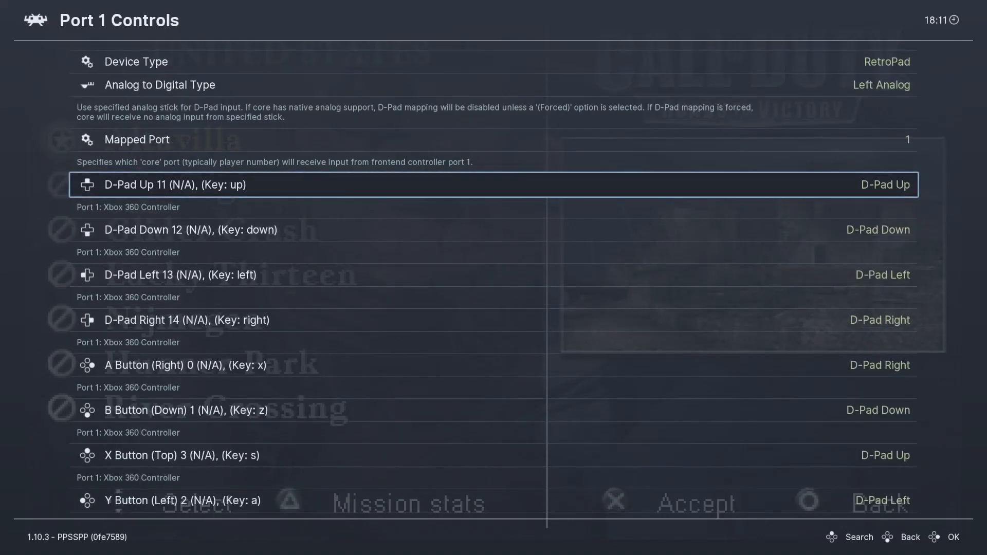
Step: Review the Port 1 mapping list from the D-Pad entries through the buttons below them
{"action": "key", "text": "Down"}
{"action": "key", "text": "Down"}
{"action": "key", "text": "Down"}
{"action": "key", "text": "Down"}
{"action": "key", "text": "Down"}
{"action": "key", "text": "Down"}
{"action": "key", "text": "Down"}
{"action": "key", "text": "Down"}
{"action": "key", "text": "Down"}
{"action": "key", "text": "Down"}
{"action": "key", "text": "Down"}
{"action": "key", "text": "Down"}
{"action": "key", "text": "Down"}
{"action": "key", "text": "Up"}
{"action": "key", "text": "Up"}
{"action": "key", "text": "Up"}
{"action": "key", "text": "Up"}
{"action": "key", "text": "Up"}
{"action": "key", "text": "Up"}
{"action": "key", "text": "Up"}
{"action": "key", "text": "Up"}
{"action": "key", "text": "Up"}
{"action": "key", "text": "Up"}
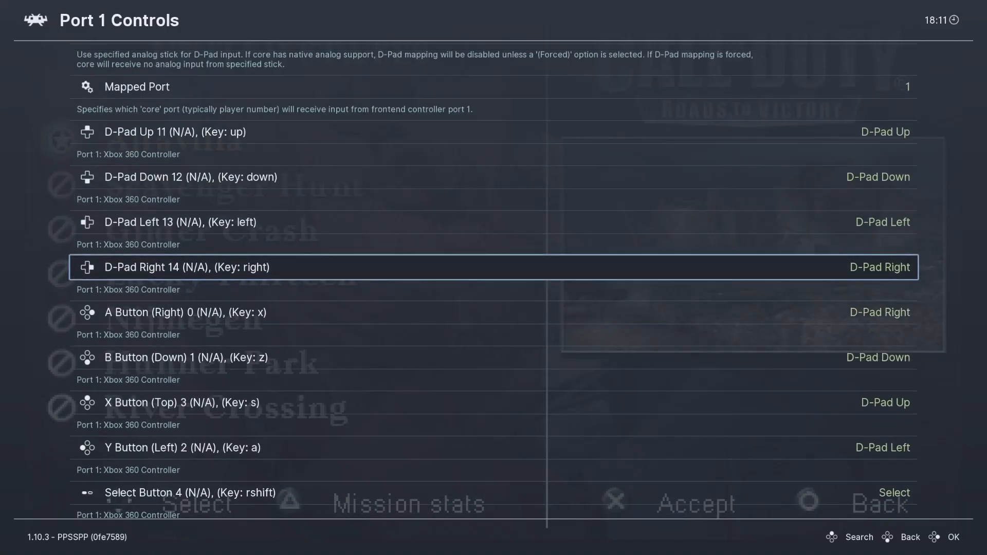
Step: Map the Port 1 Right Analog Y- (Up) input to Triangle
{"action": "key", "text": "Down"}
{"action": "key", "text": "Down"}
{"action": "key", "text": "Down"}
{"action": "key", "text": "Down"}
{"action": "key", "text": "Down"}
{"action": "key", "text": "Down"}
{"action": "key", "text": "Down"}
{"action": "key", "text": "Down"}
{"action": "key", "text": "Down"}
{"action": "key", "text": "Down"}
{"action": "key", "text": "Down"}
{"action": "key", "text": "Down"}
{"action": "key", "text": "Down"}
{"action": "key", "text": "Down"}
{"action": "key", "text": "Down"}
{"action": "key", "text": "Down"}
{"action": "key", "text": "Down"}
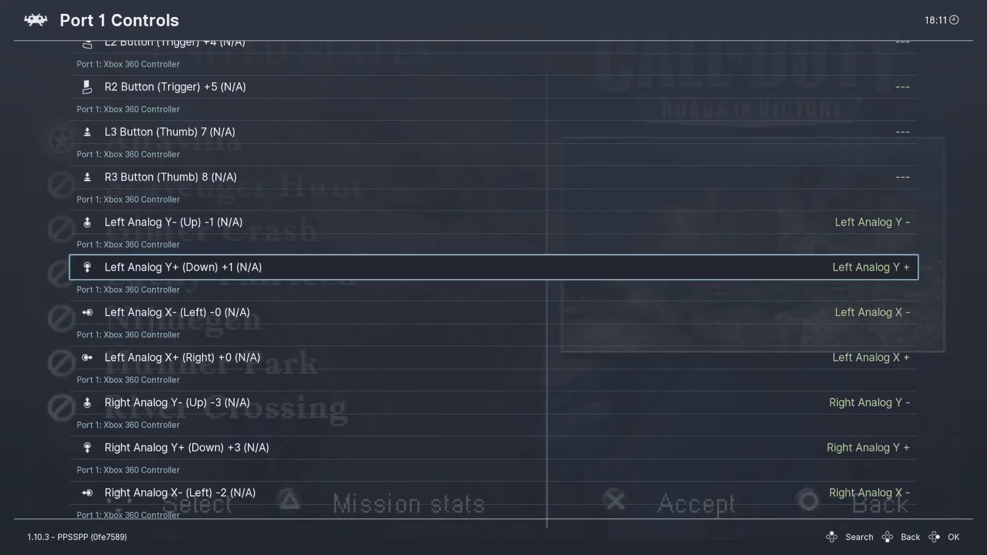
{"action": "key", "text": "Up"}
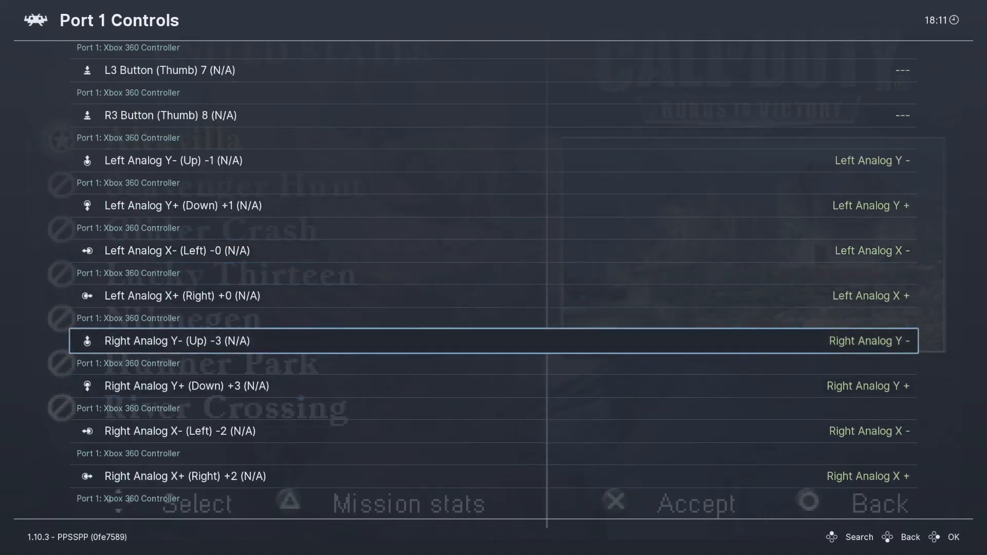
{"action": "key", "text": "Return"}
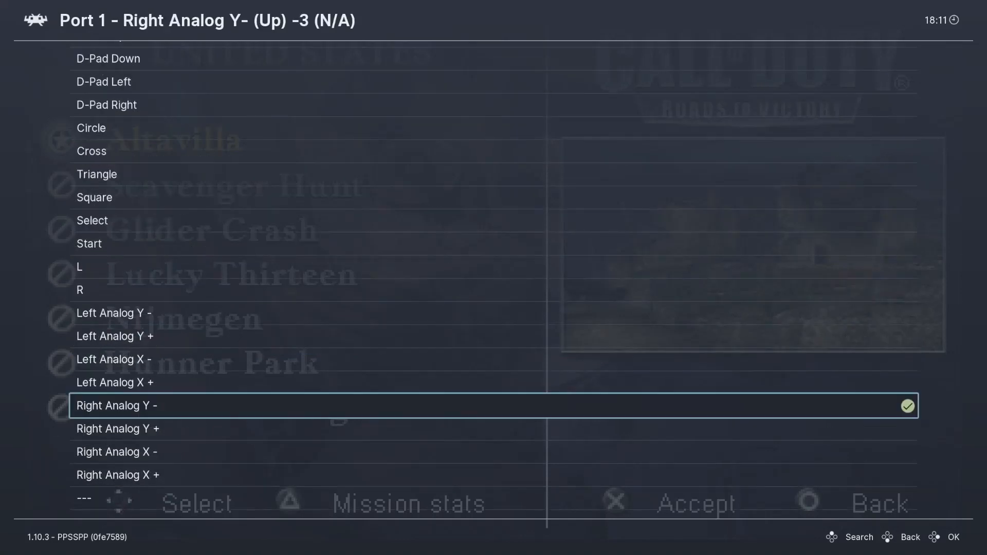
{"action": "key", "text": "Down"}
{"action": "key", "text": "Up"}
{"action": "key", "text": "Up"}
{"action": "key", "text": "Up"}
{"action": "key", "text": "Up"}
{"action": "key", "text": "Up"}
{"action": "key", "text": "Up"}
{"action": "key", "text": "Up"}
{"action": "key", "text": "Up"}
{"action": "key", "text": "Up"}
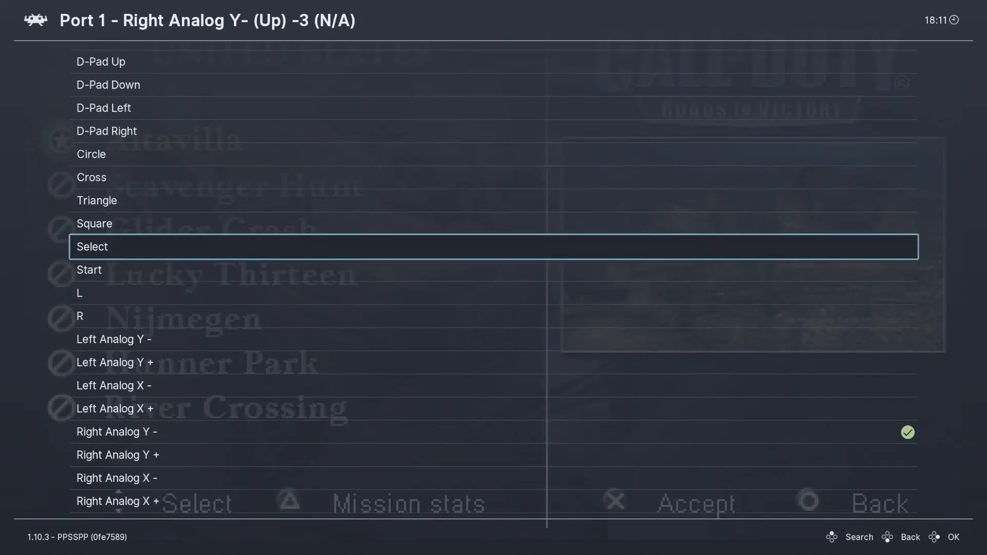
{"action": "key", "text": "Up"}
{"action": "key", "text": "Up"}
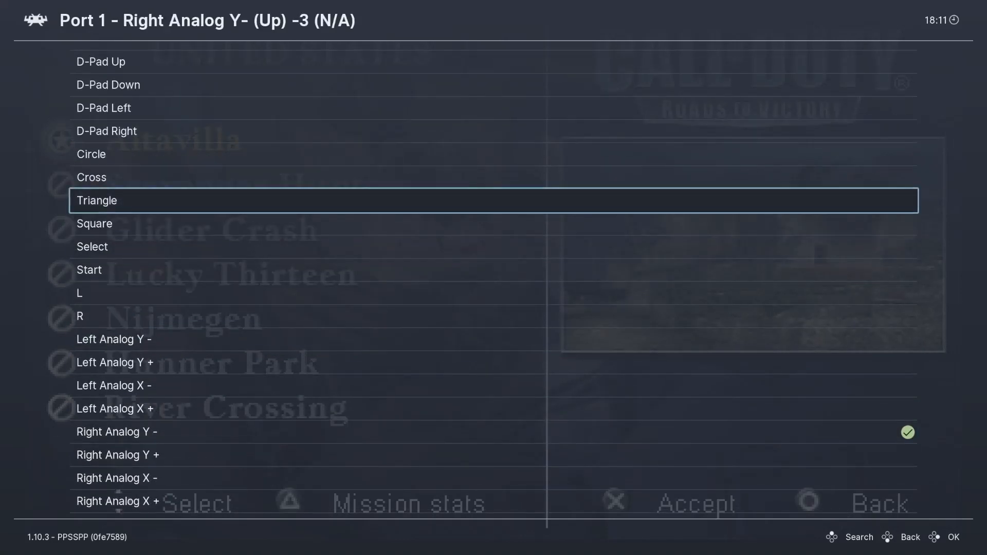
{"action": "key", "text": "Return"}
Step: Map the Port 1 Right Analog Y+ (Down) input to Cross
{"action": "key", "text": "Down"}
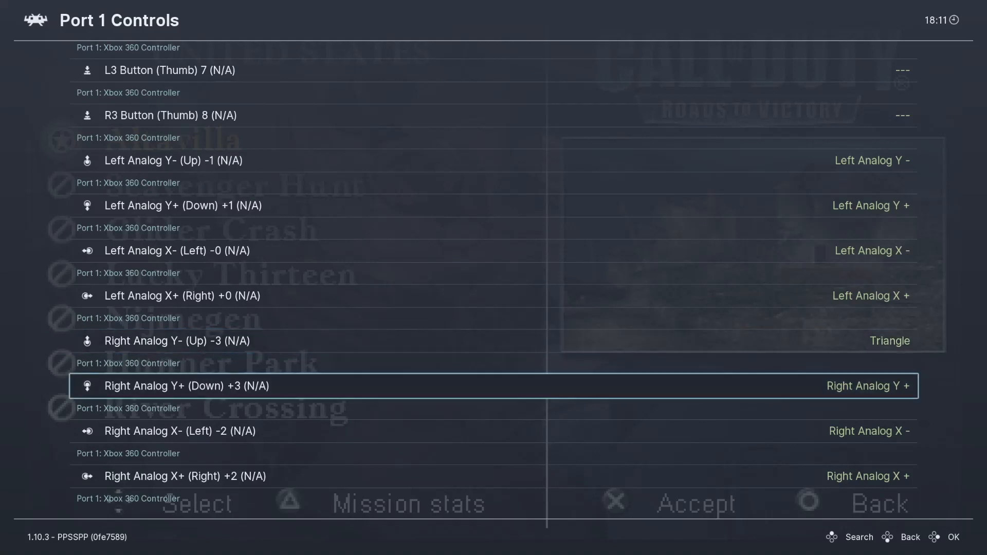
{"action": "key", "text": "Return"}
{"action": "key", "text": "Up"}
{"action": "key", "text": "Up"}
{"action": "key", "text": "Up"}
{"action": "key", "text": "Up"}
{"action": "key", "text": "Up"}
{"action": "key", "text": "Up"}
{"action": "key", "text": "Up"}
{"action": "key", "text": "Up"}
{"action": "key", "text": "Up"}
{"action": "key", "text": "Up"}
{"action": "key", "text": "Up"}
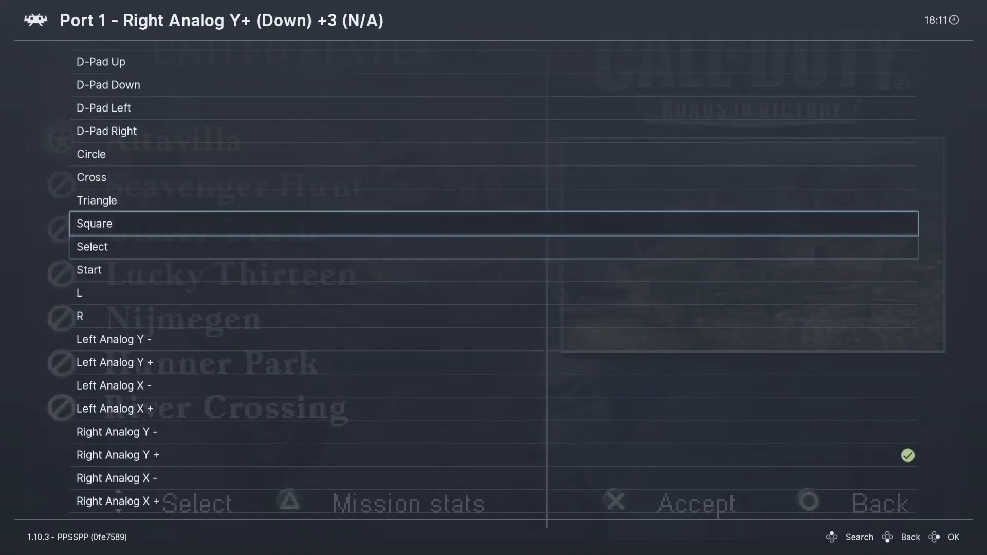
{"action": "key", "text": "Down"}
{"action": "key", "text": "Return"}
Step: Map the Port 1 Right Analog X- (Left) input to Square
{"action": "key", "text": "Down"}
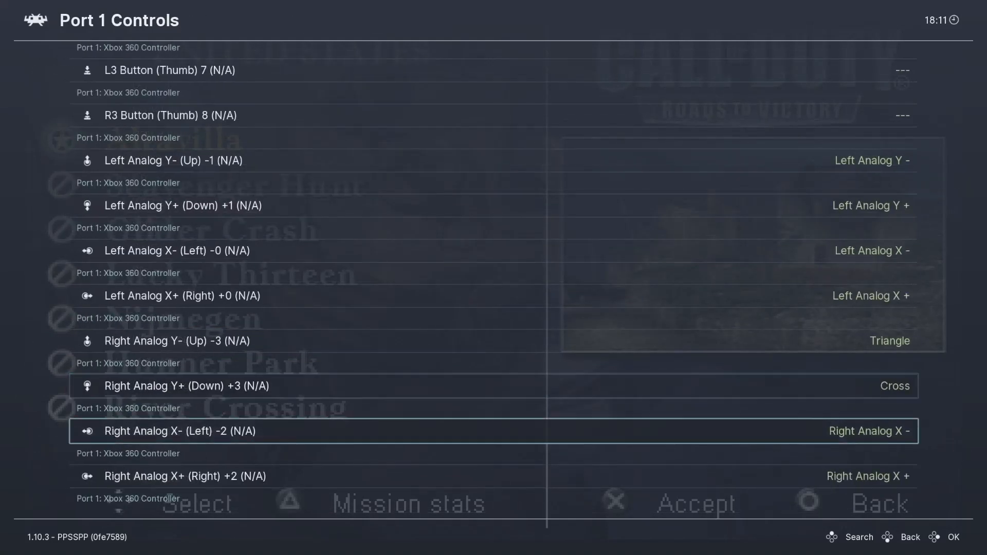
{"action": "key", "text": "Return"}
{"action": "key", "text": "Up"}
{"action": "key", "text": "Up"}
{"action": "key", "text": "Up"}
{"action": "key", "text": "Up"}
{"action": "key", "text": "Up"}
{"action": "key", "text": "Up"}
{"action": "key", "text": "Up"}
{"action": "key", "text": "Up"}
{"action": "key", "text": "Up"}
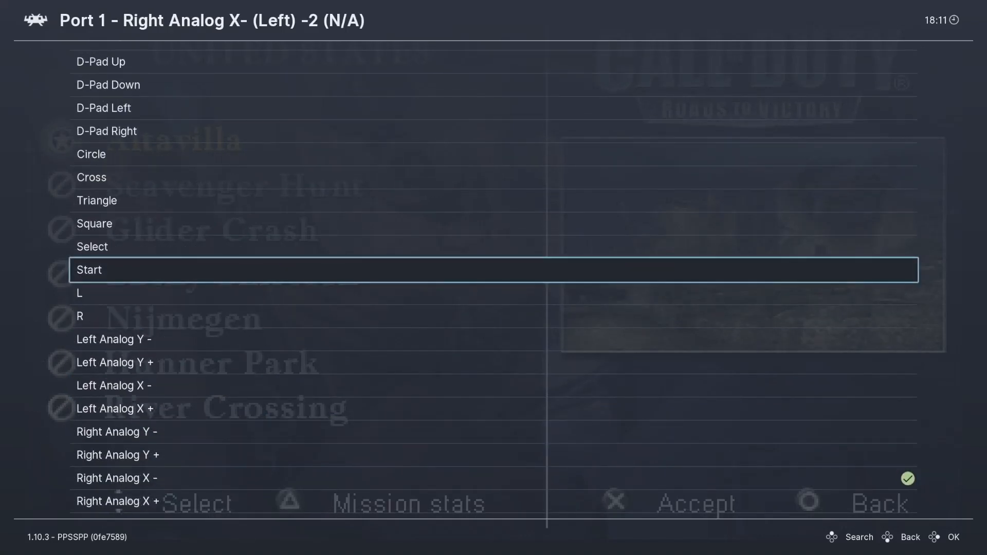
{"action": "key", "text": "Up"}
{"action": "key", "text": "Up"}
{"action": "key", "text": "Return"}
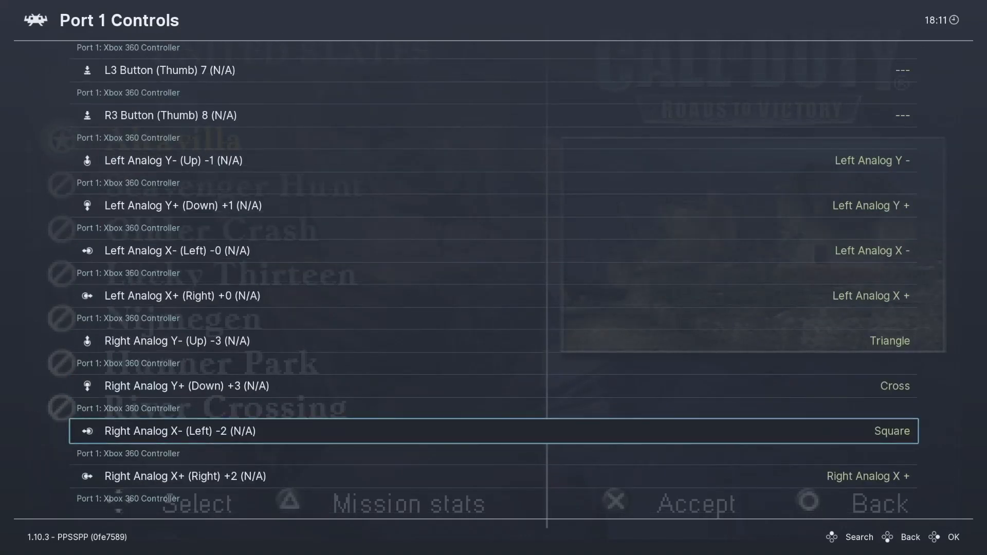
Step: Map the Port 1 Right Analog X+ (Right) input to Circle
{"action": "key", "text": "Down"}
{"action": "key", "text": "Return"}
{"action": "key", "text": "Down"}
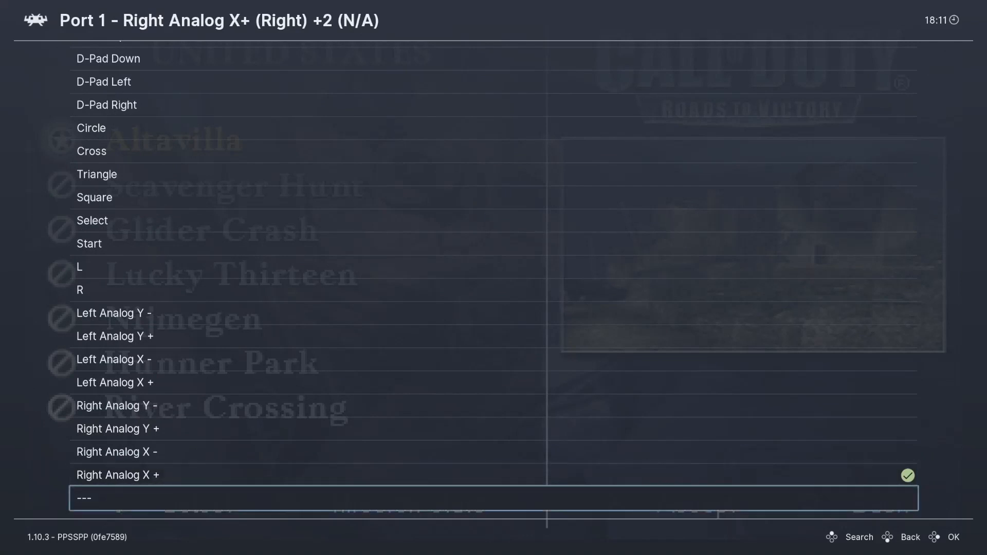
{"action": "key", "text": "Up"}
{"action": "key", "text": "Up"}
{"action": "key", "text": "Up"}
{"action": "key", "text": "Up"}
{"action": "key", "text": "Up"}
{"action": "key", "text": "Up"}
{"action": "key", "text": "Up"}
{"action": "key", "text": "Up"}
{"action": "key", "text": "Up"}
{"action": "key", "text": "Up"}
{"action": "key", "text": "Up"}
{"action": "key", "text": "Up"}
{"action": "key", "text": "Up"}
{"action": "key", "text": "Up"}
{"action": "key", "text": "Up"}
{"action": "key", "text": "Up"}
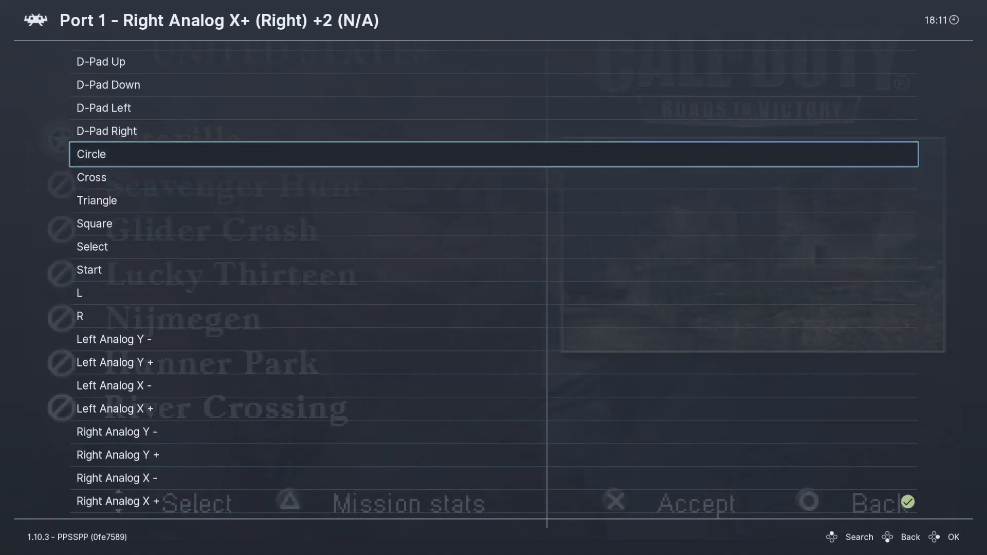
{"action": "key", "text": "Return"}
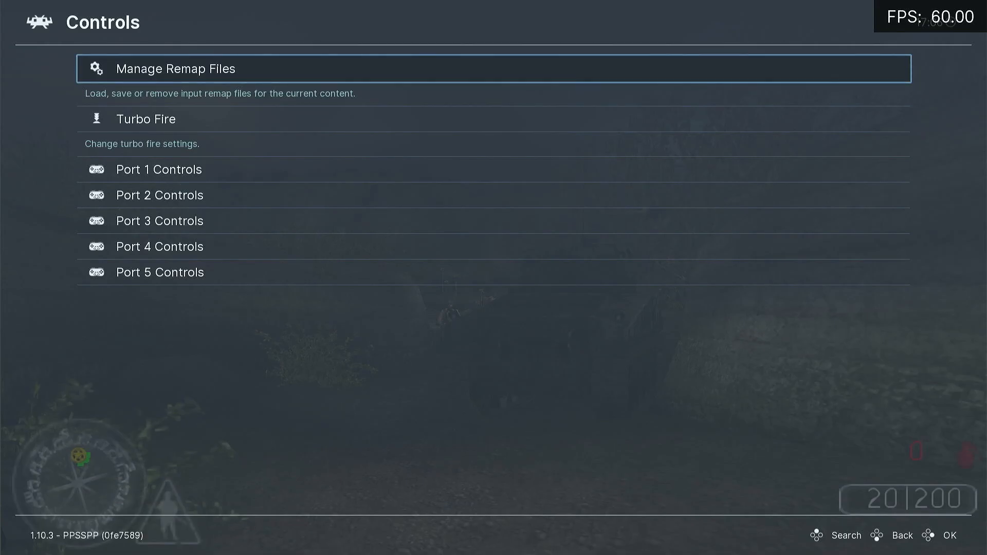
Step: Save the control mapping as a game remap file for Call of Duty - Roads to Victory
{"action": "key", "text": "Return"}
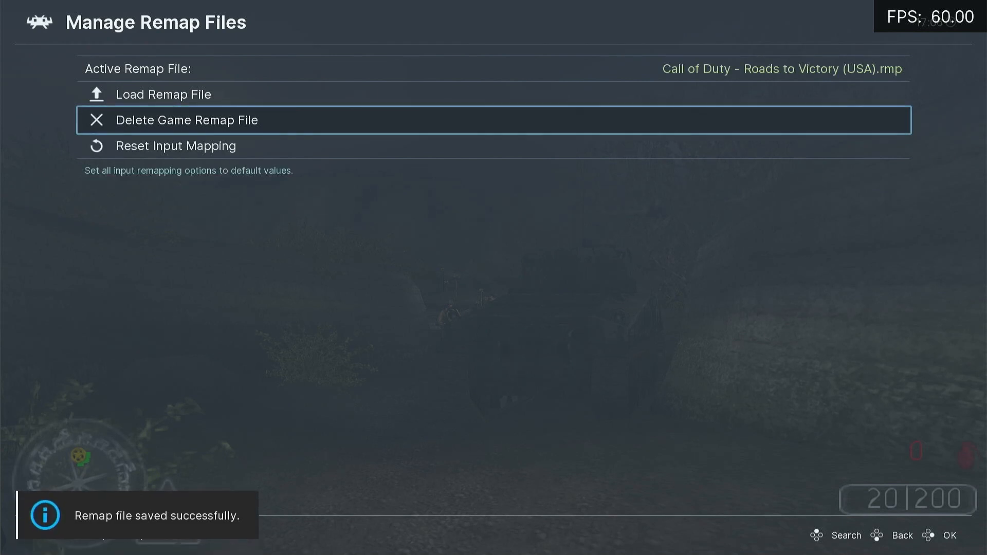
{"action": "key", "text": "Up"}
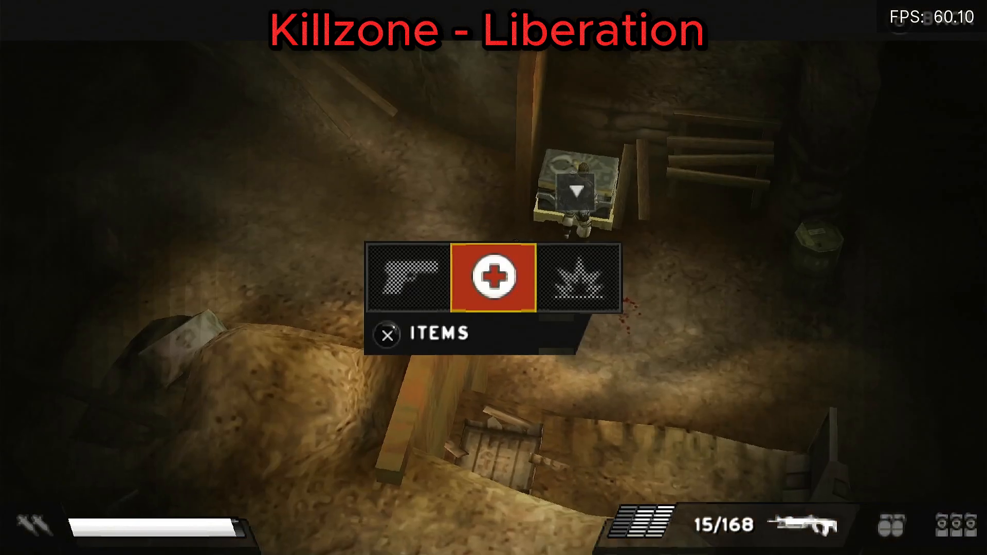
Step: Take the Health item from the supply crate in Killzone - Liberation and close the crate's menus
{"action": "key", "text": "z"}
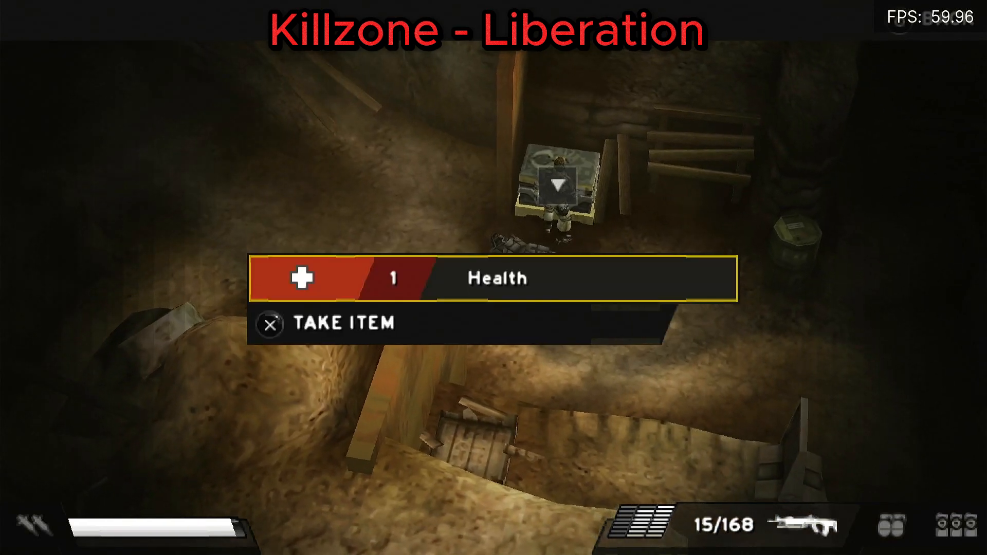
{"action": "key", "text": "z"}
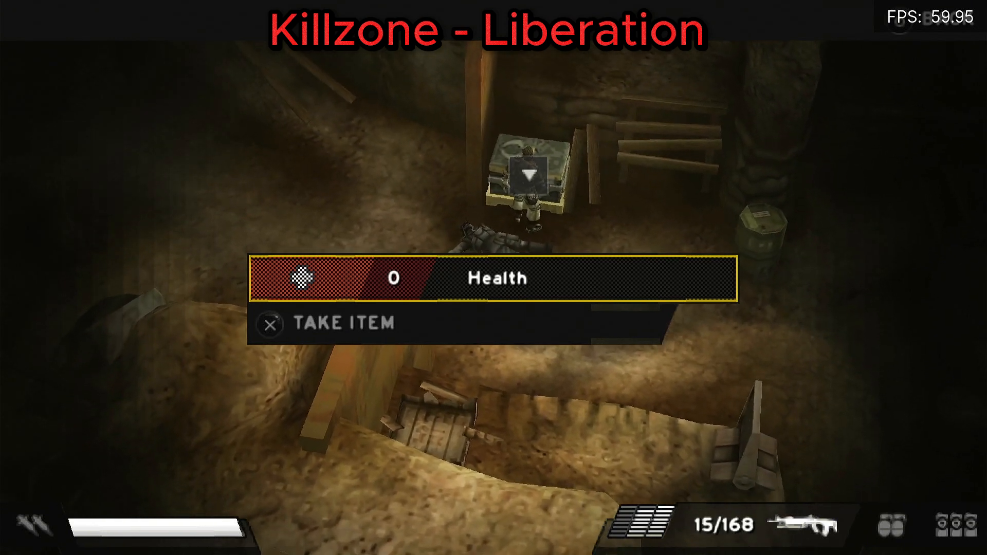
{"action": "key", "text": "x"}
{"action": "key", "text": "x"}
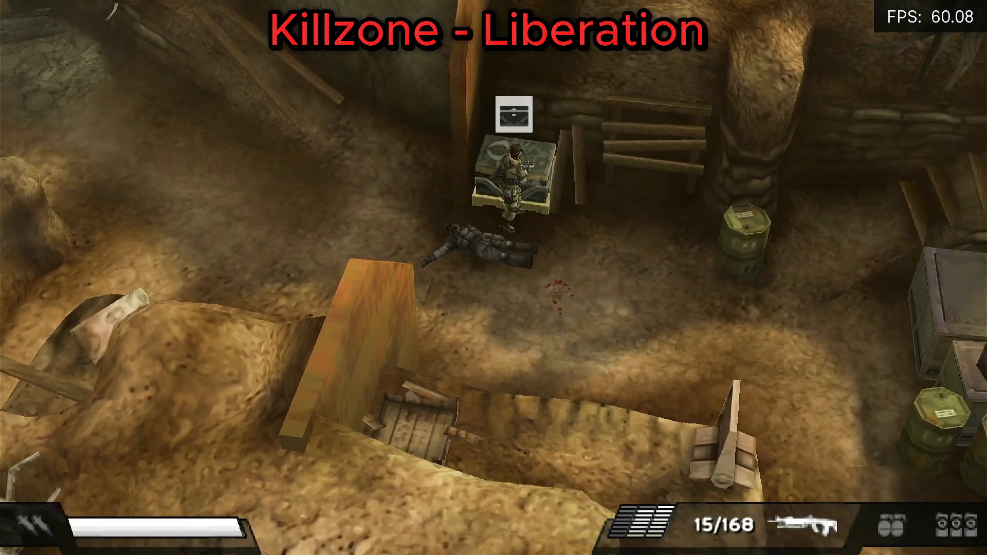
{"action": "key", "text": "Left"}
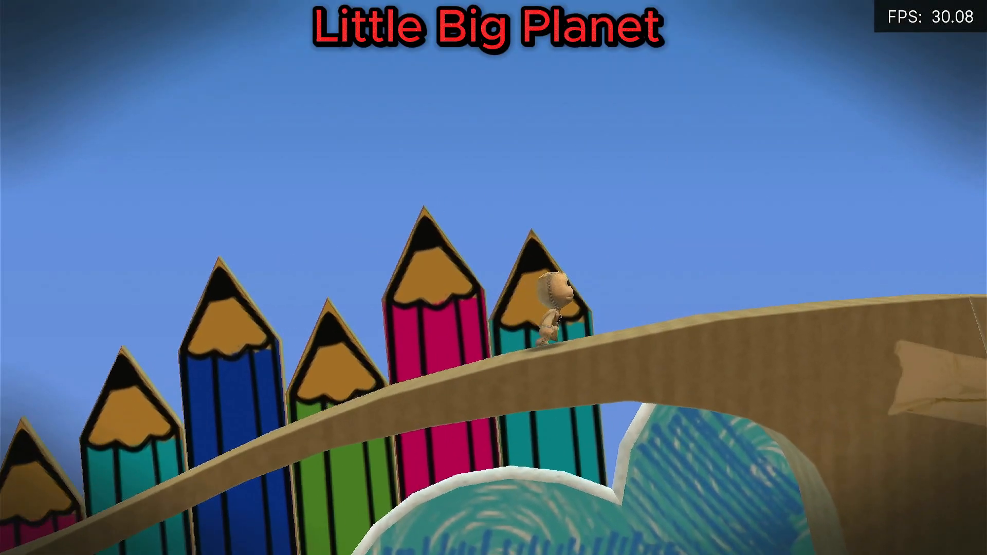
{"action": "key", "text": "Right"}
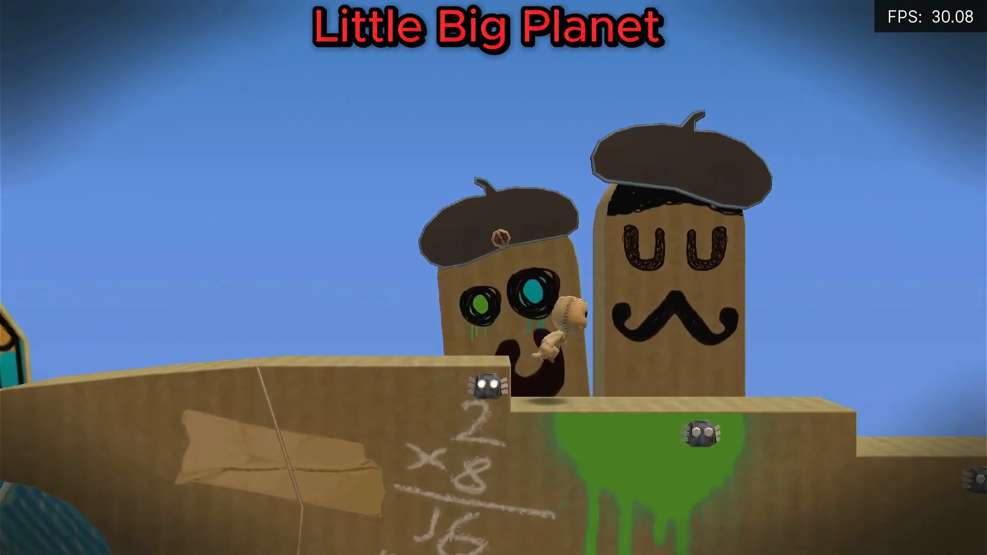
{"action": "key", "text": "Right"}
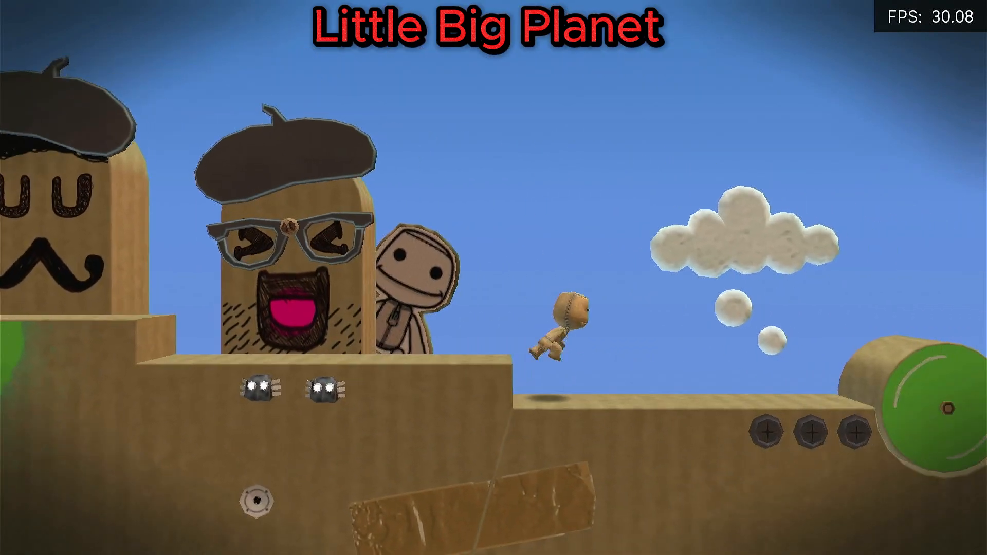
{"action": "key", "text": "Right"}
{"action": "key", "text": "x"}
{"action": "key", "text": "x"}
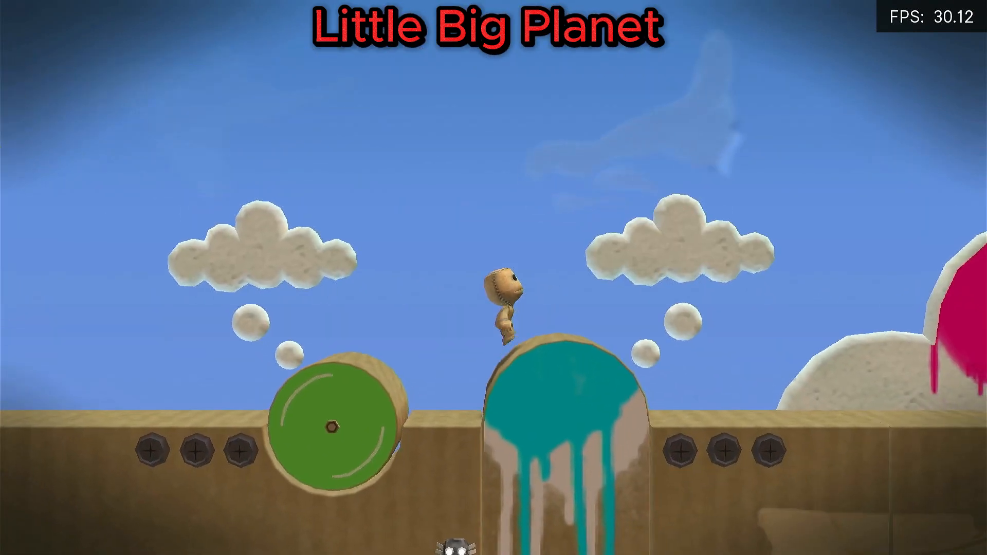
{"action": "key", "text": "x"}
{"action": "key", "text": "Right"}
{"action": "key", "text": "Right"}
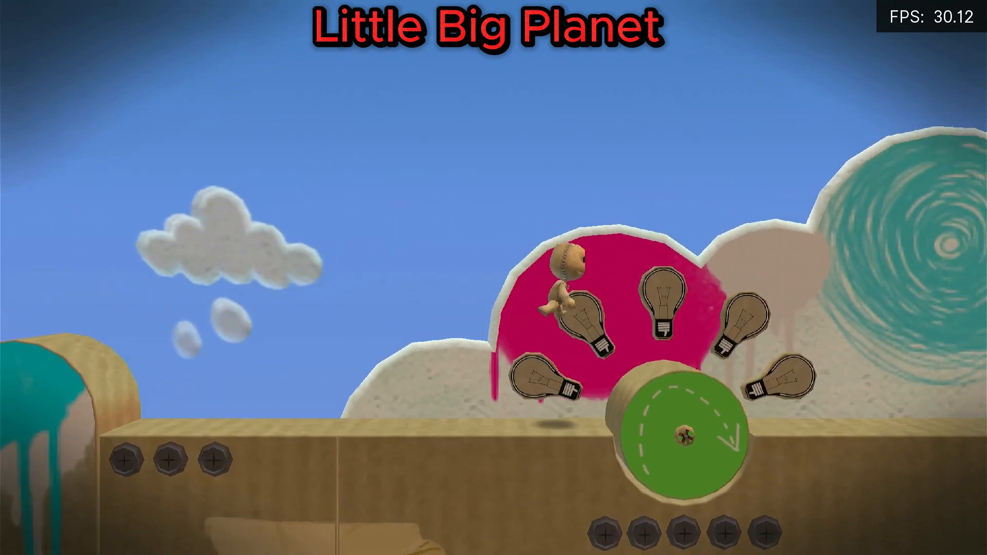
{"action": "key", "text": "Right"}
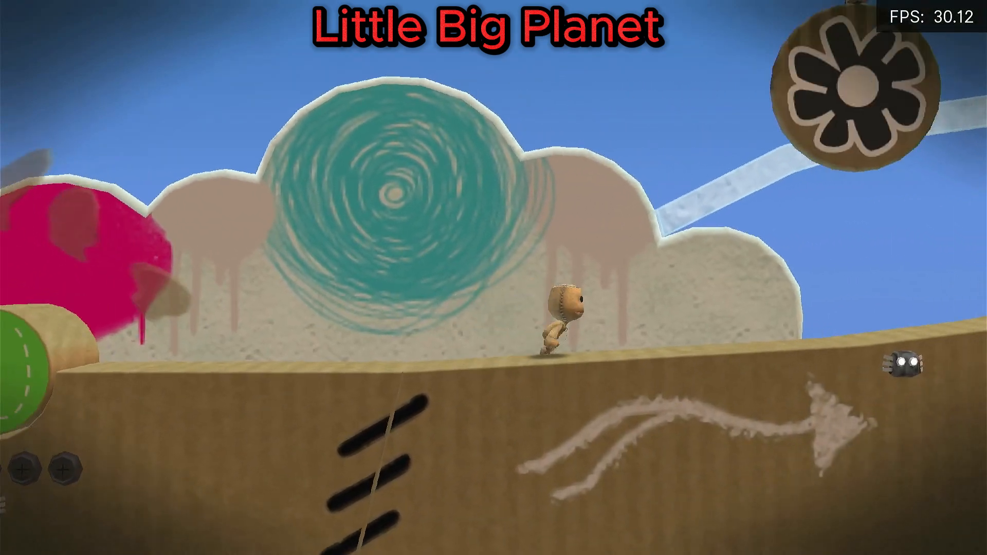
{"action": "key", "text": "Right"}
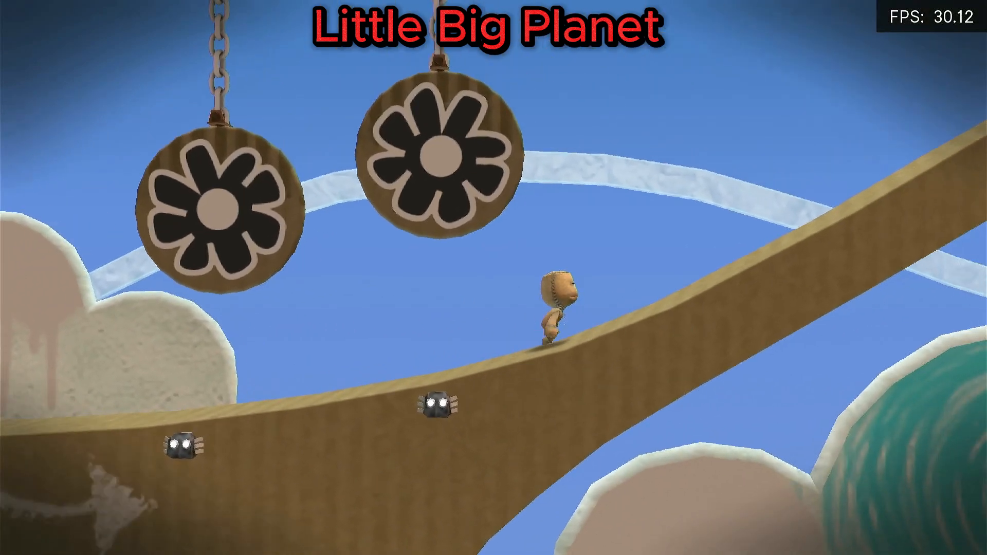
{"action": "key", "text": "Right"}
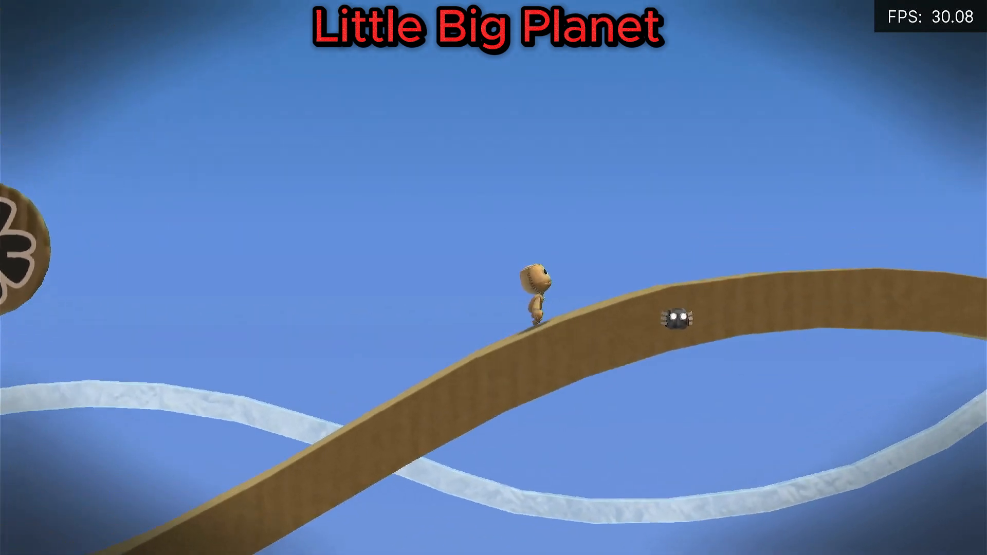
{"action": "key", "text": "Right"}
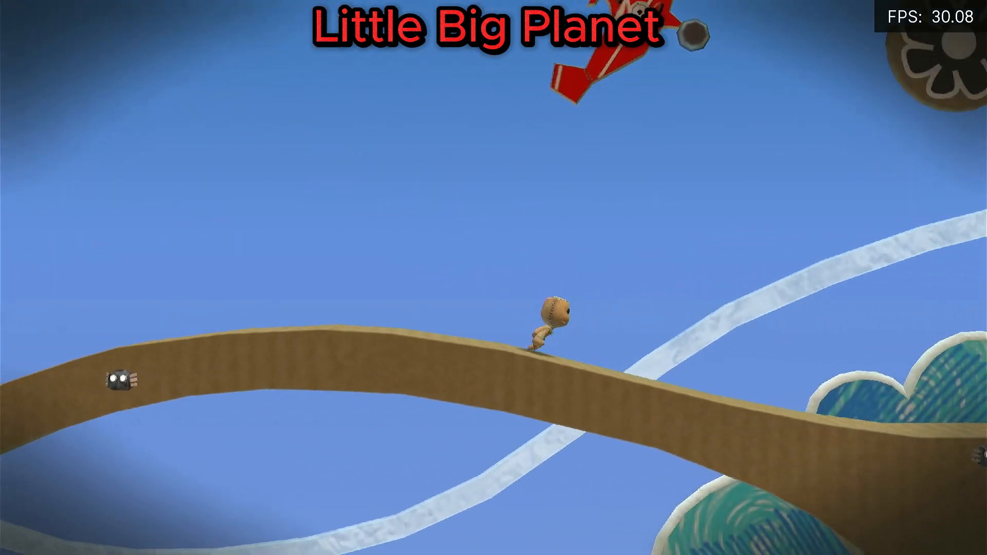
{"action": "key", "text": "Right"}
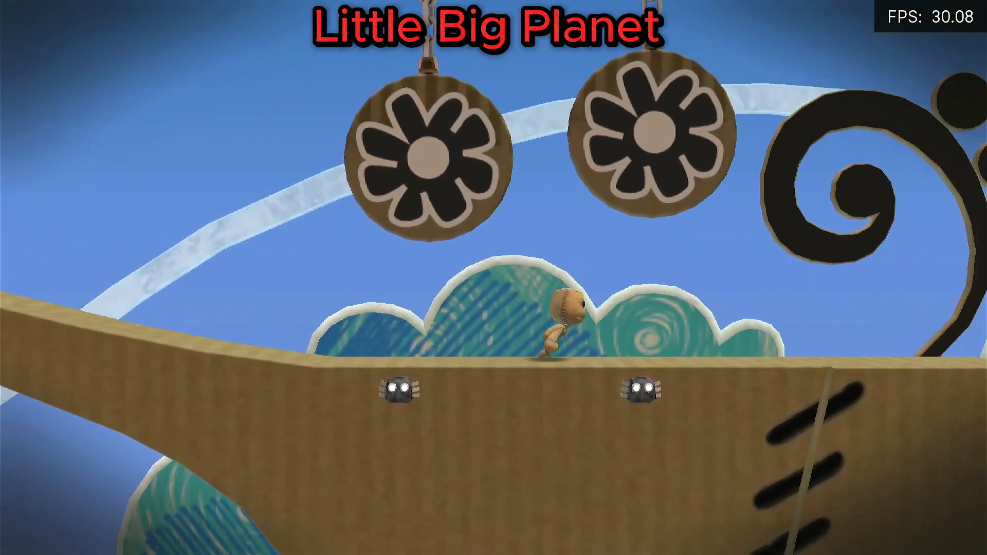
{"action": "key", "text": "x"}
{"action": "key", "text": "Right"}
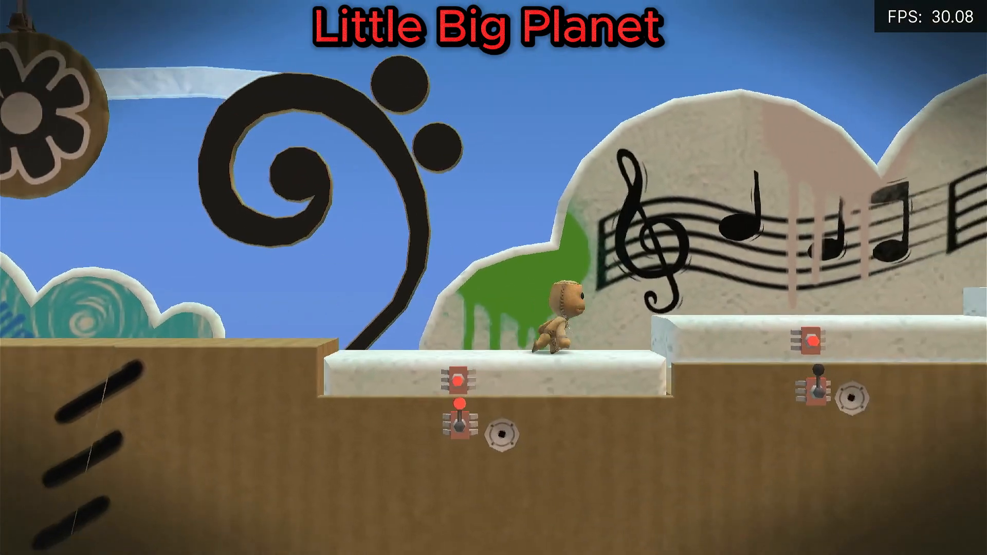
{"action": "key", "text": "x"}
{"action": "key", "text": "Right"}
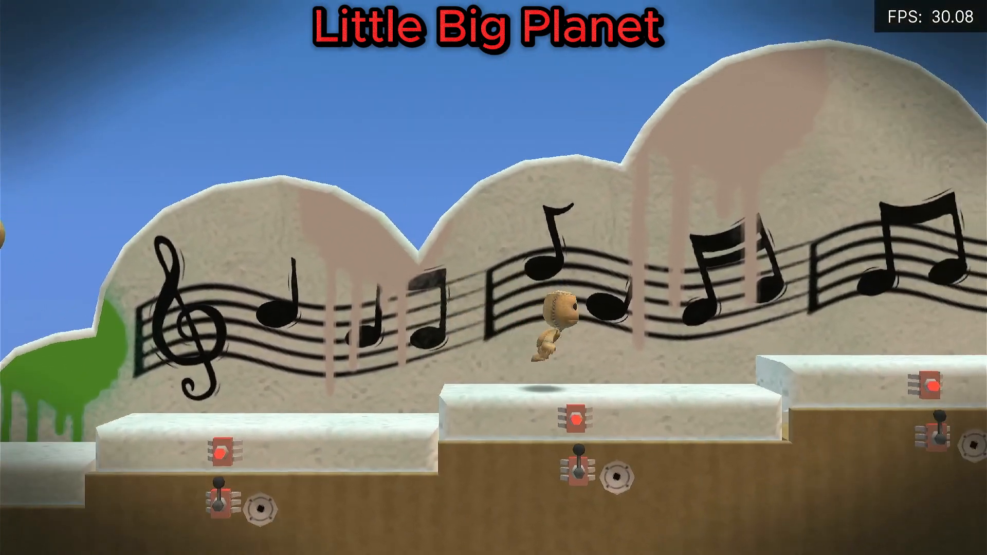
{"action": "key", "text": "x"}
{"action": "key", "text": "Right"}
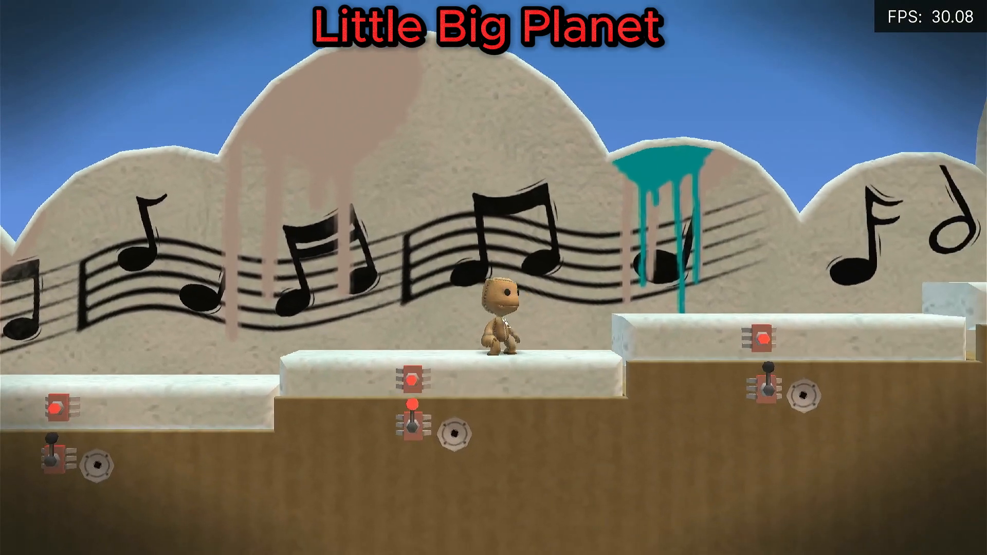
{"action": "key", "text": "x"}
{"action": "key", "text": "Right"}
{"action": "key", "text": "x"}
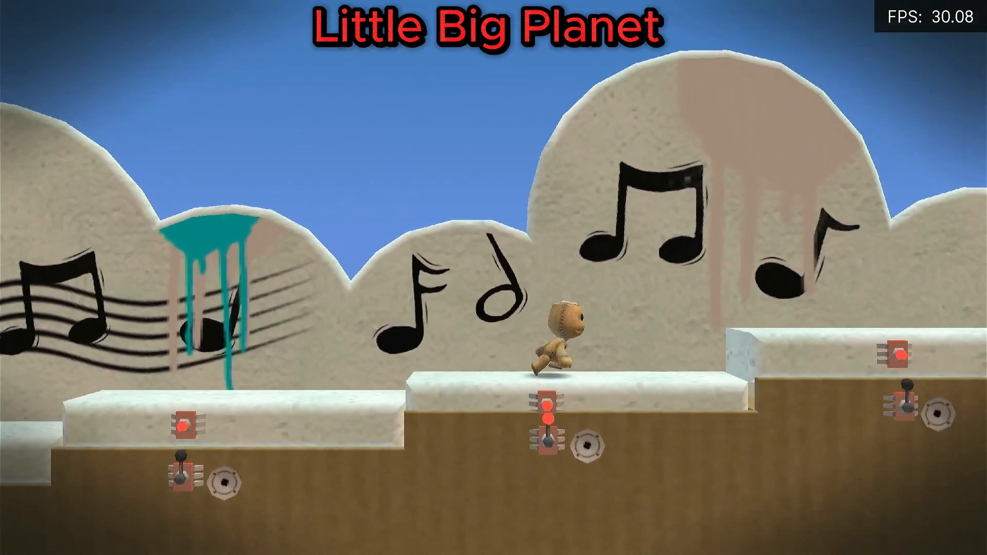
{"action": "key", "text": "x"}
{"action": "key", "text": "Right"}
{"action": "key", "text": "x"}
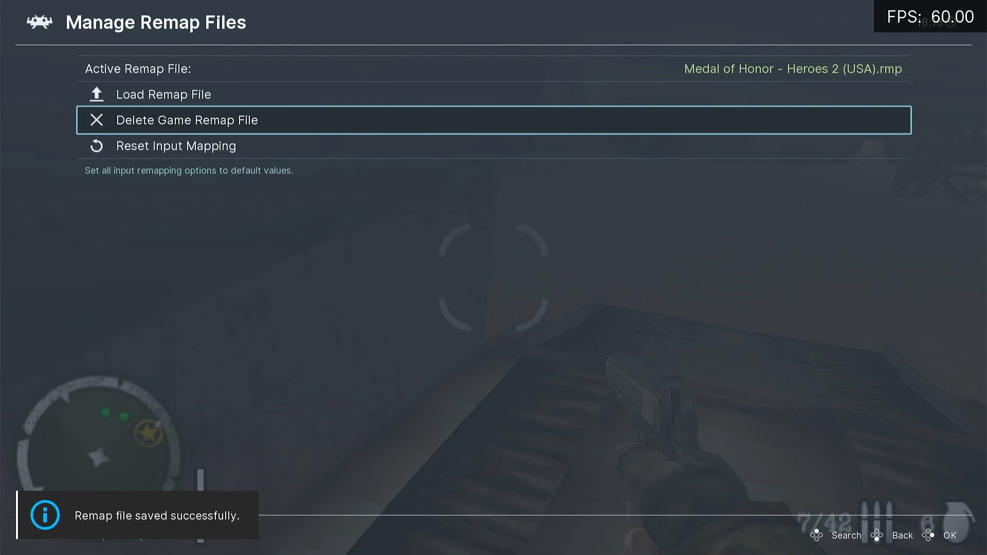
Step: Open the list of loadable PPSSPP remap files and examine the Call of Duty and Medal of Honor entries without loading one
{"action": "key", "text": "Up"}
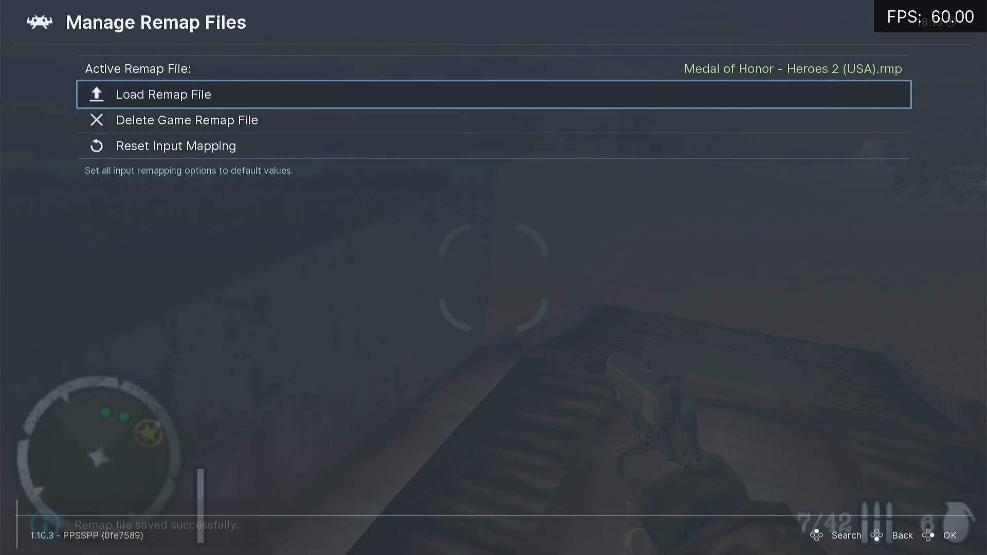
{"action": "key", "text": "Return"}
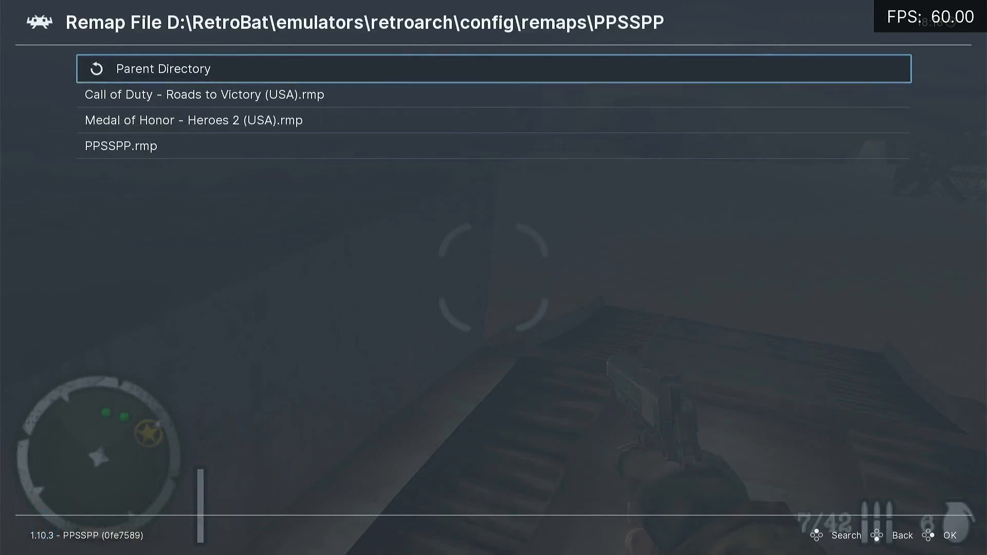
{"action": "key", "text": "Down"}
{"action": "key", "text": "Down"}
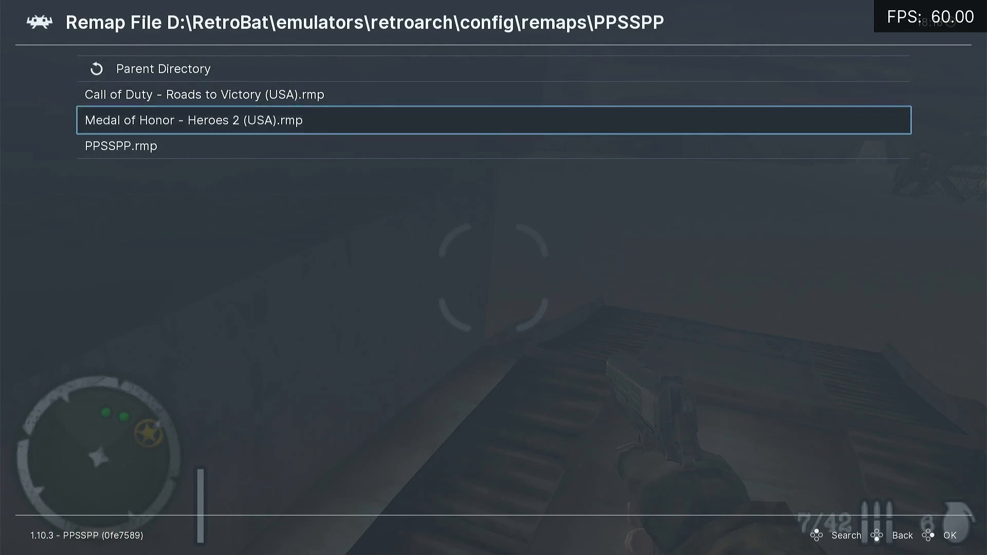
{"action": "key", "text": "Up"}
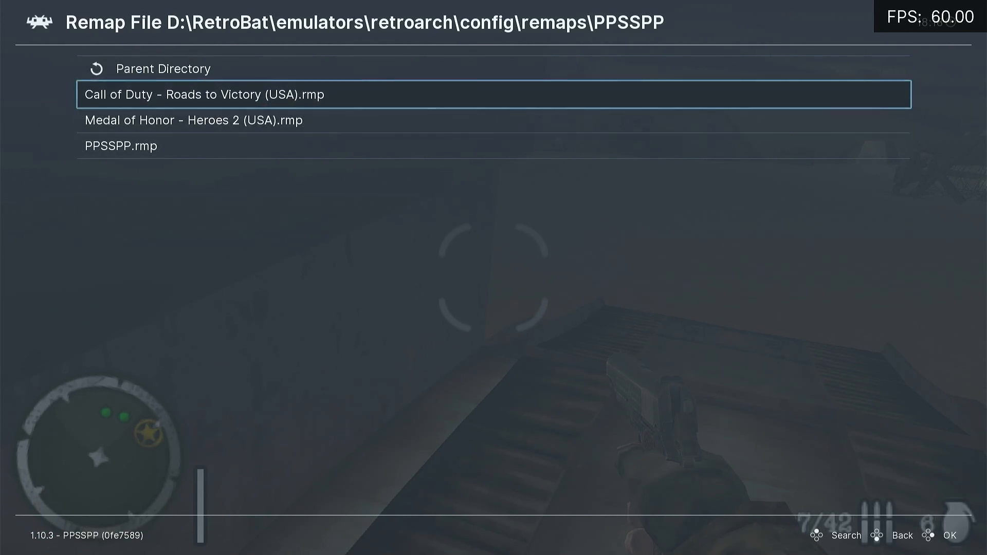
{"action": "key", "text": "Down"}
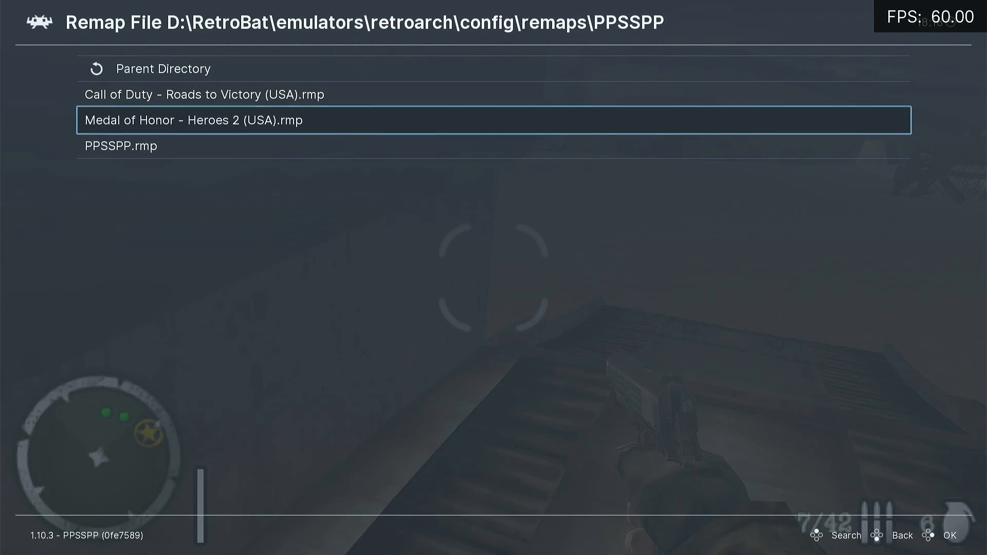
{"action": "key", "text": "Up"}
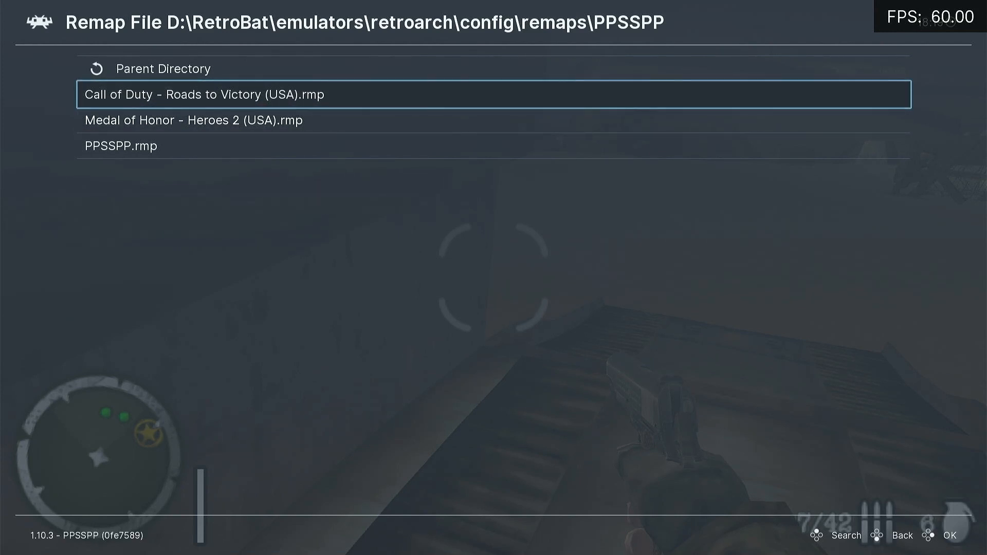
Step: Leave the remap file list and the control menus and resume Medal of Honor - Heroes 2
{"action": "key", "text": "BackSpace"}
{"action": "key", "text": "BackSpace"}
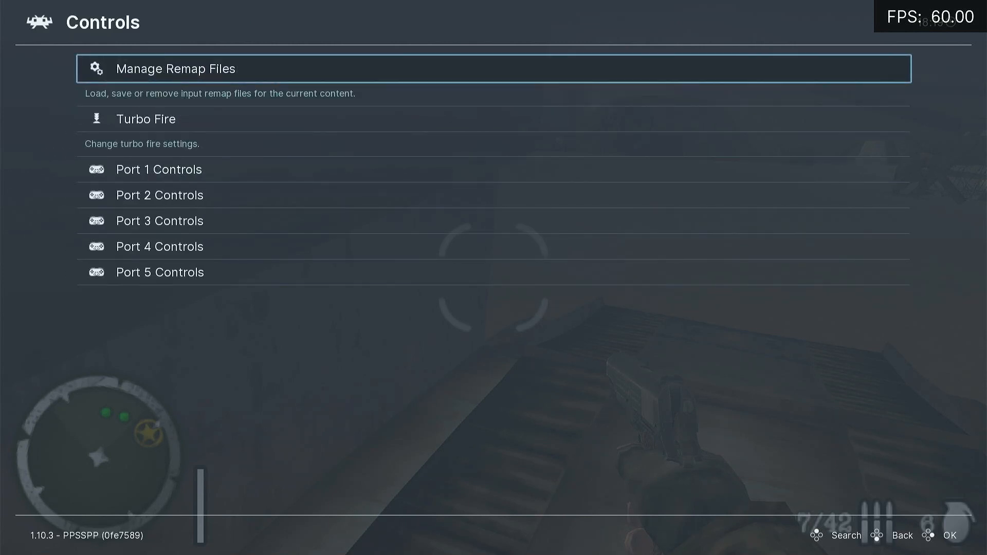
{"action": "key", "text": "BackSpace"}
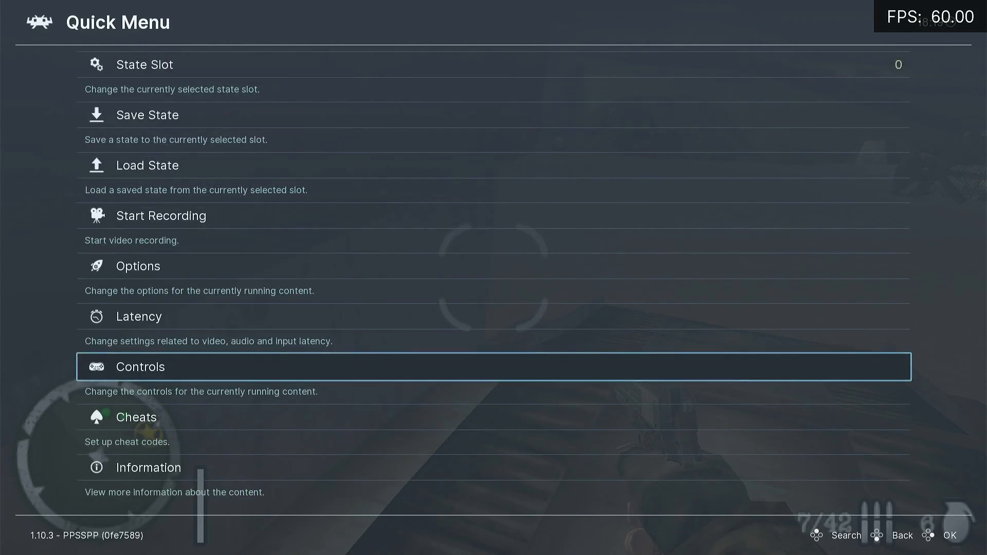
{"action": "key", "text": "BackSpace"}
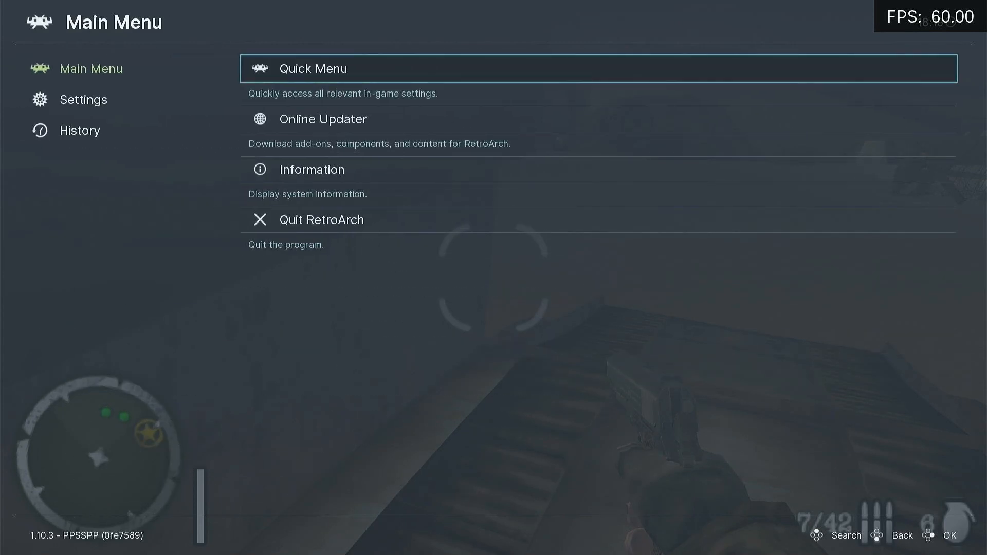
{"action": "key", "text": "Return"}
{"action": "key", "text": "Return"}
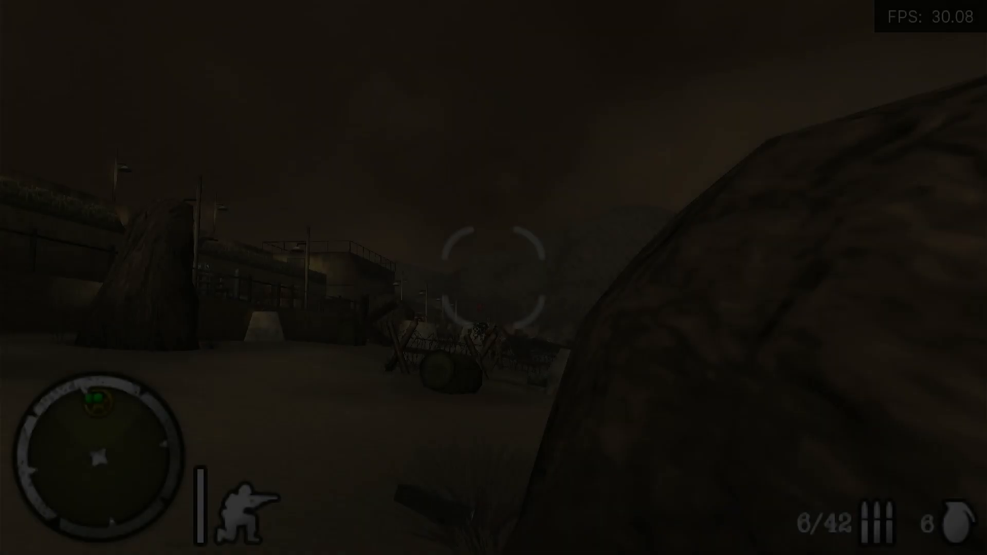
Step: Throw a grenade down the beach from behind the rock in Medal of Honor - Heroes 2 and bring up the gun
{"action": "key", "text": "s"}
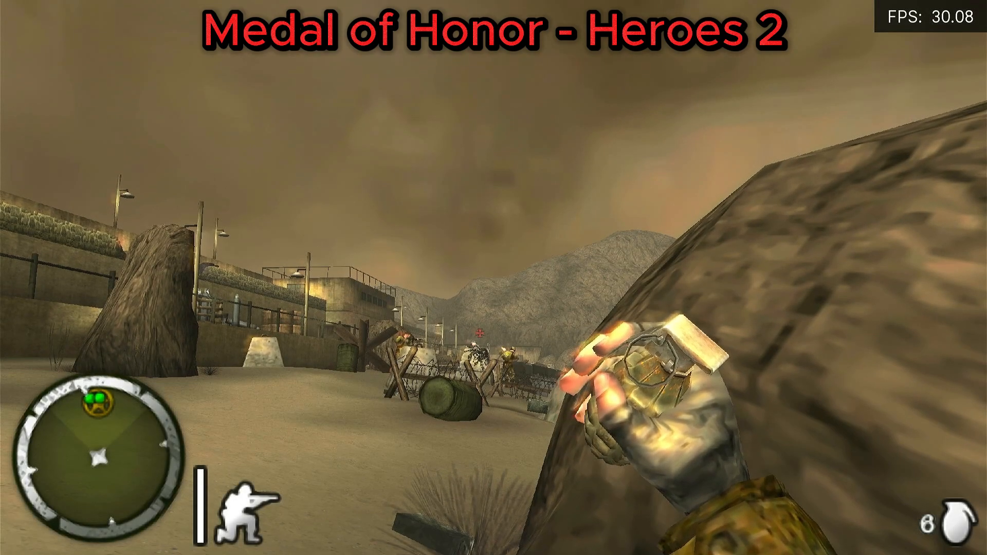
{"action": "key", "text": "w"}
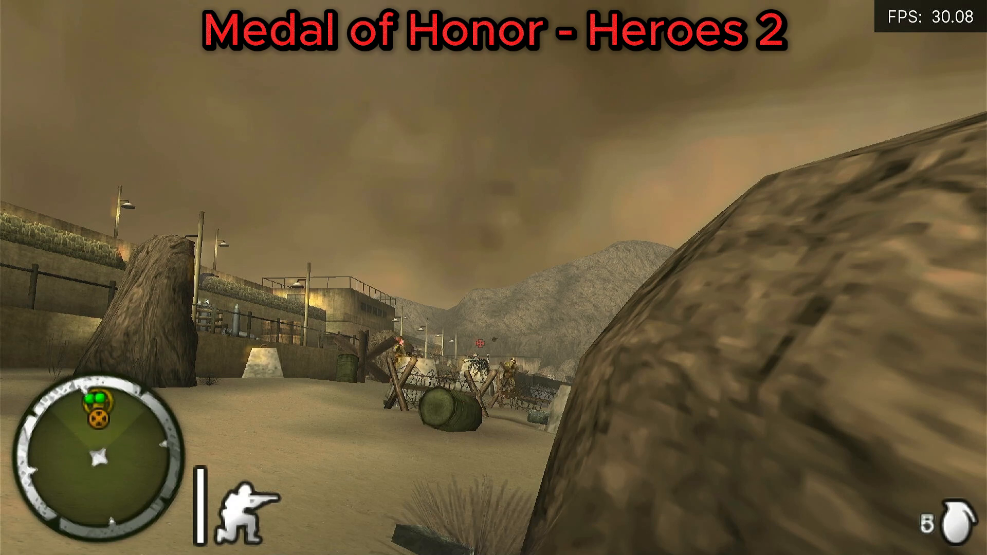
{"action": "key", "text": "z"}
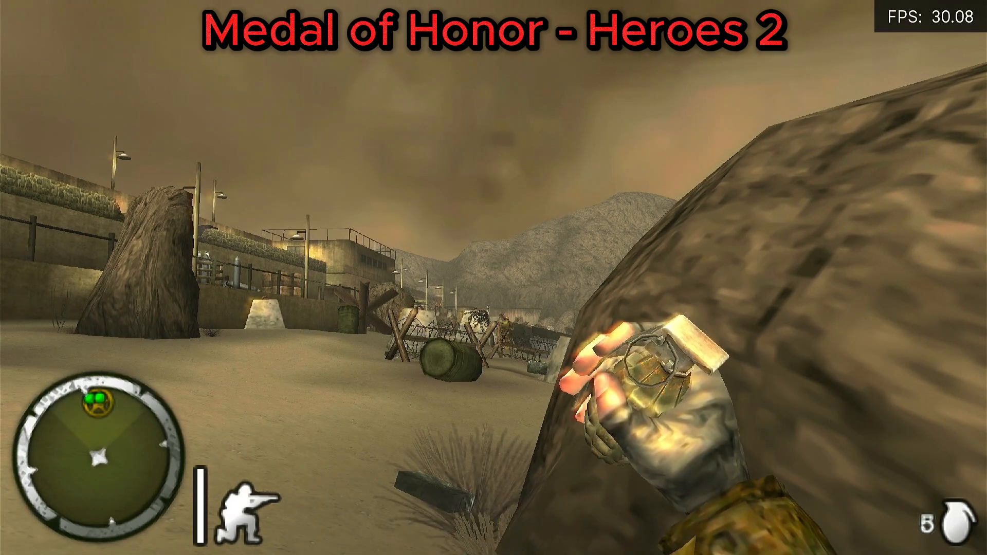
{"action": "key", "text": "j"}
{"action": "key", "text": "z"}
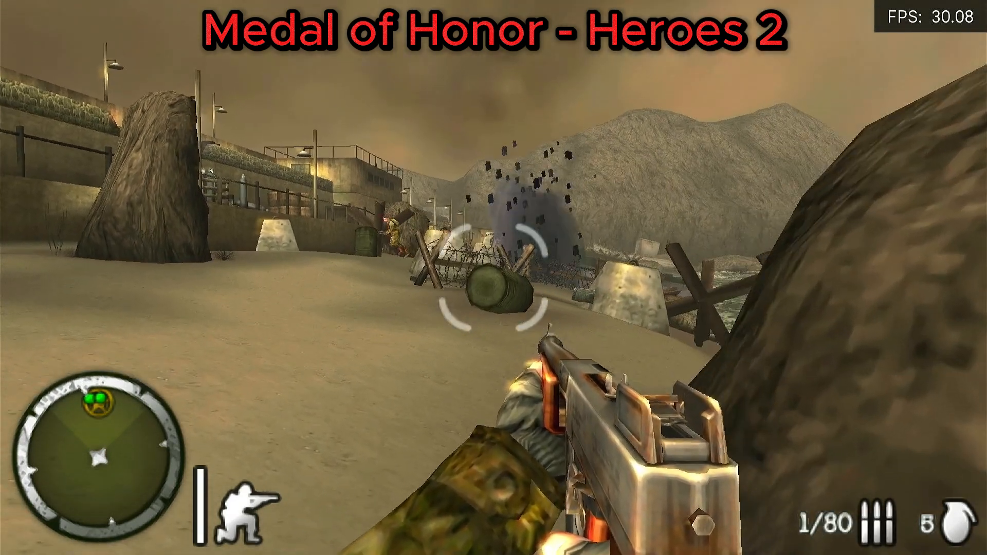
Step: Stand up and advance along the beach past the barbed wire and green barrel toward the squadmates
{"action": "key", "text": "Down"}
{"action": "key", "text": "i"}
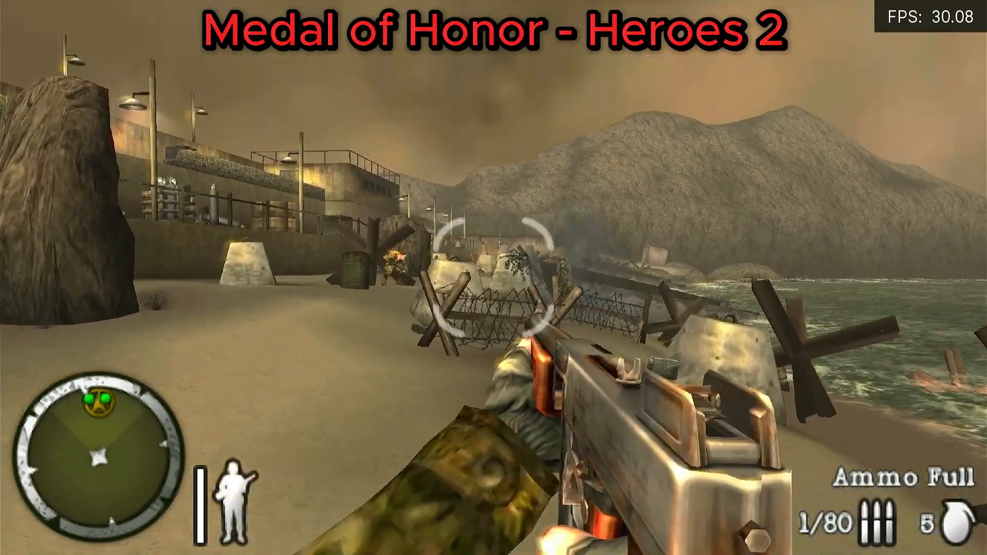
{"action": "key", "text": "i"}
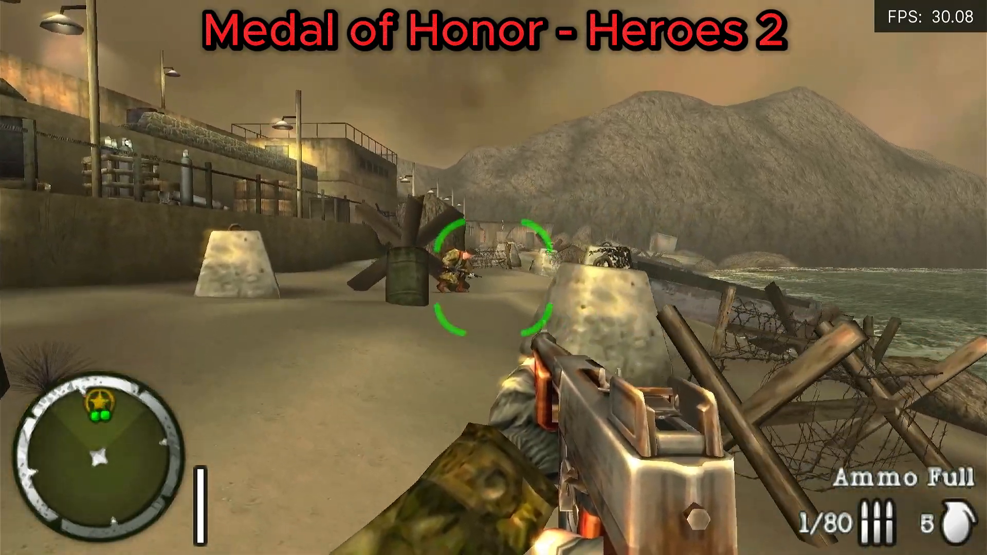
{"action": "key", "text": "i"}
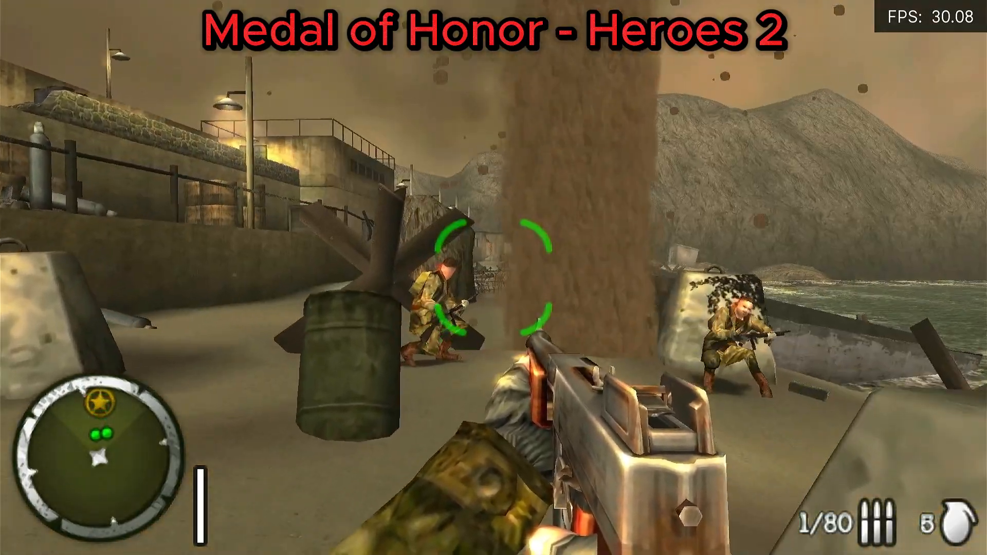
{"action": "key", "text": "i"}
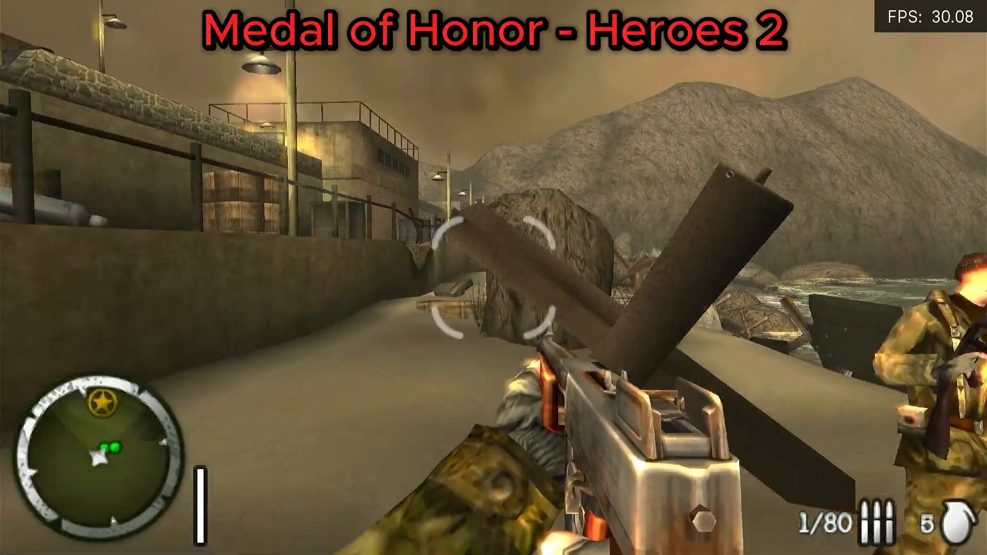
Step: Test moving and aiming with the Thompson along the beach around the rock and the concrete block
{"action": "key", "text": "l"}
{"action": "key", "text": "w"}
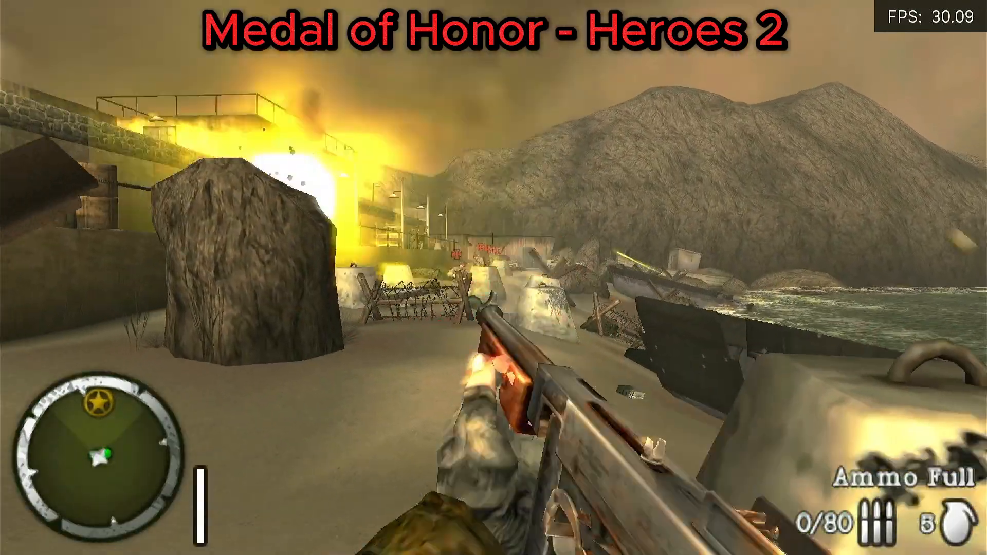
{"action": "key", "text": "j"}
{"action": "key", "text": "l"}
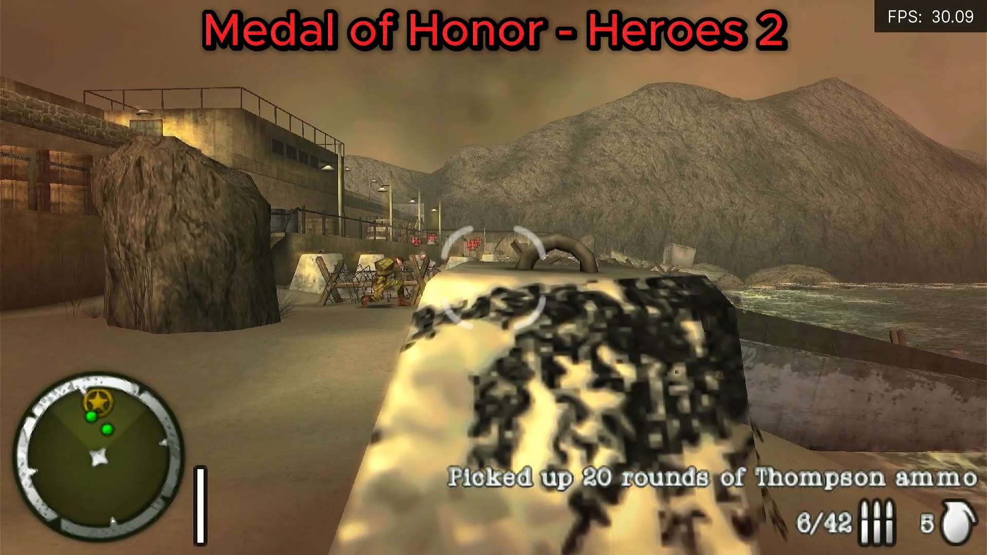
{"action": "key", "text": "s"}
{"action": "key", "text": "j"}
{"action": "key", "text": "w"}
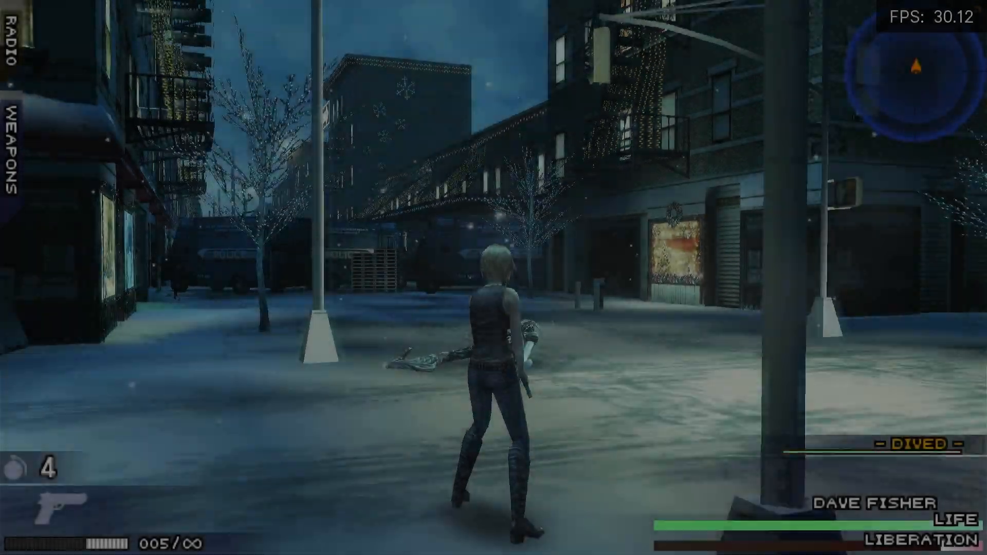
Step: Move up the snowy street in The 3rd Birthday and shoot at the enemy near the police trucks
{"action": "key", "text": "i"}
{"action": "key", "text": "q"}
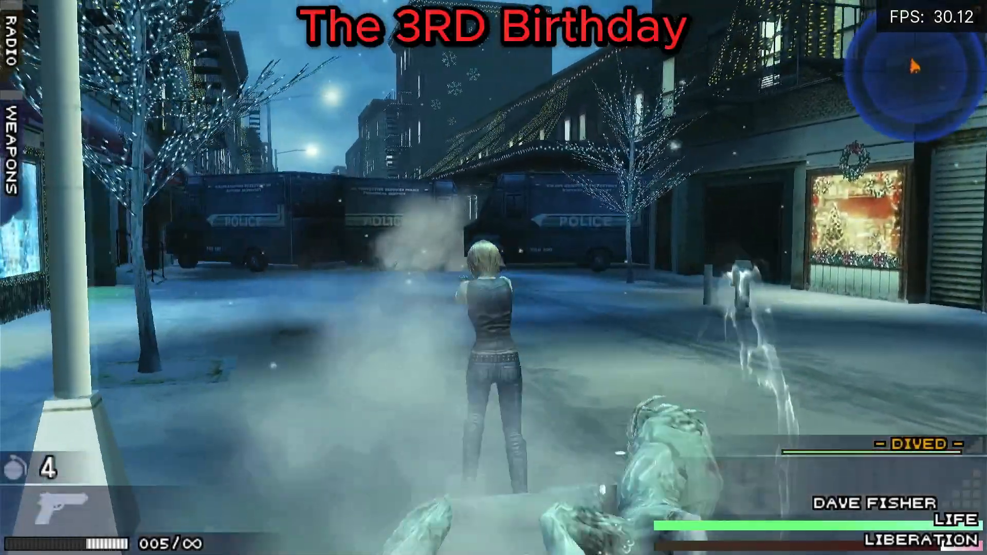
{"action": "key", "text": "w"}
{"action": "key", "text": "q"}
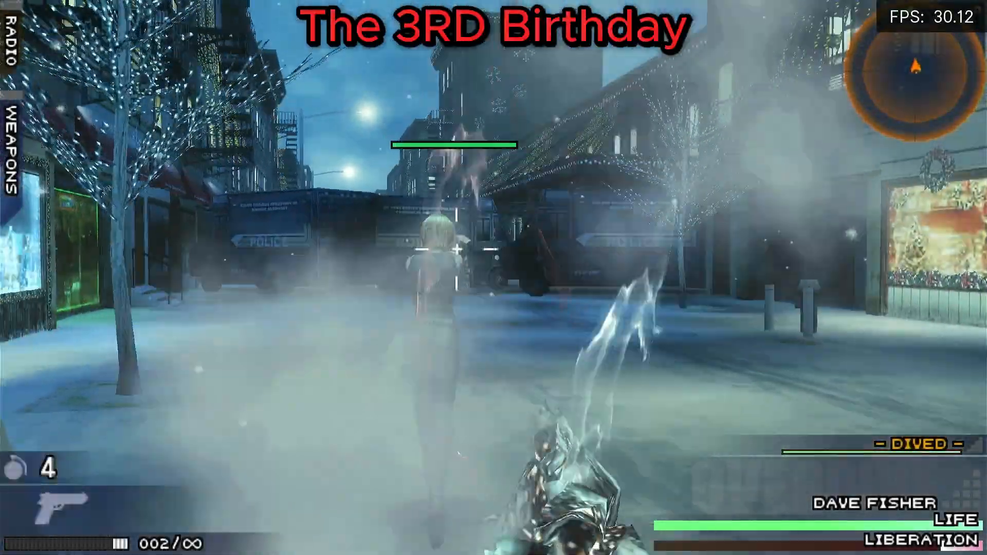
{"action": "key", "text": "x"}
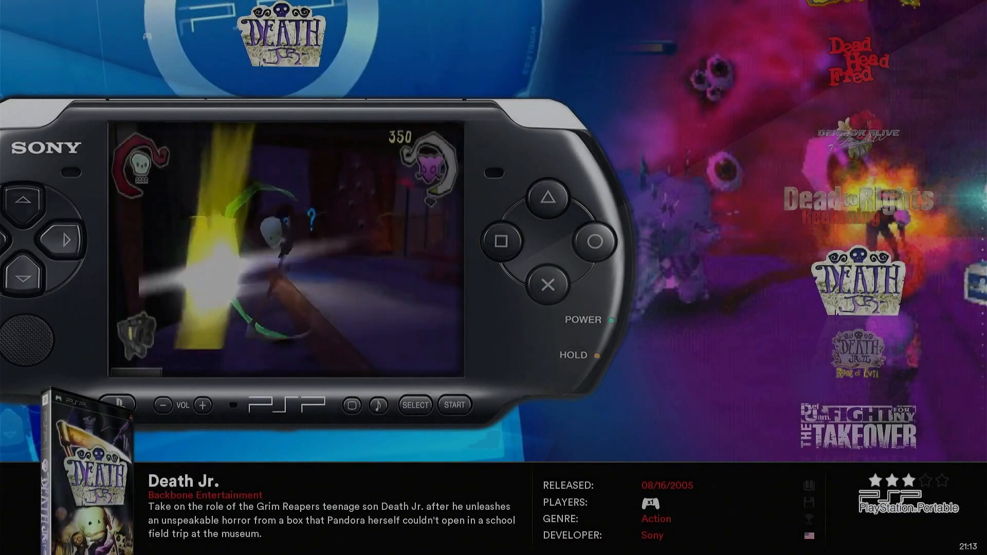
Step: Browse the PSP game list from Death Jr. down to Downstream Panic!, viewing each game's preview
{"action": "key", "text": "Down"}
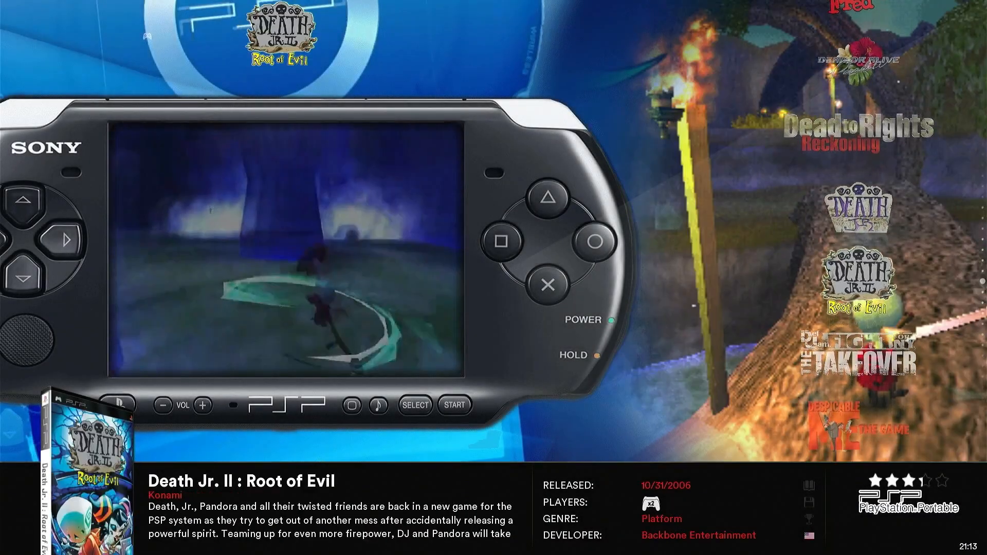
{"action": "key", "text": "Down"}
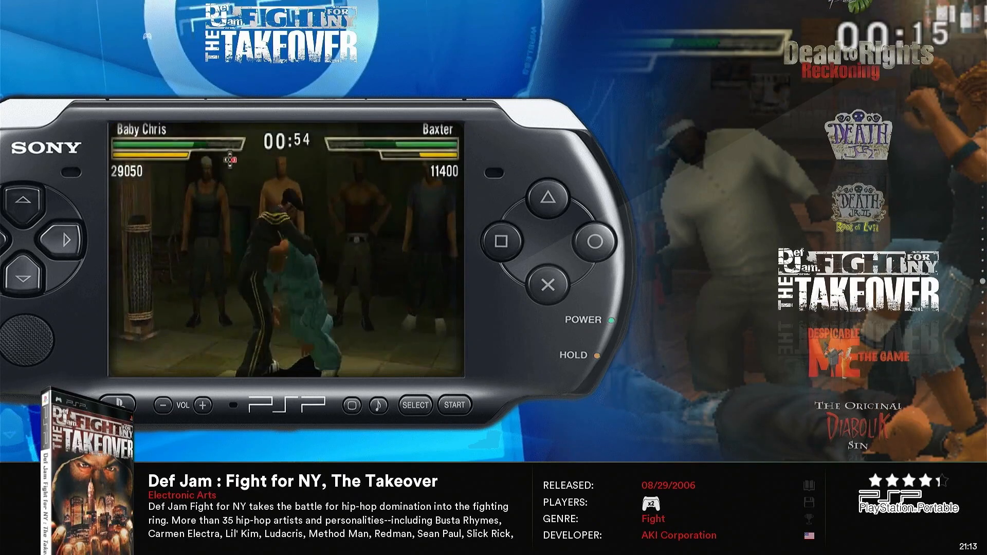
{"action": "key", "text": "Down"}
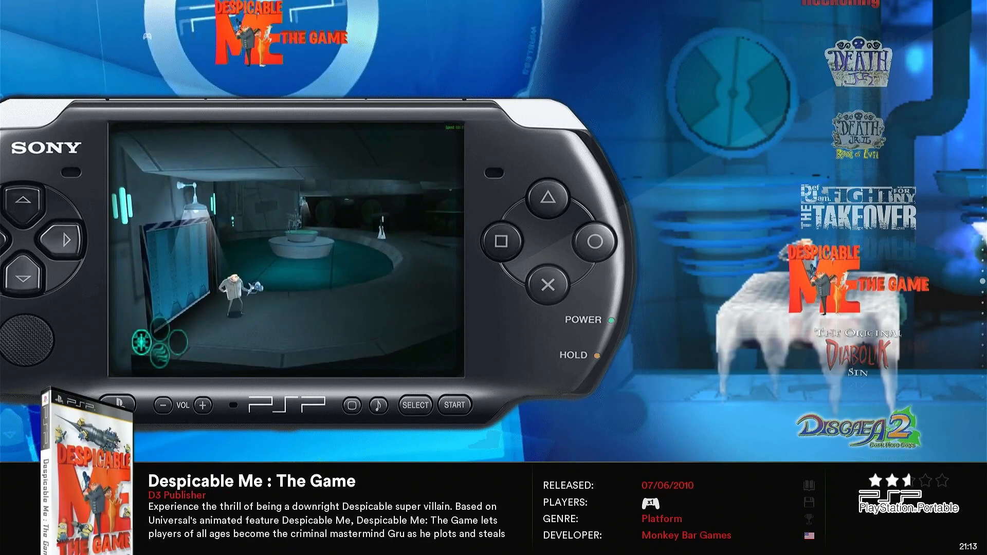
{"action": "key", "text": "Down"}
{"action": "key", "text": "Down"}
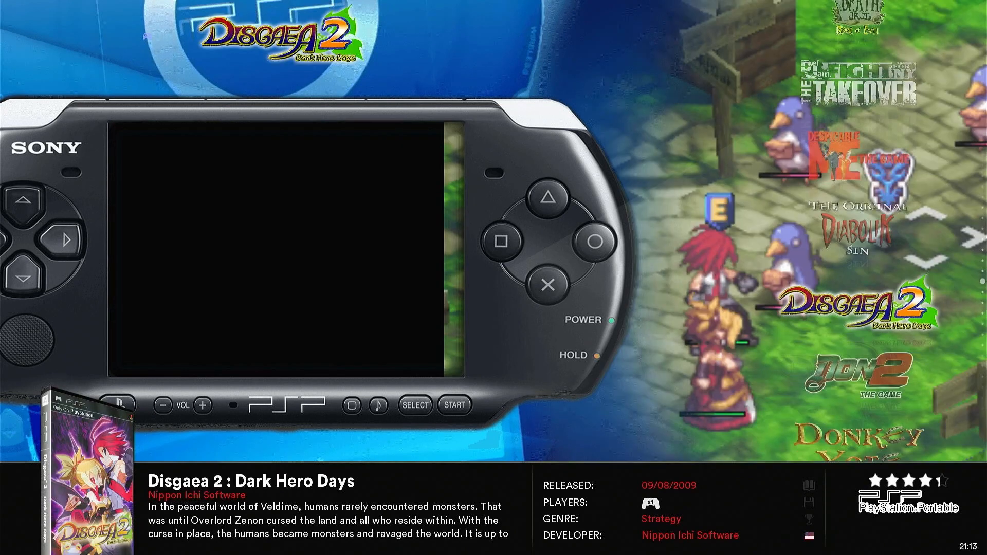
{"action": "key", "text": "Down"}
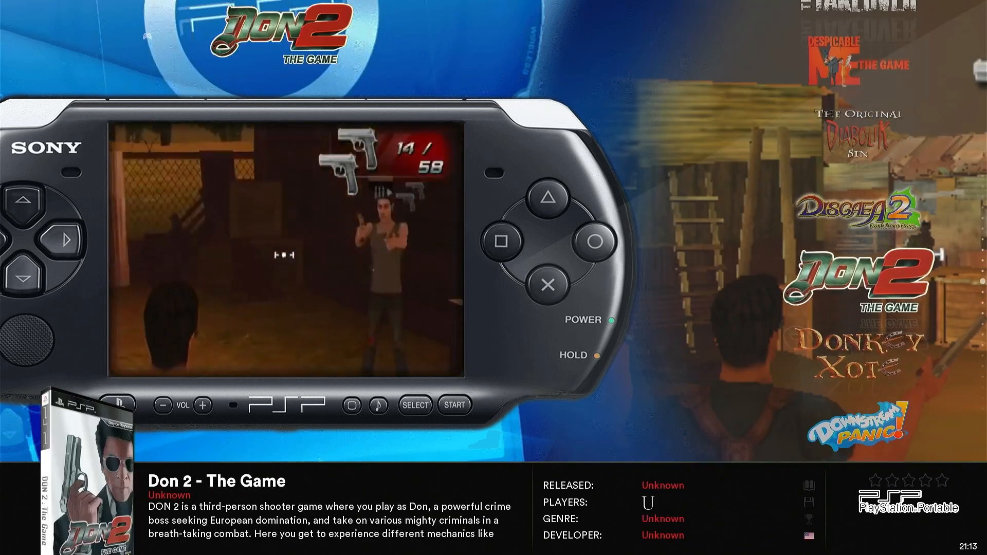
{"action": "key", "text": "Down"}
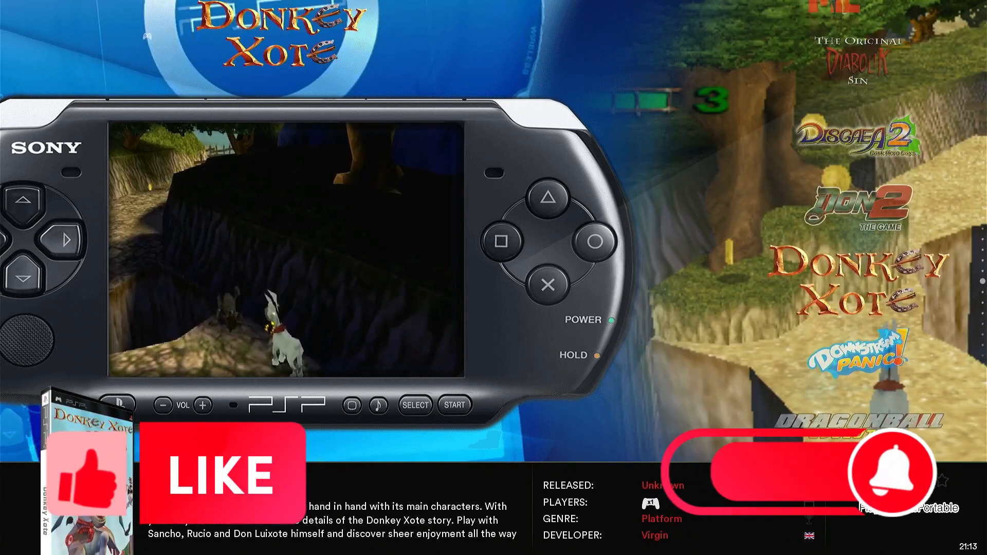
{"action": "key", "text": "Down"}
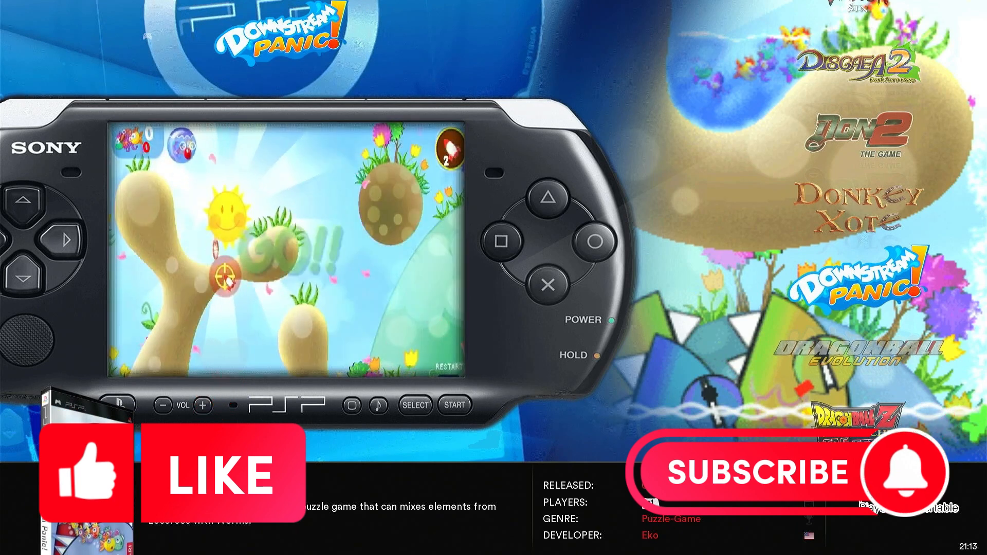